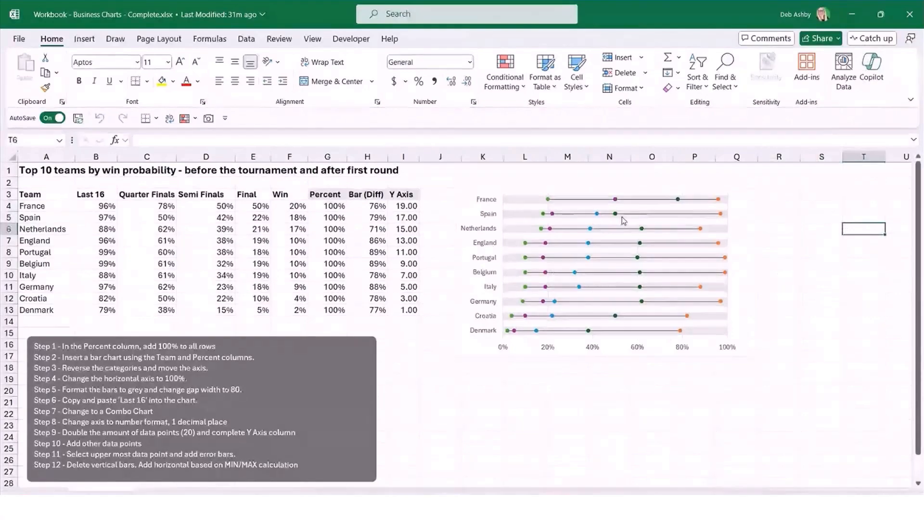
Examine the finished win-probability chart in the completed workbook, and switch to the unfinished Workbook - Business Charts.xlsx.
left_click(472, 187)
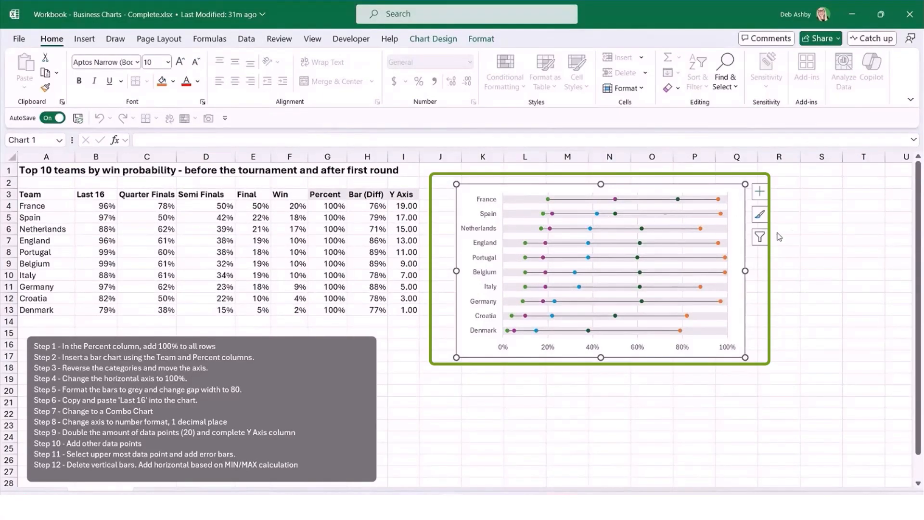
left_click(803, 218)
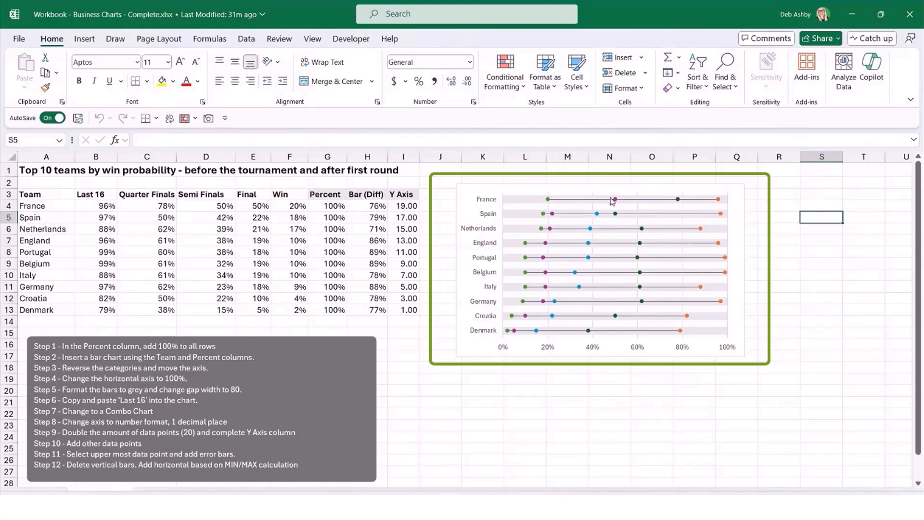
left_click(791, 214)
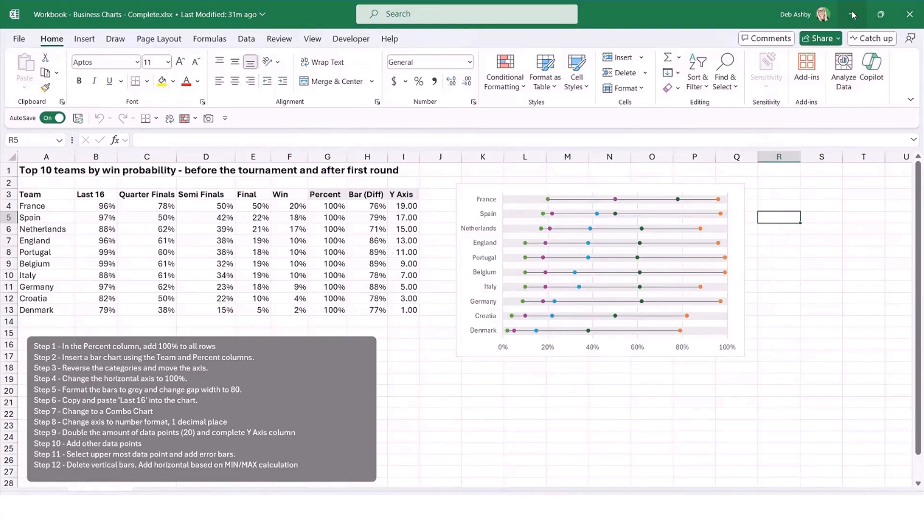
left_click(853, 15)
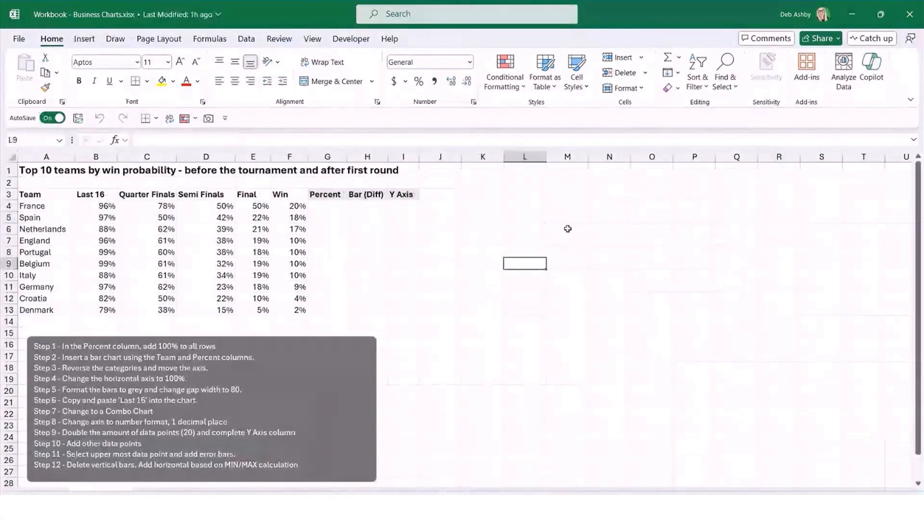
left_click(567, 229)
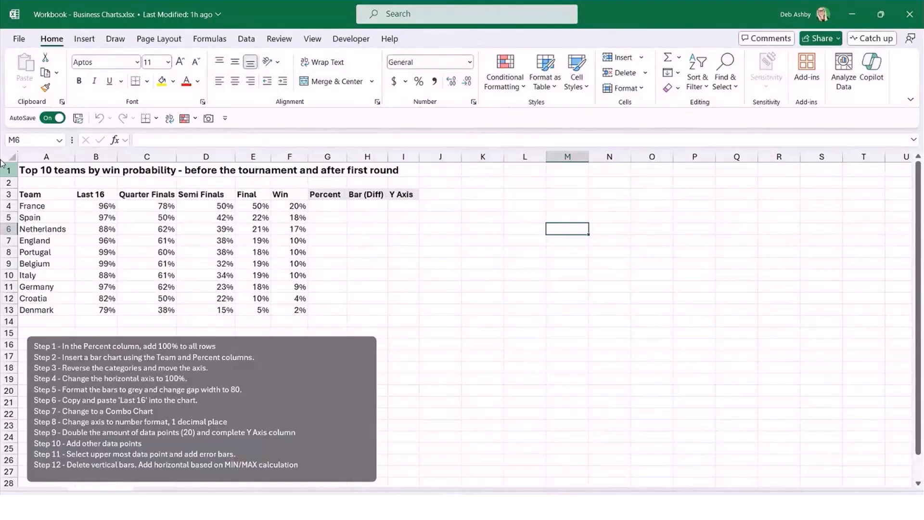
Examine the table's team names and the win probabilities for each stage, from Last 16 through Win.
left_click(43, 195)
key("ctrl+shift+Down")
left_click(206, 251)
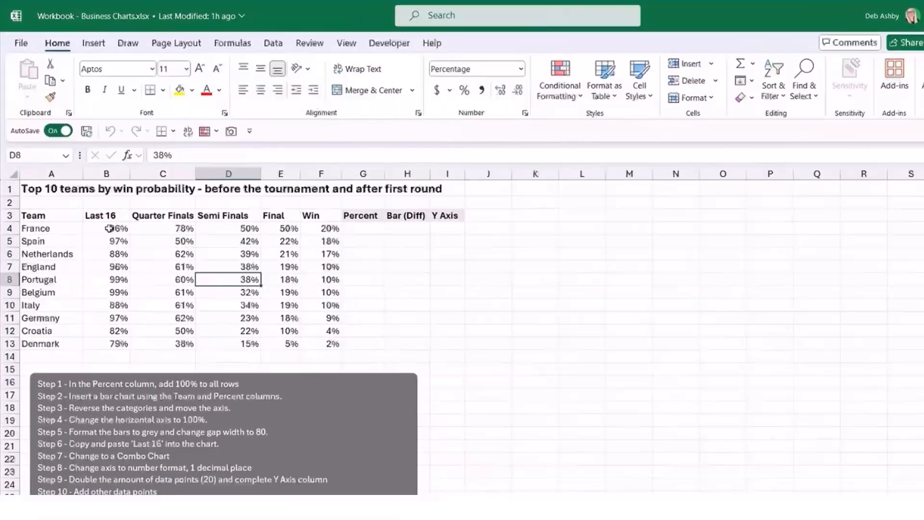
left_click(109, 228)
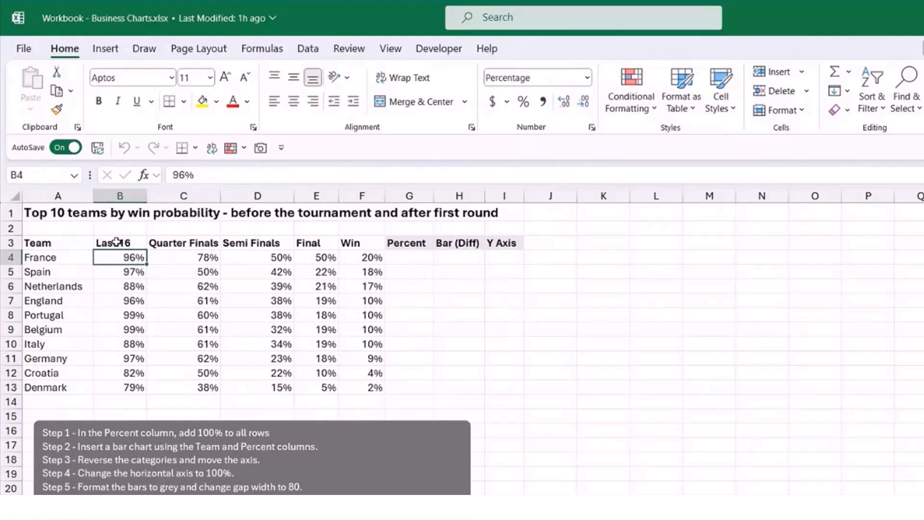
left_click(118, 243)
left_click(186, 242)
left_click(244, 242)
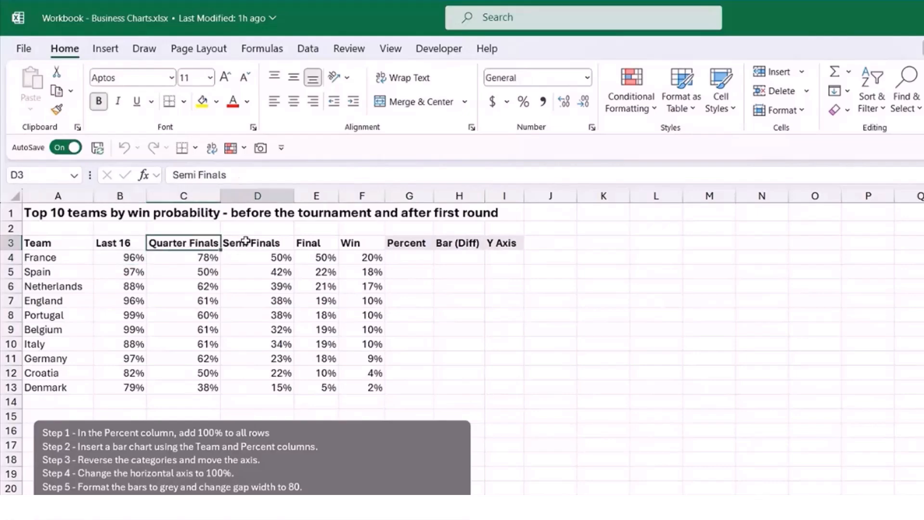
left_click(316, 243)
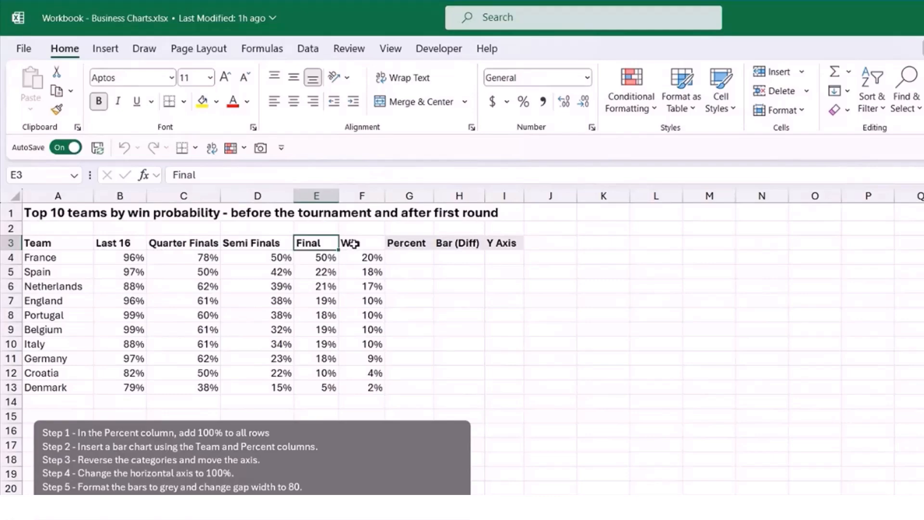
left_click(583, 346)
left_click_drag(99, 260, 368, 386)
left_click(686, 320)
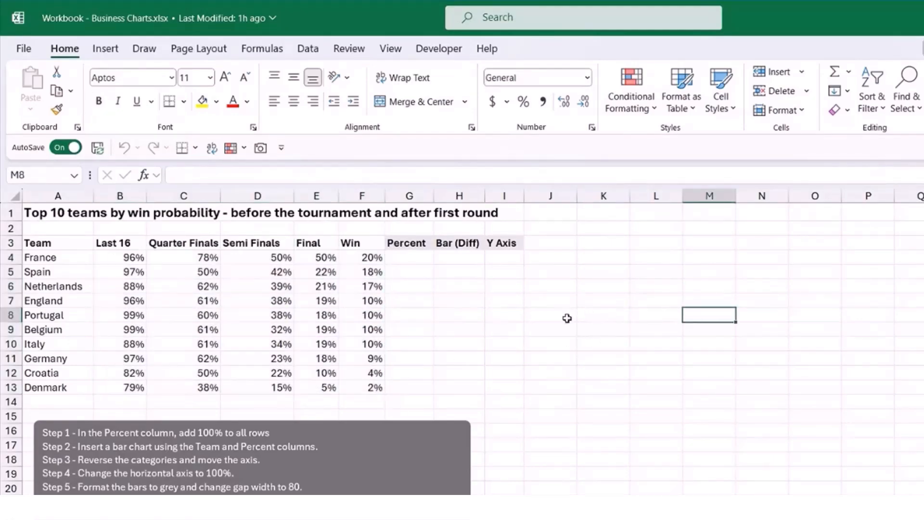
left_click(616, 282)
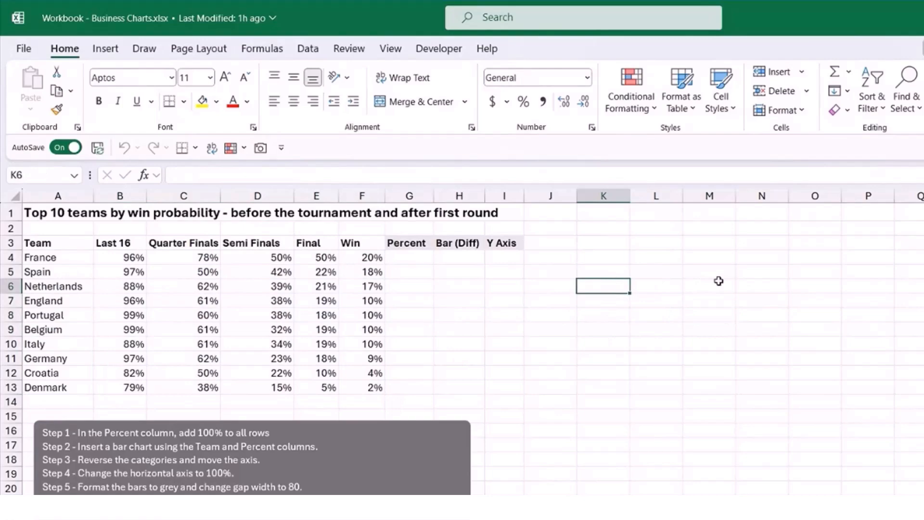
Examine the Percent, Bar (Diff) and Y Axis helper columns beside the probability data.
left_click_drag(407, 243, 508, 256)
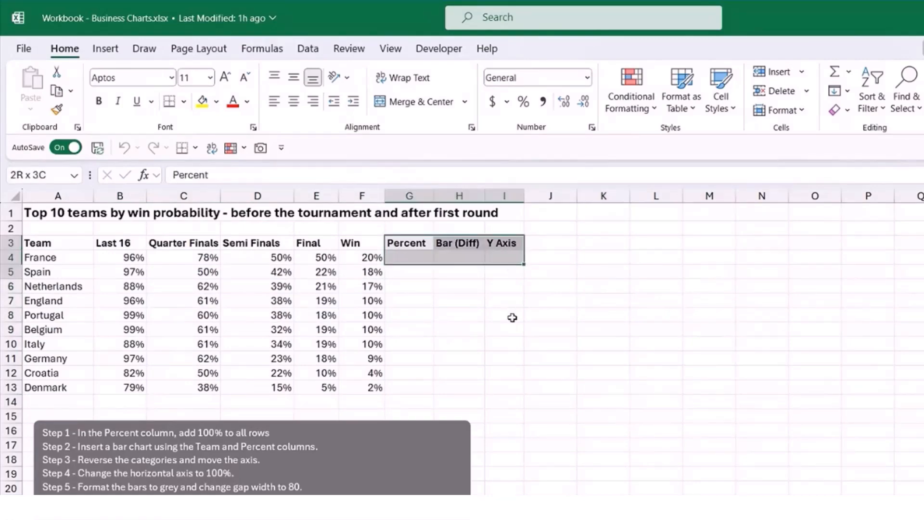
left_click_drag(512, 318, 513, 388)
left_click(634, 324)
left_click(413, 244)
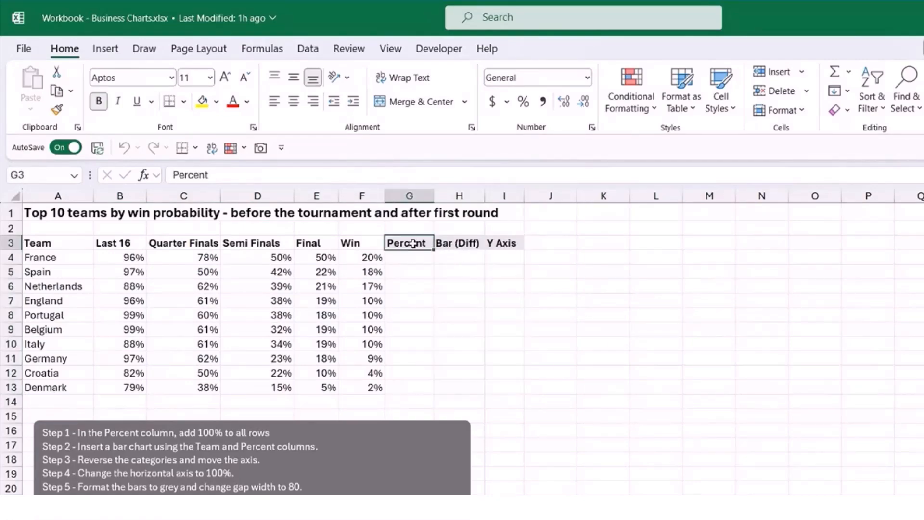
left_click(456, 242)
left_click(506, 249)
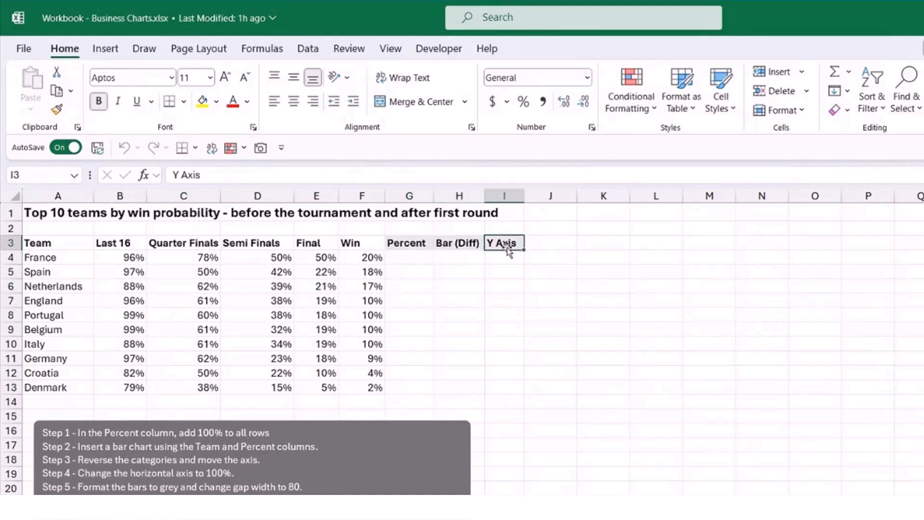
left_click(641, 275)
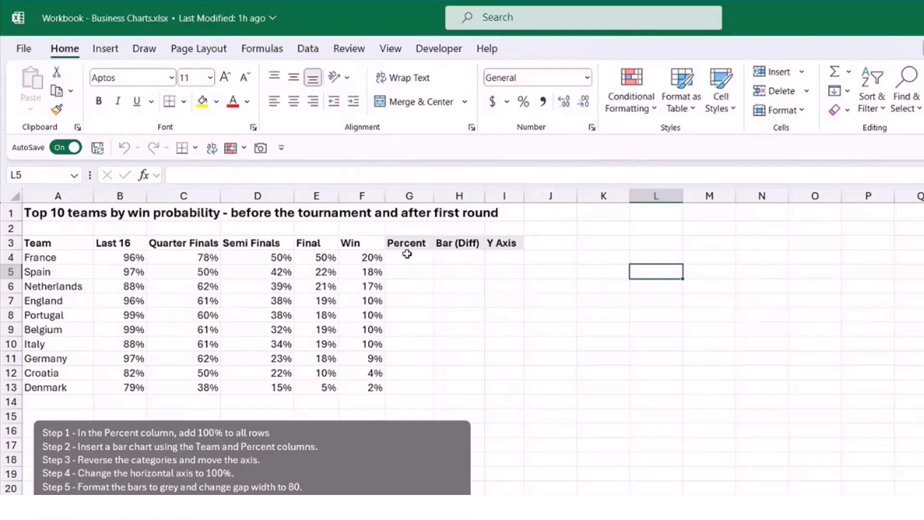
Check the number format of the empty helper cells G4:I13.
left_click_drag(409, 257, 515, 385)
key("ctrl+shift+5")
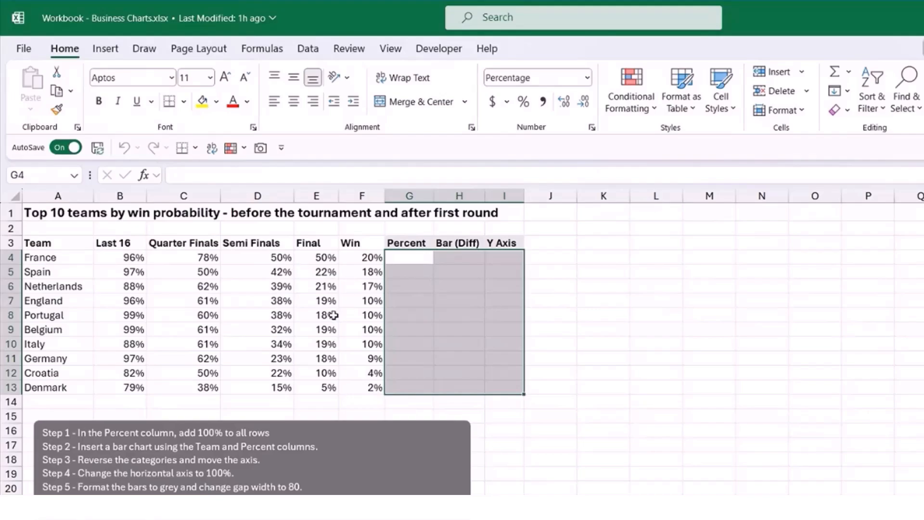
left_click(584, 301)
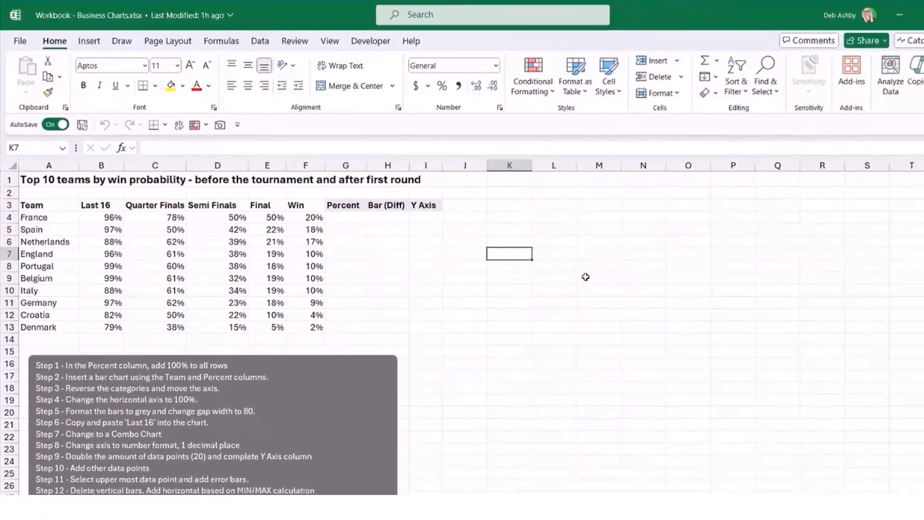
left_click(461, 299)
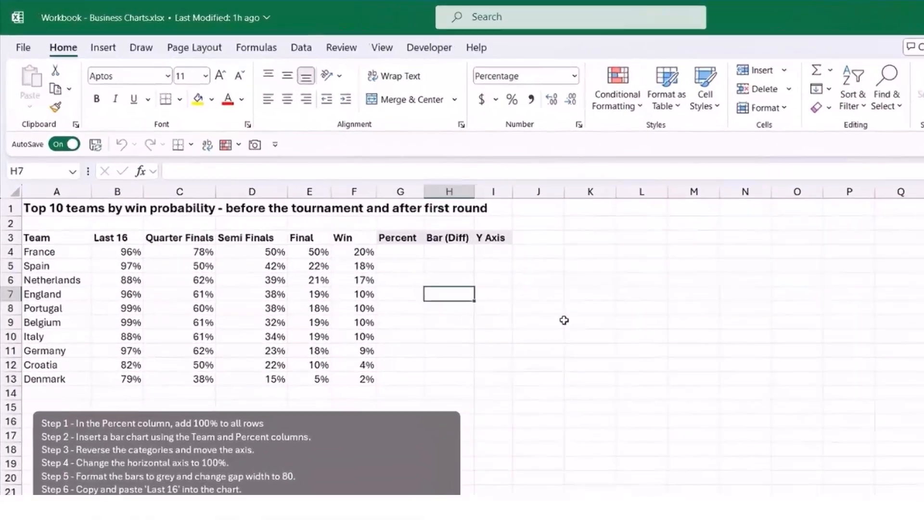
left_click(587, 374)
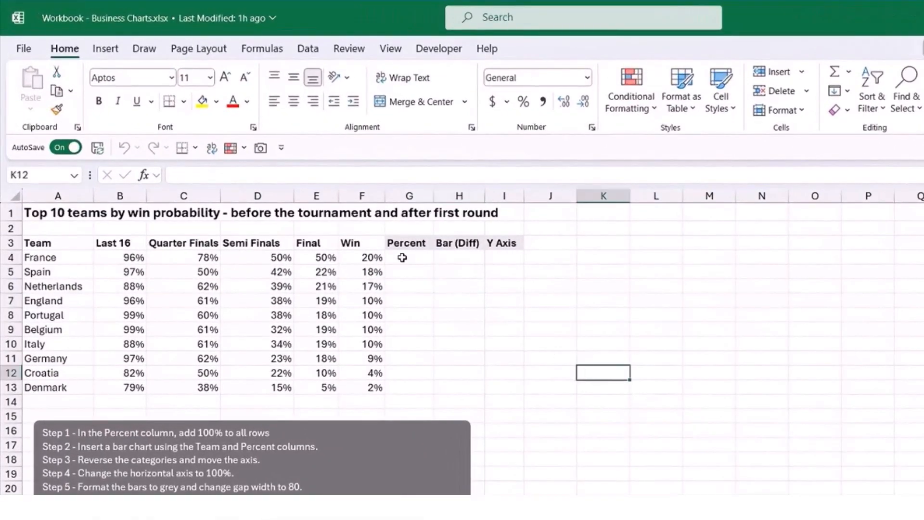
Enter 100% in G4 and fill it down the Percent column to G13 for all teams.
left_click_drag(402, 256, 404, 386)
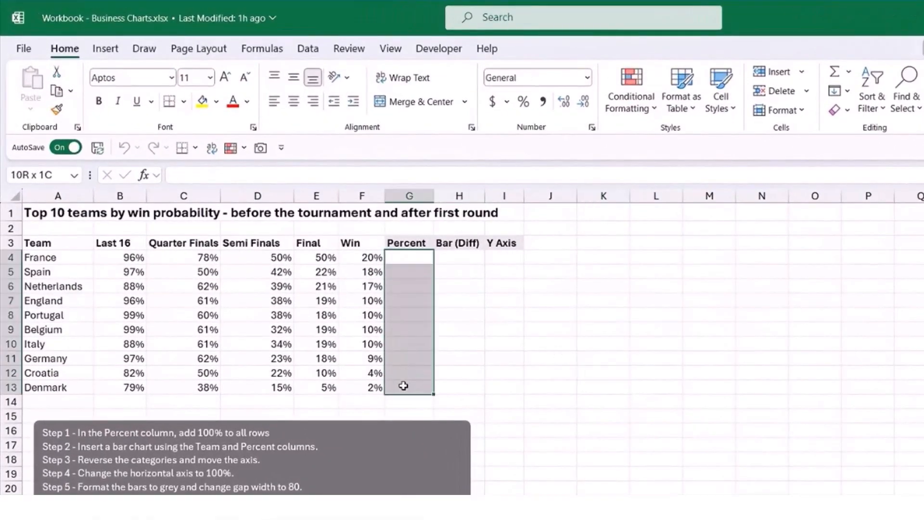
left_click(411, 259)
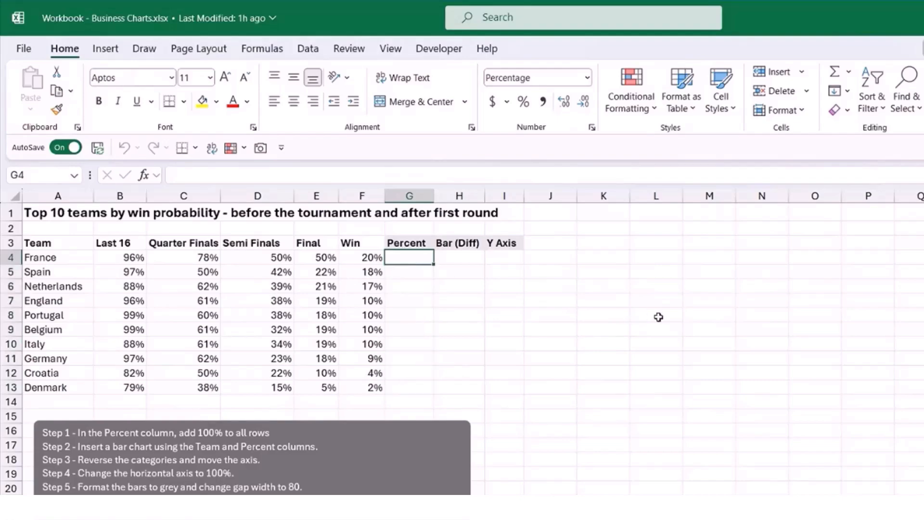
type("100")
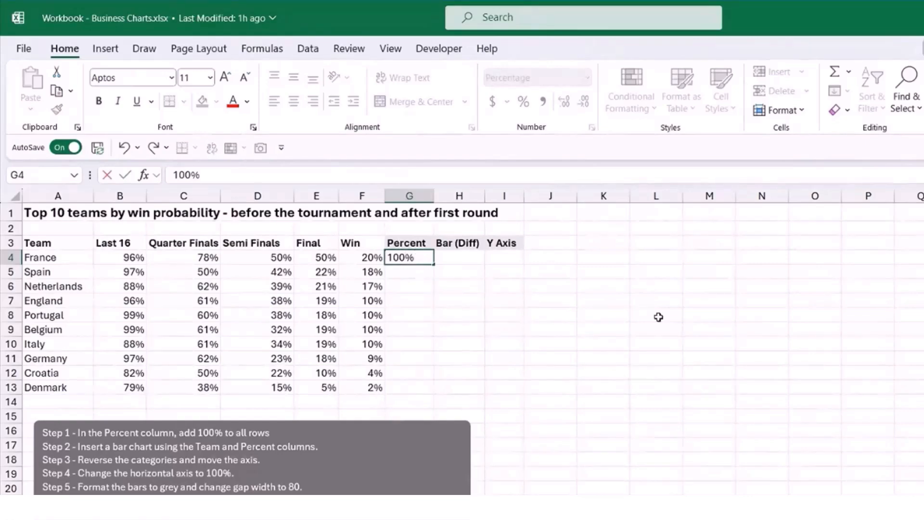
key("Return")
left_click(423, 256)
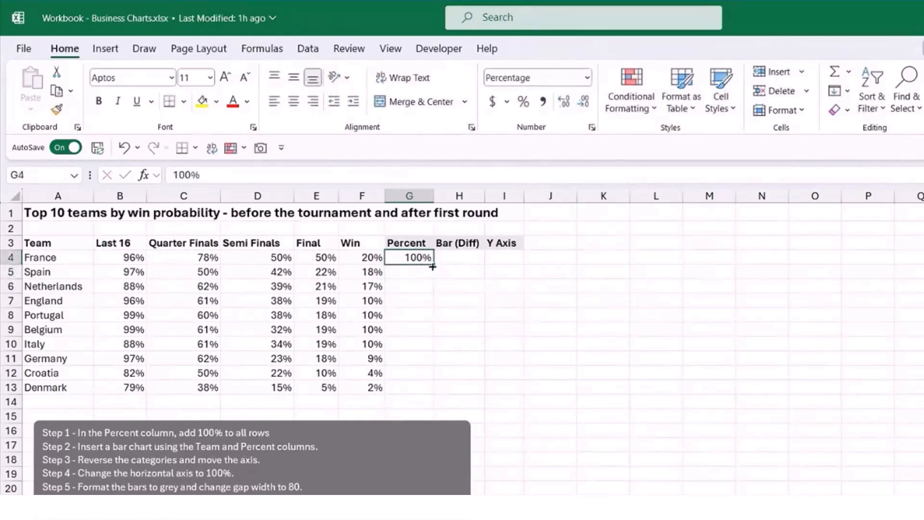
left_click_drag(433, 266, 435, 392)
left_click(614, 312)
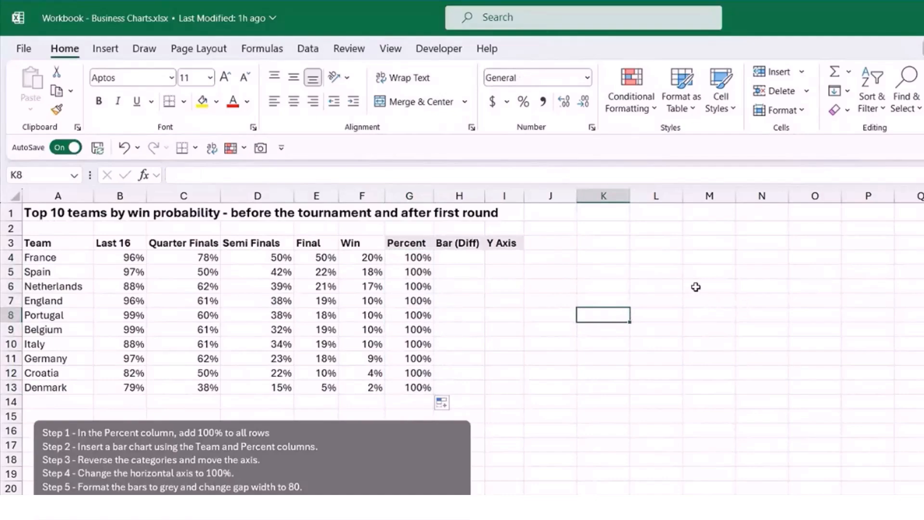
left_click(673, 270)
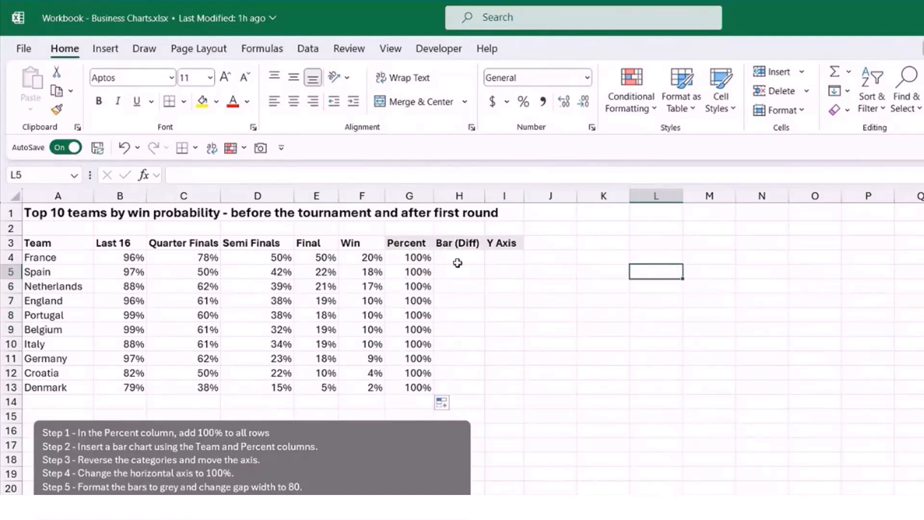
Insert a 2-D clustered bar chart from the Team and Percent columns and place it beside the data table.
left_click_drag(68, 243, 55, 385)
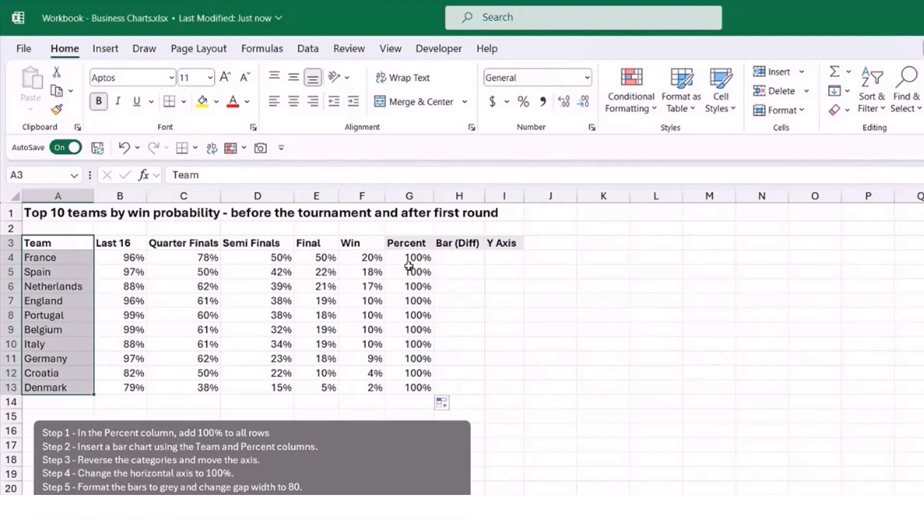
left_click_drag(410, 243, 417, 386)
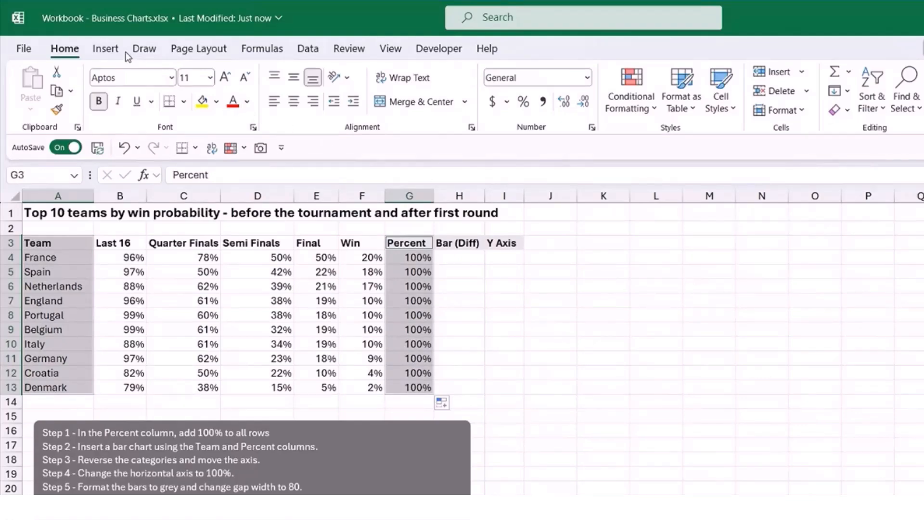
left_click(110, 51)
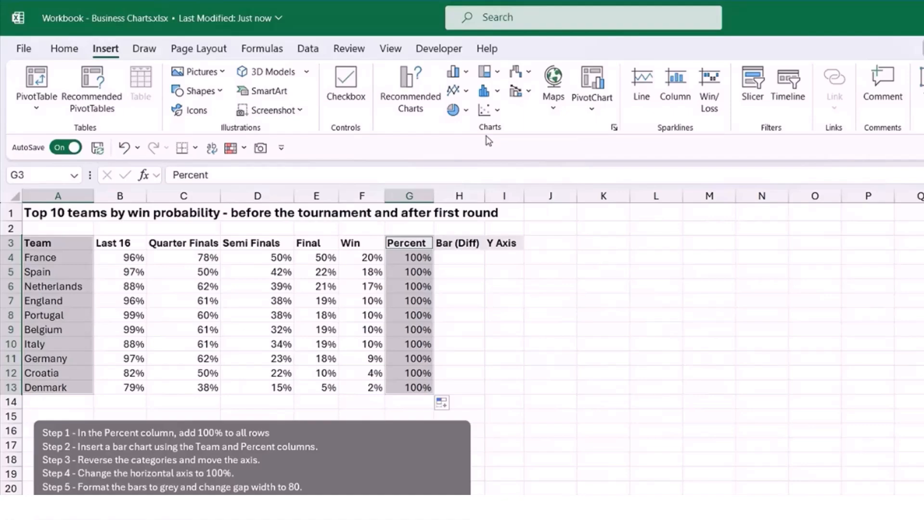
left_click(466, 73)
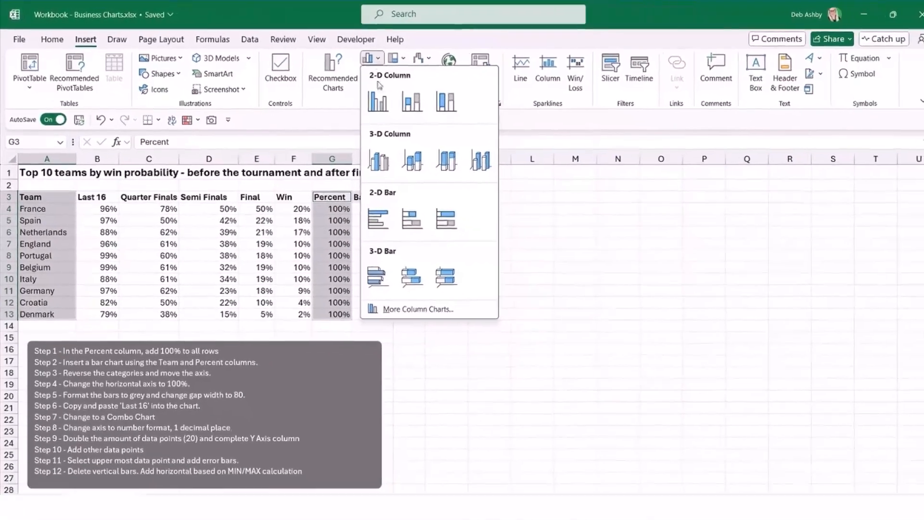
left_click(368, 217)
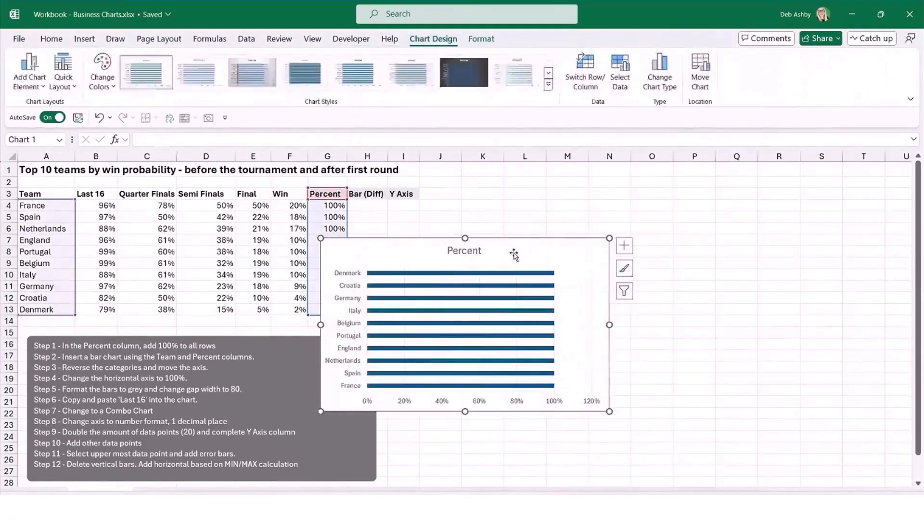
left_click_drag(456, 252, 625, 202)
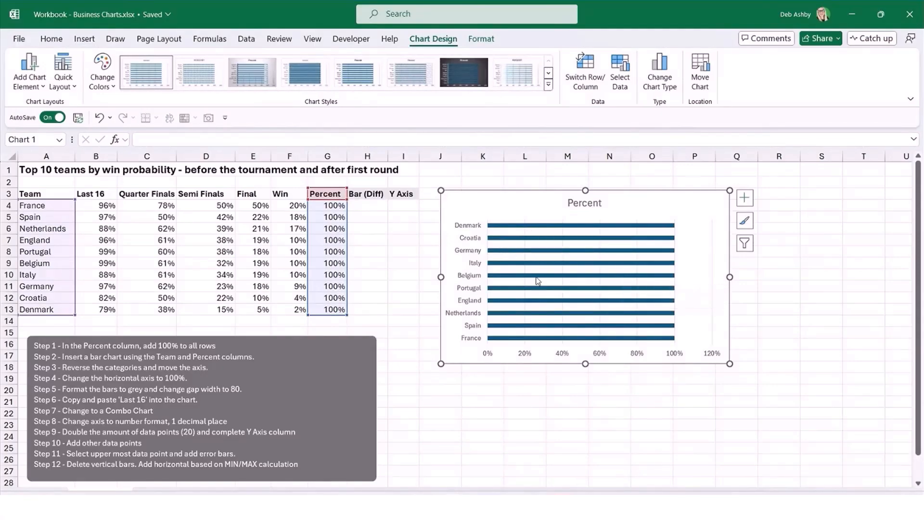
Set the chart's vertical category axis to show the teams in reverse order.
left_click(462, 231)
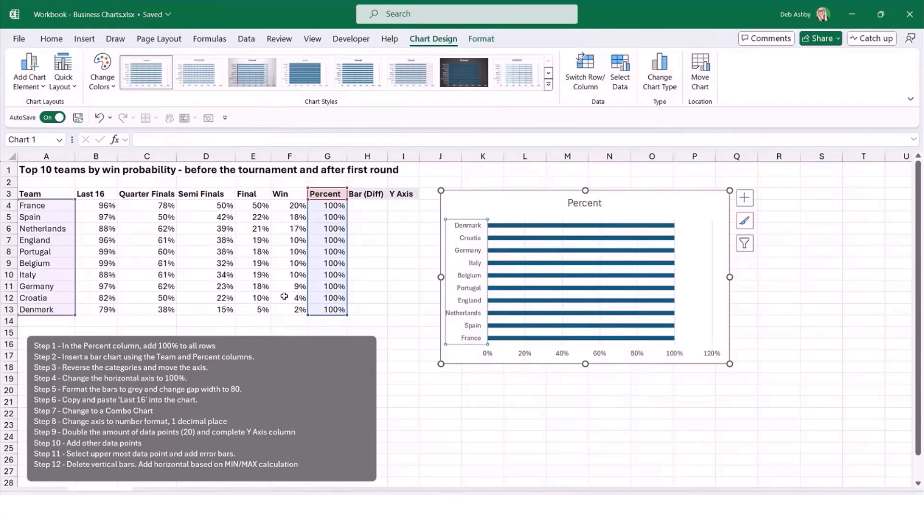
right_click(465, 229)
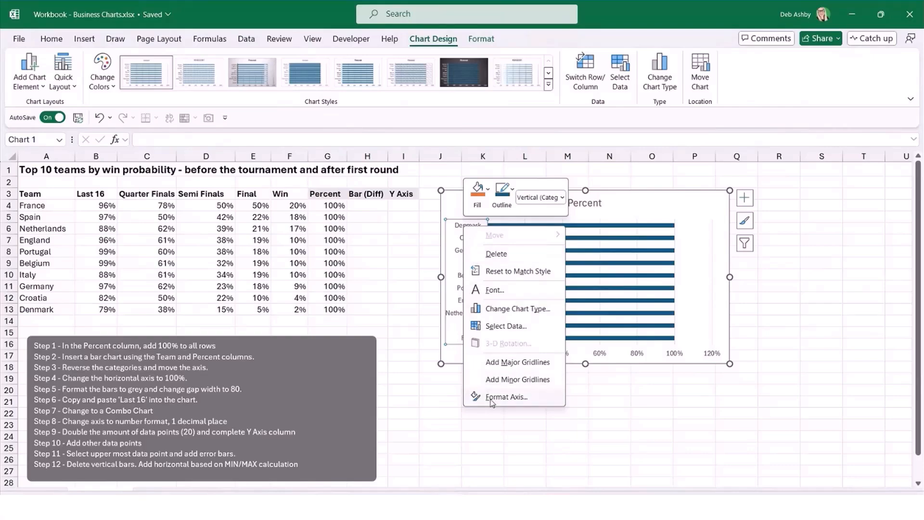
key("ctrl+1")
left_click(492, 397)
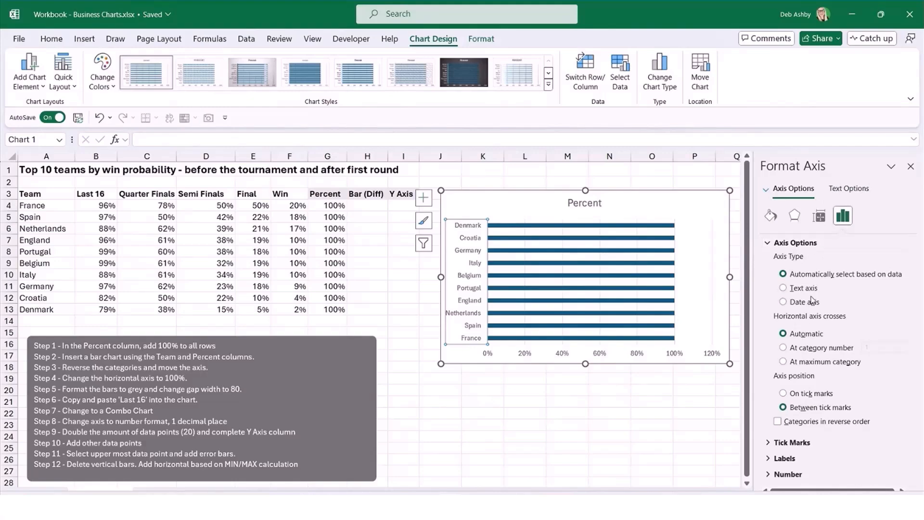
left_click(779, 422)
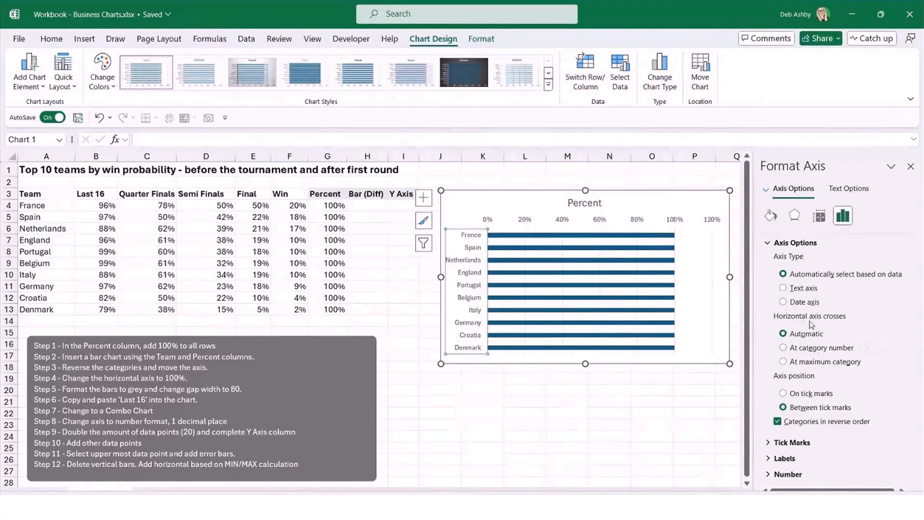
Make the horizontal axis cross at the maximum category and set its maximum bound to 1.
left_click(784, 362)
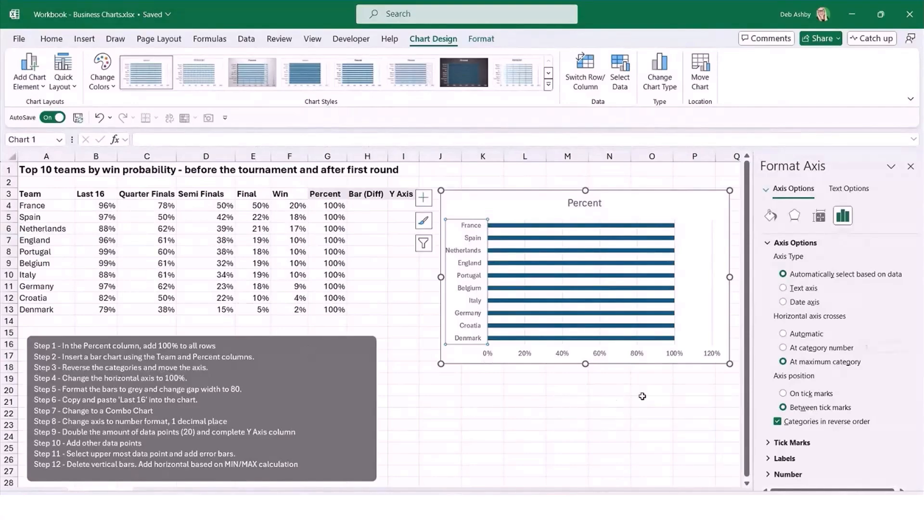
left_click(526, 355)
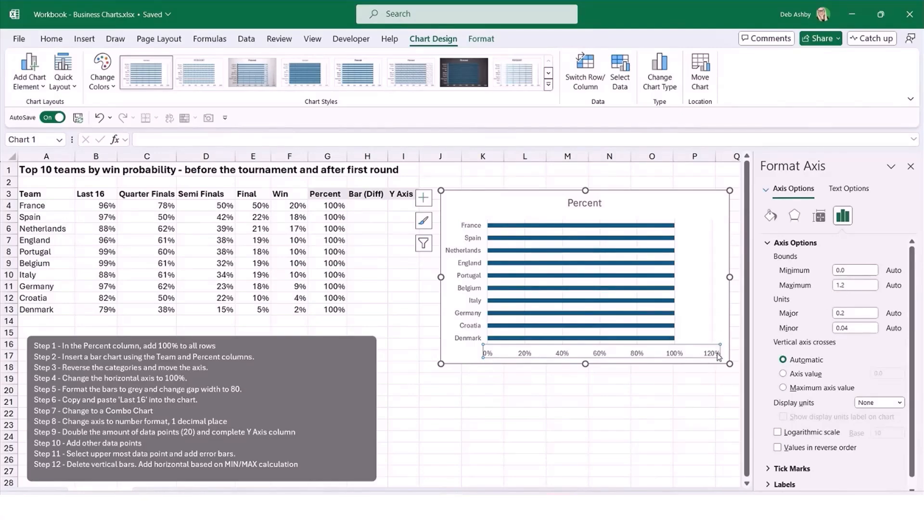
double_click(855, 285)
type("1")
key("Return")
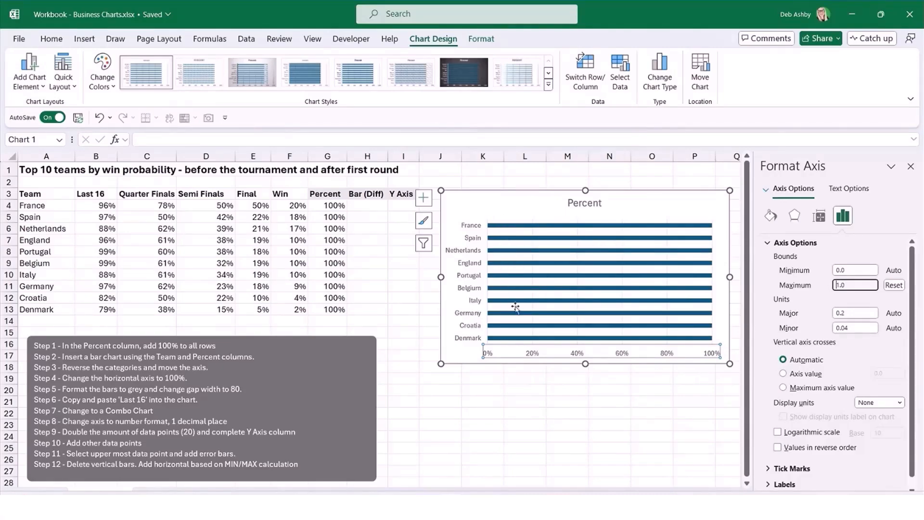
Set the gap width of the Percent bars to 80%.
mouse_move(501, 231)
left_click(505, 229)
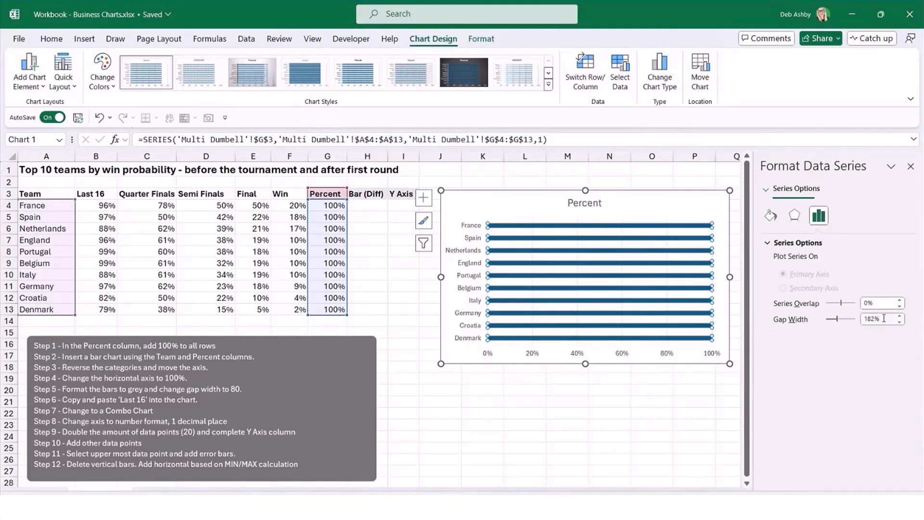
left_click_drag(881, 318, 861, 319)
type("80")
key("Return")
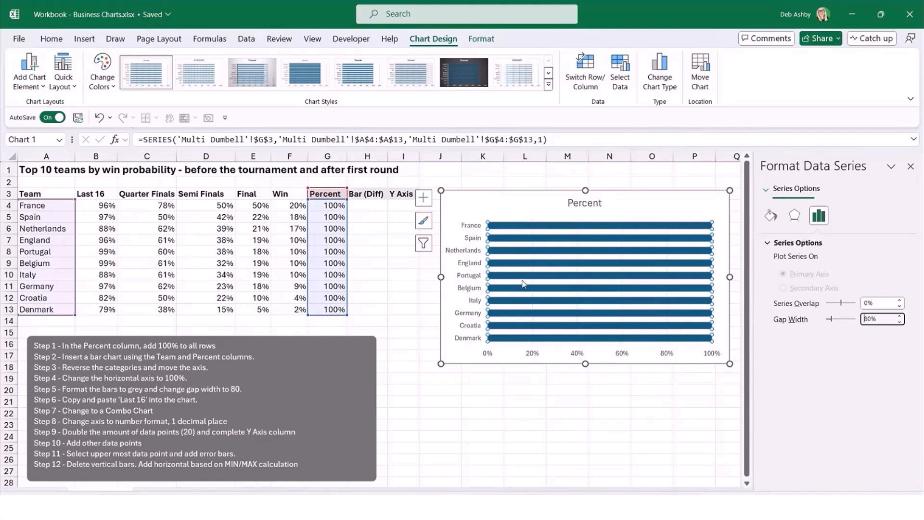
Fill the Percent bars with a light grey theme color.
left_click(483, 40)
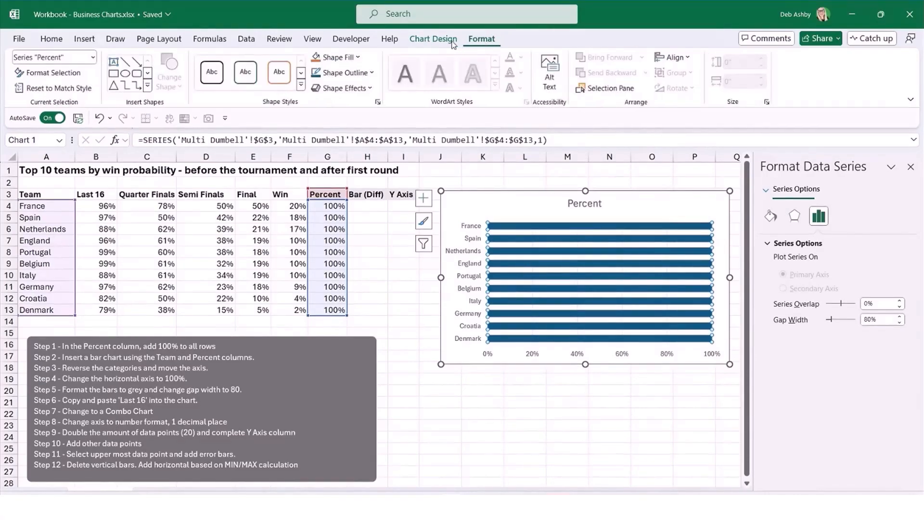
left_click(358, 57)
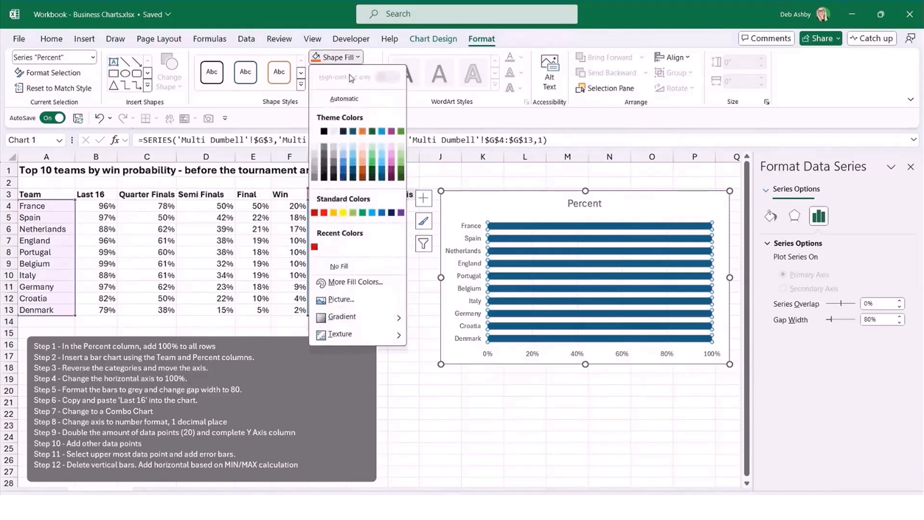
left_click(336, 133)
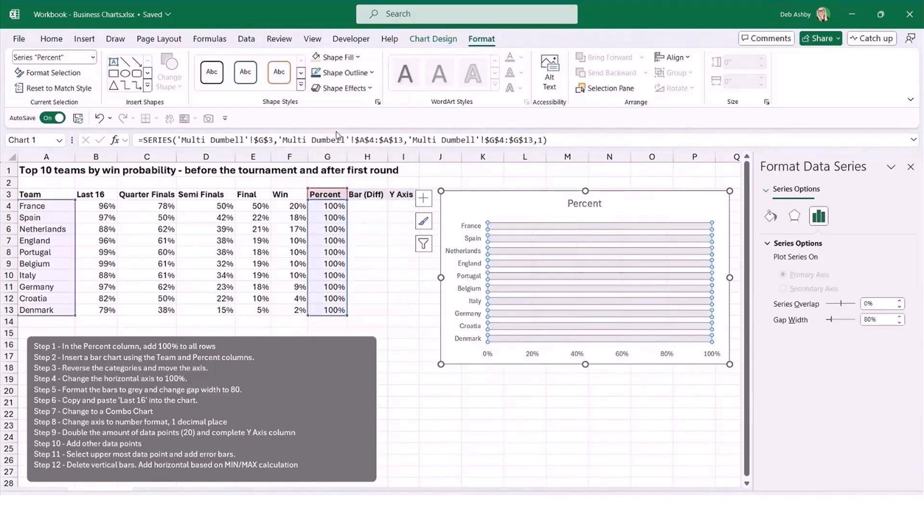
left_click(651, 424)
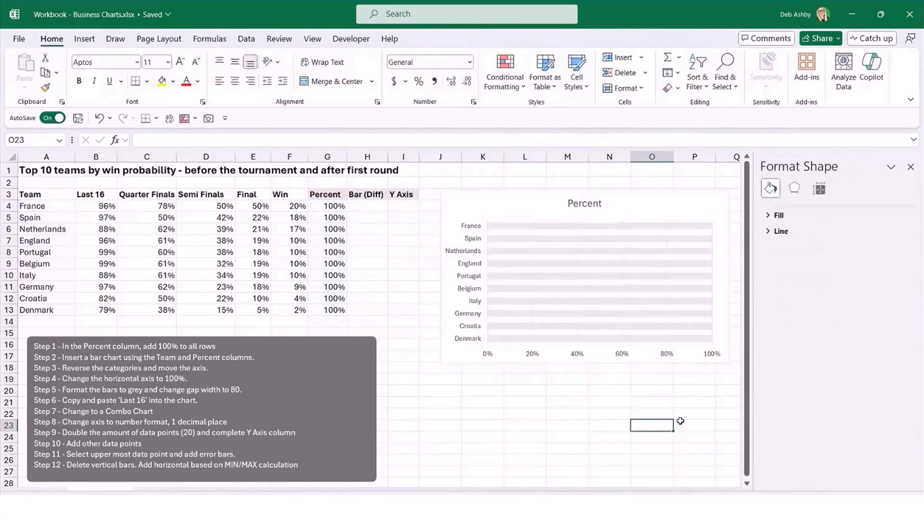
Increase the chart's height to about 3.88" and nudge the chart slightly up and to the left.
left_click(530, 201)
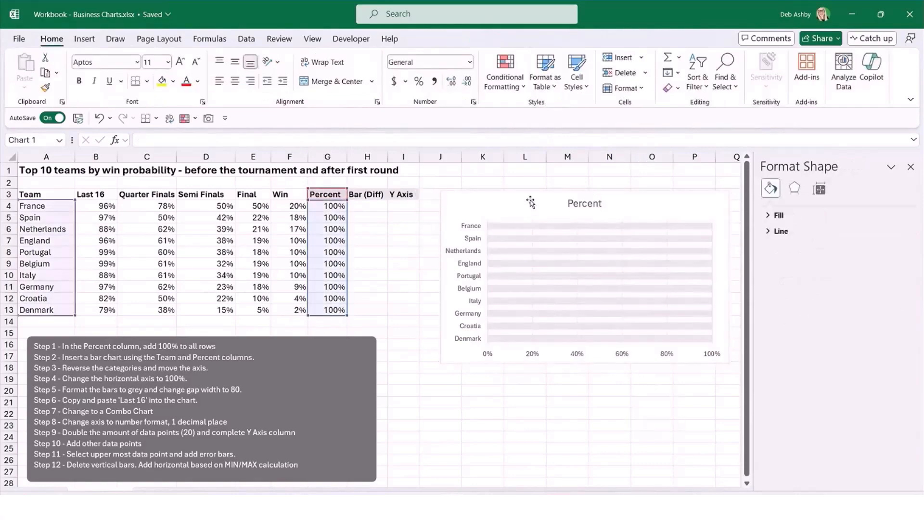
left_click_drag(586, 364, 590, 409)
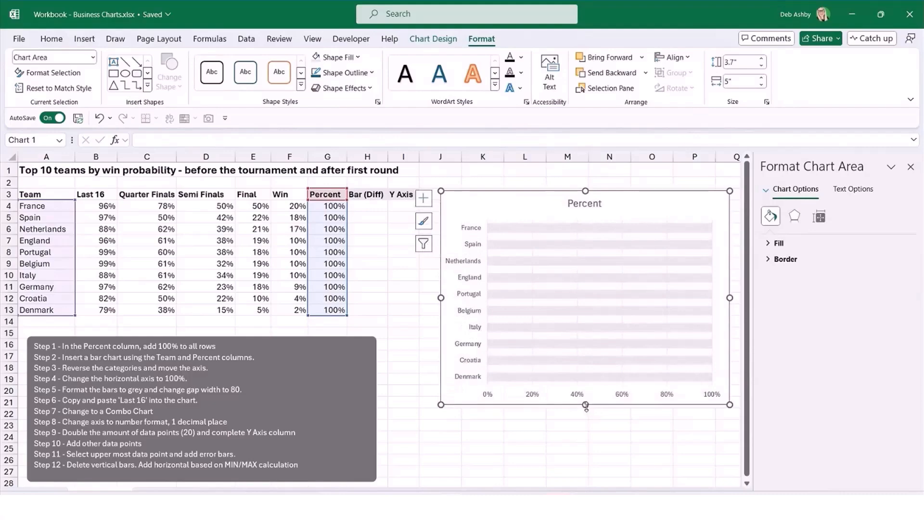
left_click(652, 448)
left_click(631, 199)
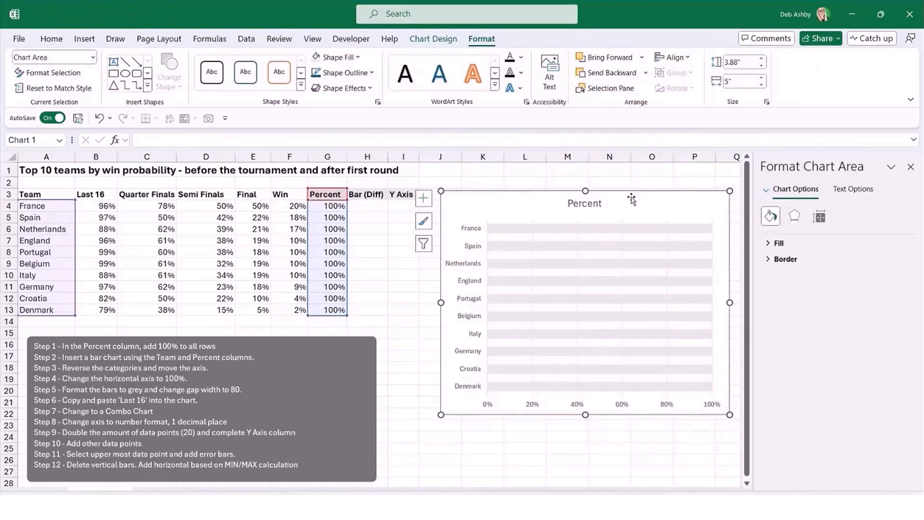
left_click_drag(630, 201, 626, 199)
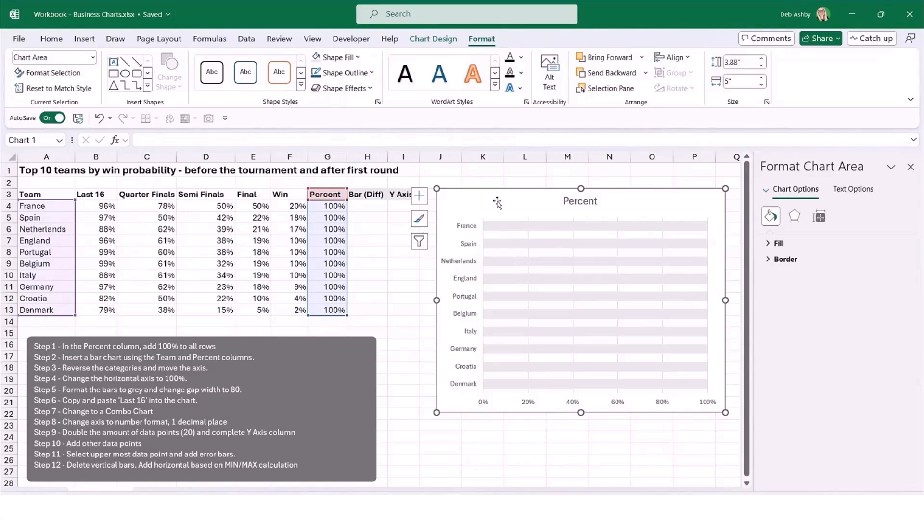
left_click(195, 236)
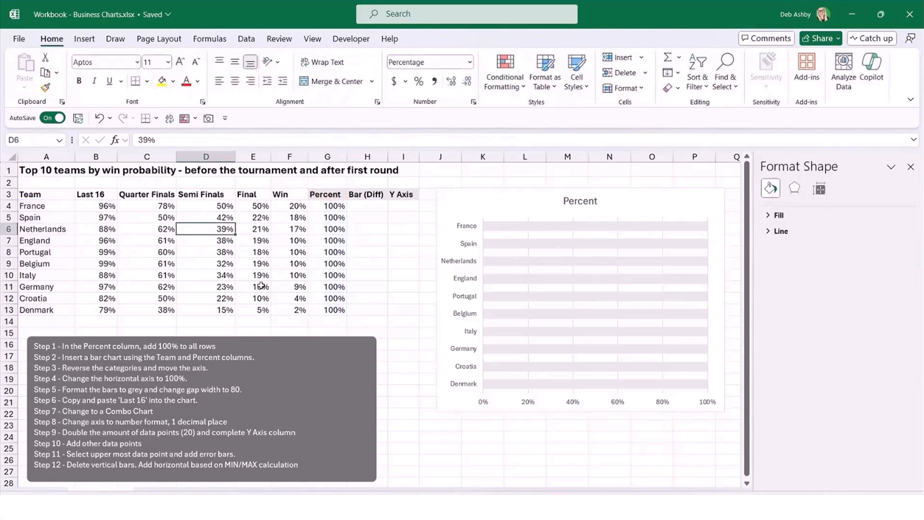
left_click_drag(85, 195, 85, 314)
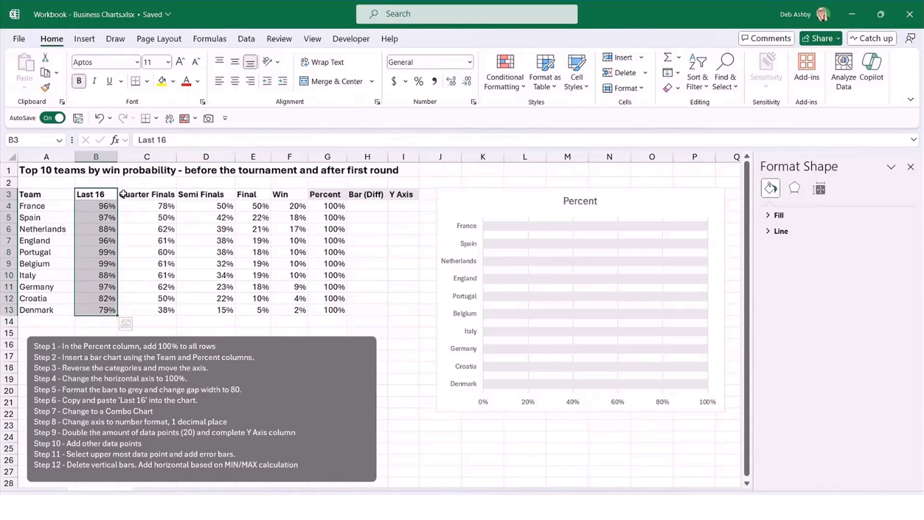
left_click_drag(123, 194, 133, 312)
left_click_drag(215, 195, 221, 314)
left_click(288, 252)
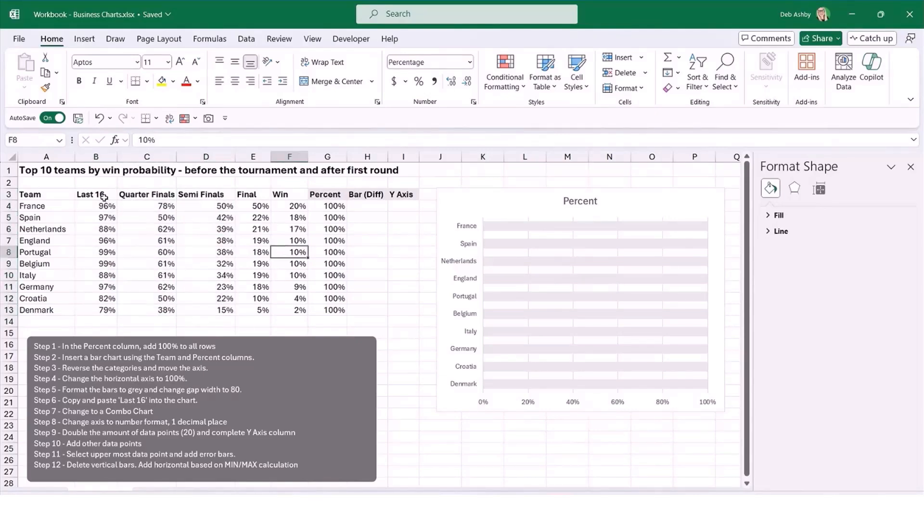
Copy the Last 16 column with its header (B3:B13) and paste it into the chart as a new series.
left_click_drag(104, 195, 97, 313)
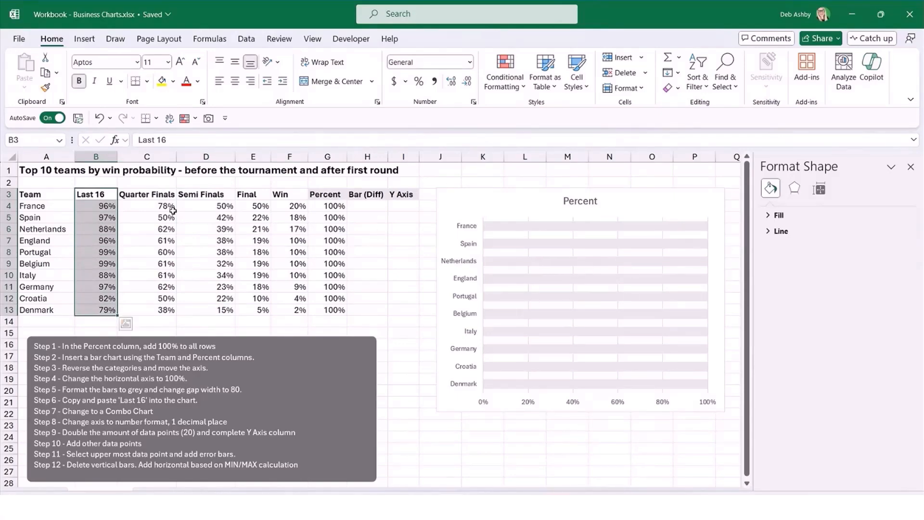
key("ctrl+c")
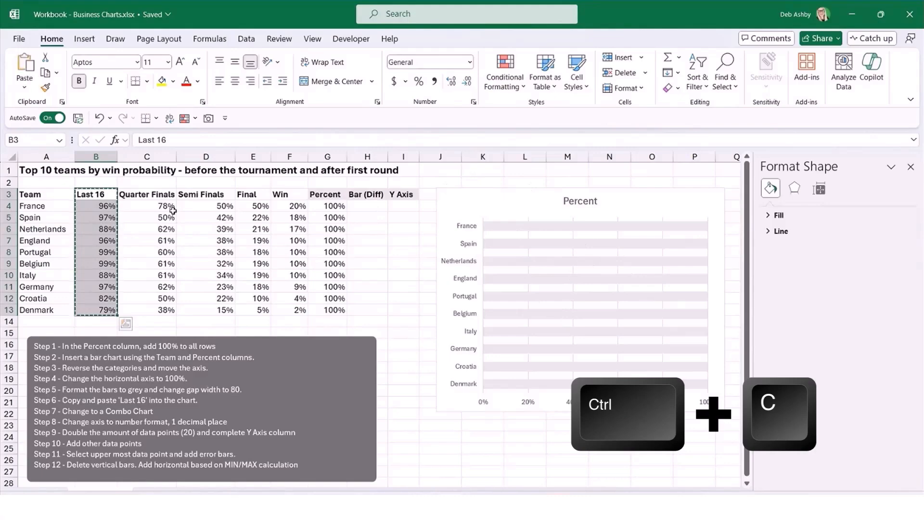
left_click(530, 200)
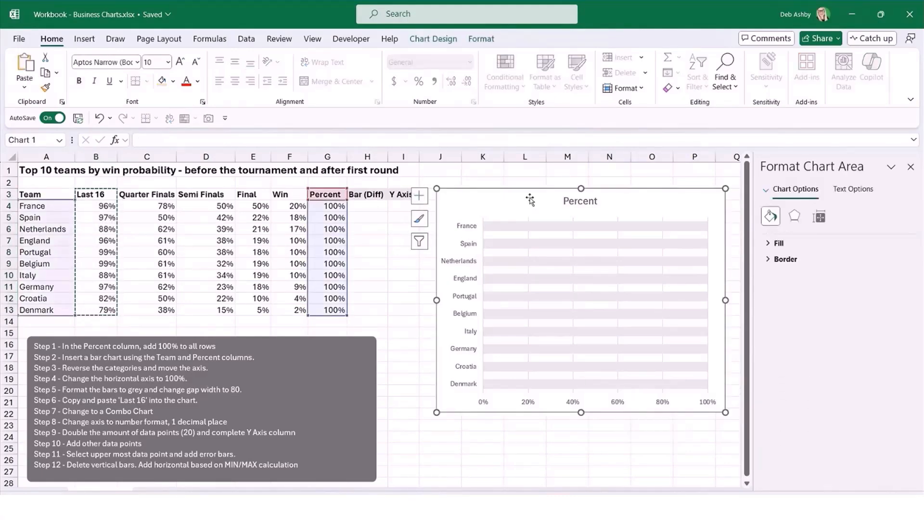
key("ctrl+v")
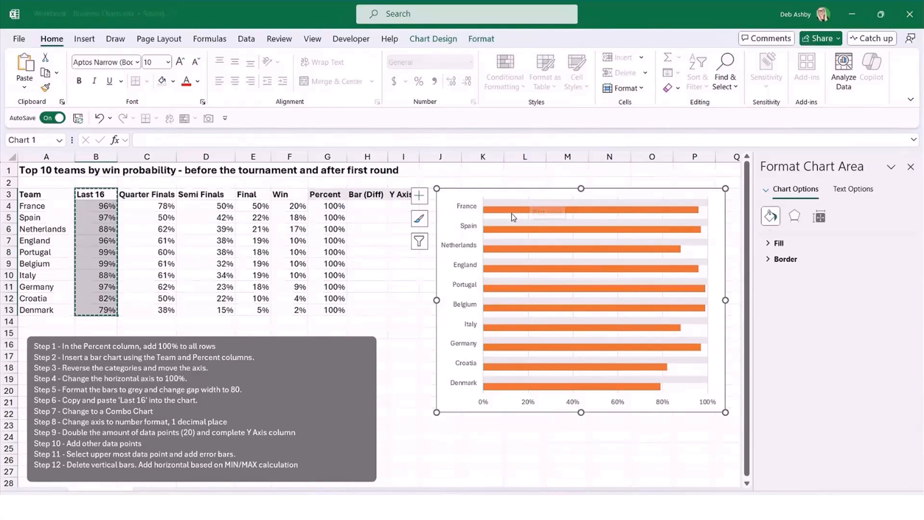
Change the Last 16 series to a Scatter chart type in a combo chart, keeping Percent as Clustered Bar.
mouse_move(513, 217)
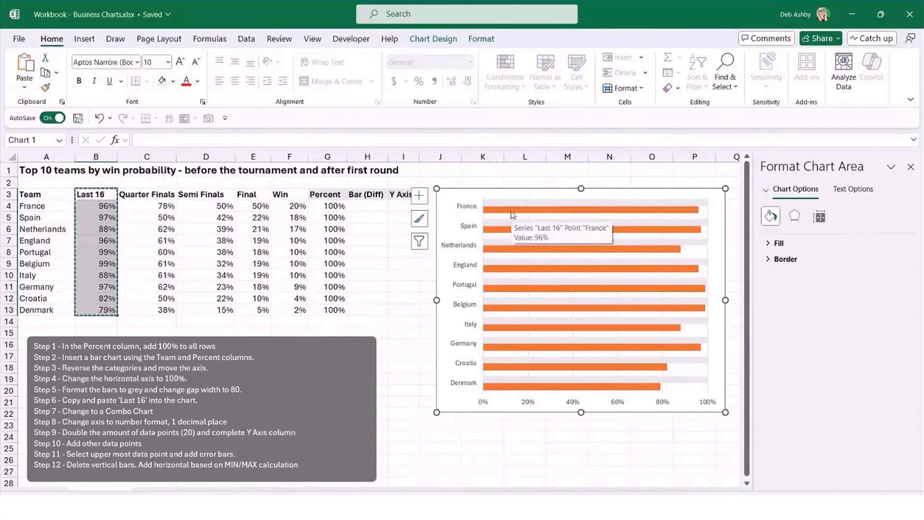
left_click(507, 215)
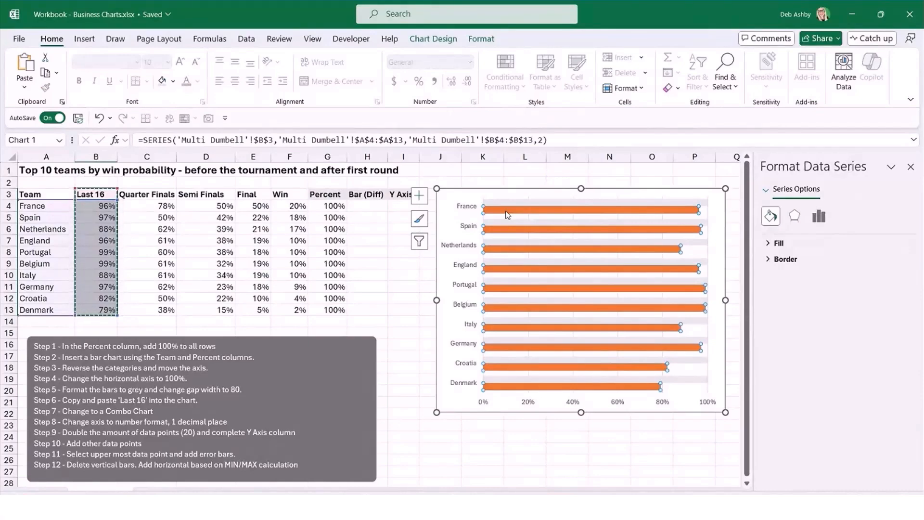
right_click(507, 215)
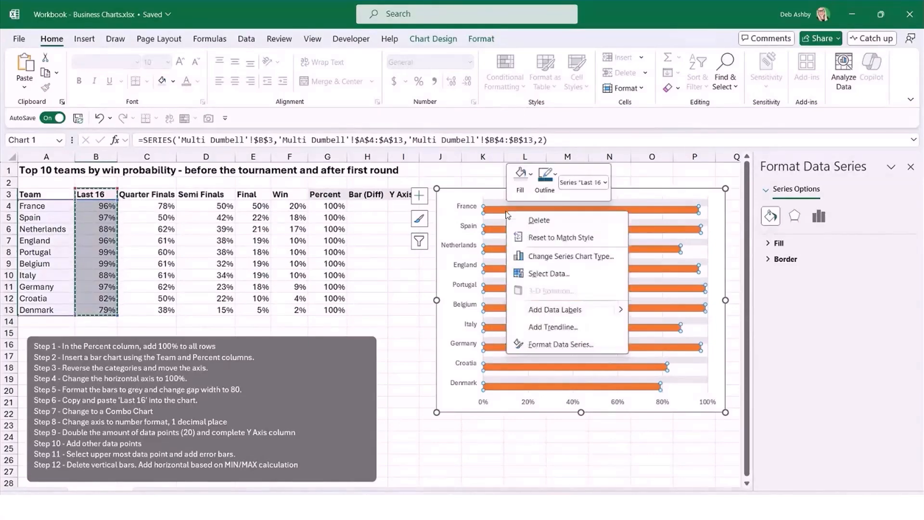
left_click(532, 260)
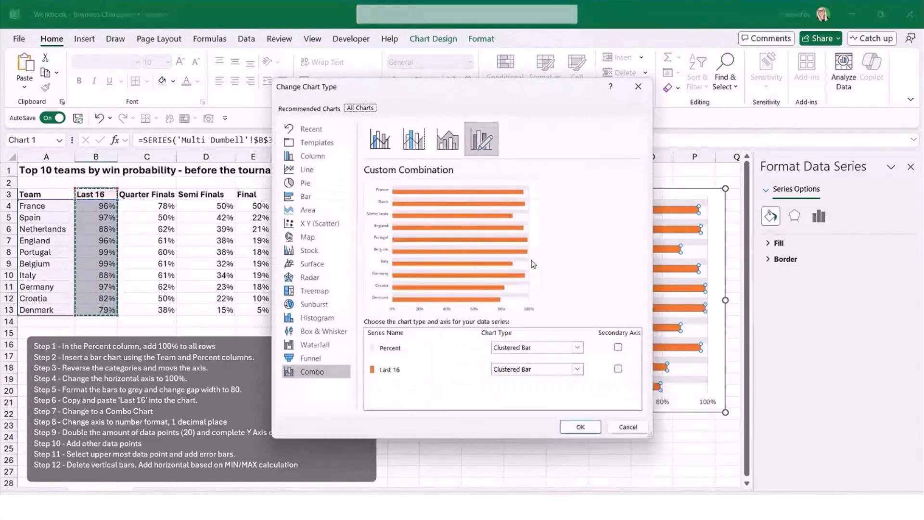
left_click_drag(529, 94, 299, 98)
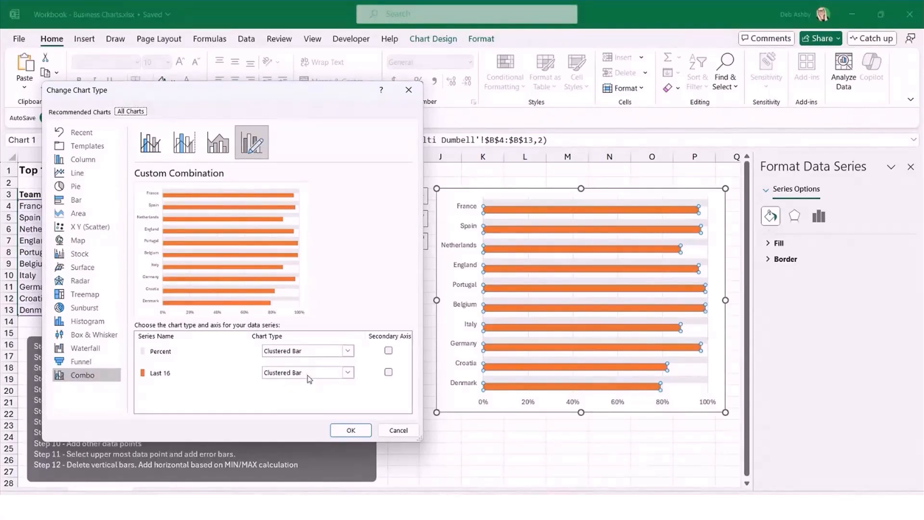
left_click(348, 374)
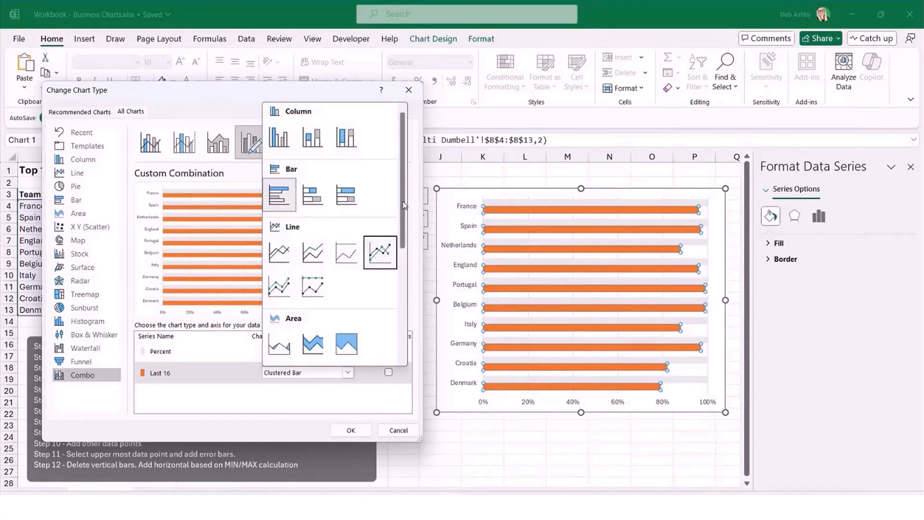
scroll(404, 205, "down", 3)
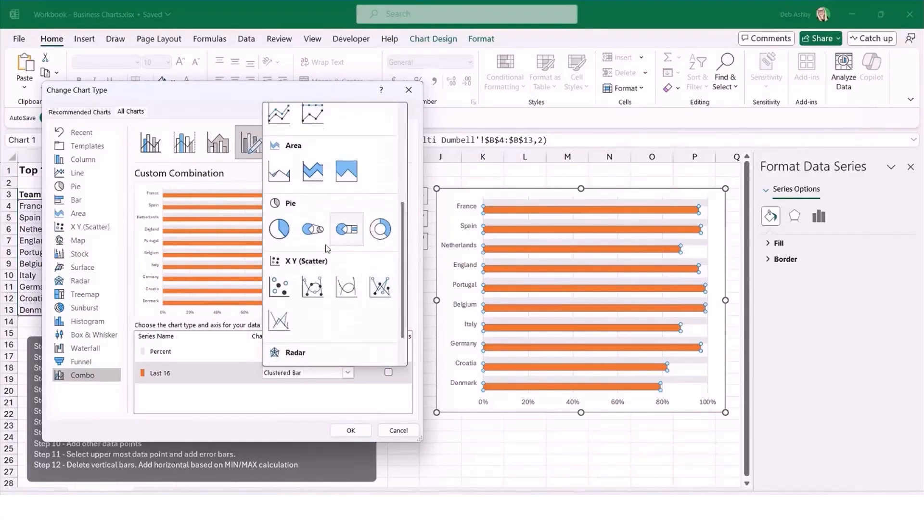
left_click(288, 291)
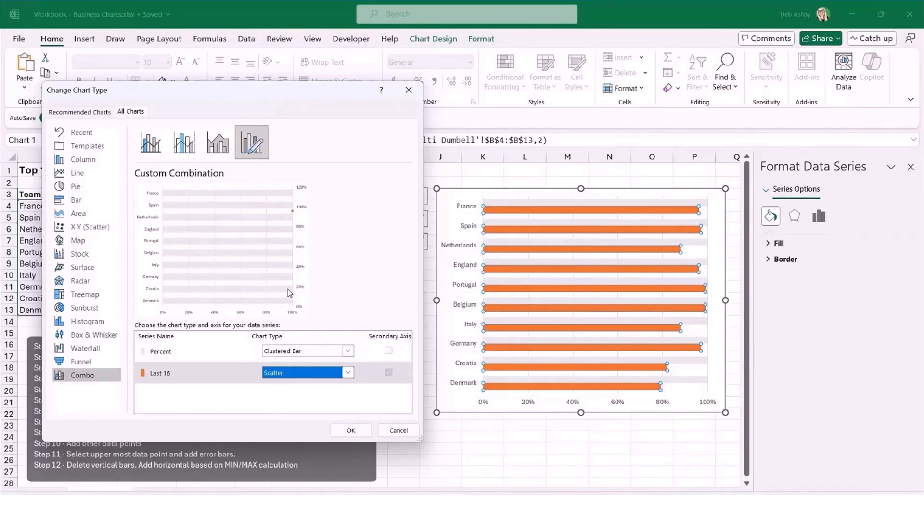
left_click(344, 430)
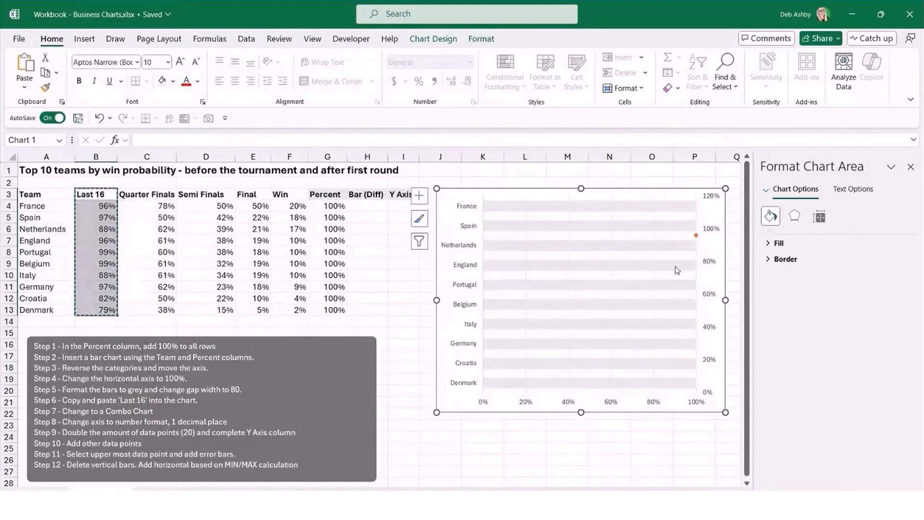
Format the chart's secondary vertical axis labels as Number with 1 decimal place.
mouse_move(698, 239)
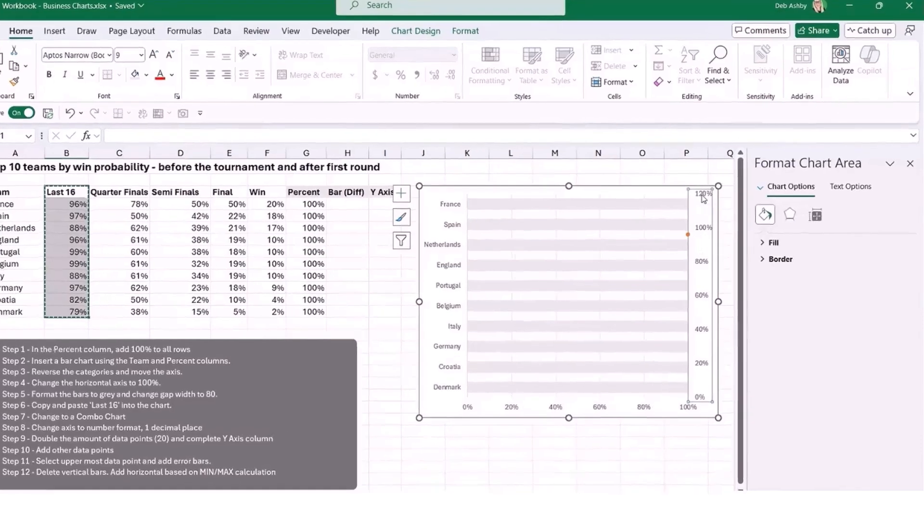
left_click(711, 202)
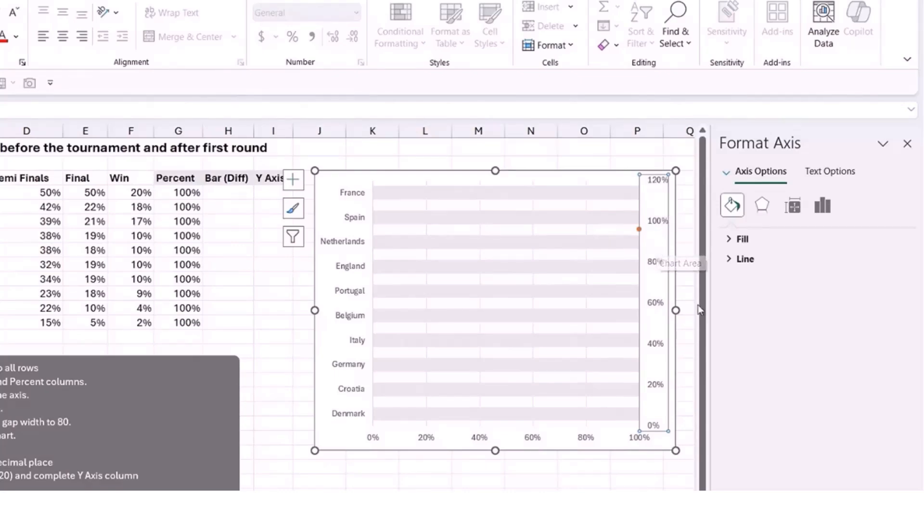
left_click(823, 206)
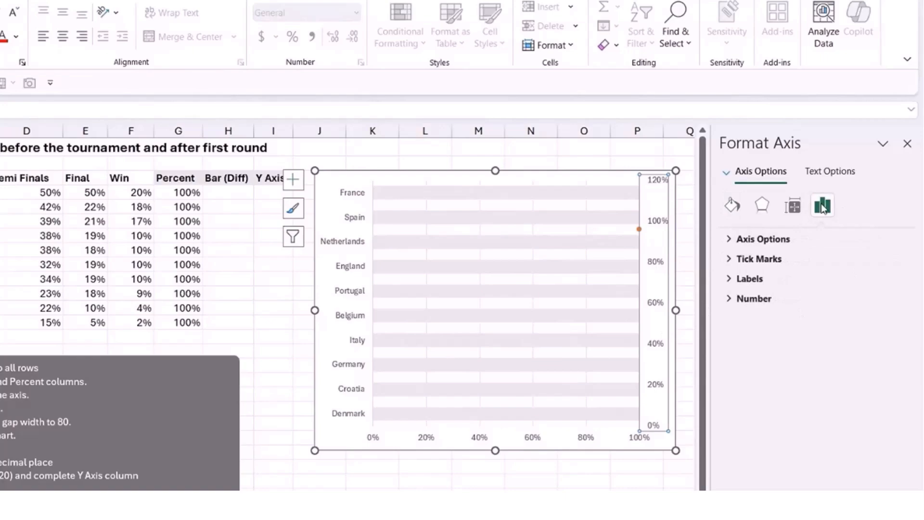
left_click(732, 241)
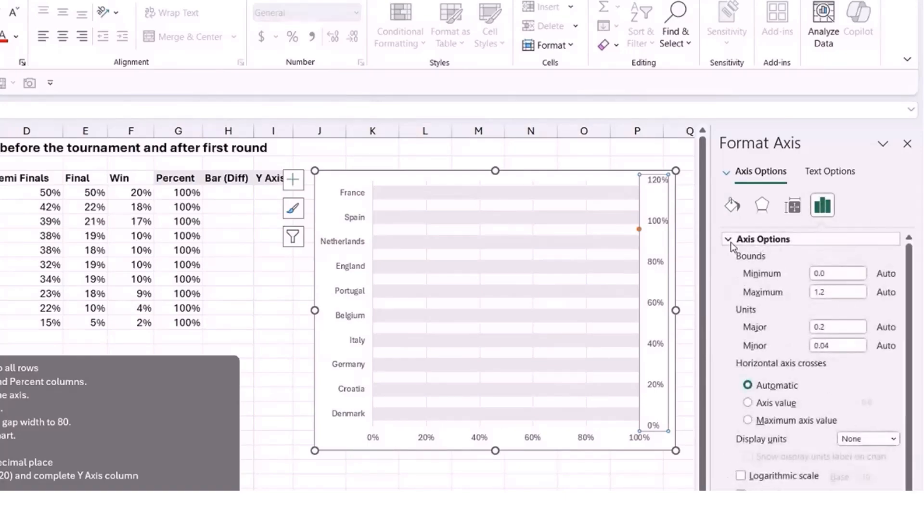
scroll(908, 289, "down", 1)
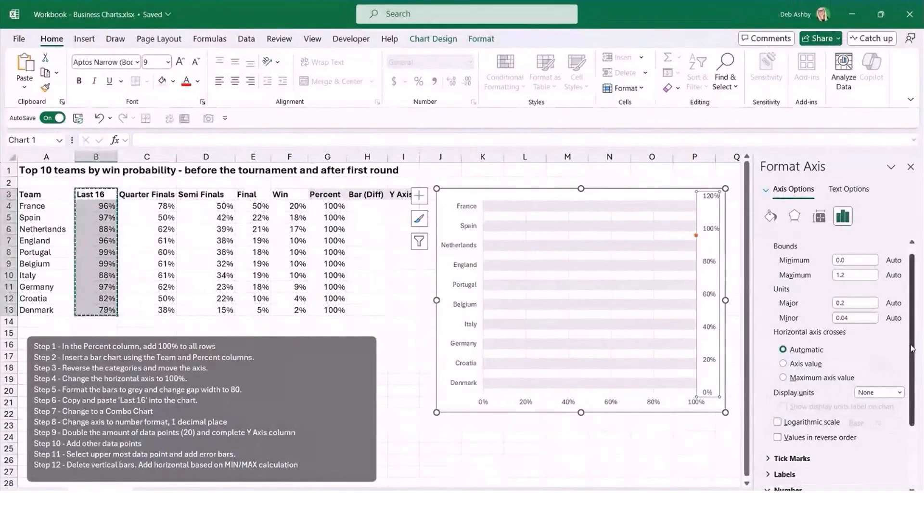
scroll(918, 377, "down", 2)
scroll(917, 377, "down", 4)
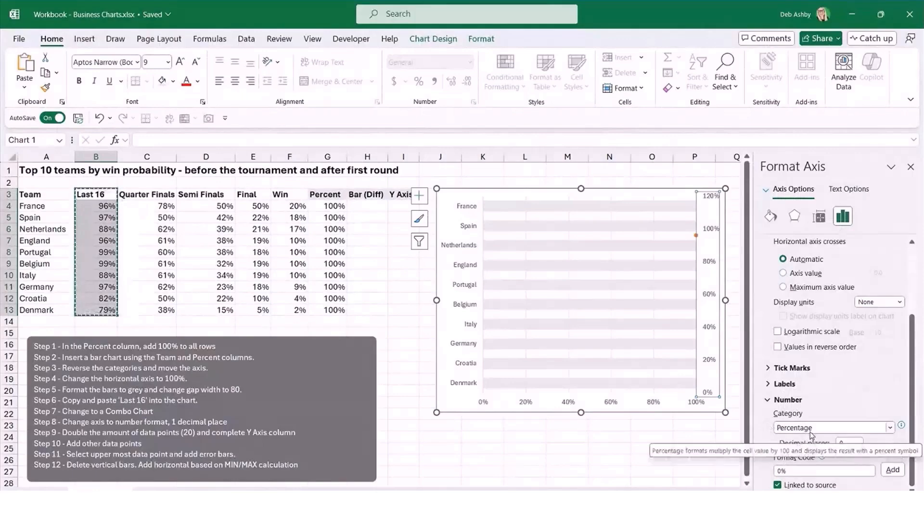
left_click(892, 427)
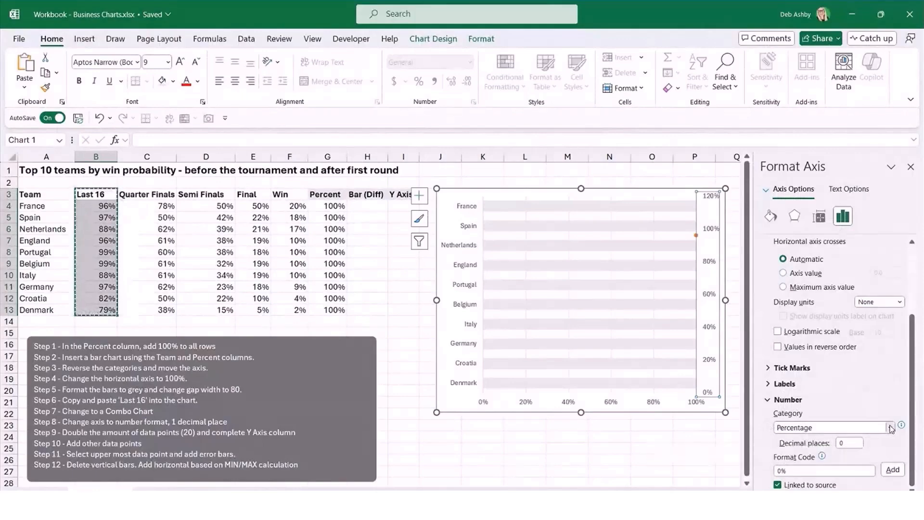
left_click(786, 301)
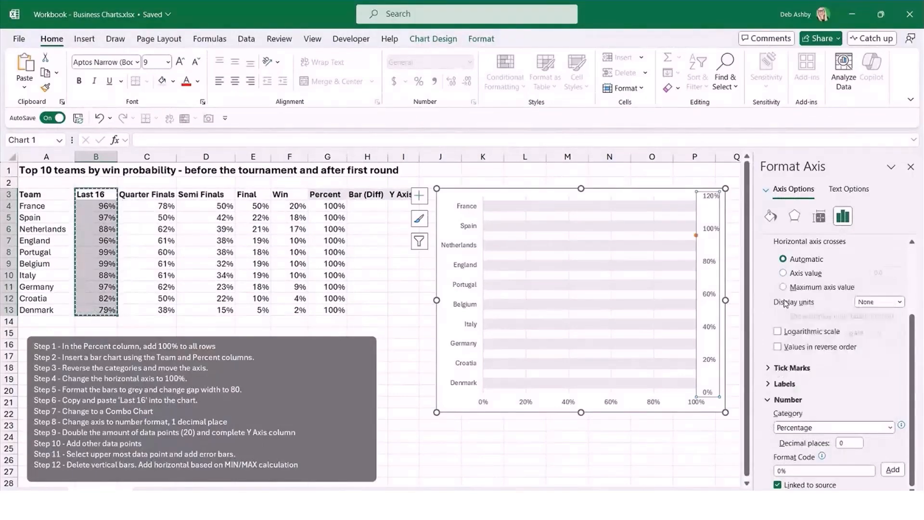
left_click(848, 442)
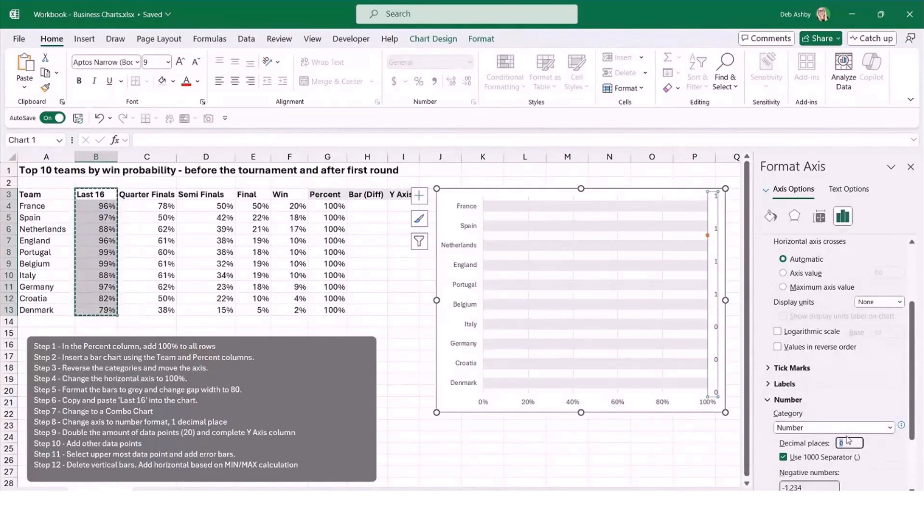
type("1")
key("Return")
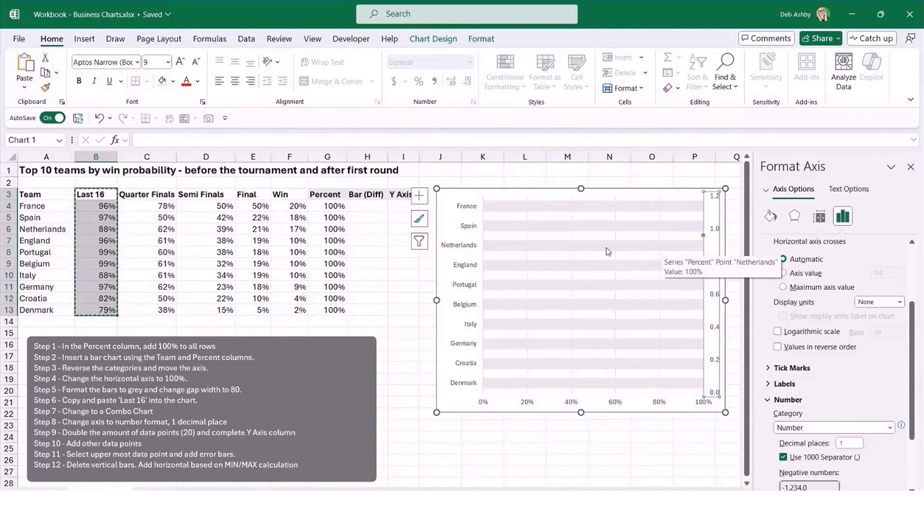
left_click(145, 218)
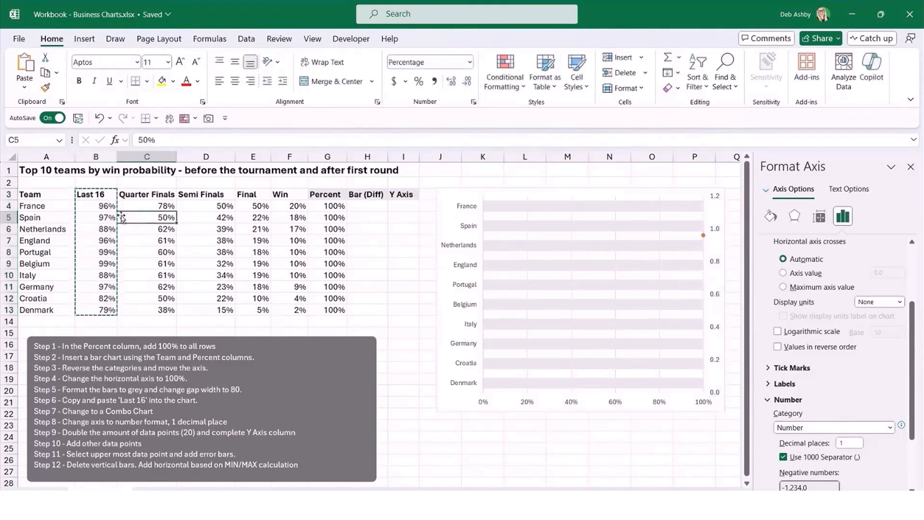
mouse_move(92, 208)
left_mouse_down()
mouse_move(217, 224)
mouse_move(298, 252)
mouse_move(303, 310)
left_mouse_up()
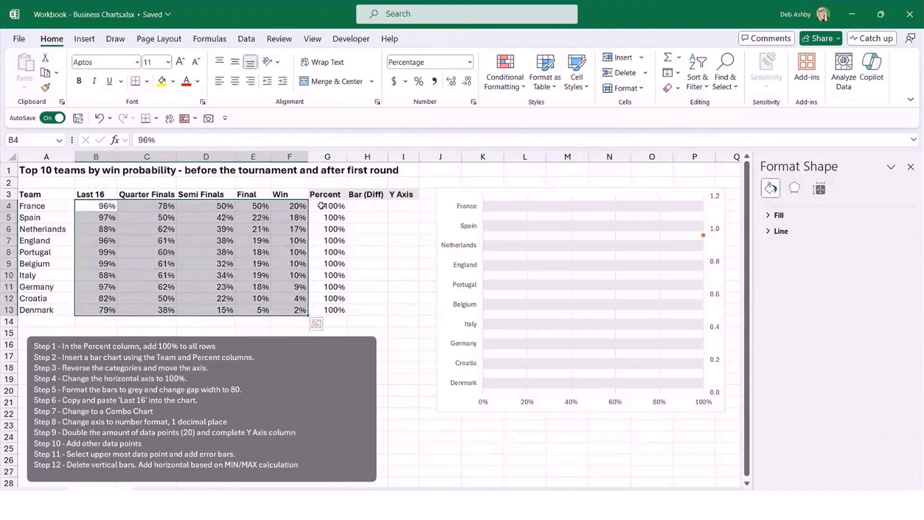
left_click(400, 204)
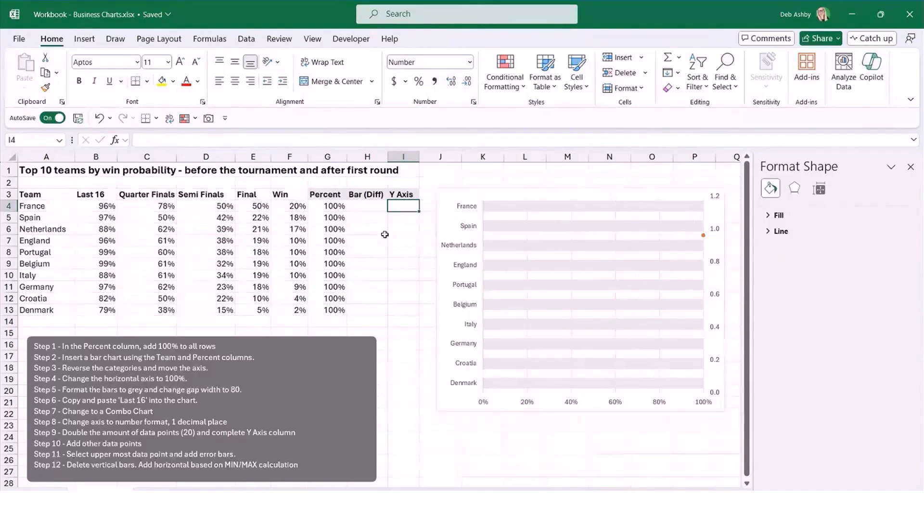
left_click_drag(50, 206, 43, 311)
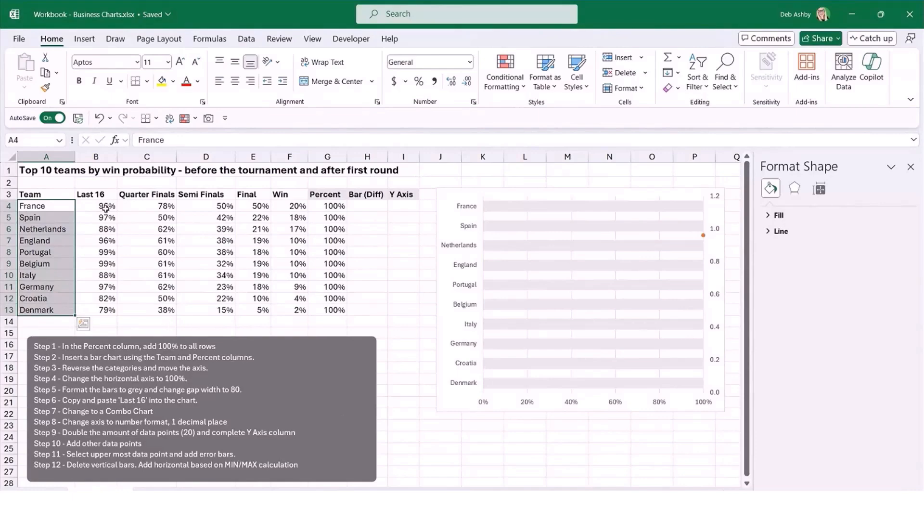
Enter 20, 18 and 16 at the start of the Y Axis column and continue the series down to 2 in I13.
left_click(404, 207)
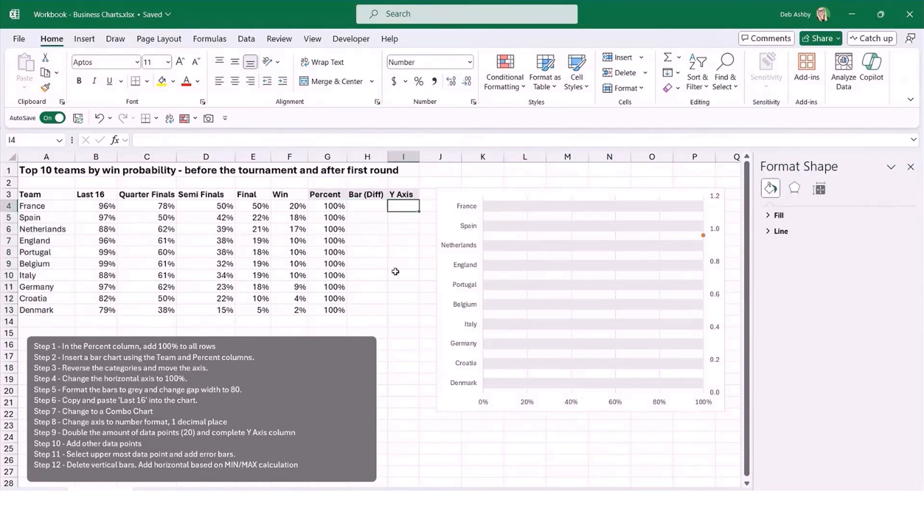
type("20")
key("Return")
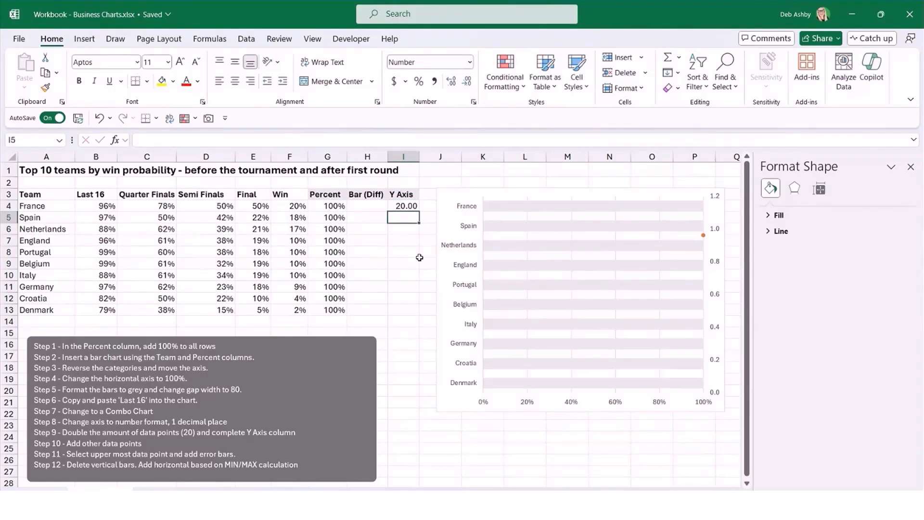
type("18")
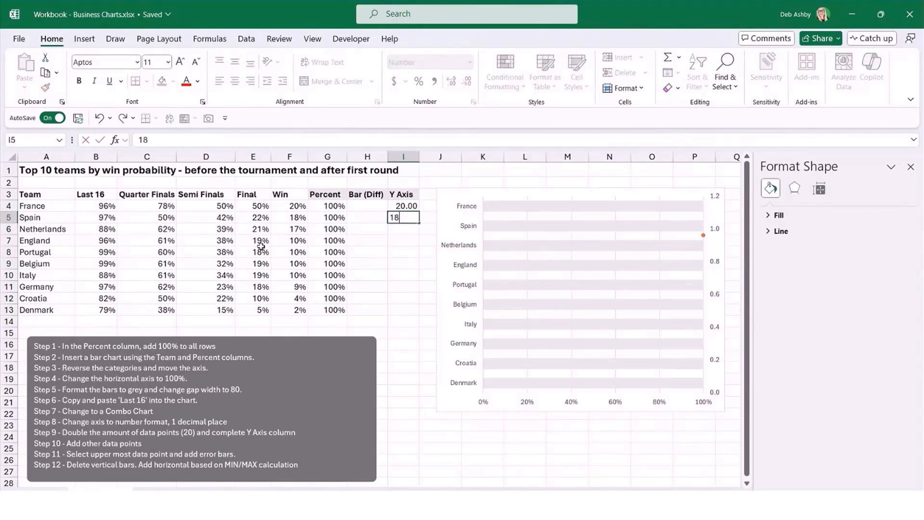
key("Return")
type("16")
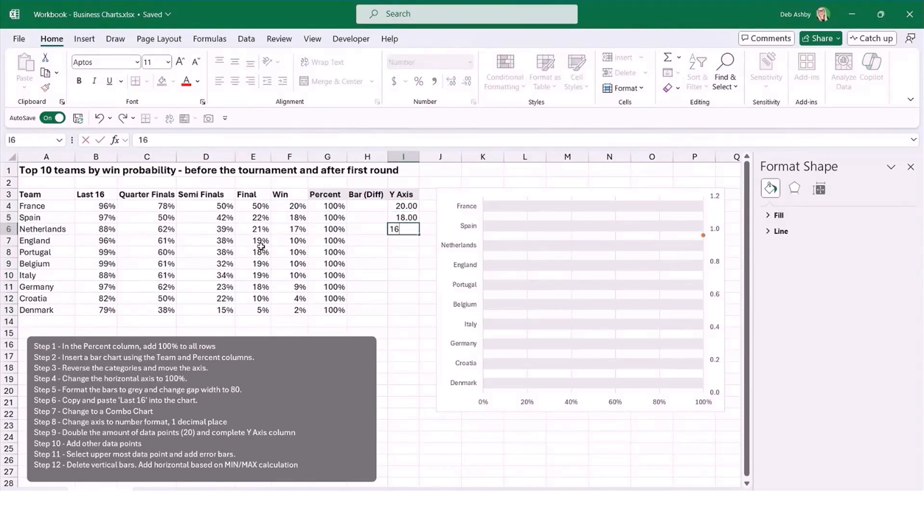
key("Return")
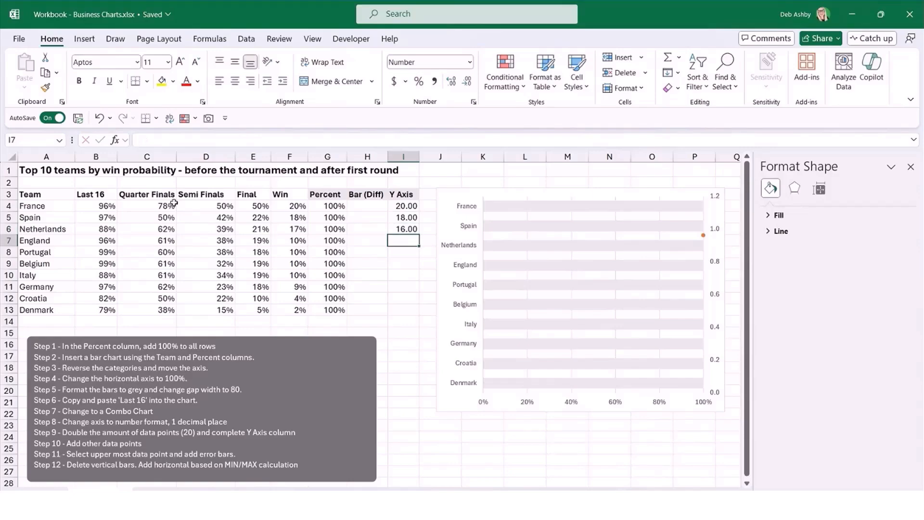
left_click_drag(395, 205, 418, 316)
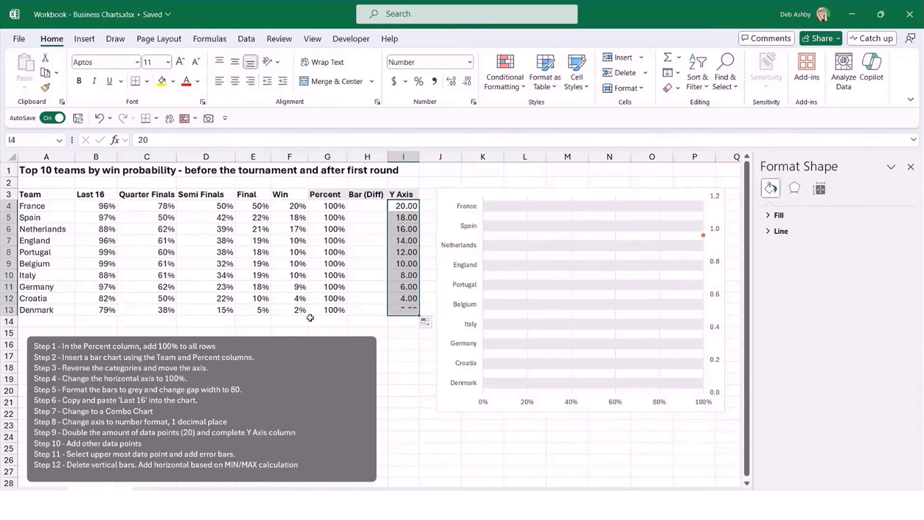
left_click(406, 350)
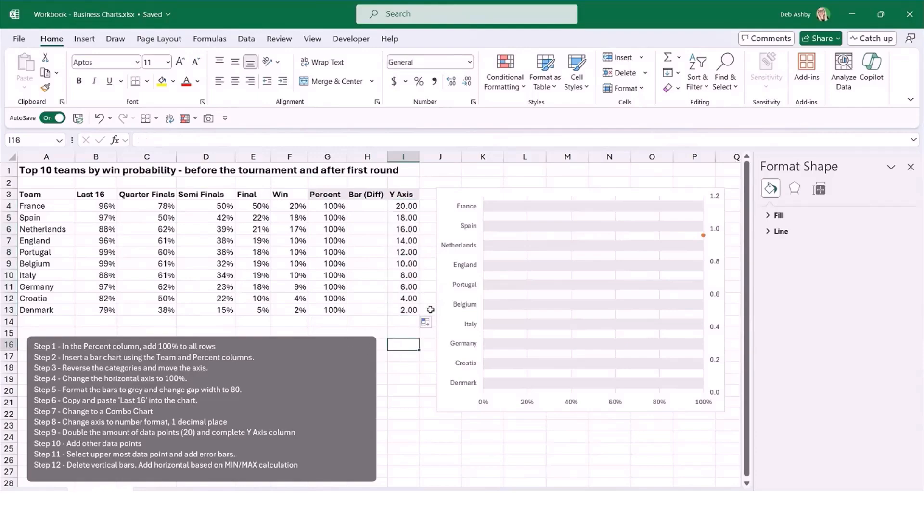
Set the secondary vertical axis maximum to 20 and its major unit to 1.
left_click(399, 208)
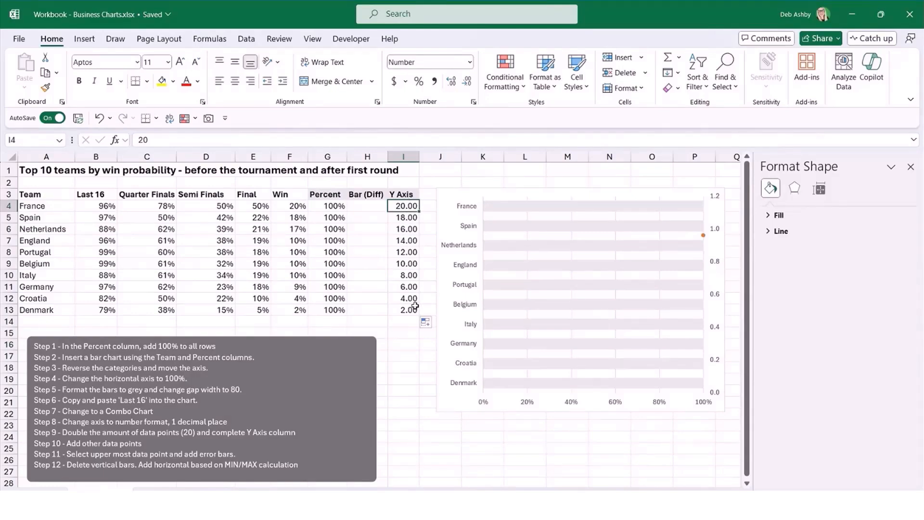
left_click(718, 201)
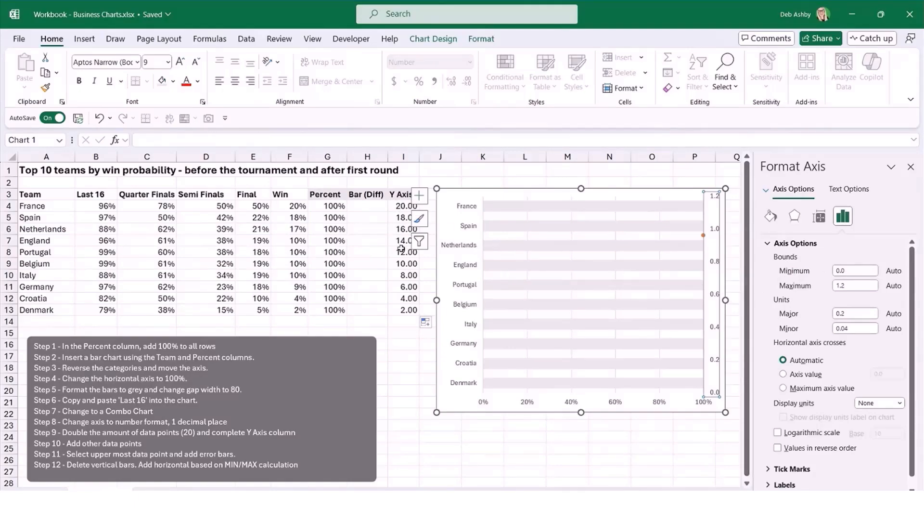
left_click(849, 284)
key("Return")
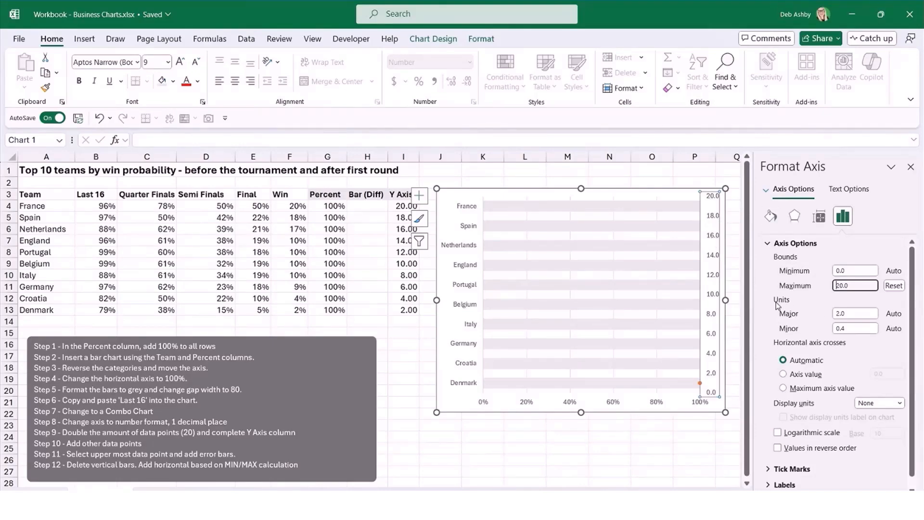
left_click(847, 313)
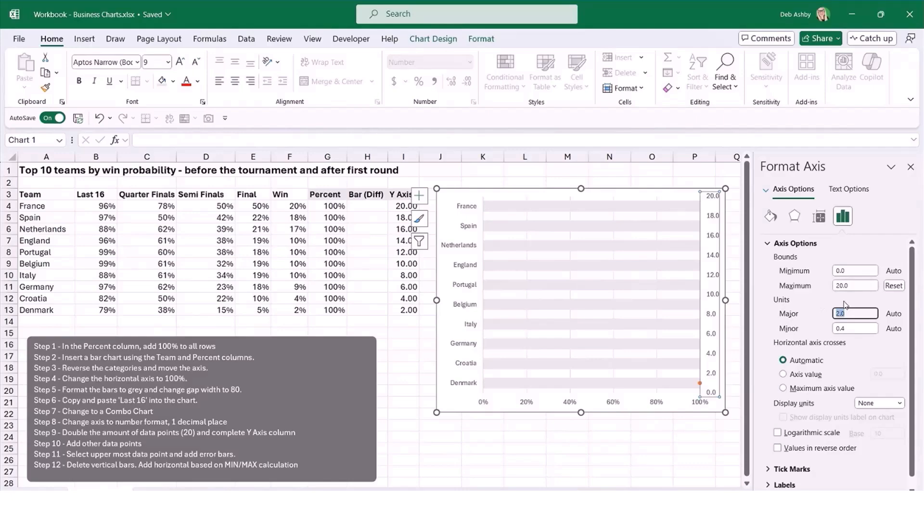
type("1")
key("Return")
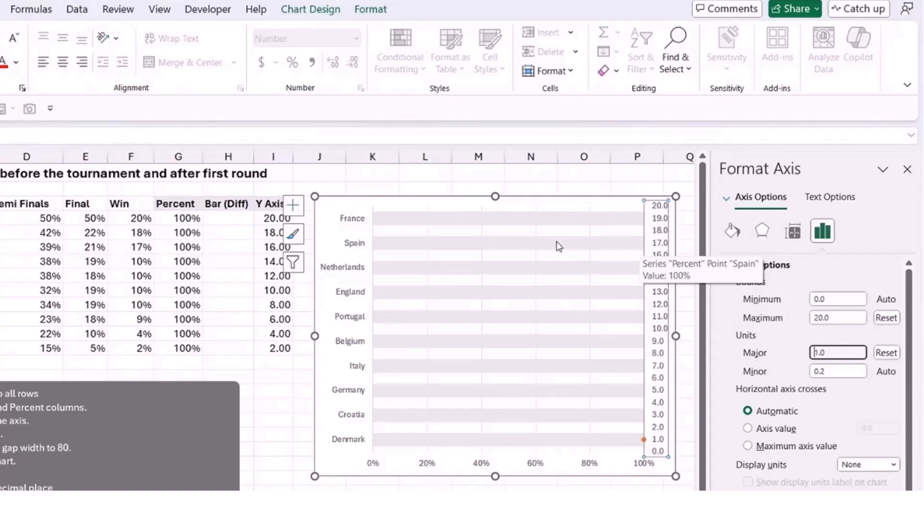
Open the Last 16 series for editing from the chart's data source and reference cell B3 as its series name.
left_click(537, 201)
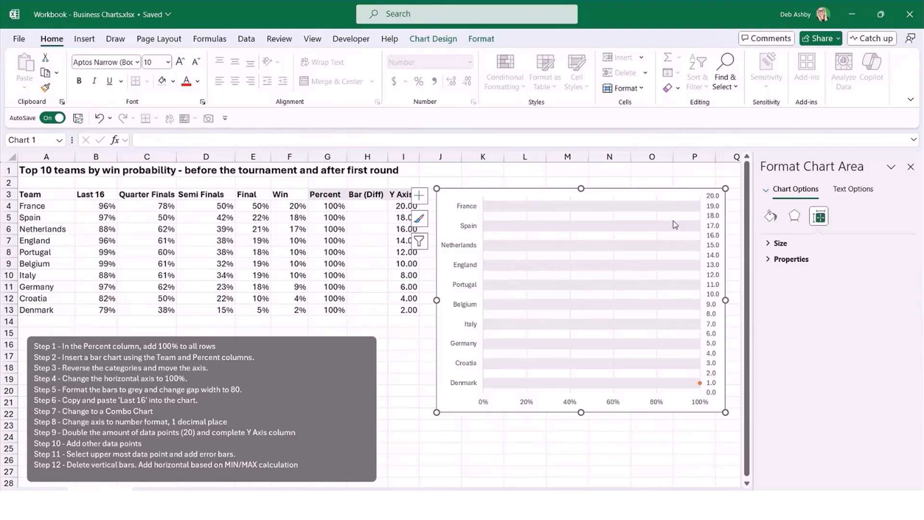
right_click(521, 192)
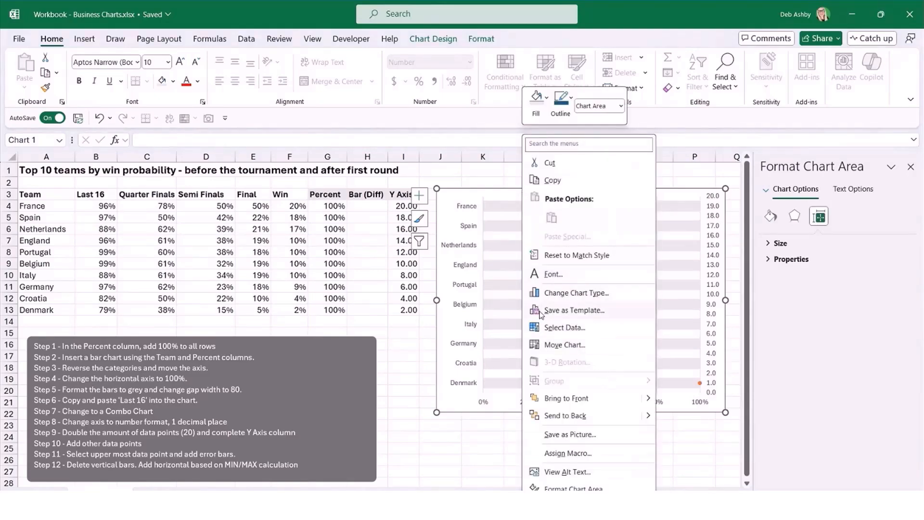
left_click(572, 332)
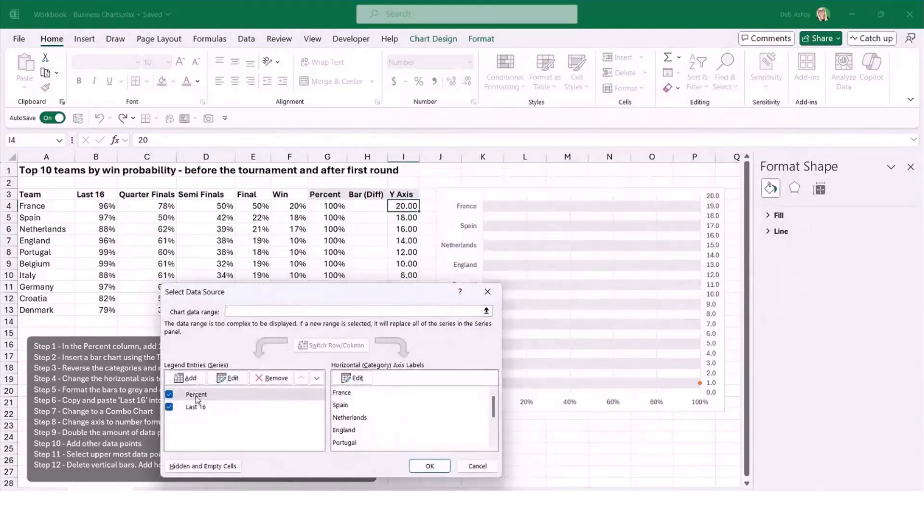
left_click(197, 398)
left_click(196, 408)
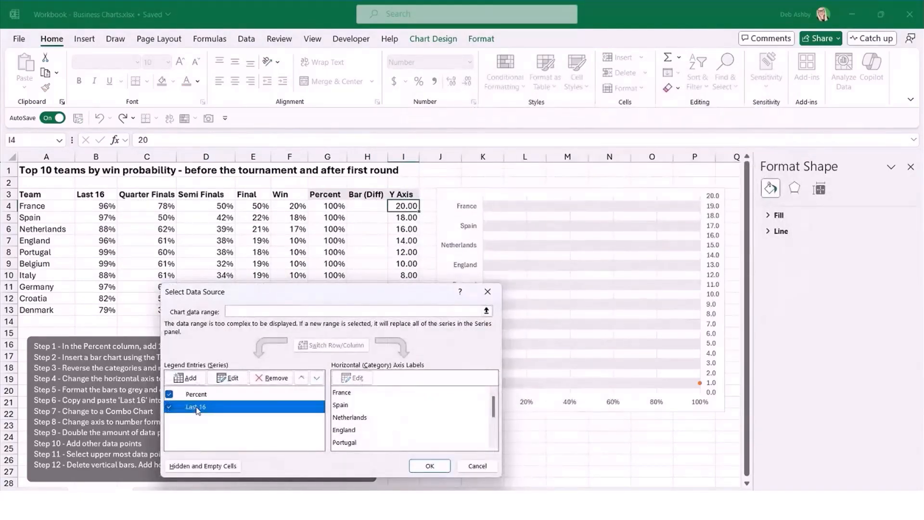
left_click(199, 398)
left_click(197, 408)
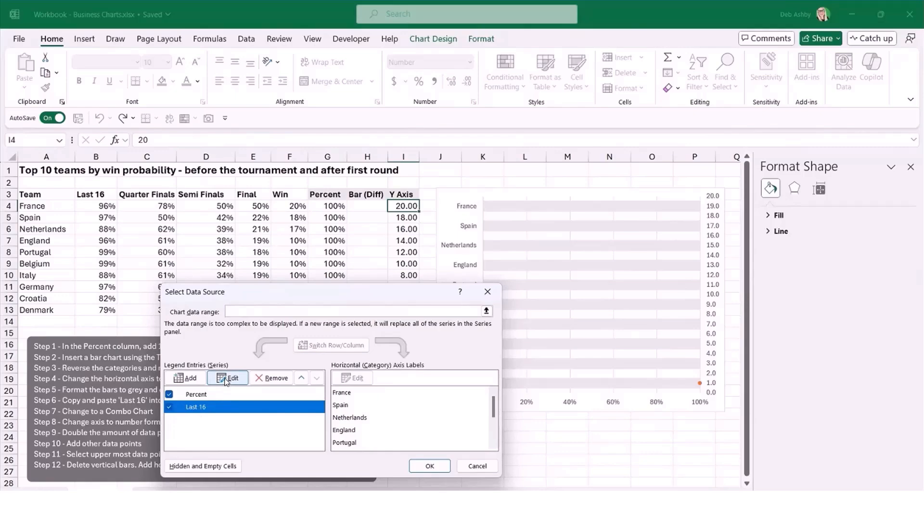
left_click(225, 378)
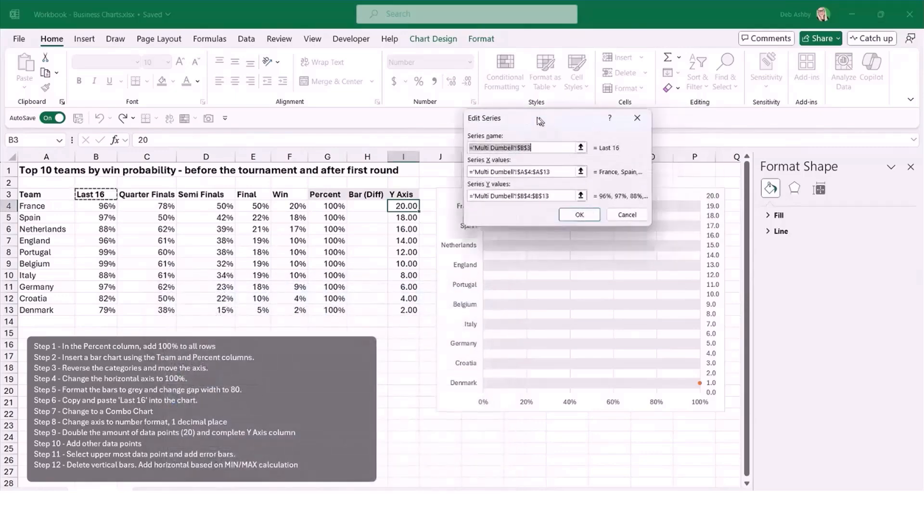
left_click_drag(540, 120, 396, 74)
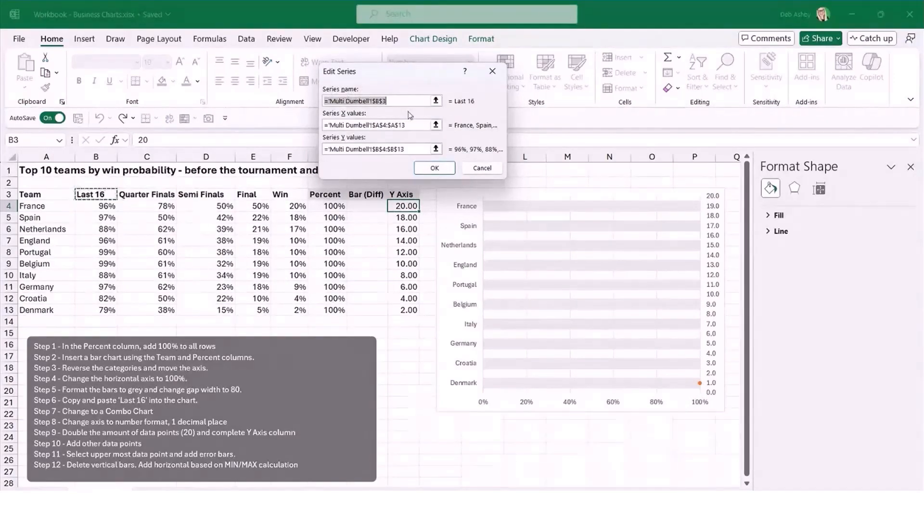
key("BackSpace")
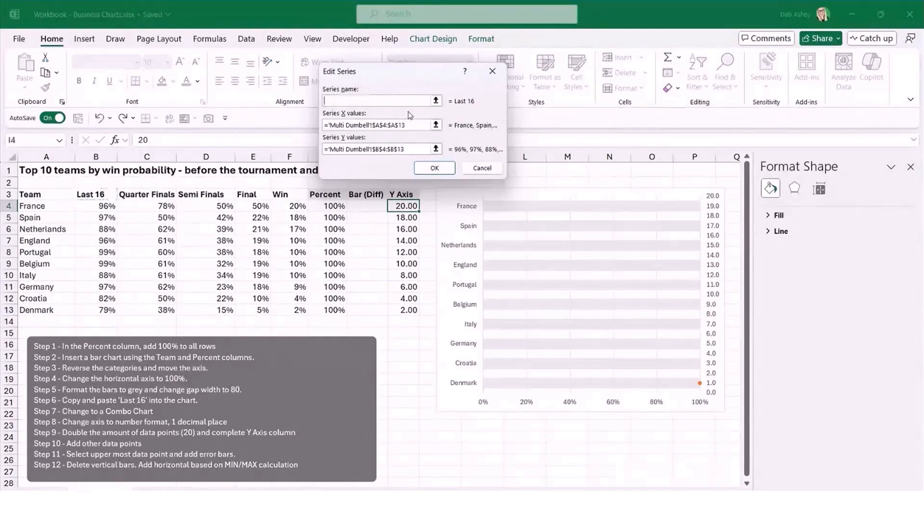
left_click(99, 195)
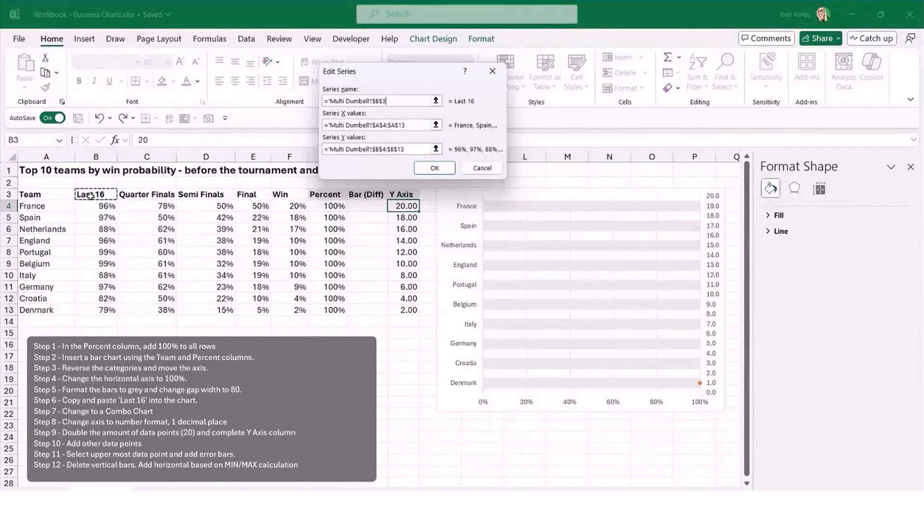
Replace the Last 16 series' X values with the Last 16 percentages in B4:B13.
left_click_drag(410, 125, 313, 125)
key("BackSpace")
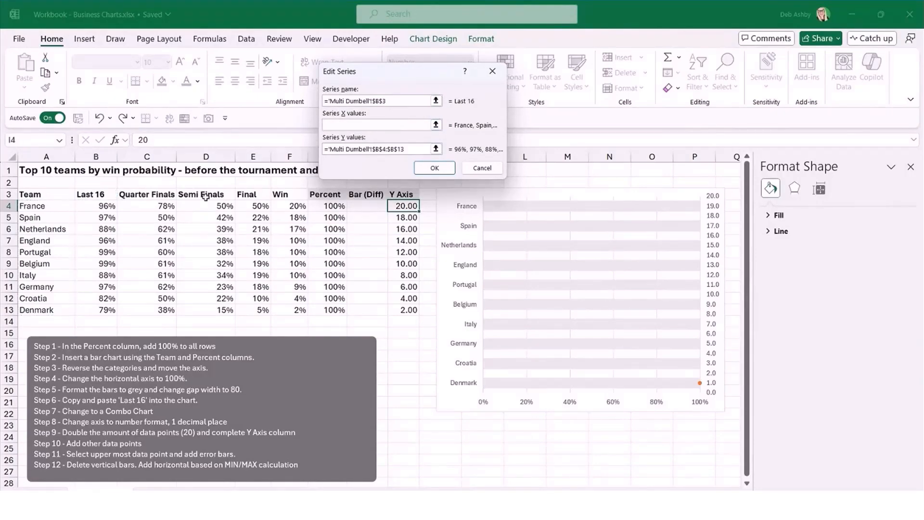
left_click_drag(105, 204, 96, 307)
Replace the Last 16 series' Y values with the Y Axis column range I4:I13 and accept the series edit.
key("Tab")
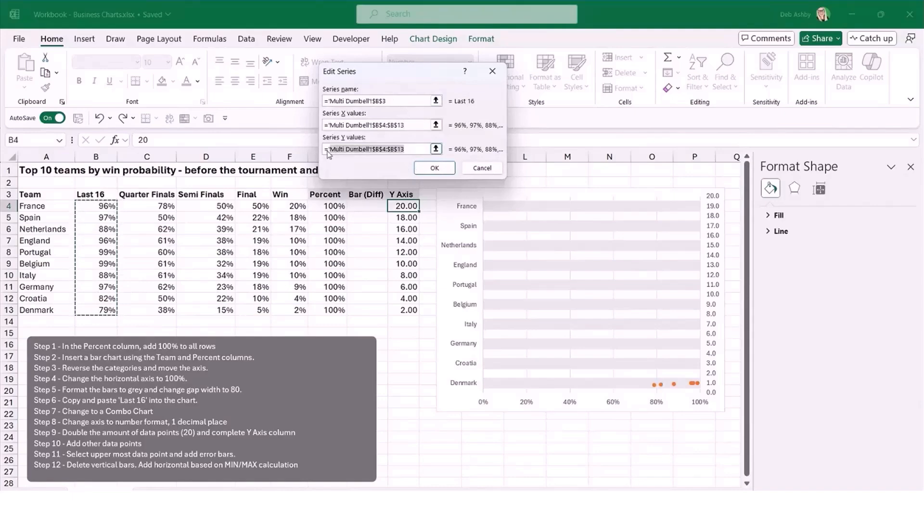
key("BackSpace")
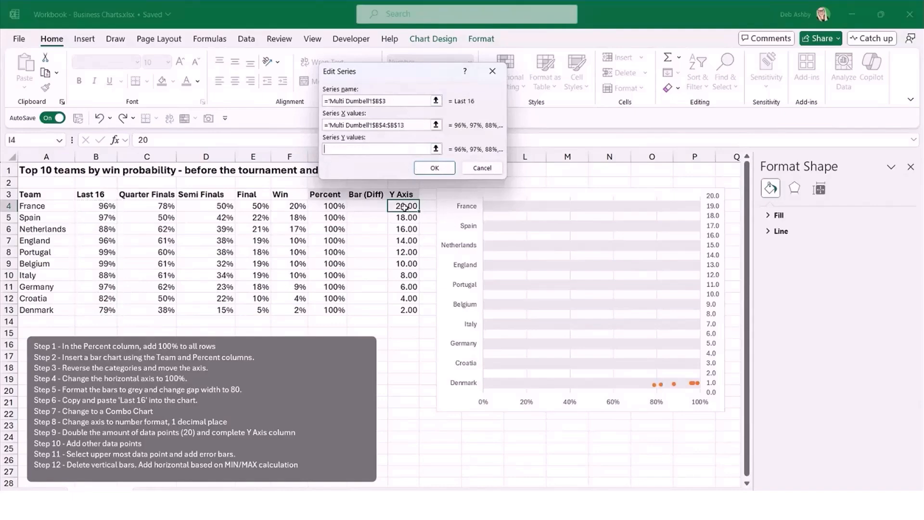
left_click_drag(404, 206, 404, 239)
left_click_drag(404, 310, 404, 309)
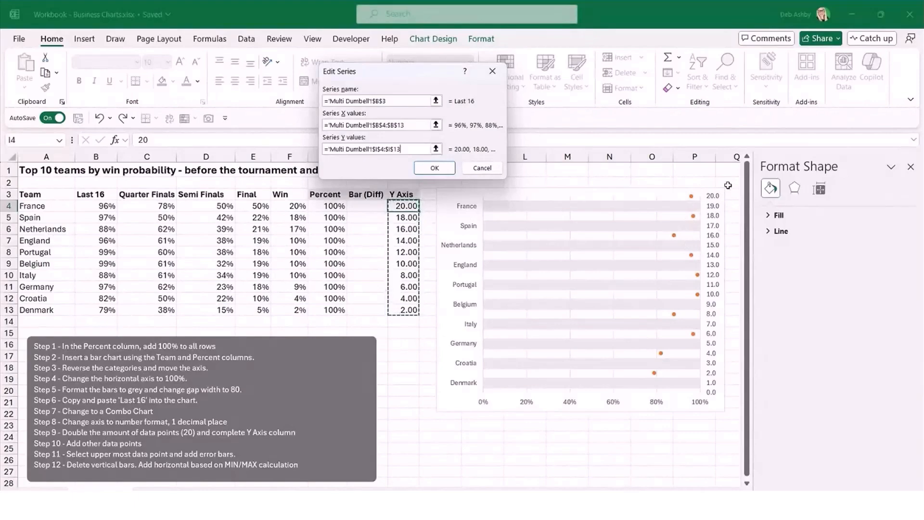
left_click(435, 168)
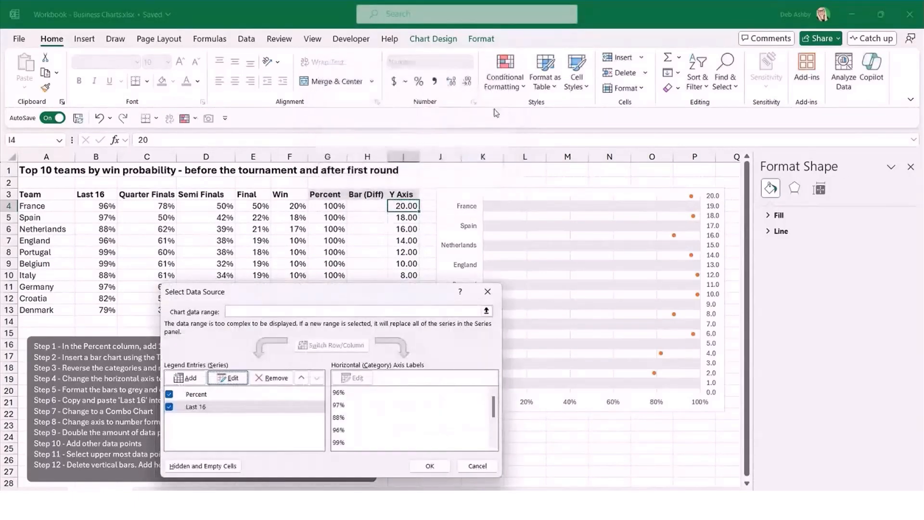
Add a Quarter Finals series named from C3, with X values C4:C13 and Y values I4:I13.
left_click(187, 378)
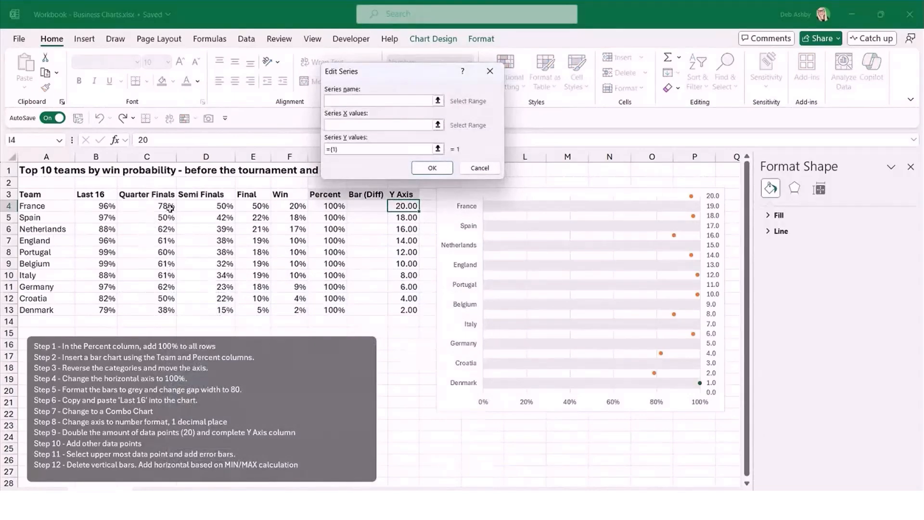
left_click(337, 99)
left_click(153, 194)
left_click(335, 123)
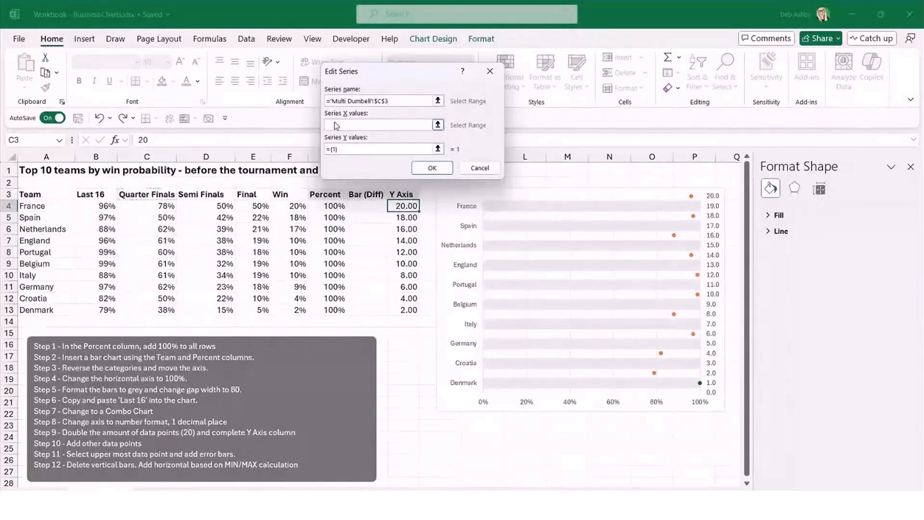
left_click_drag(150, 207, 147, 310)
left_click(347, 151)
left_click_drag(346, 149, 326, 150)
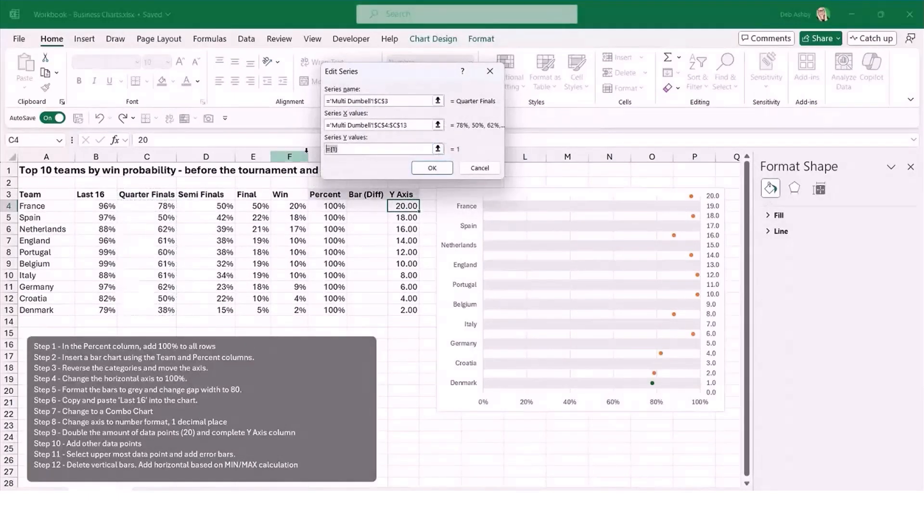
key("BackSpace")
left_click_drag(401, 206, 407, 310)
left_click(426, 170)
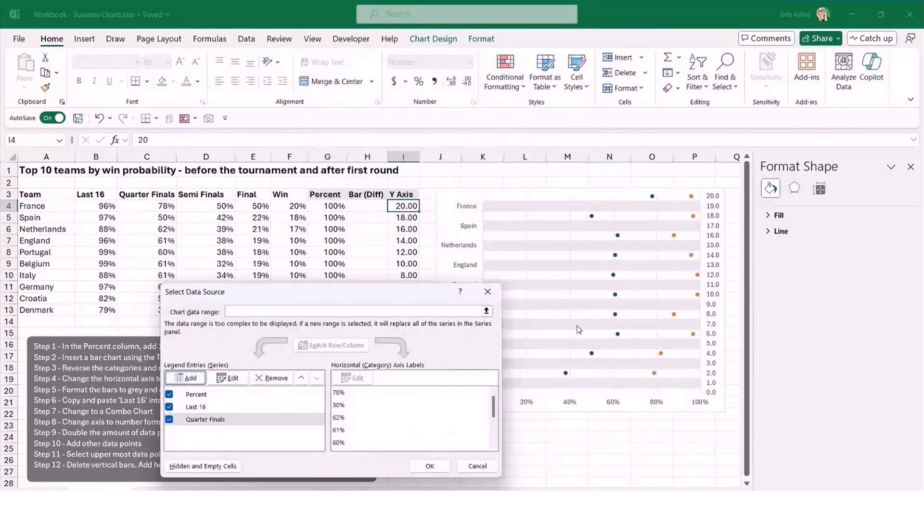
Add a Semi Finals series named from D3, with X values D4:D13 and Y values I4:I13.
left_click(187, 378)
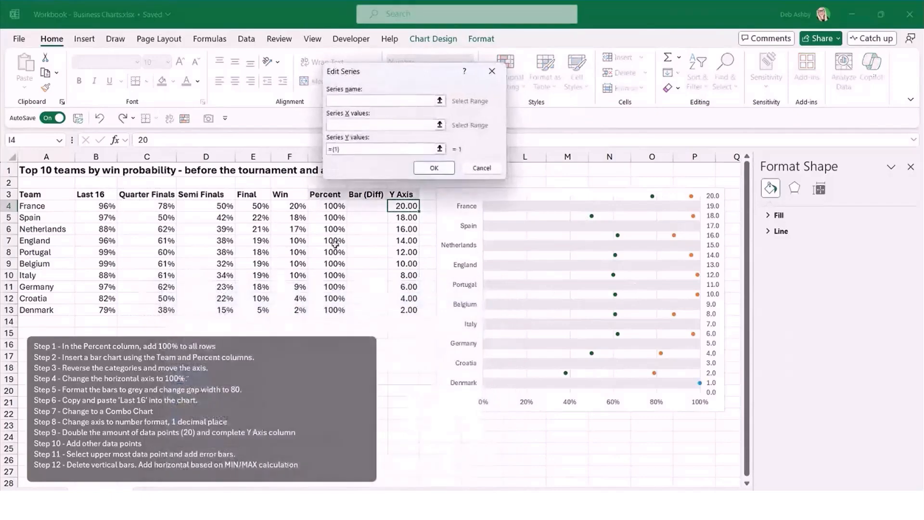
left_click(192, 197)
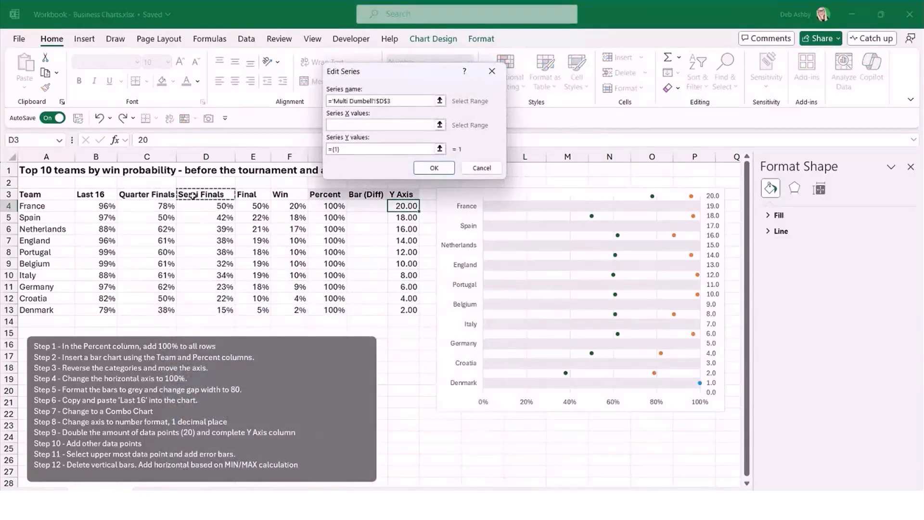
left_click(347, 124)
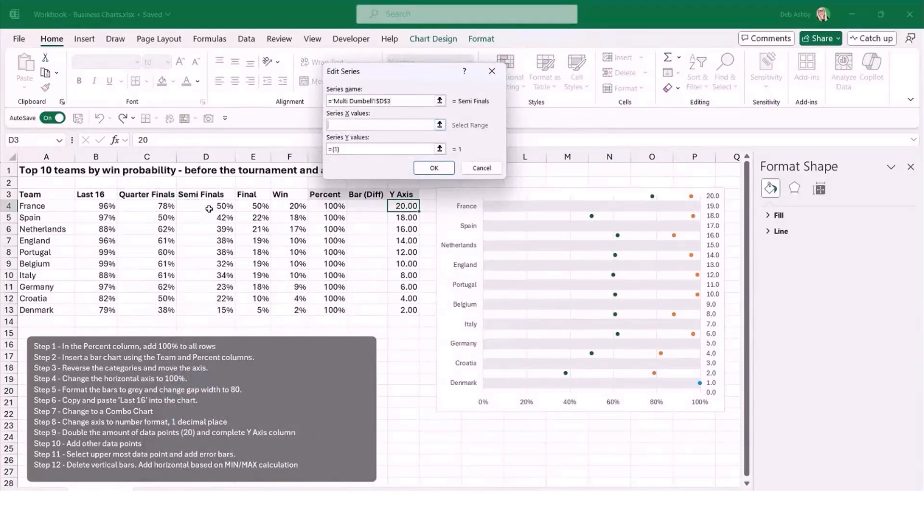
left_click_drag(209, 208, 219, 310)
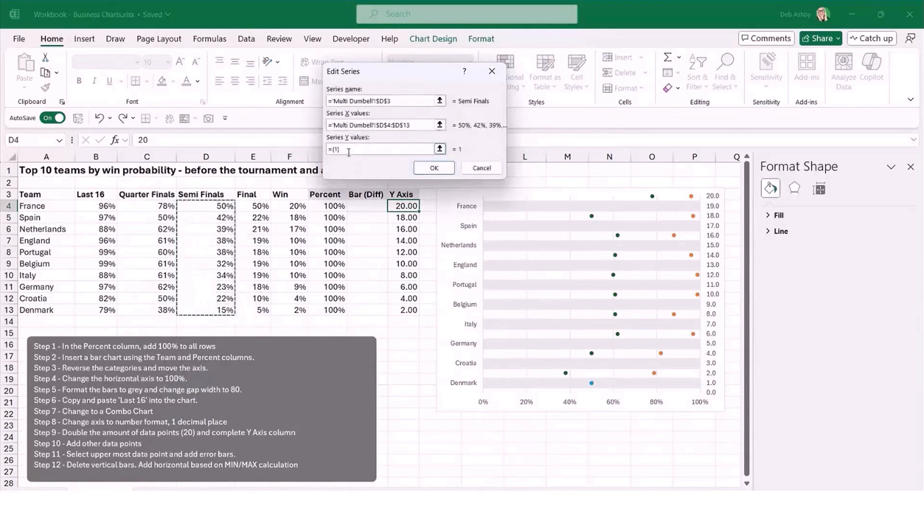
left_click(348, 152)
key("BackSpace")
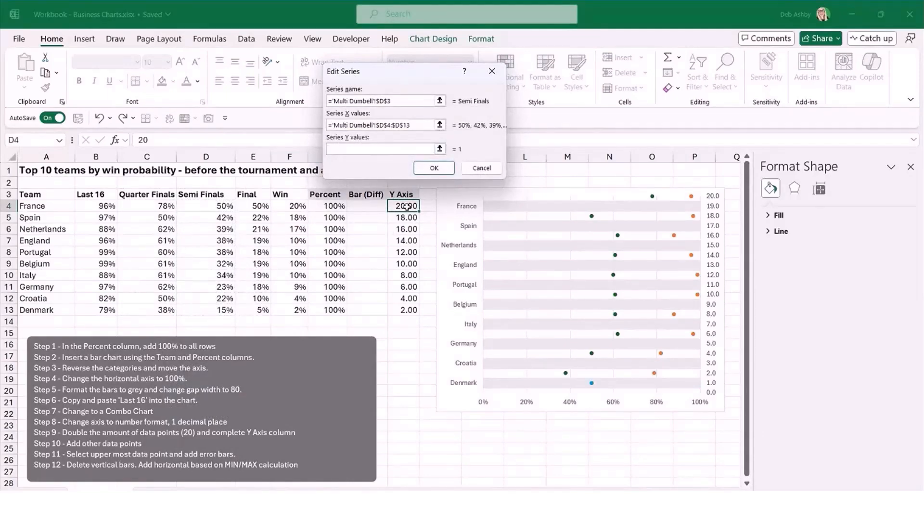
left_click_drag(407, 206, 409, 311)
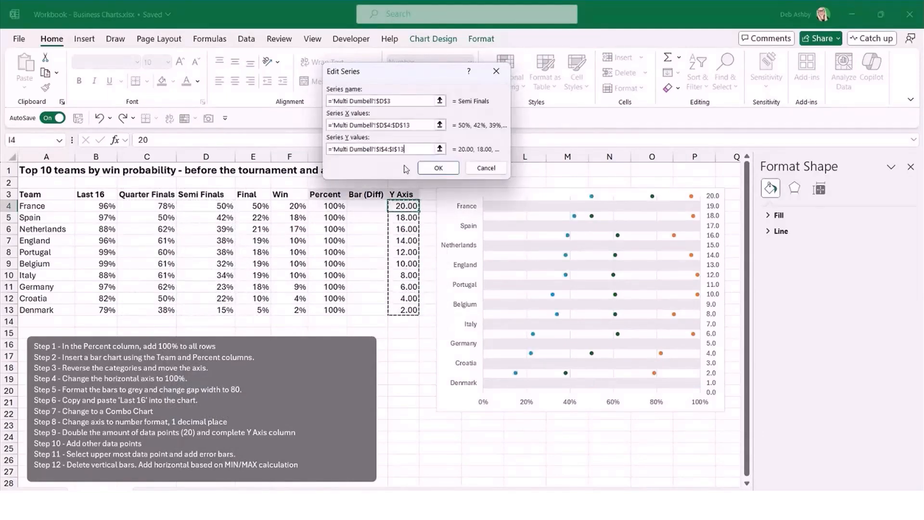
left_click(438, 168)
Add a Final series named from E3, with X values E4:E13 and Y values I4:I13.
left_click(189, 320)
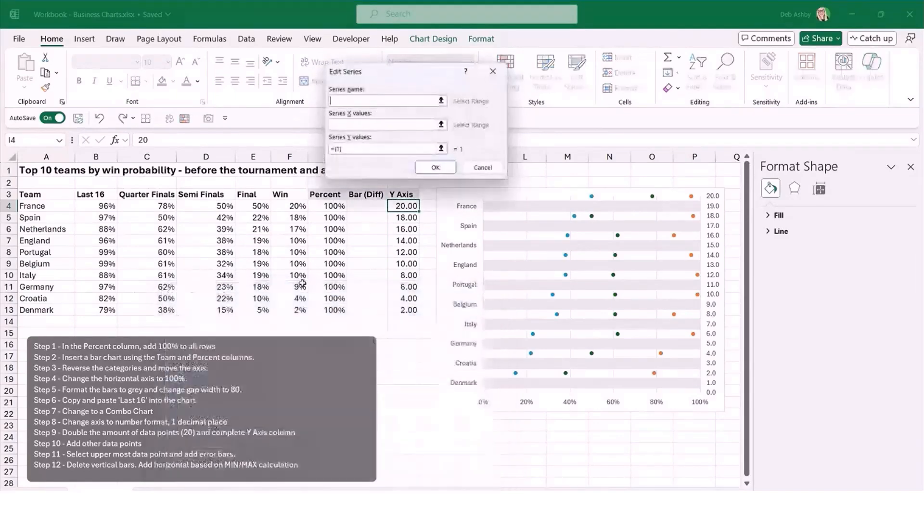
left_click(246, 194)
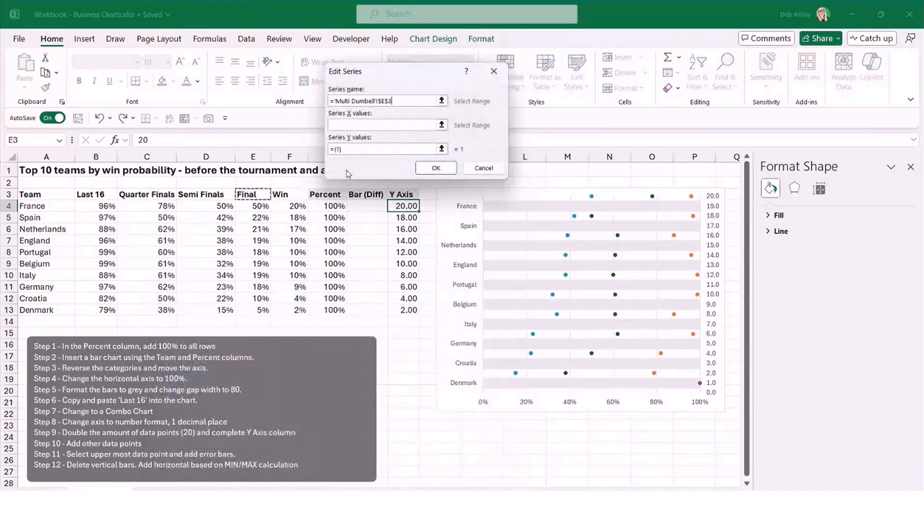
left_click(343, 125)
left_click_drag(257, 205, 263, 308)
key("Tab")
key("BackSpace")
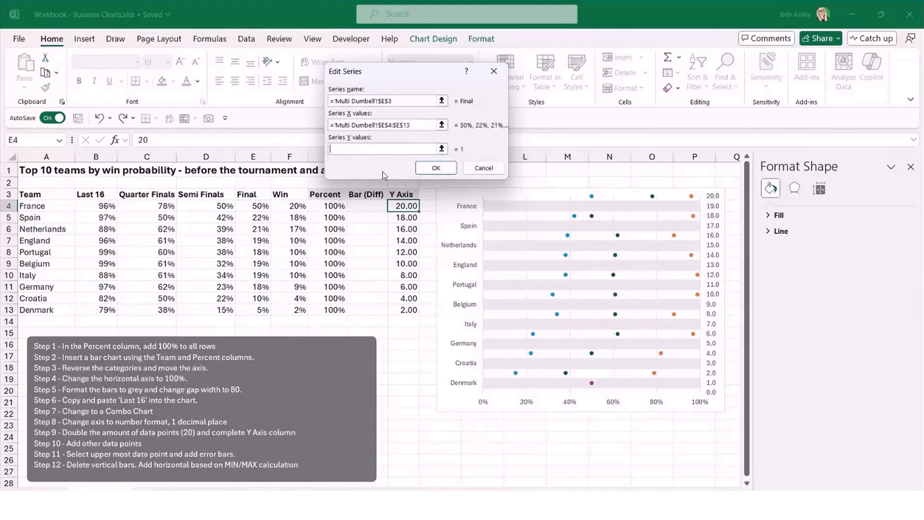
left_click_drag(400, 211, 405, 310)
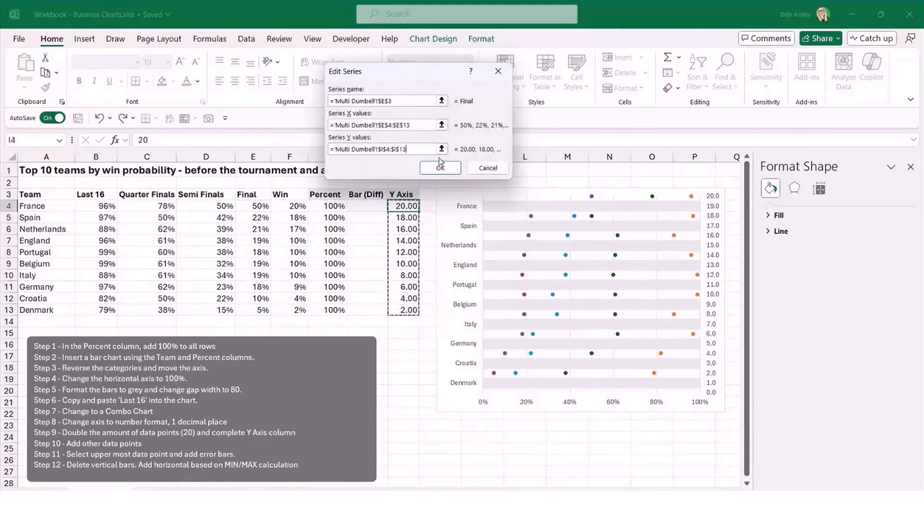
left_click(441, 168)
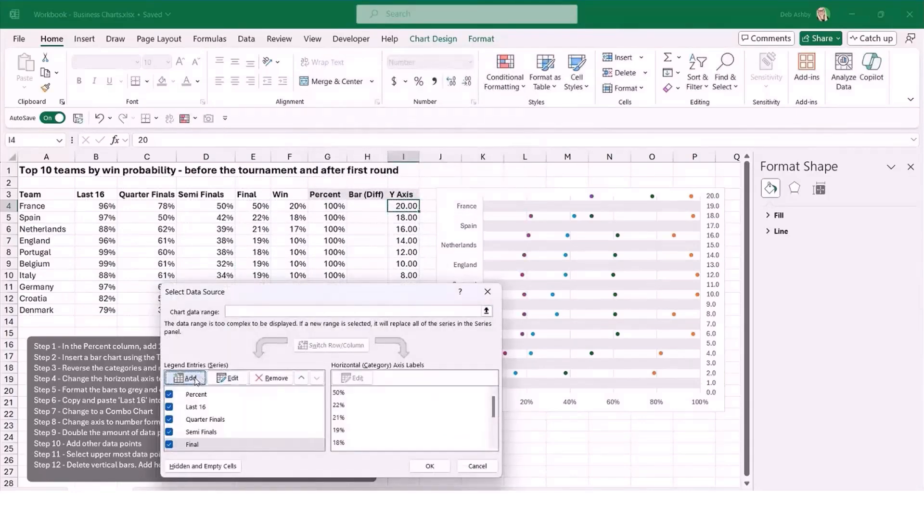
Add a Win series named from F3, with X values F4:F13 and Y values I4:I13, and move the chart slightly up.
left_click(188, 319)
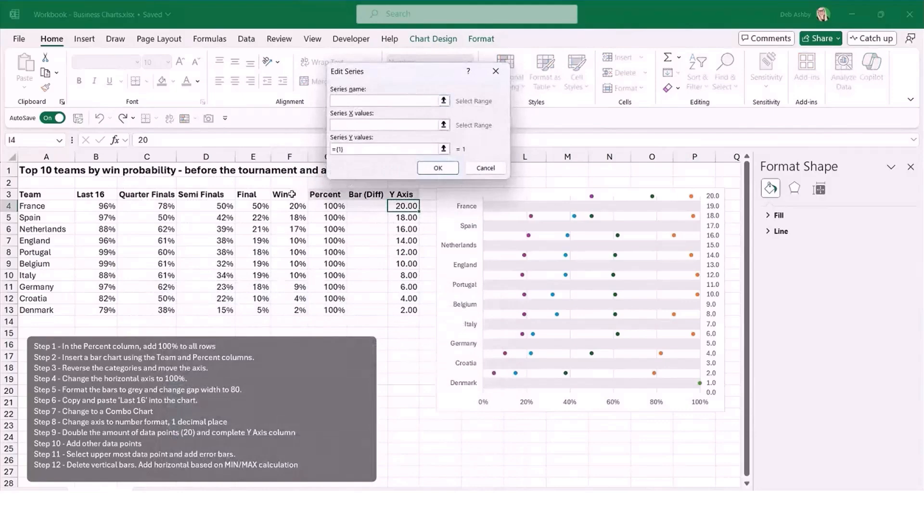
left_click(291, 194)
key("Tab")
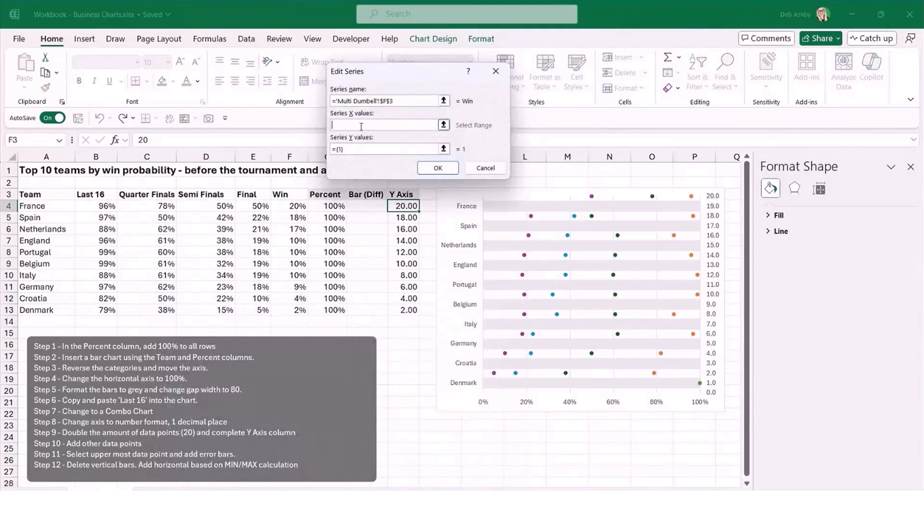
left_click_drag(300, 202, 299, 310)
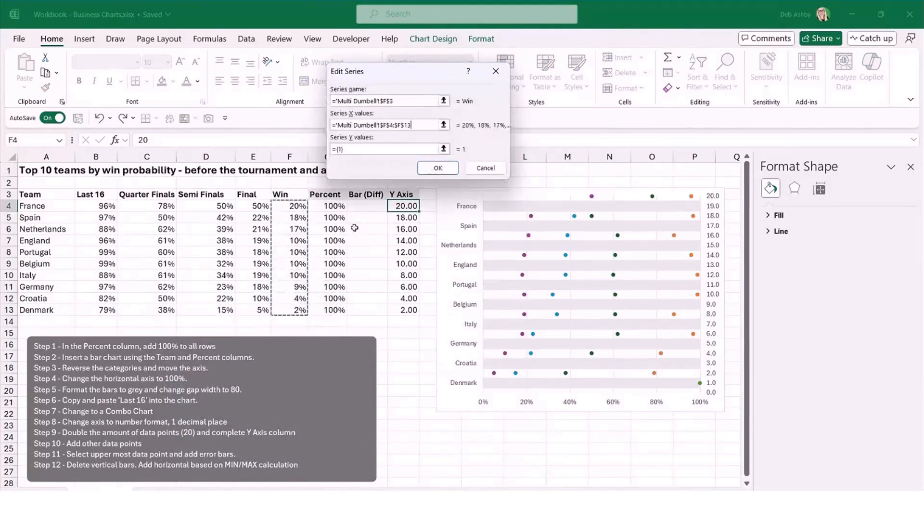
left_click_drag(356, 149, 337, 148)
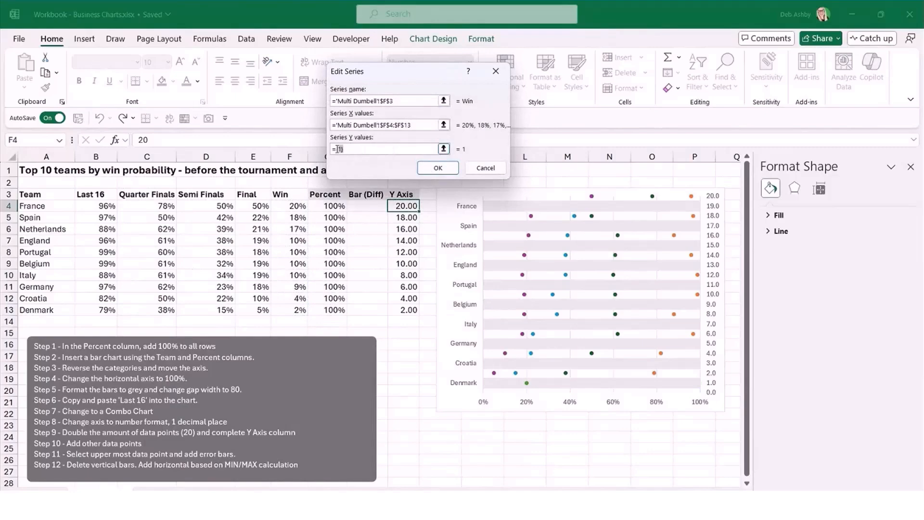
left_click_drag(407, 207, 407, 309)
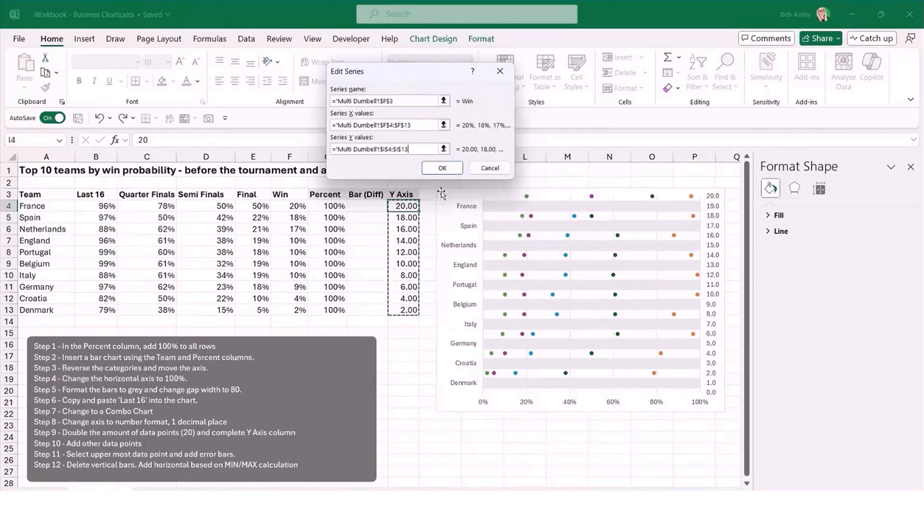
left_click(446, 168)
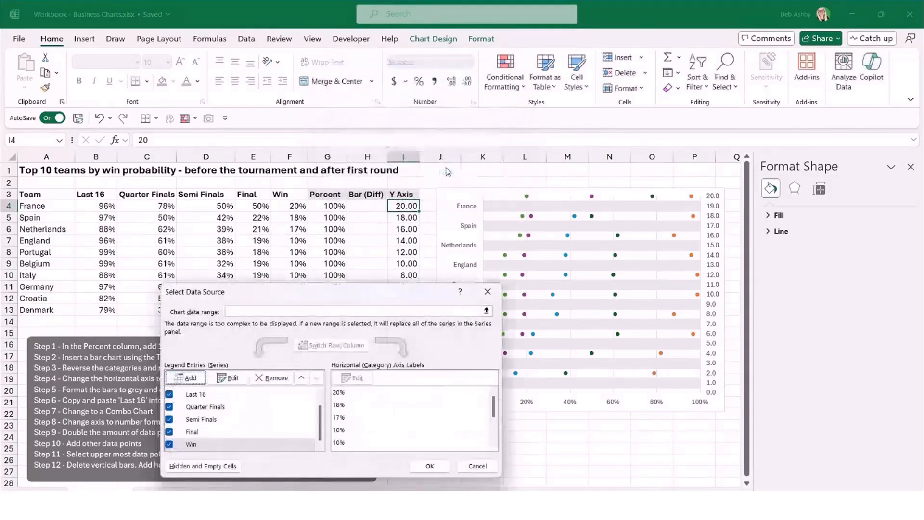
left_click(430, 465)
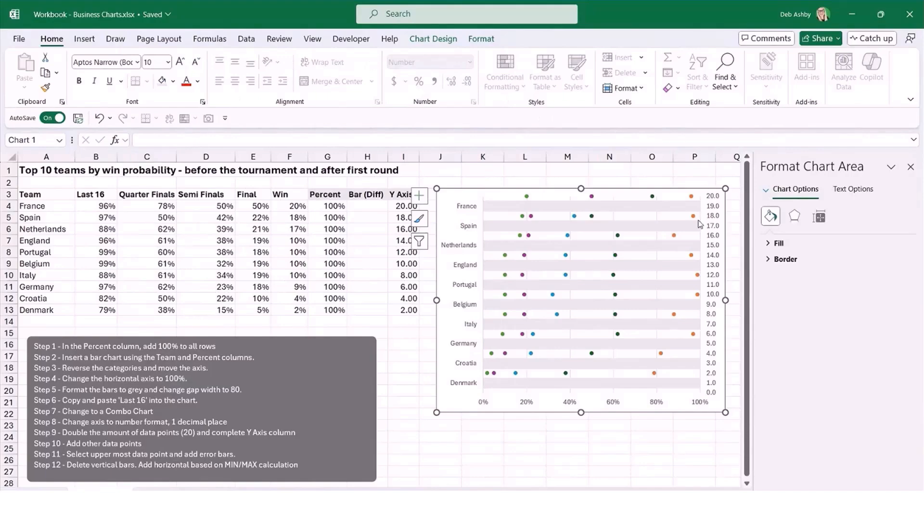
left_click_drag(633, 197, 628, 184)
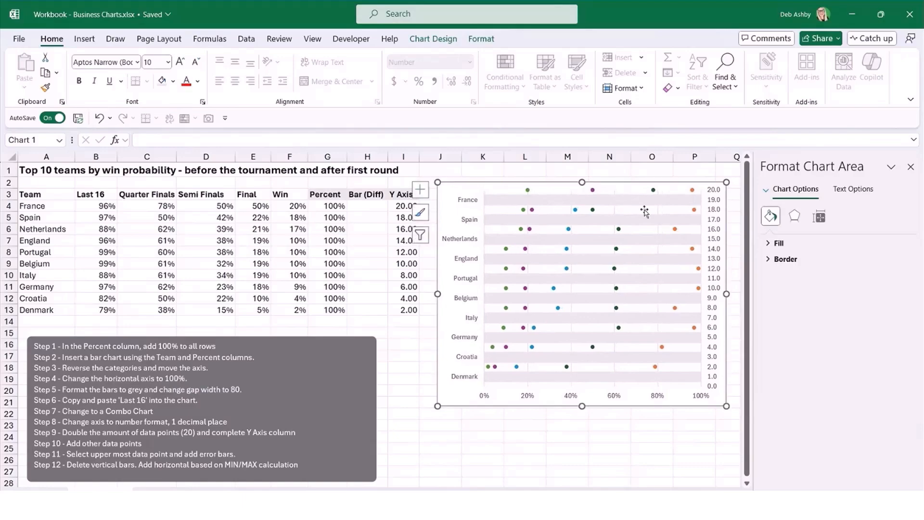
Renumber the Y Axis values in I4:I13 by entering 19 and 17 and filling the odd numbers down to 1.
left_click(404, 205)
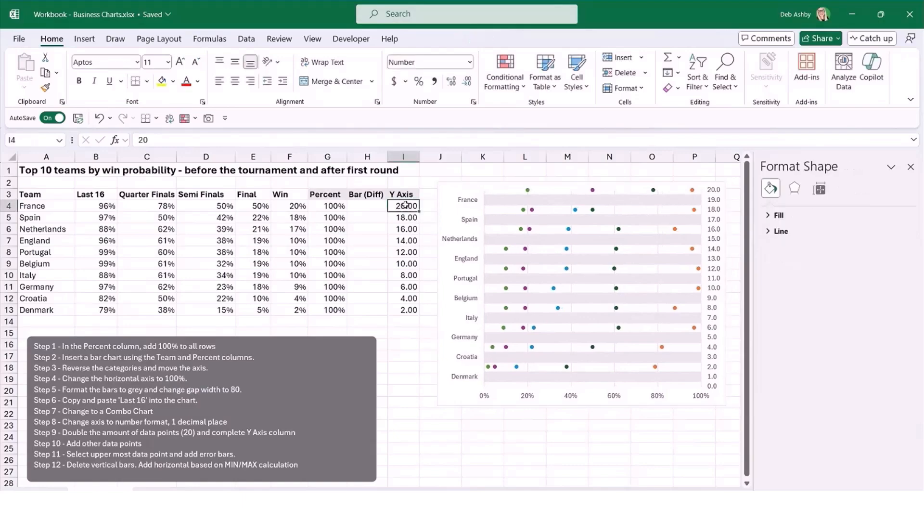
left_click(404, 157)
left_click(406, 207)
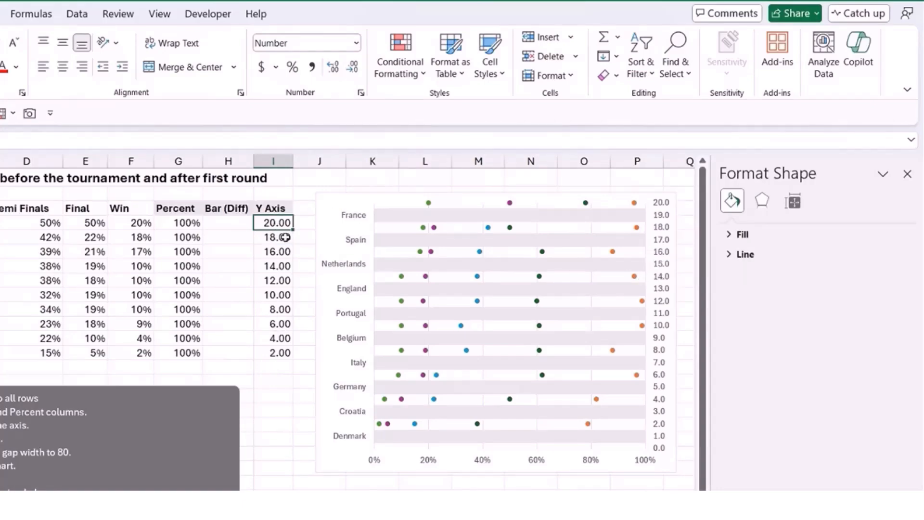
type("19")
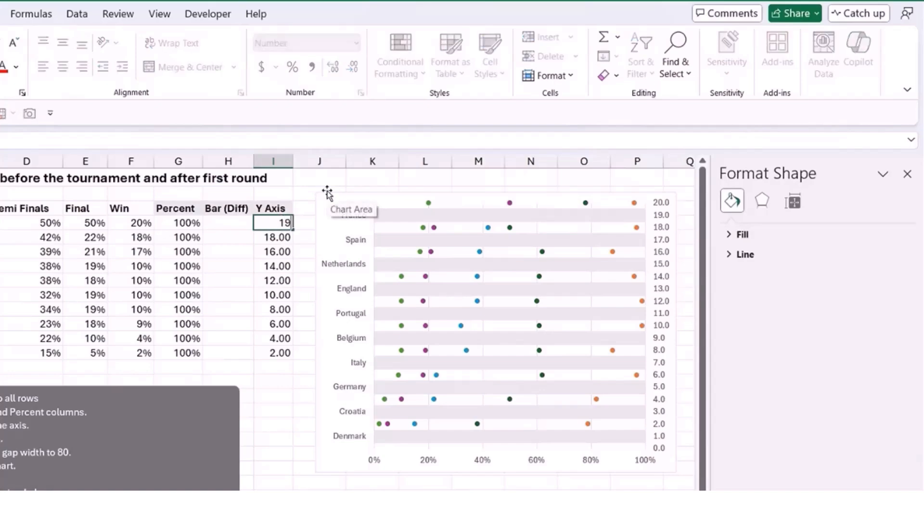
key("Return")
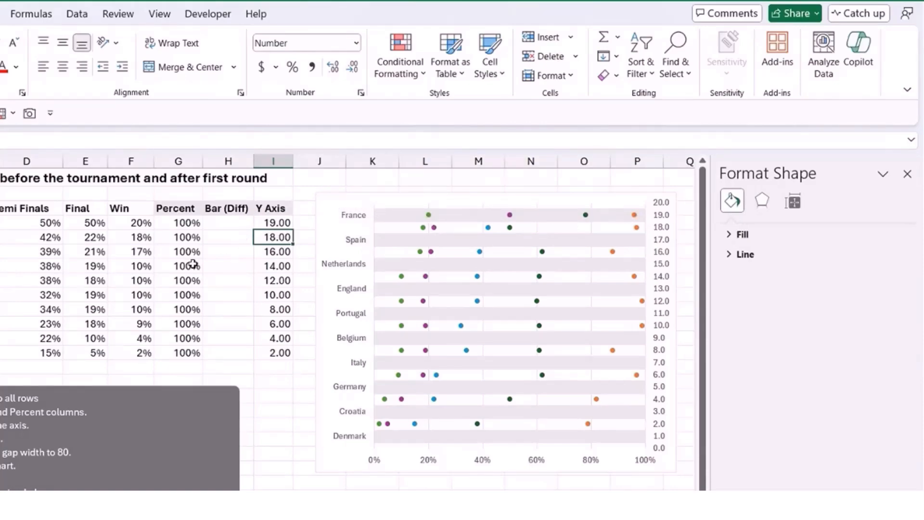
type("17")
key("Return")
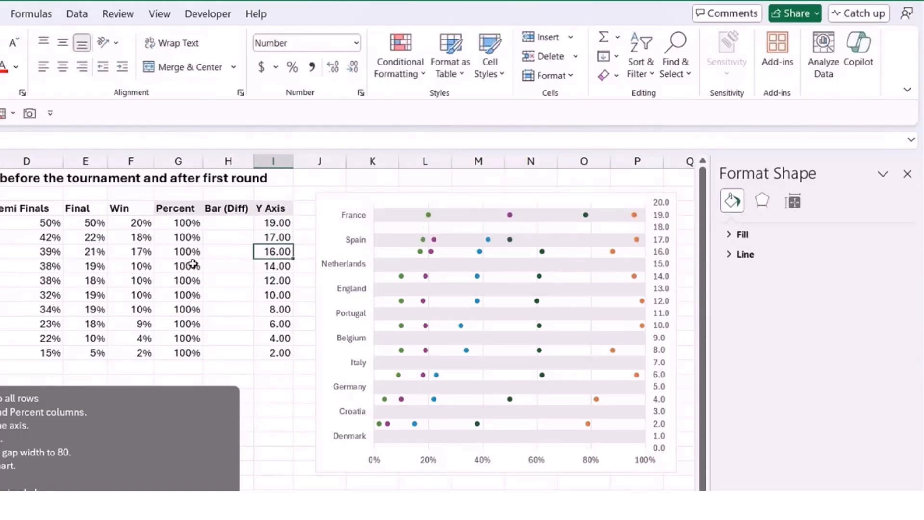
left_click_drag(281, 221, 292, 359)
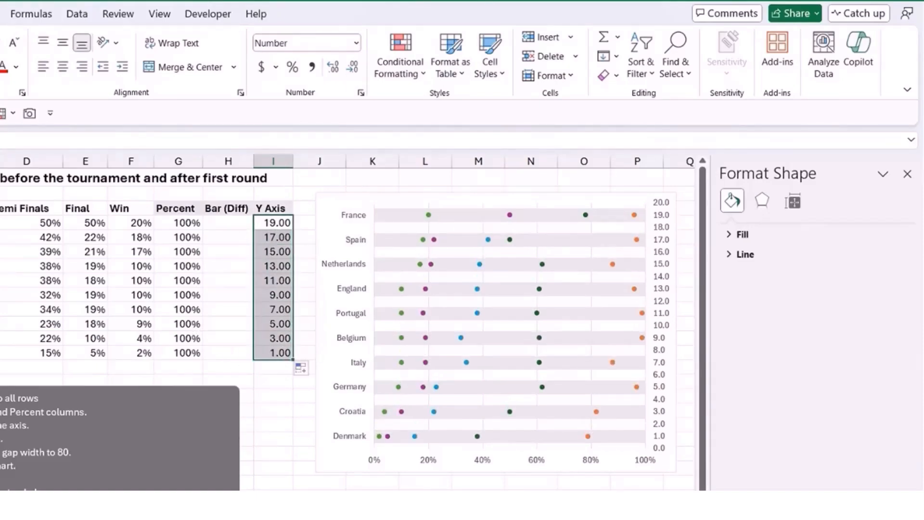
left_click(531, 498)
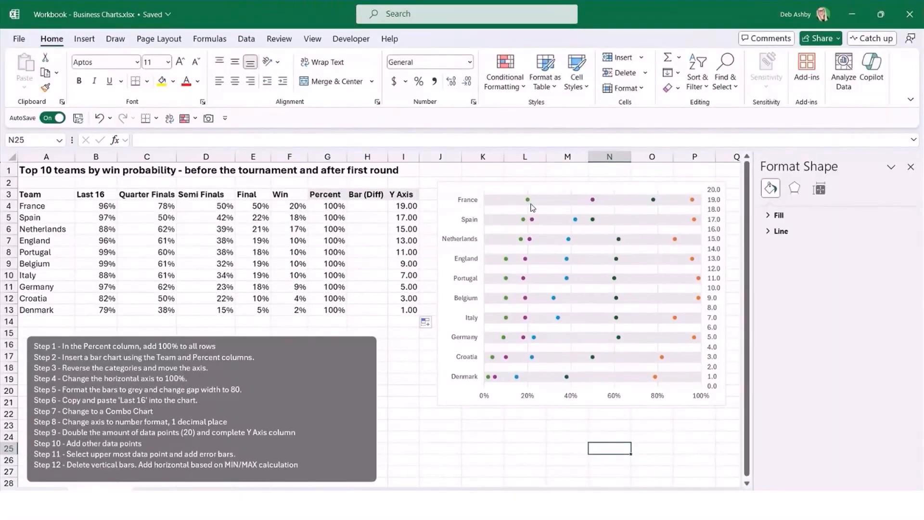
Examine the lowest and highest data points on the France and Spain bars of the chart.
mouse_move(628, 227)
mouse_move(591, 222)
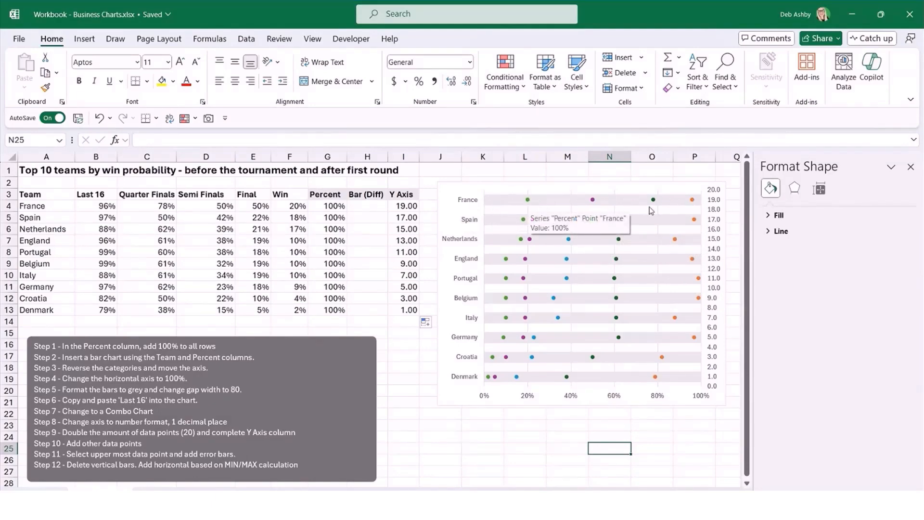
mouse_move(693, 202)
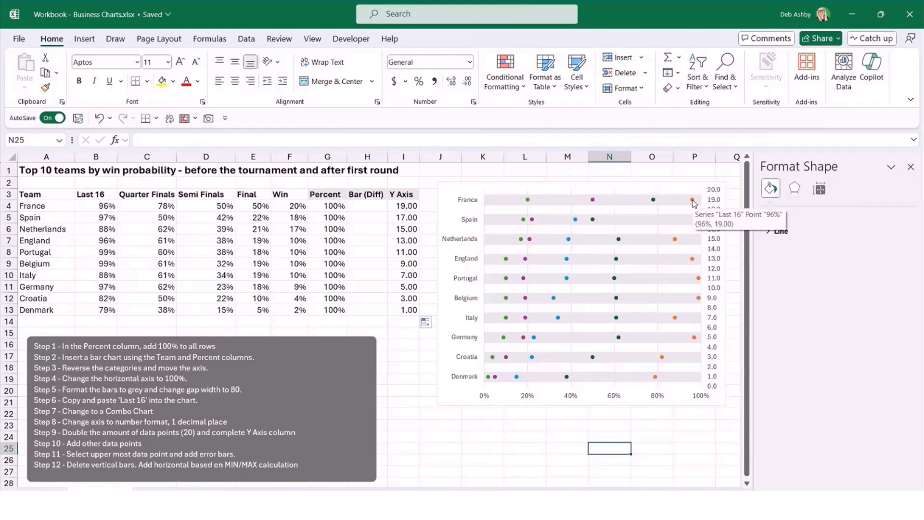
mouse_move(529, 201)
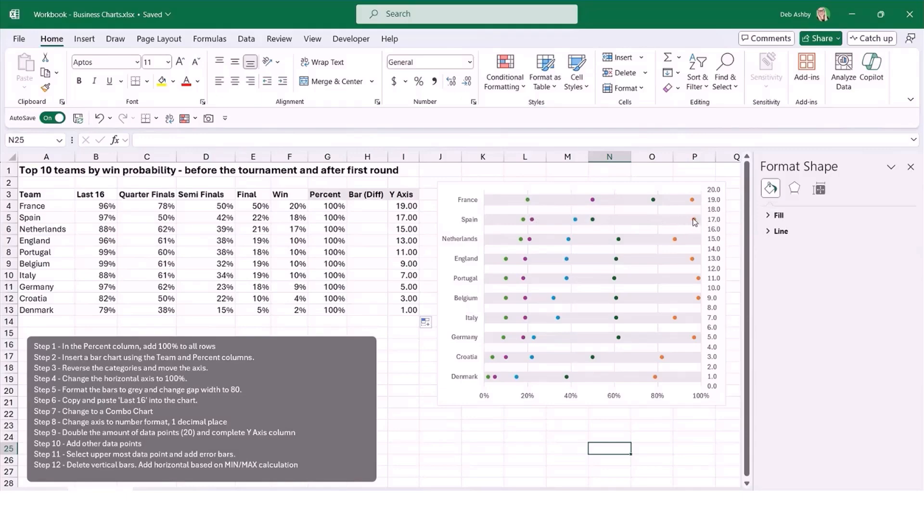
mouse_move(695, 222)
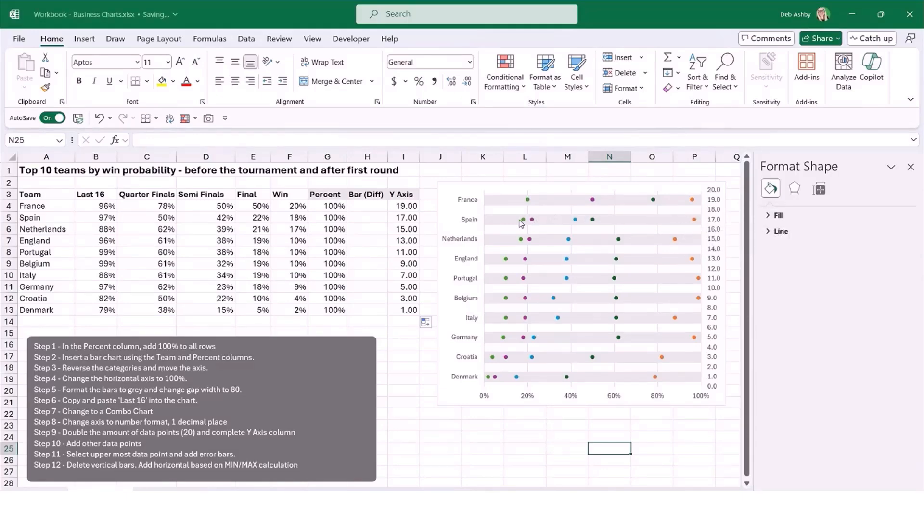
mouse_move(525, 221)
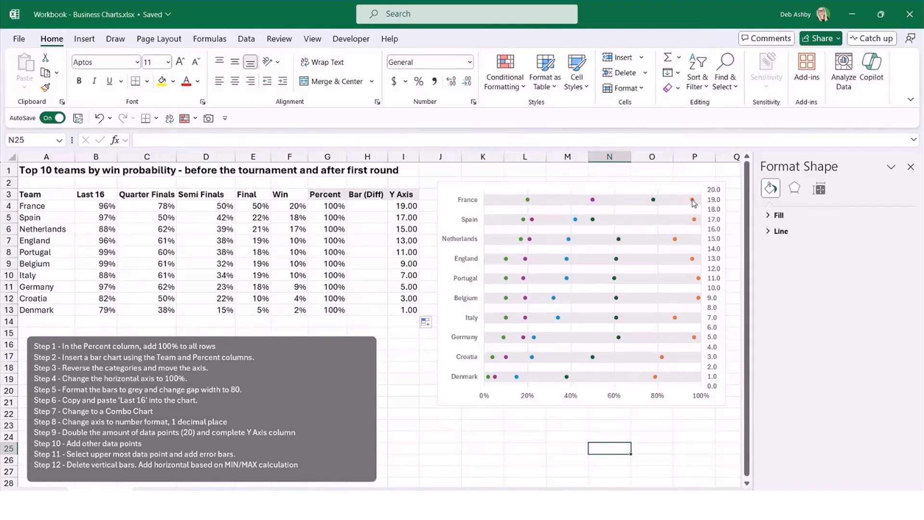
mouse_move(693, 199)
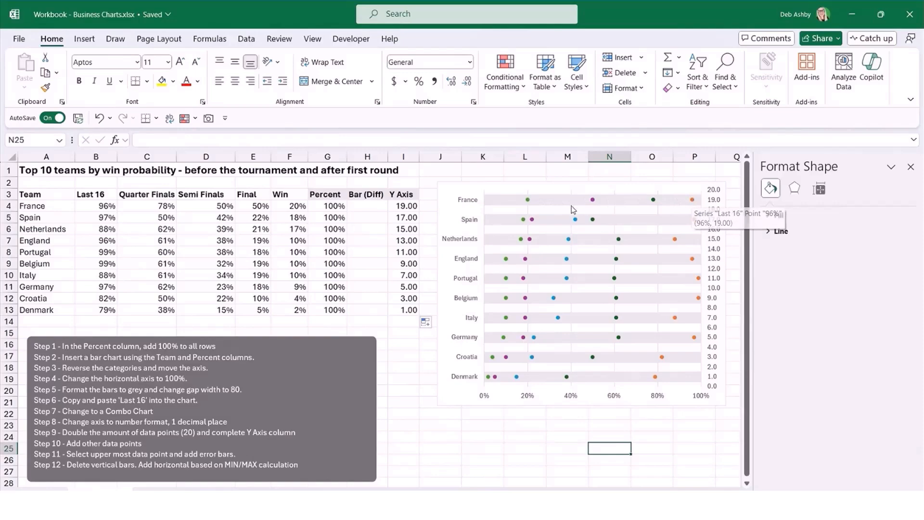
Enter =MAX(B4:F4)-MIN(B4:F4) in the first Bar (Diff) cell, H4, and fill the formula down to H13.
left_click(367, 206)
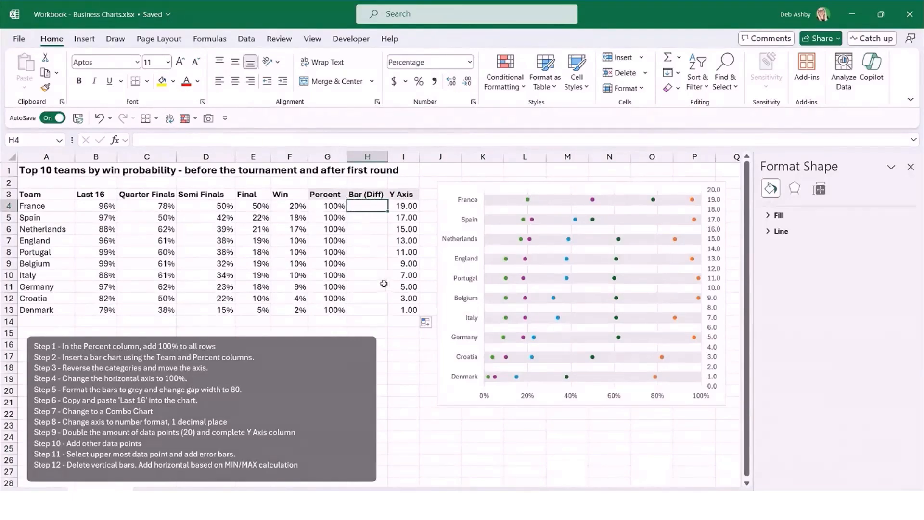
type("=MAX")
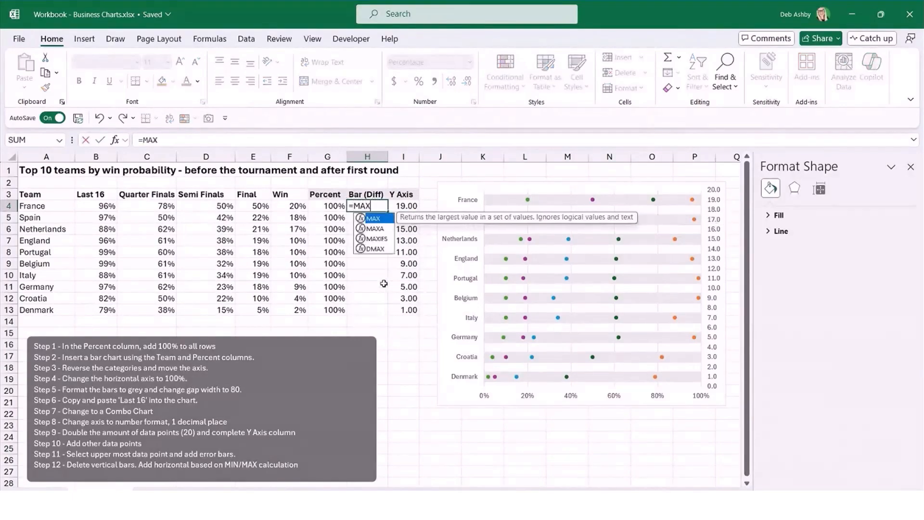
type("(")
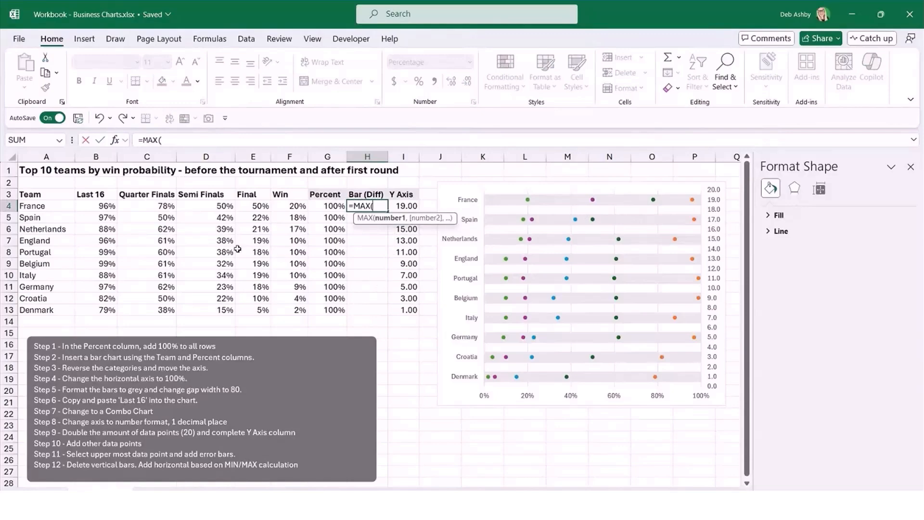
left_click_drag(90, 207, 297, 207)
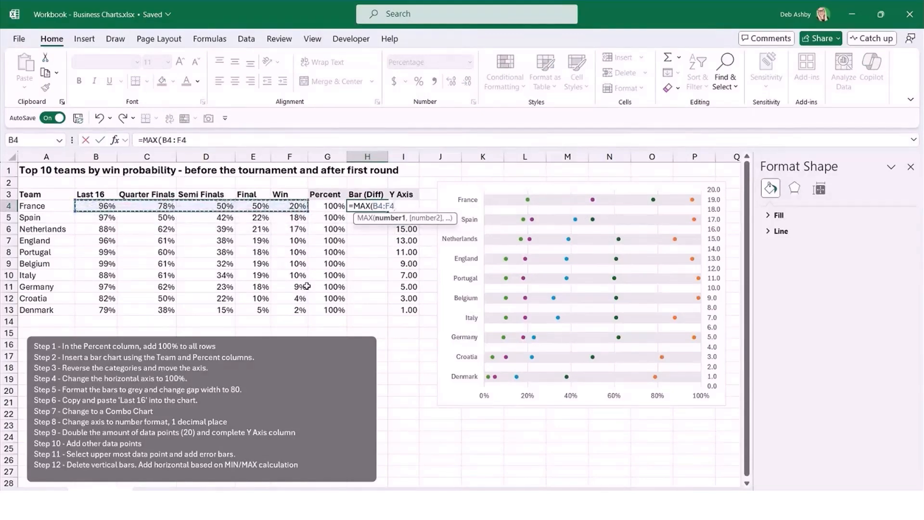
type(")")
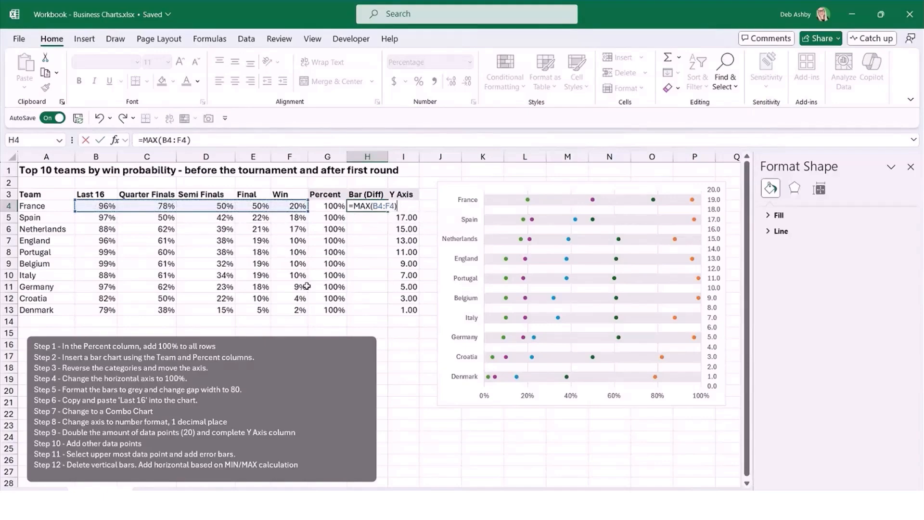
type("-MIN(")
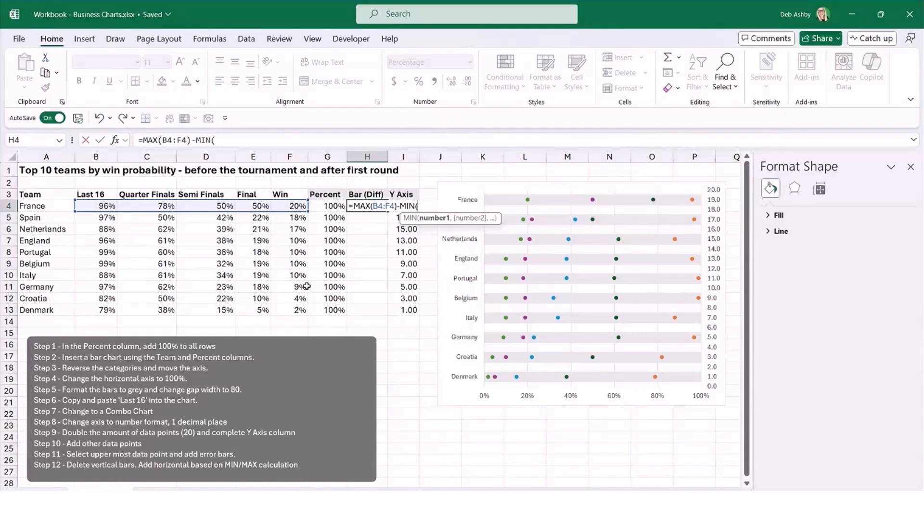
left_click_drag(96, 206, 288, 206)
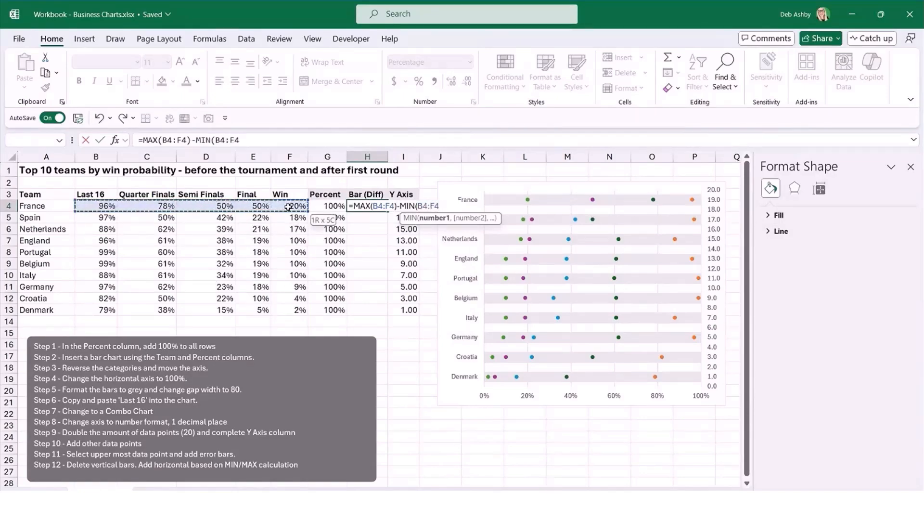
type(")")
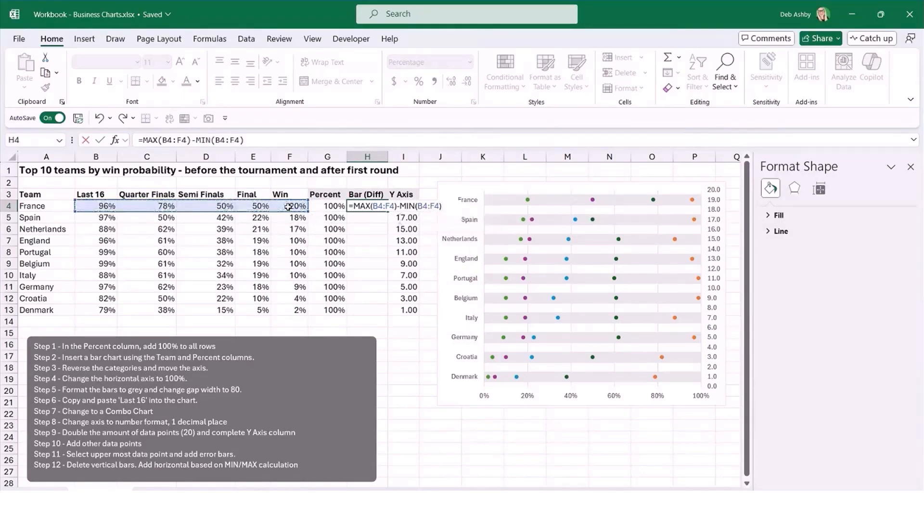
key("Return")
left_click(377, 205)
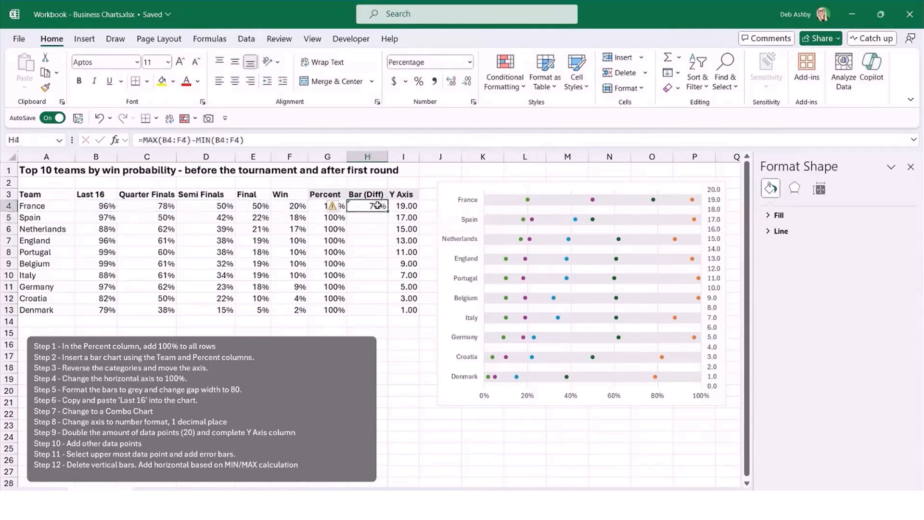
left_click_drag(388, 212, 382, 303)
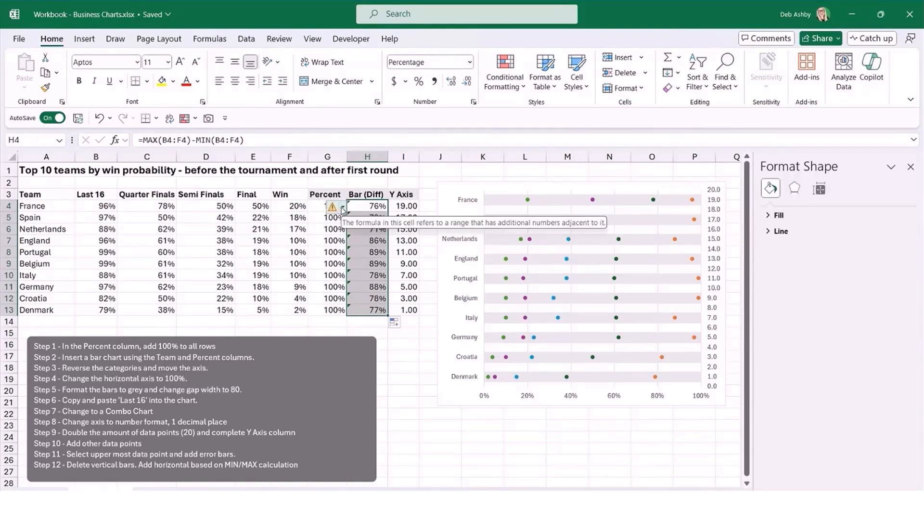
Ignore the adjacent-cells error flagged on the Bar (Diff) formulas and reselect H4:H13.
left_click(343, 207)
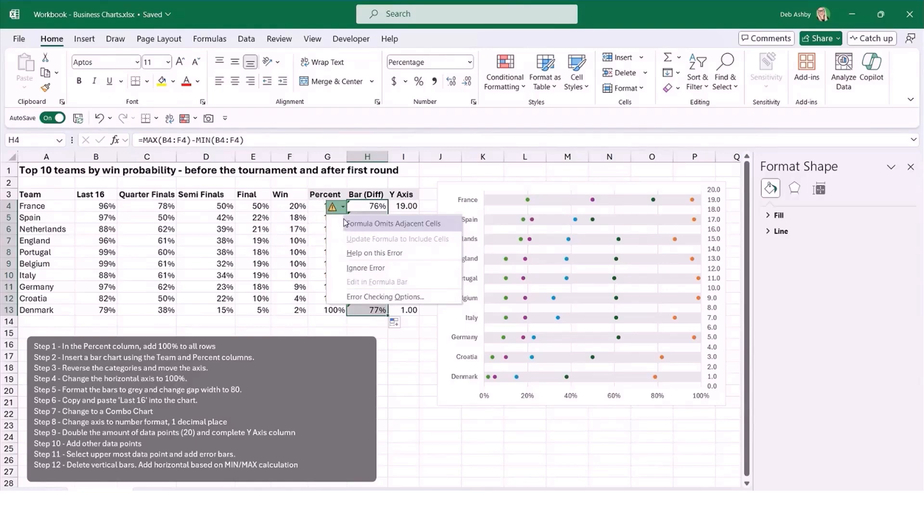
left_click(350, 267)
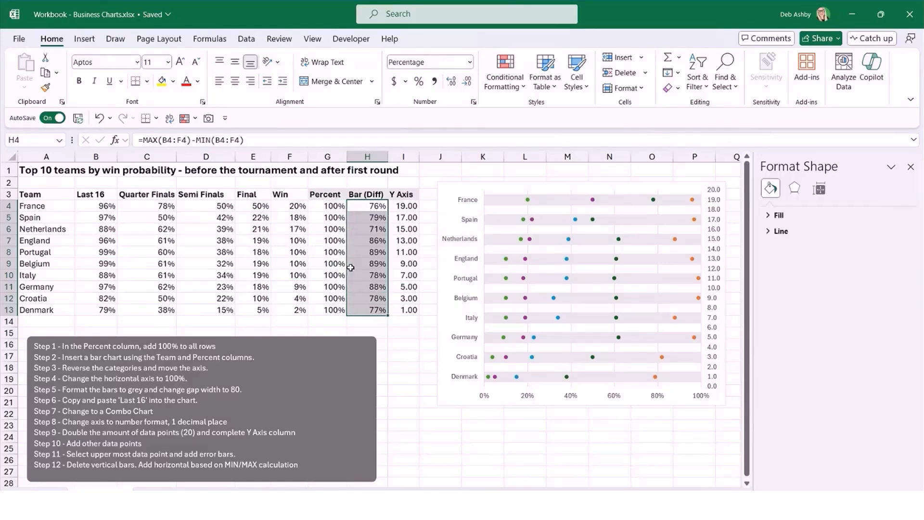
left_click(396, 426)
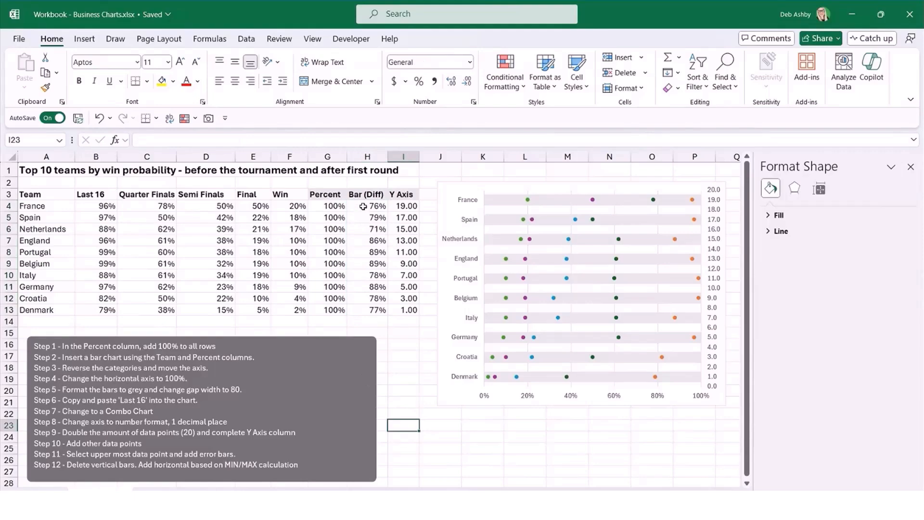
left_click_drag(363, 206, 369, 312)
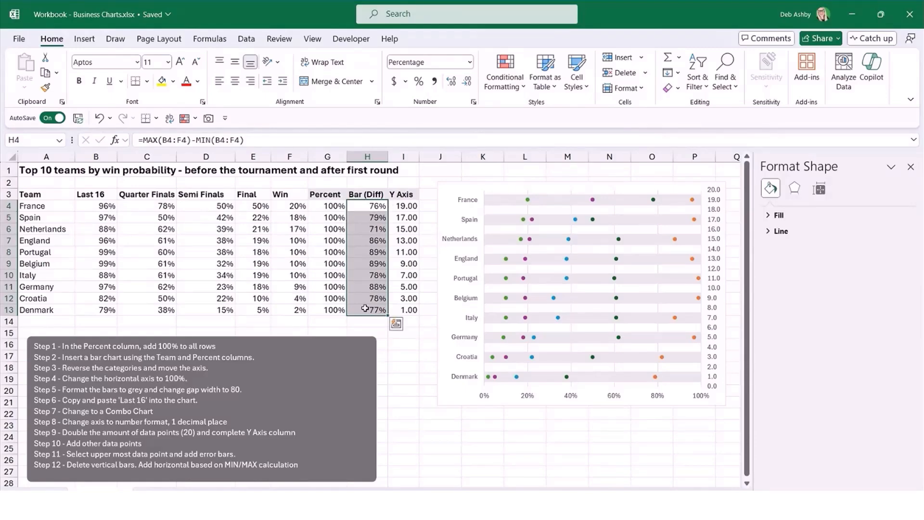
Add error bars to the Last 16 series, the orange data points farthest along the chart's bars.
left_click(520, 459)
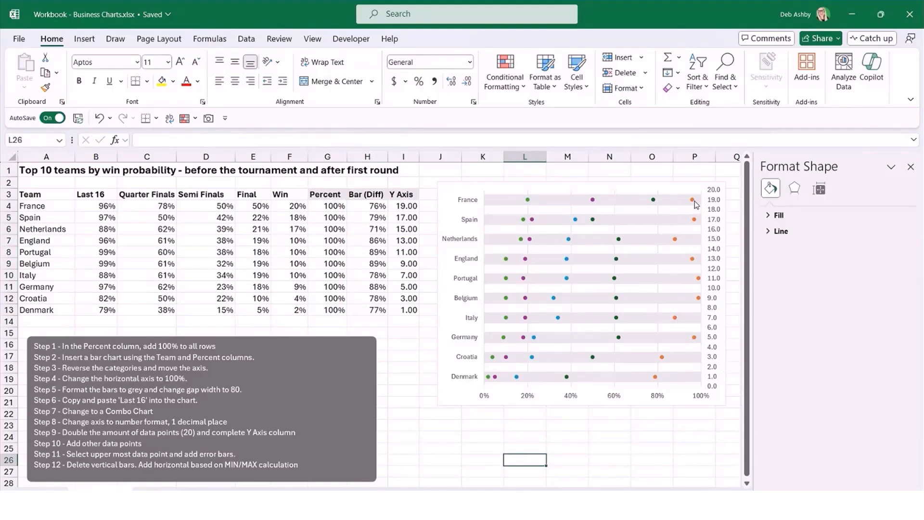
mouse_move(696, 204)
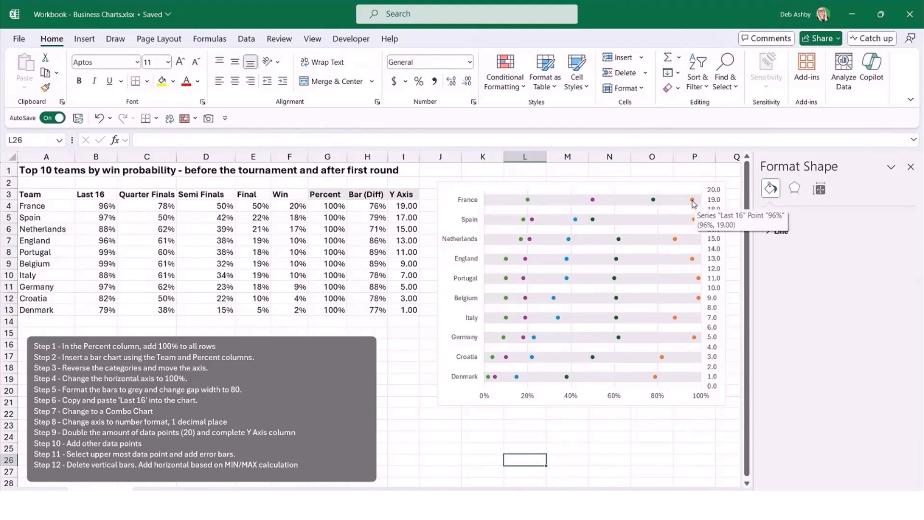
left_click(693, 200)
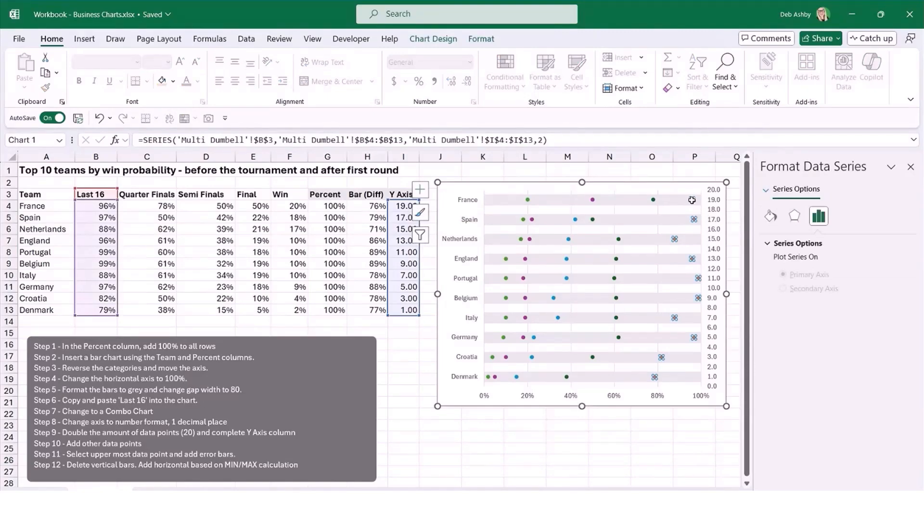
left_click(420, 190)
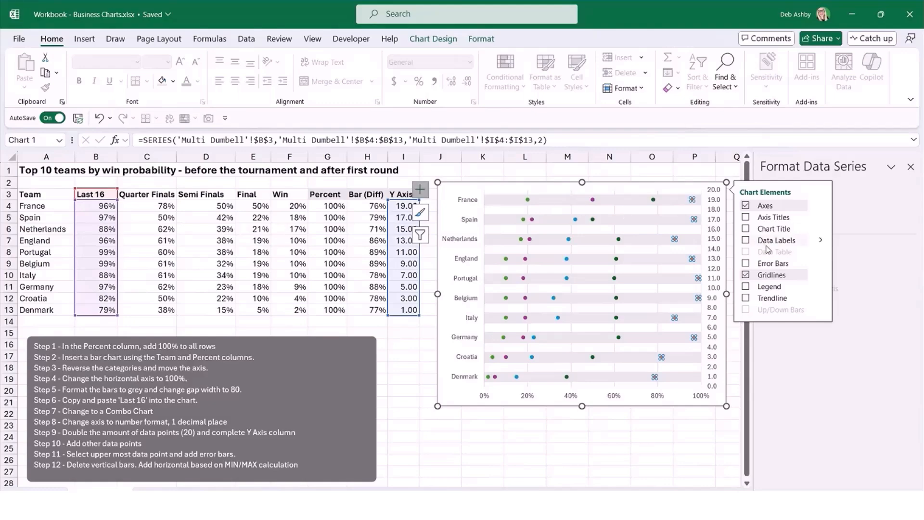
left_click(746, 264)
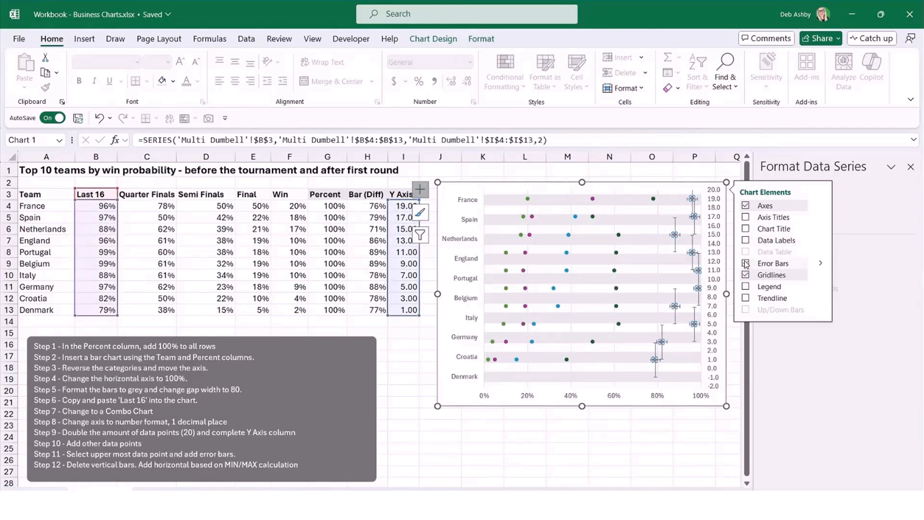
Delete the vertical error bars of the Last 16 series from the chart.
left_click(695, 470)
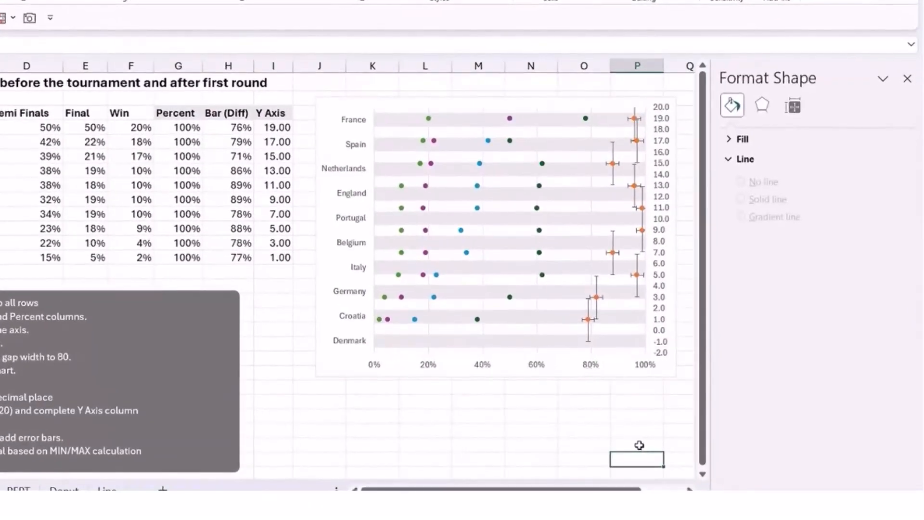
left_click(613, 156)
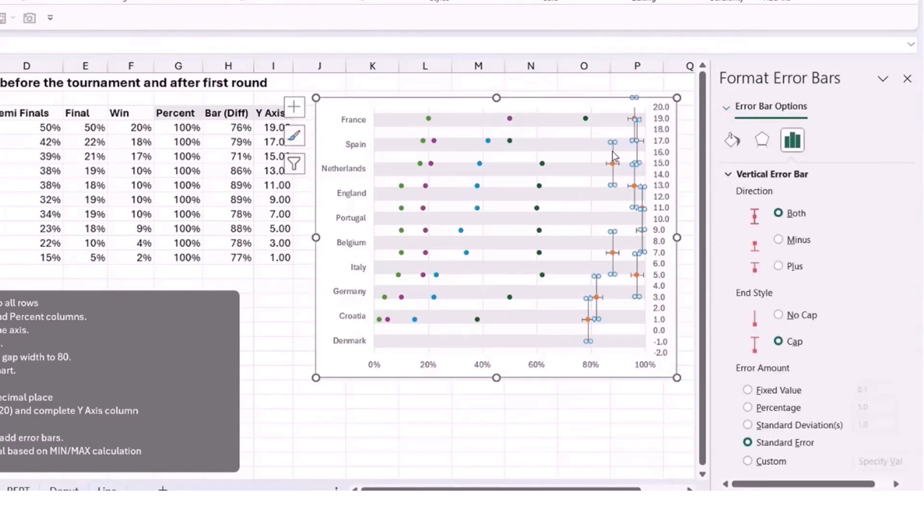
key("Delete")
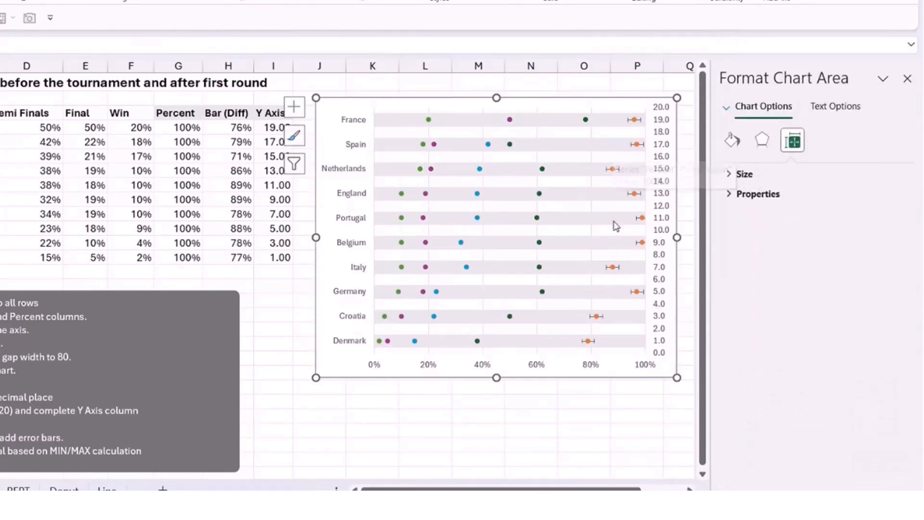
Set the horizontal error bars of the Last 16 series to the Minus direction with the No Cap end style.
left_click(609, 169)
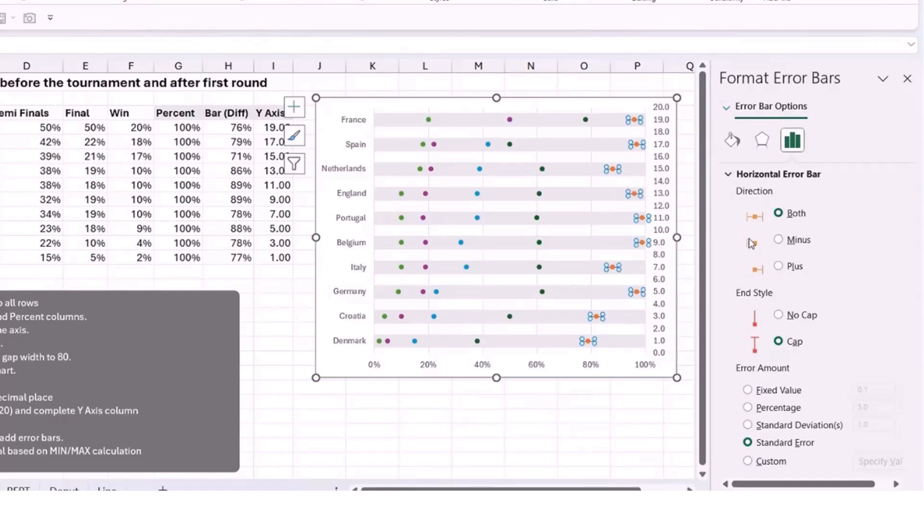
left_click(779, 239)
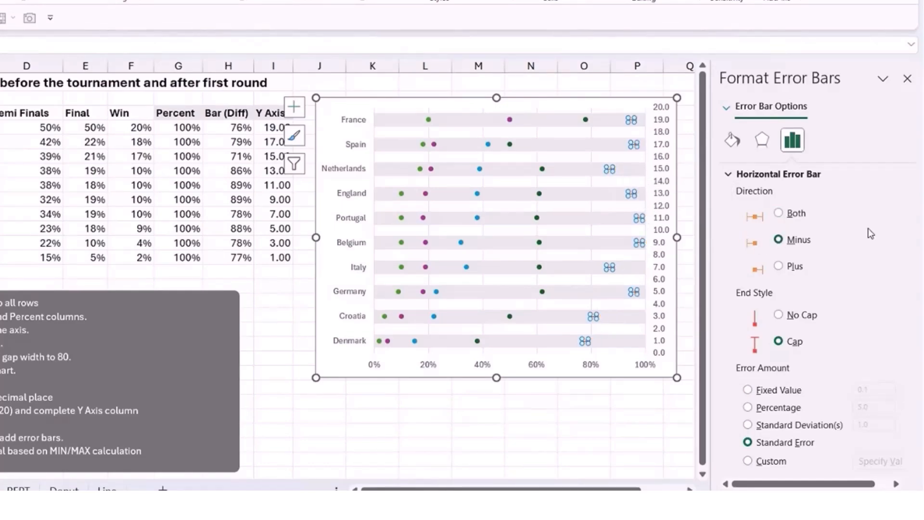
left_click(780, 315)
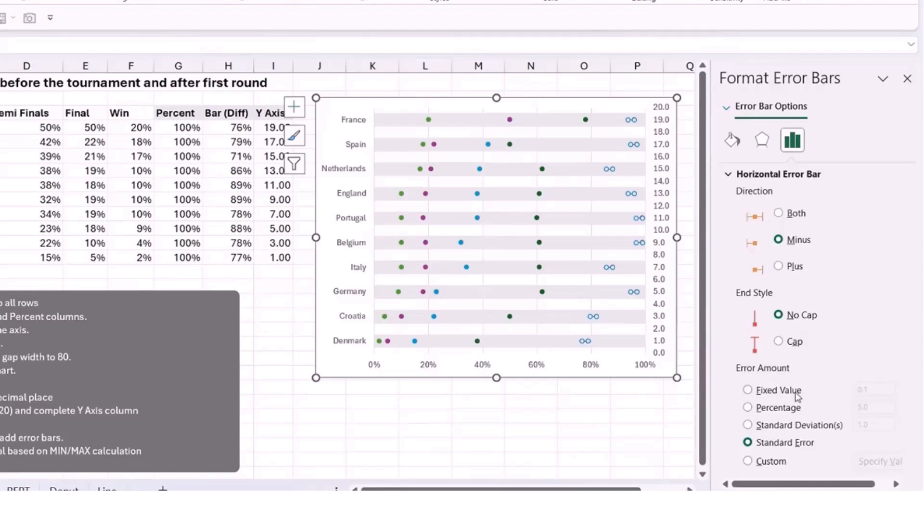
Give the horizontal error bars a custom error amount, using H4:H13 for both the positive and negative error values.
left_click(749, 461)
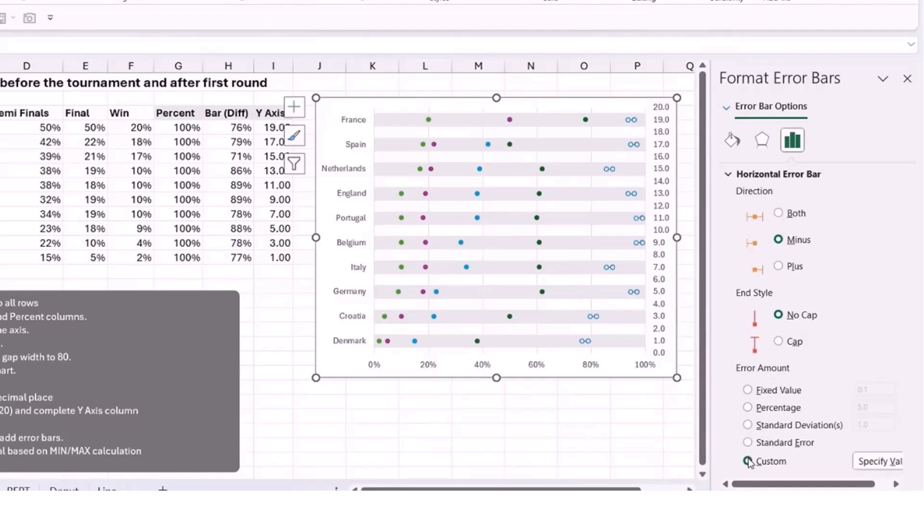
left_click(881, 461)
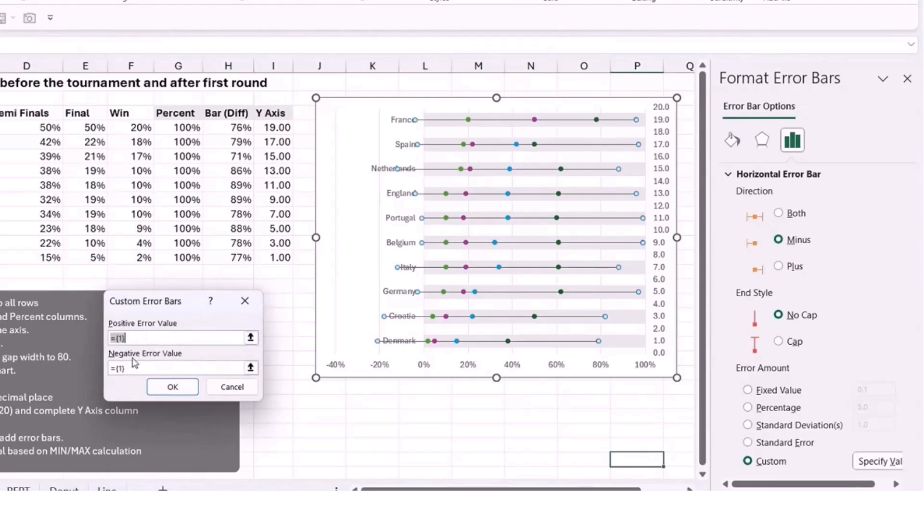
left_click_drag(138, 336, 93, 336)
key("BackSpace")
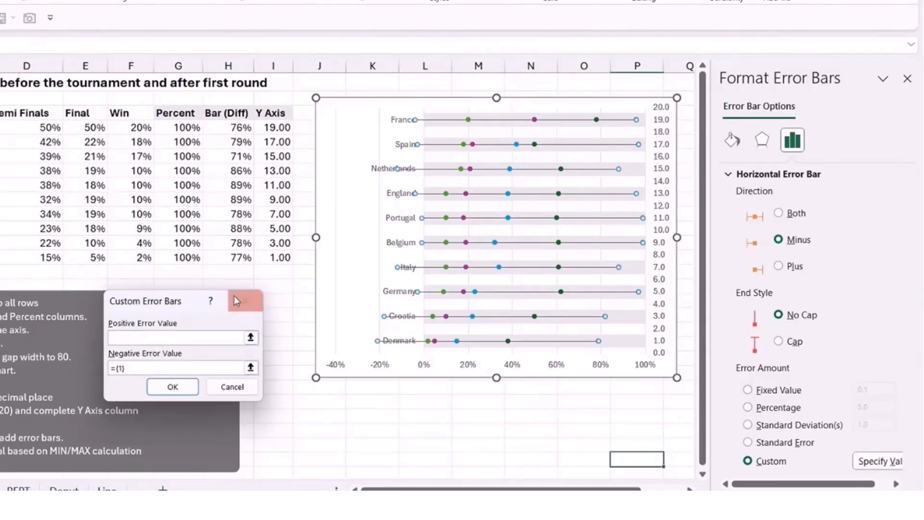
left_click_drag(227, 126, 236, 255)
left_click_drag(153, 369, 100, 372)
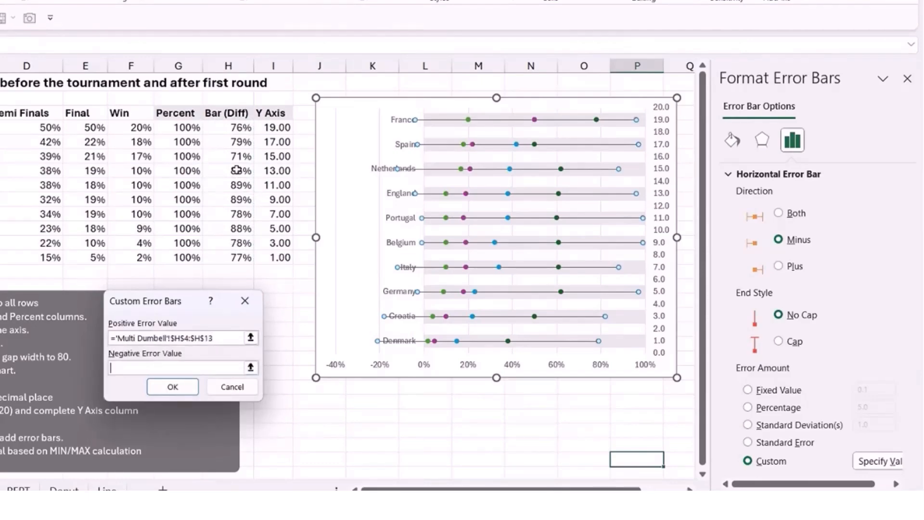
left_click_drag(236, 129, 238, 258)
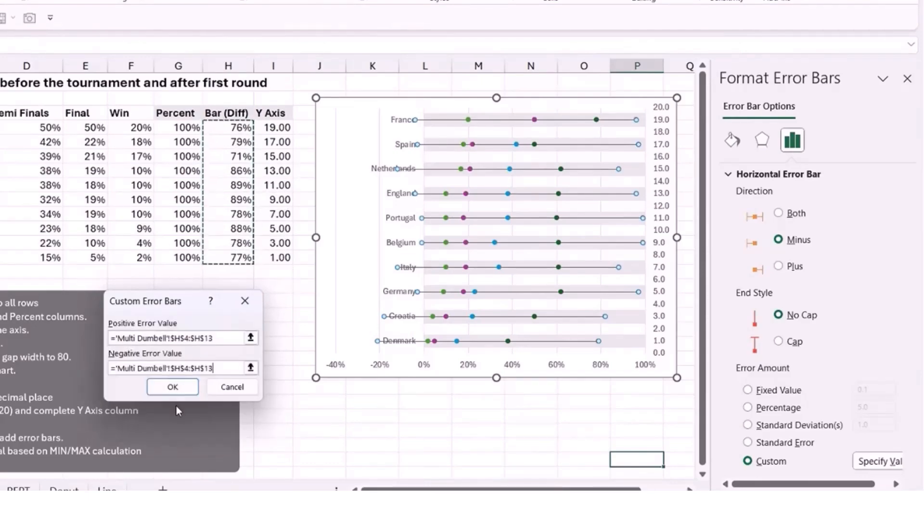
left_click(180, 386)
left_click(478, 445)
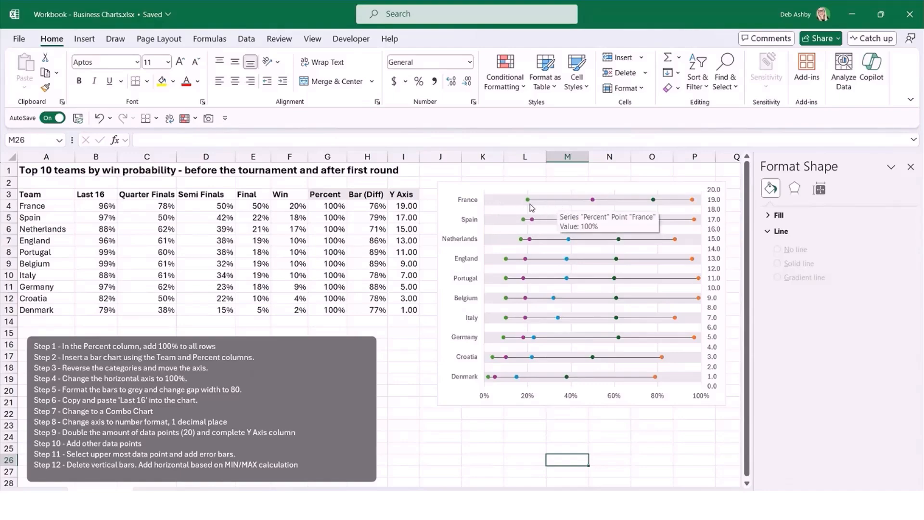
Test the chart by changing France's Win value in F4 to 50%, and undo the change.
key("ctrl+z")
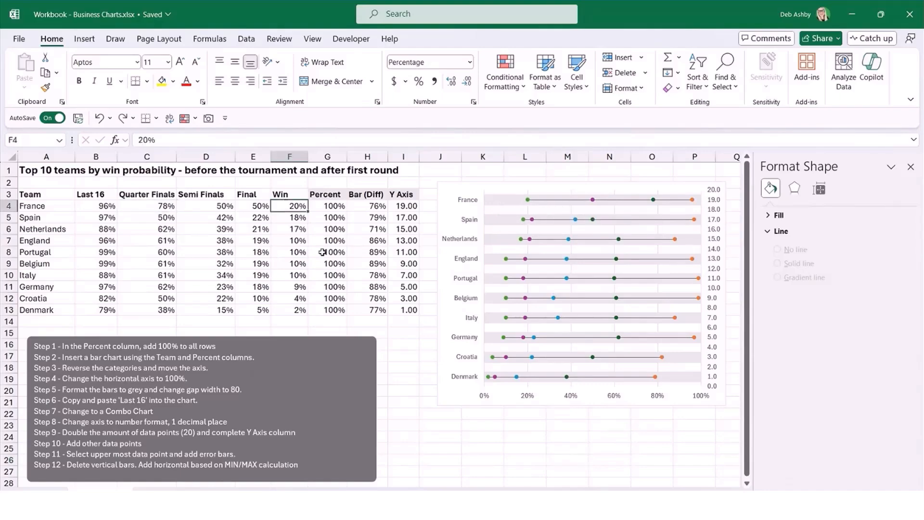
type("50")
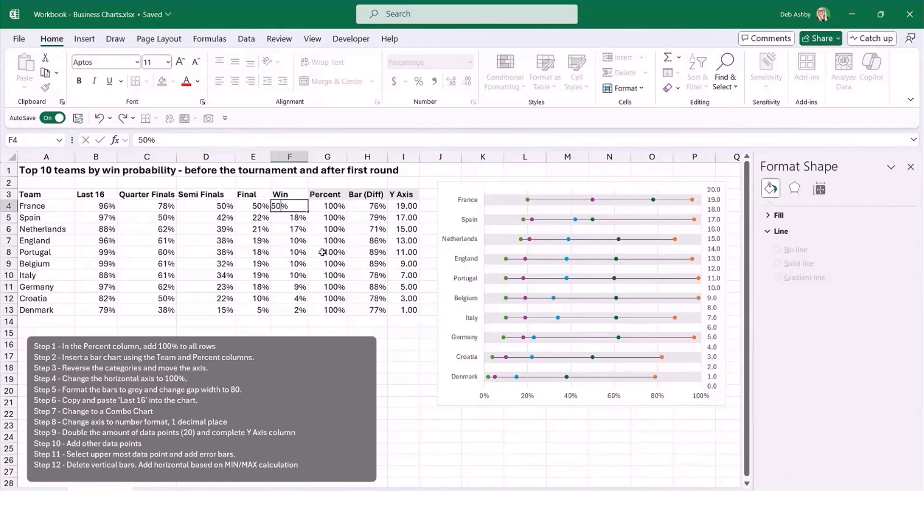
key("Return")
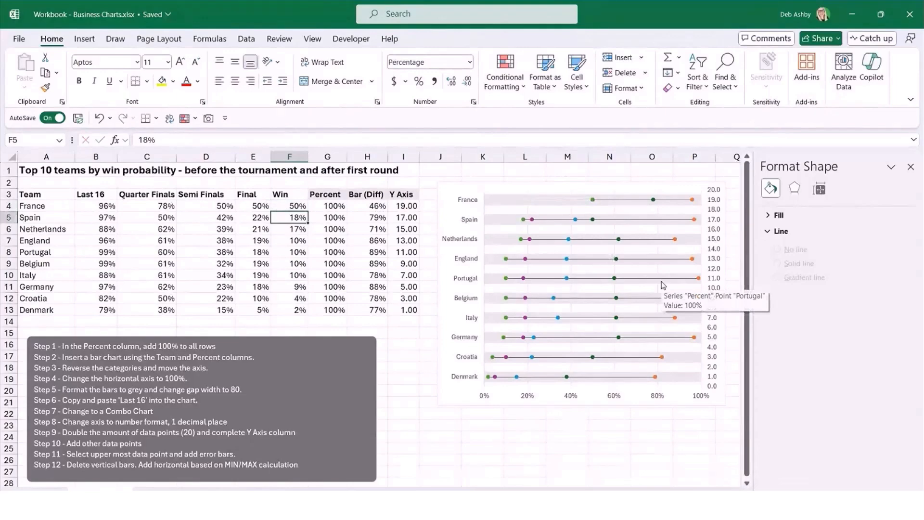
left_click(99, 118)
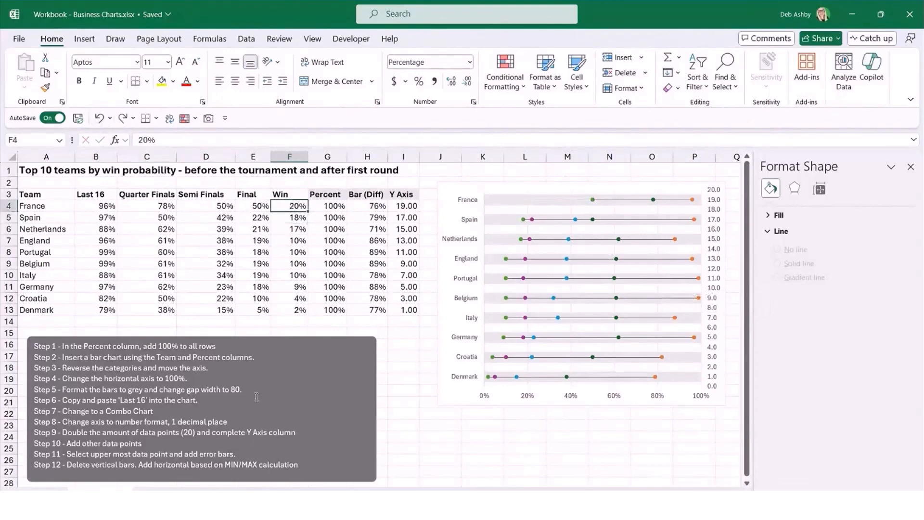
left_click(567, 460)
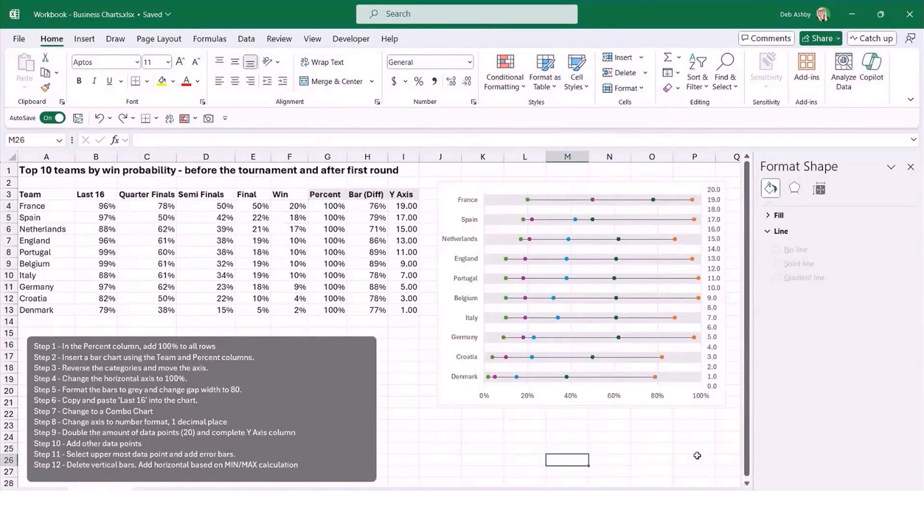
Delete the secondary vertical axis numbered 0.0 to 20.0 from the chart.
left_click(716, 235)
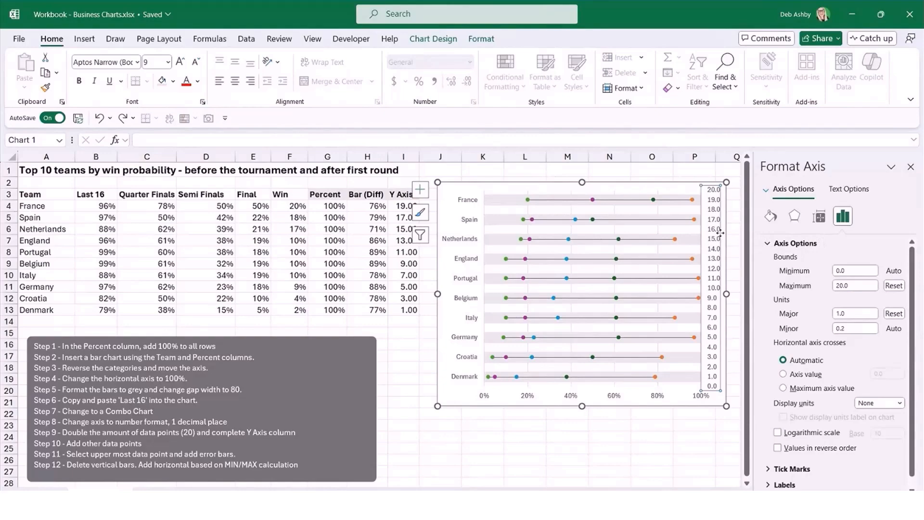
key("Delete")
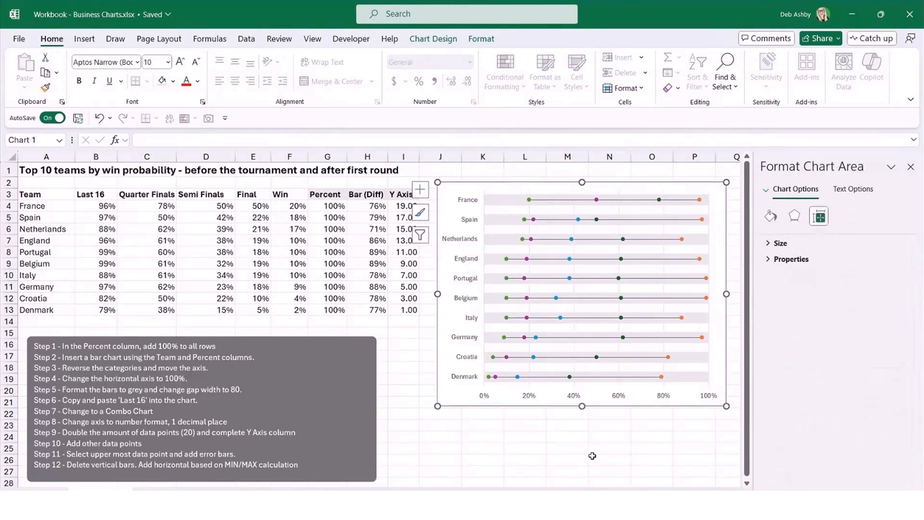
left_click(595, 458)
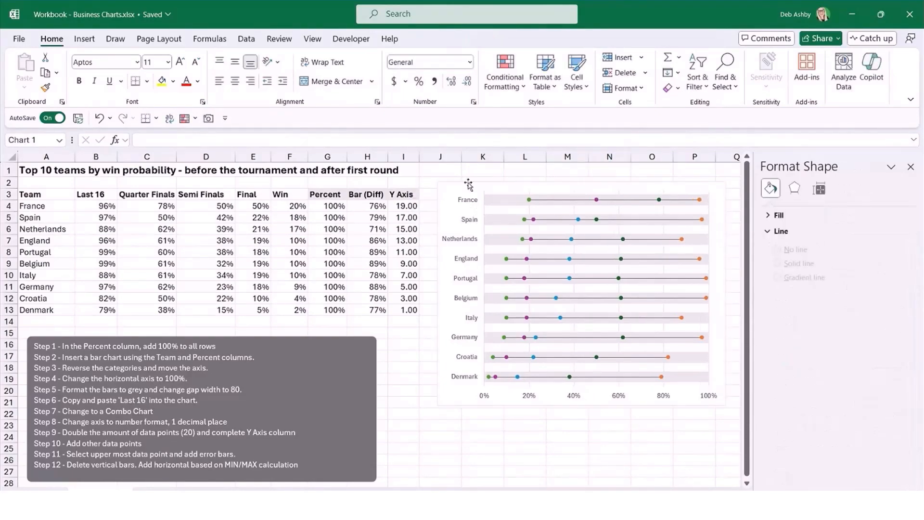
left_click(469, 183)
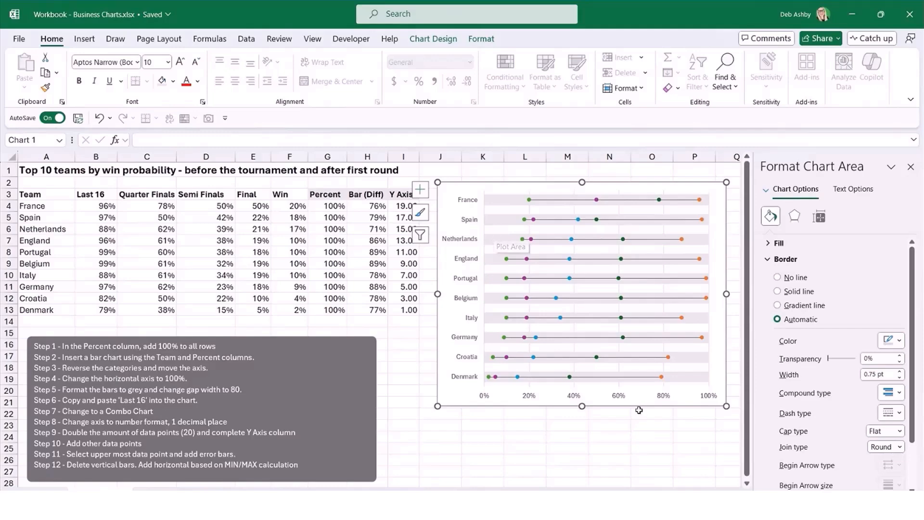
left_click(634, 437)
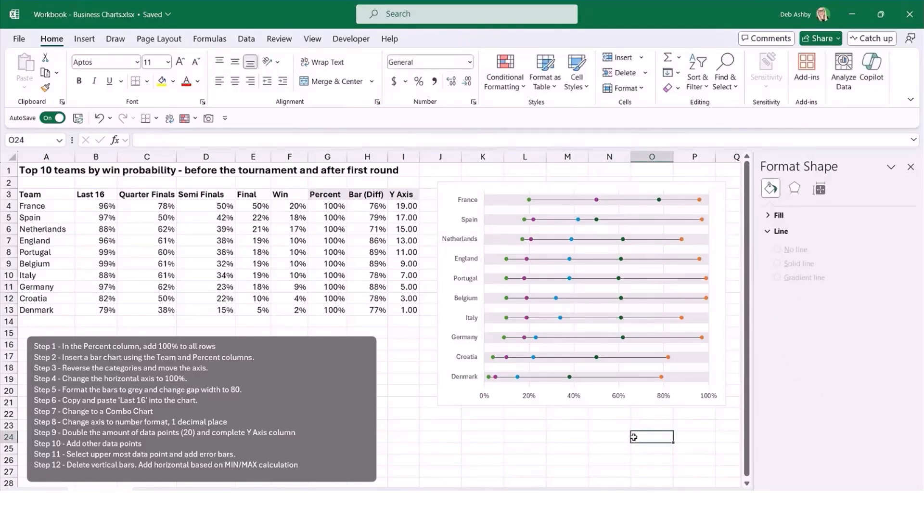
left_click(542, 442)
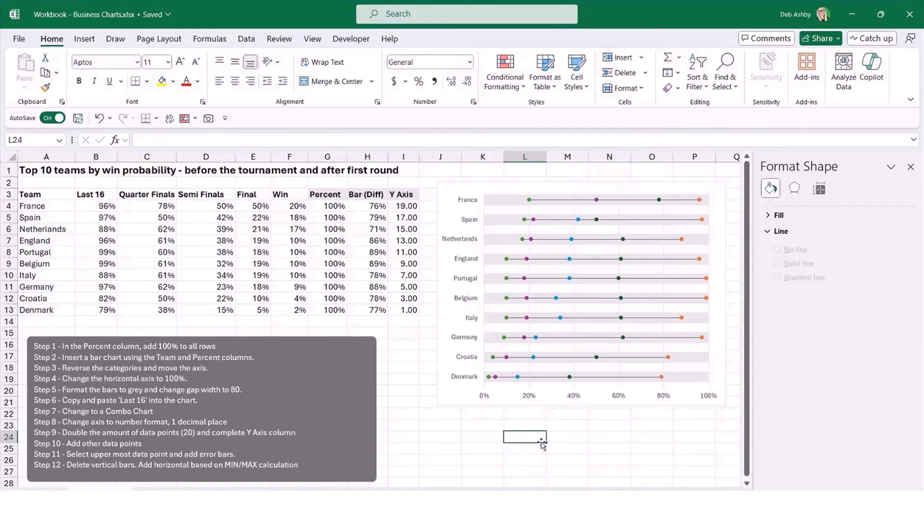
left_click(301, 252)
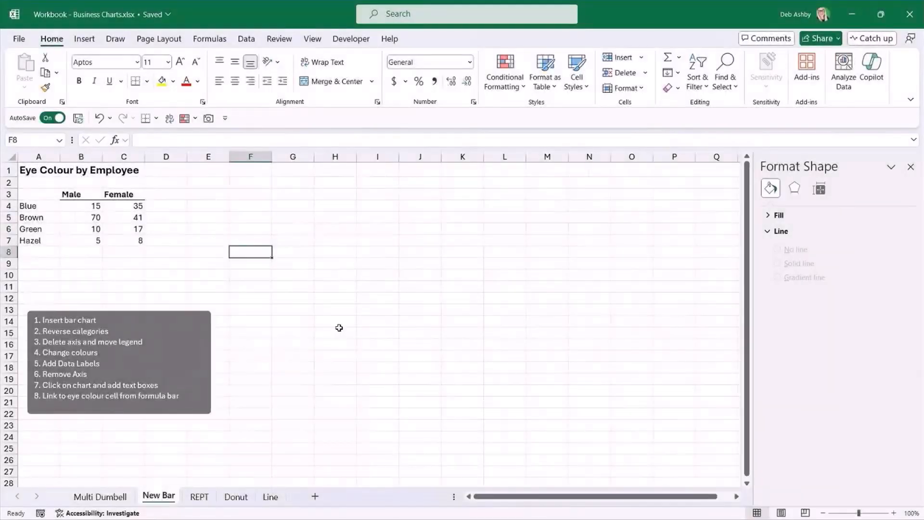
left_click(341, 297)
left_click(402, 264)
On the New Bar sheet, move the grey instruction box up closer to the eye colour table, starting around row 11.
left_click(154, 314)
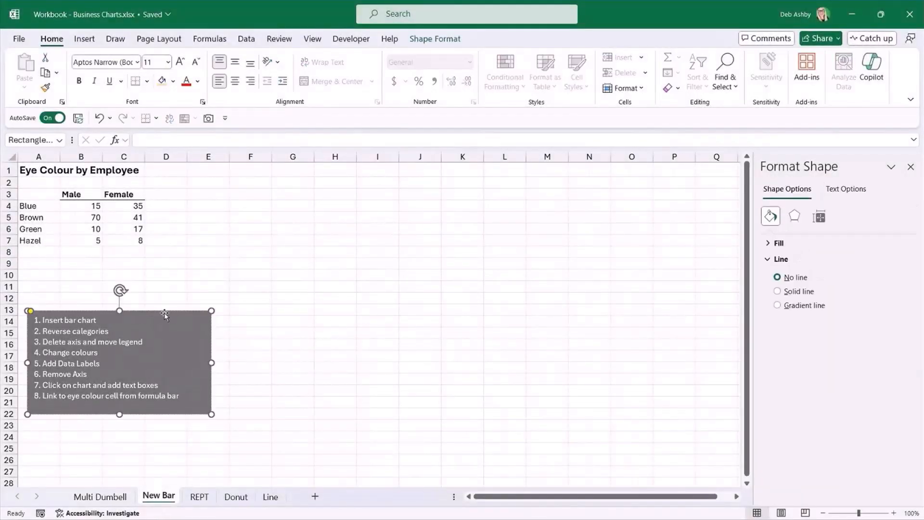
left_click_drag(158, 313, 155, 285)
left_click(365, 322)
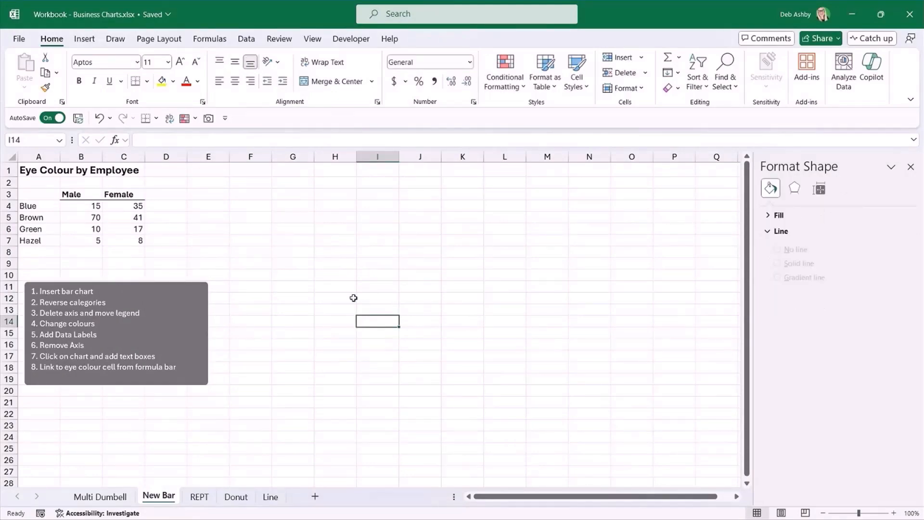
Examine the eye colour categories and the Male and Female columns of the Eye Colour by Employee table.
left_click(318, 253)
left_click_drag(39, 194, 128, 239)
left_click(184, 232)
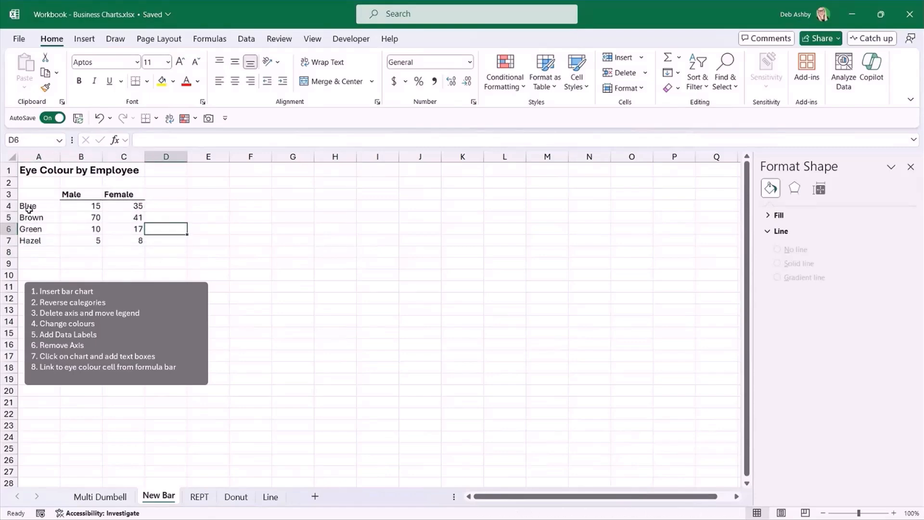
left_click_drag(28, 207, 31, 241)
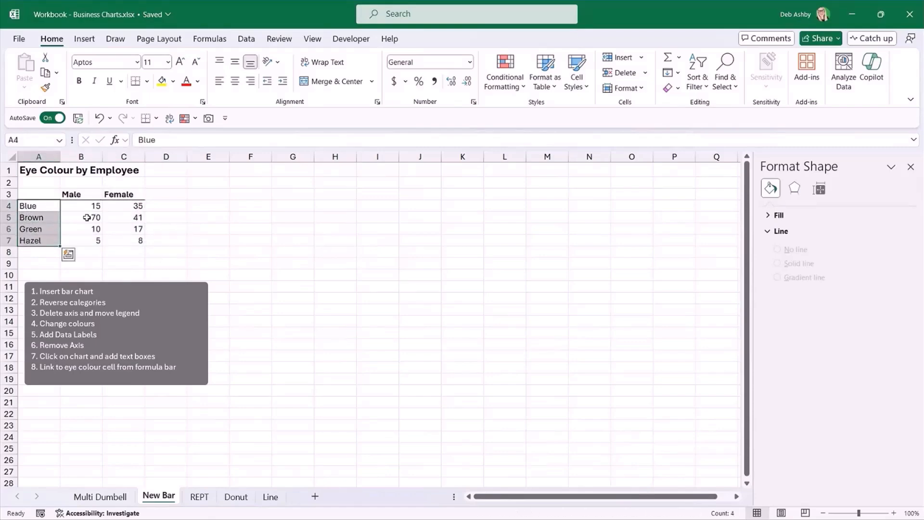
left_click(77, 196)
left_click(124, 195)
left_click(376, 235)
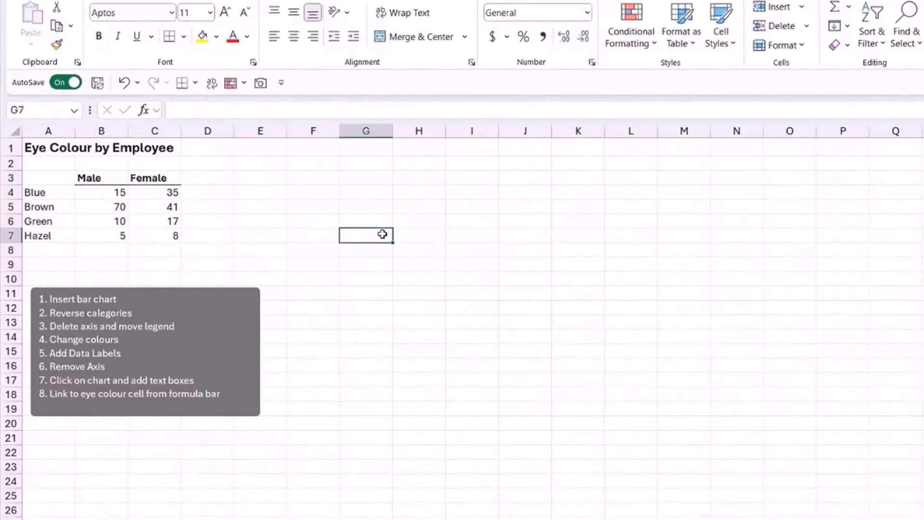
left_click(475, 352)
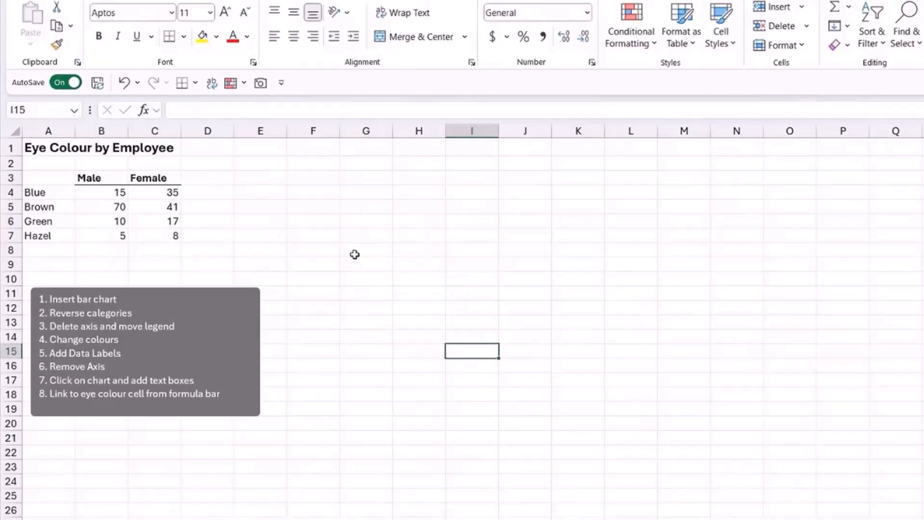
Insert a 100% stacked bar chart from A3:C7 and place it beside the table, starting around G3.
left_click_drag(42, 178, 161, 235)
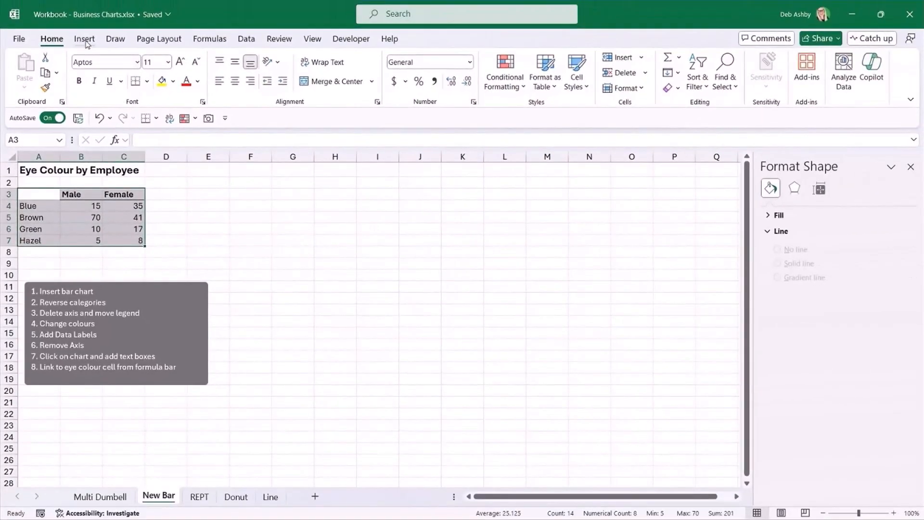
left_click(84, 39)
left_click(373, 59)
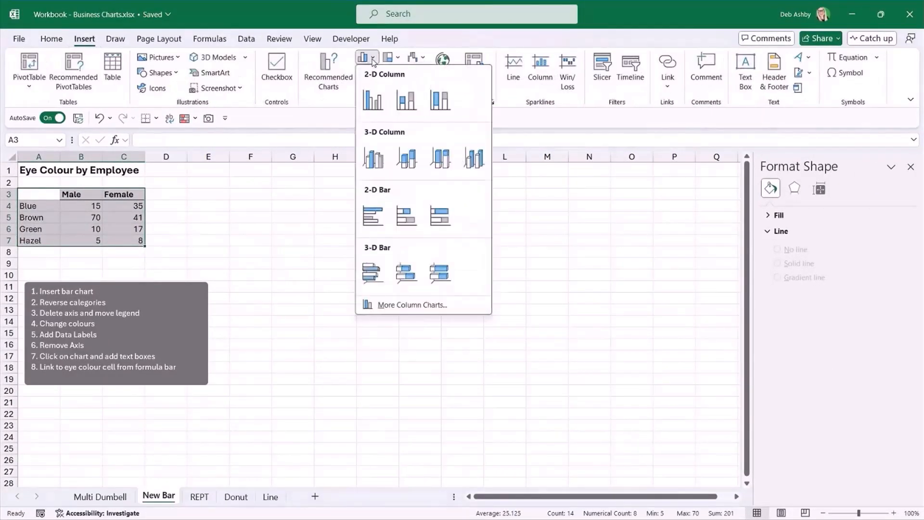
left_click(441, 219)
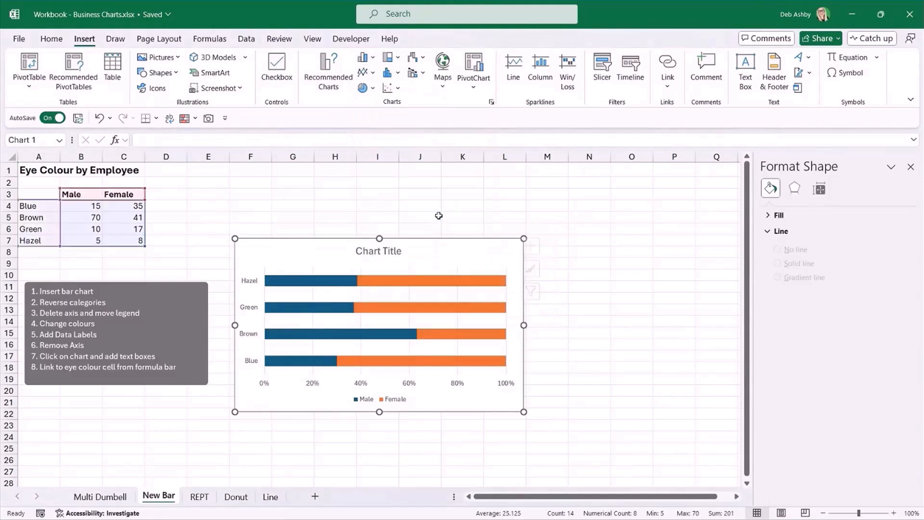
left_click_drag(349, 244, 398, 192)
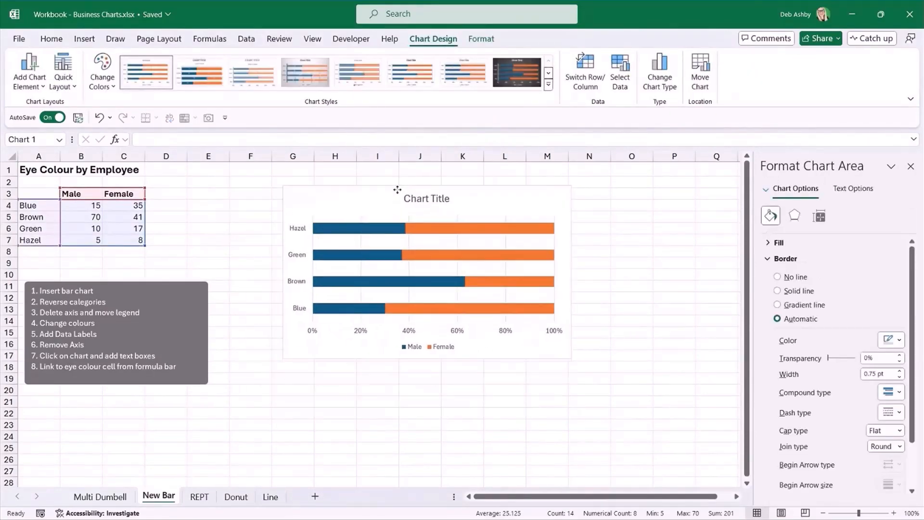
left_click(649, 259)
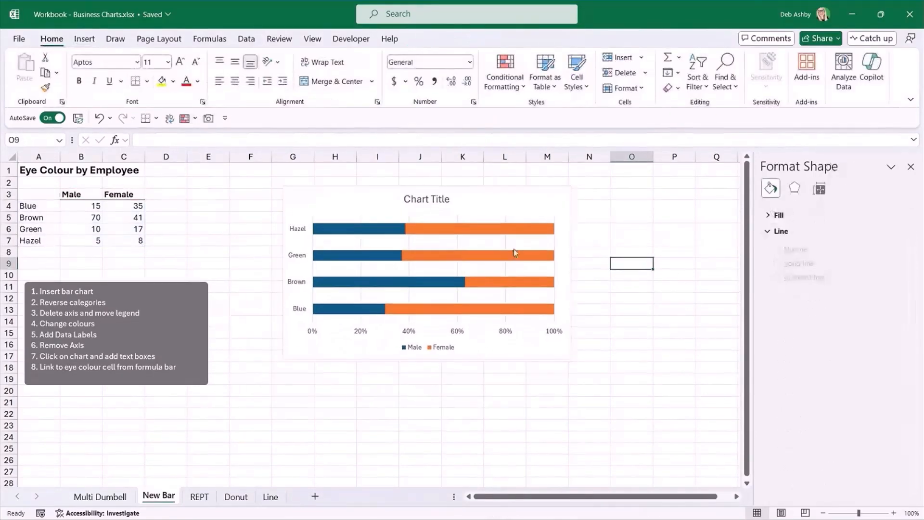
Set the chart's vertical axis to show the eye colour categories in reverse order.
left_click(341, 197)
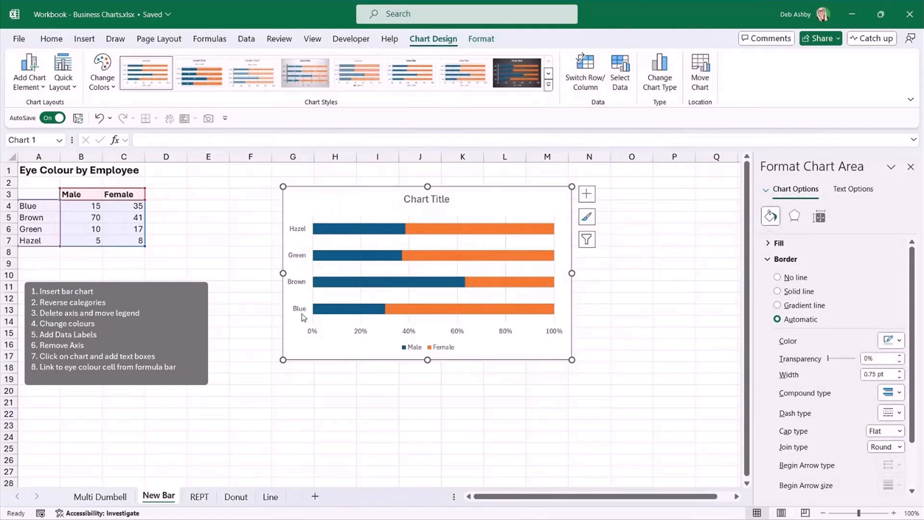
left_click(299, 234)
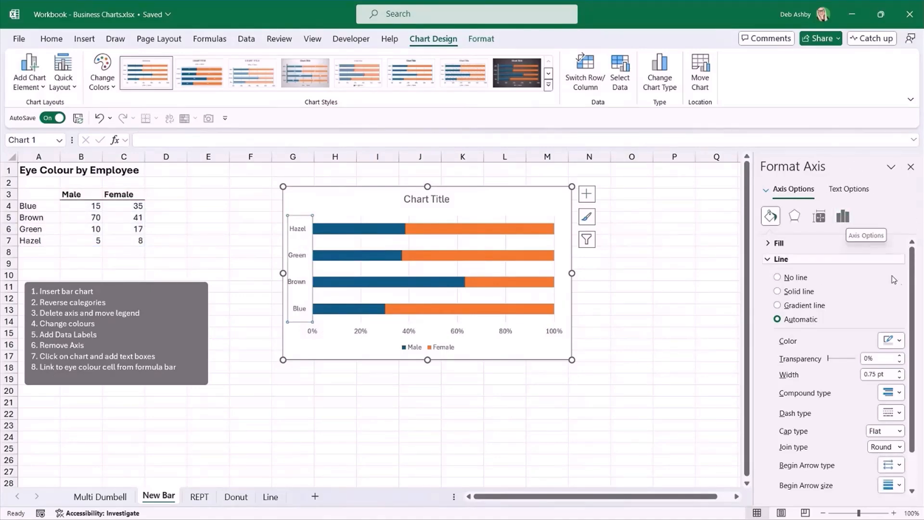
left_click(845, 218)
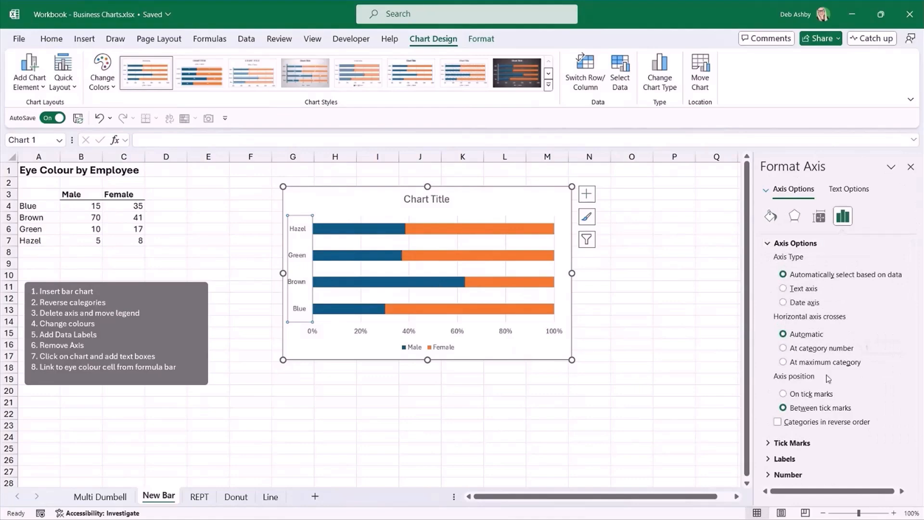
left_click(777, 422)
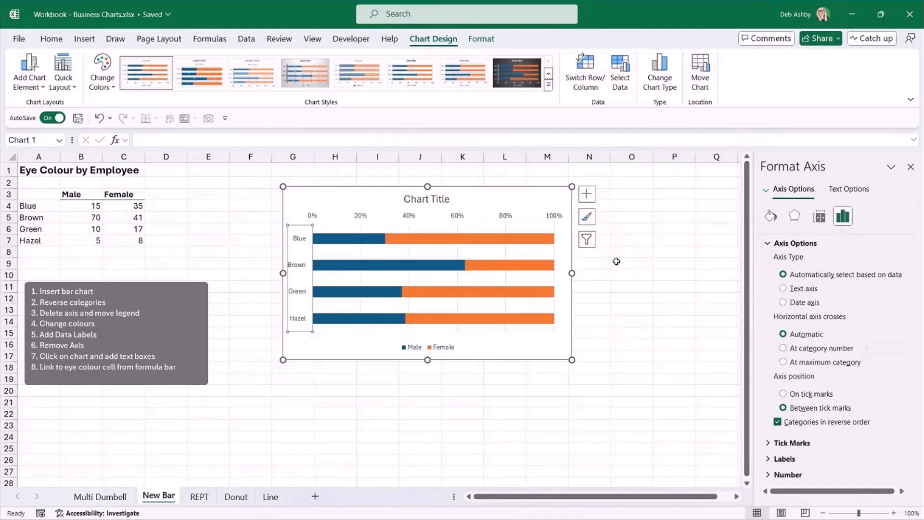
Delete the horizontal percentage axis and the major gridlines from the eye colour chart.
left_click(362, 218)
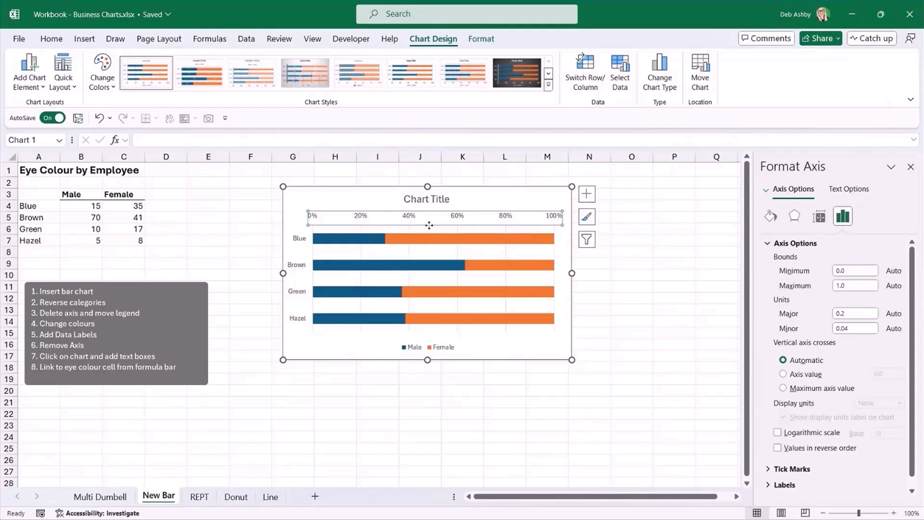
key("Delete")
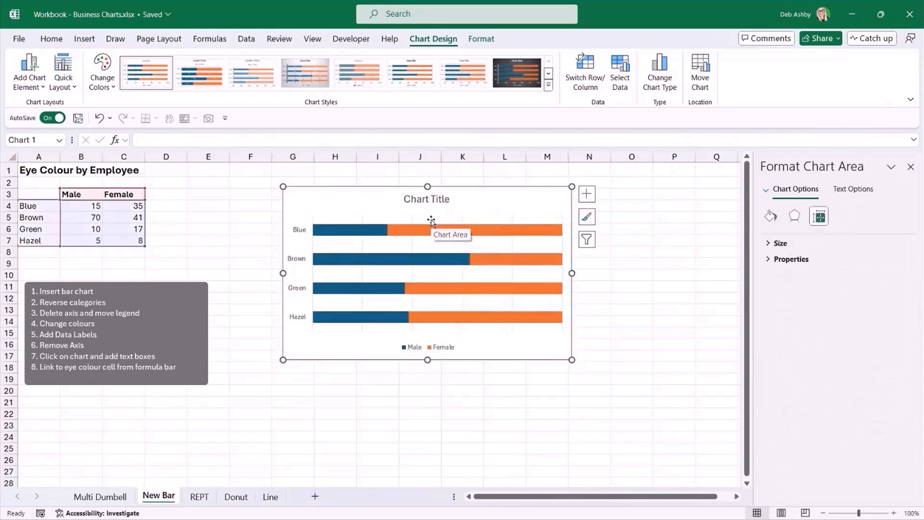
left_click(655, 233)
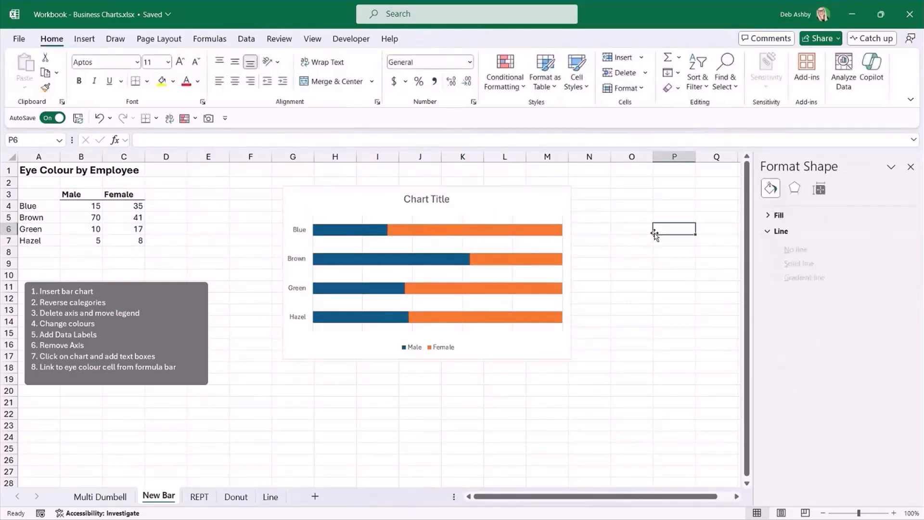
left_click(491, 199)
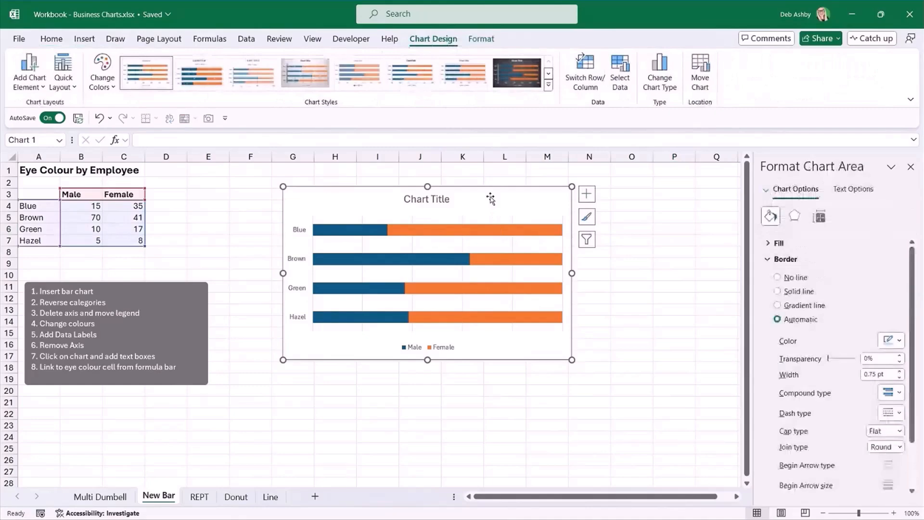
left_click(514, 225)
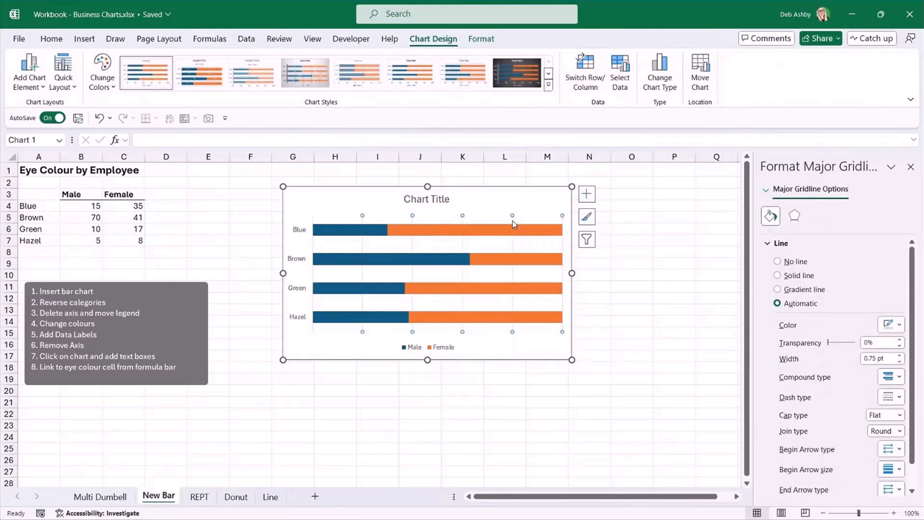
key("Escape")
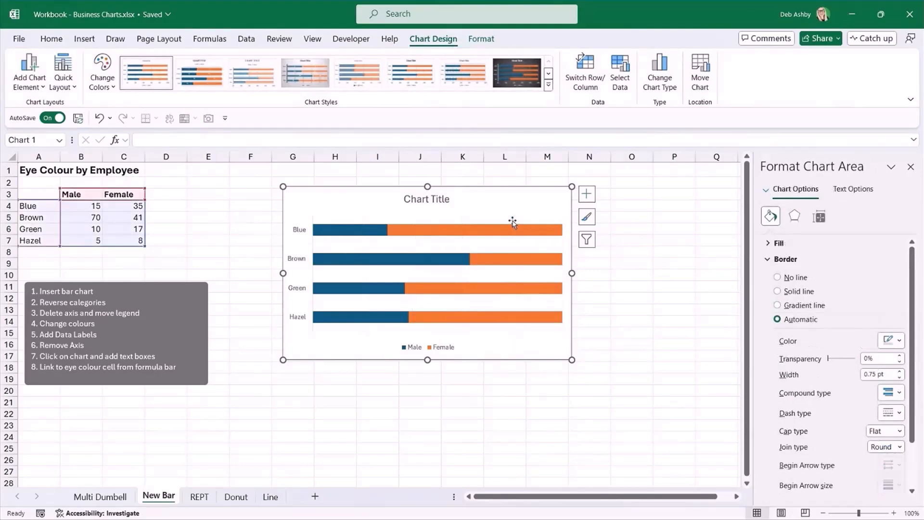
Move the chart legend from below the bars to the chart's upper-right corner, beside the title.
left_click(440, 350)
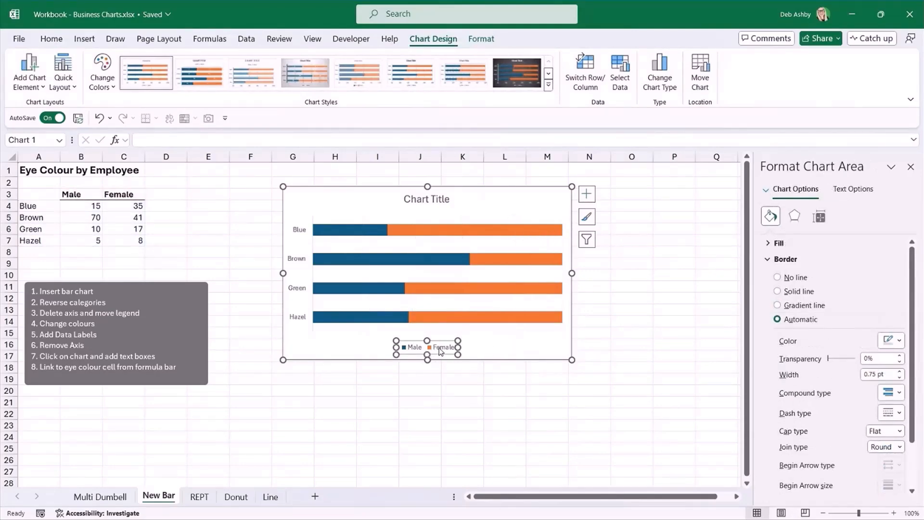
left_click_drag(440, 340, 540, 194)
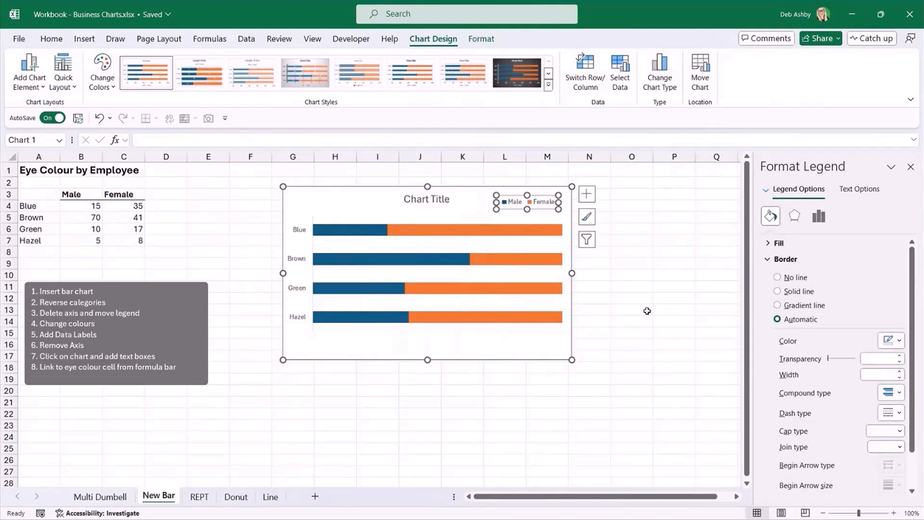
left_click(647, 311)
Fill the Male series bars with a light grey theme colour.
left_click(491, 345)
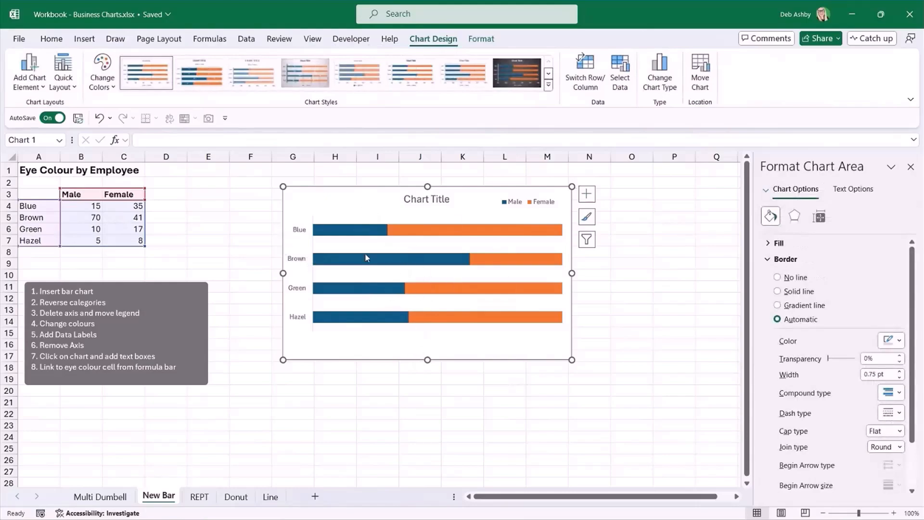
left_click(343, 234)
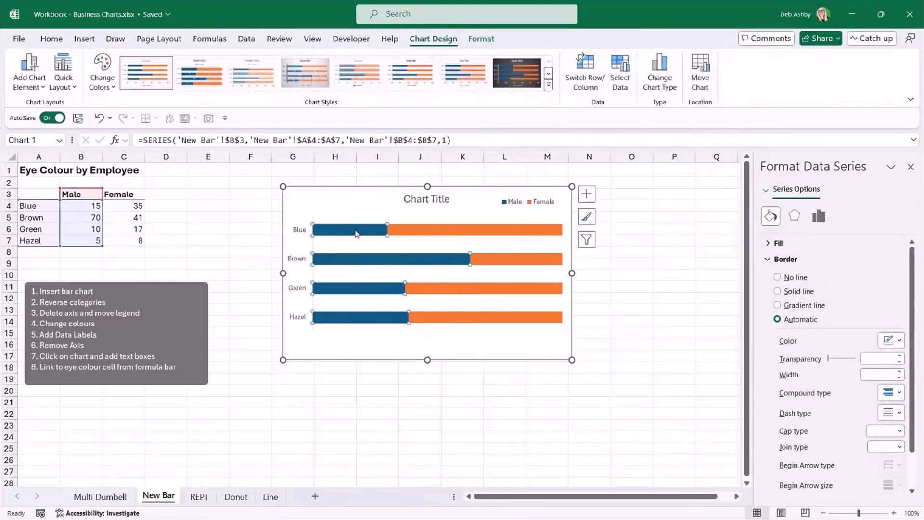
left_click(482, 38)
left_click(337, 56)
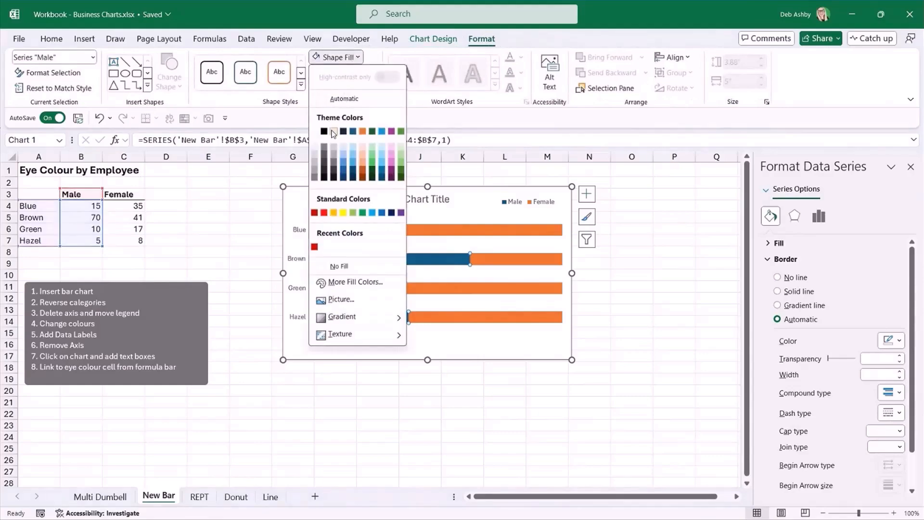
left_click(313, 158)
Fill the Female series bars with a light blue theme colour.
left_click(442, 227)
left_click(337, 57)
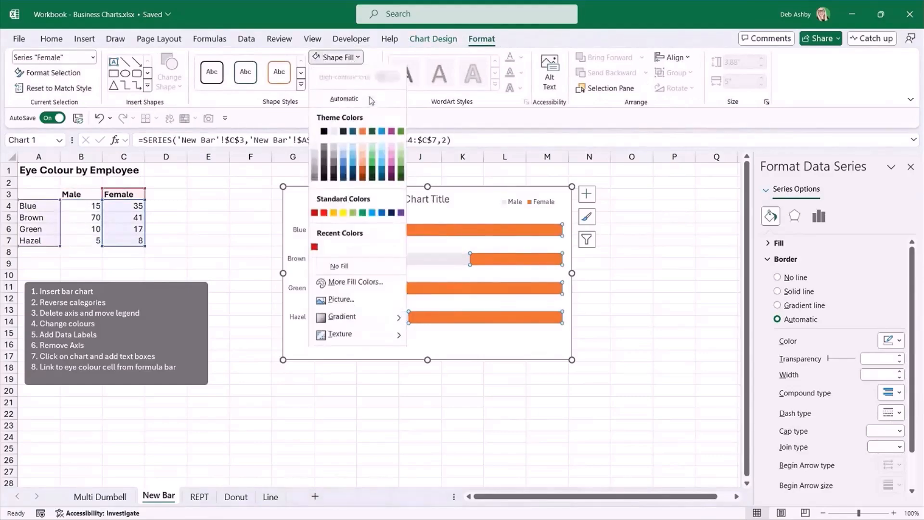
left_click(383, 157)
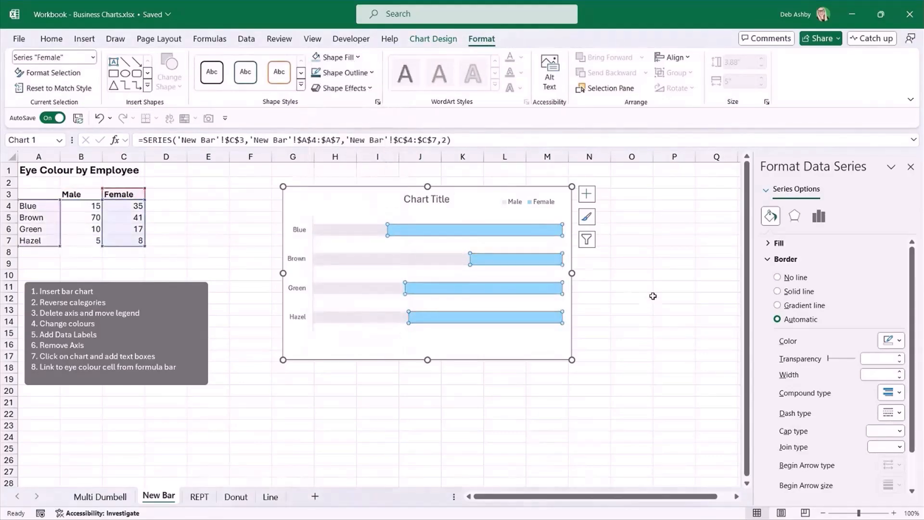
left_click(632, 298)
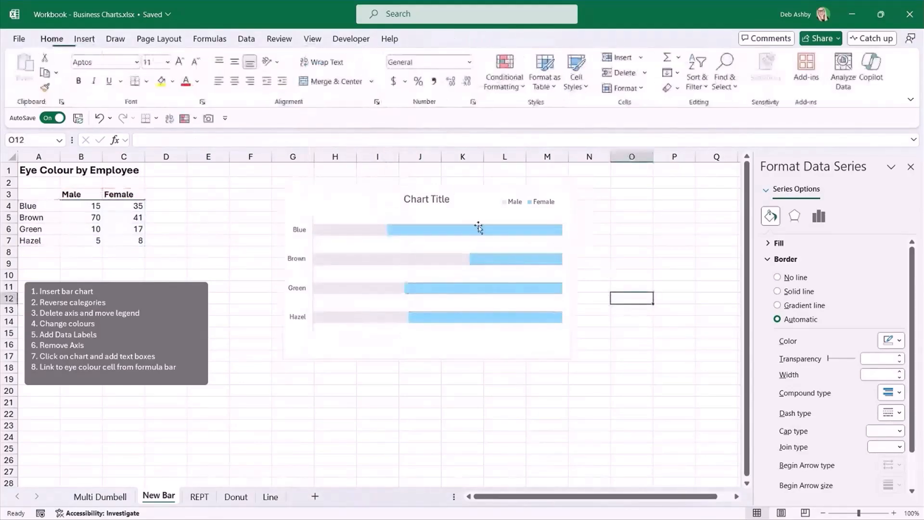
Set the bars' gap width to 115% and add data labels to the Male series.
left_click(340, 232)
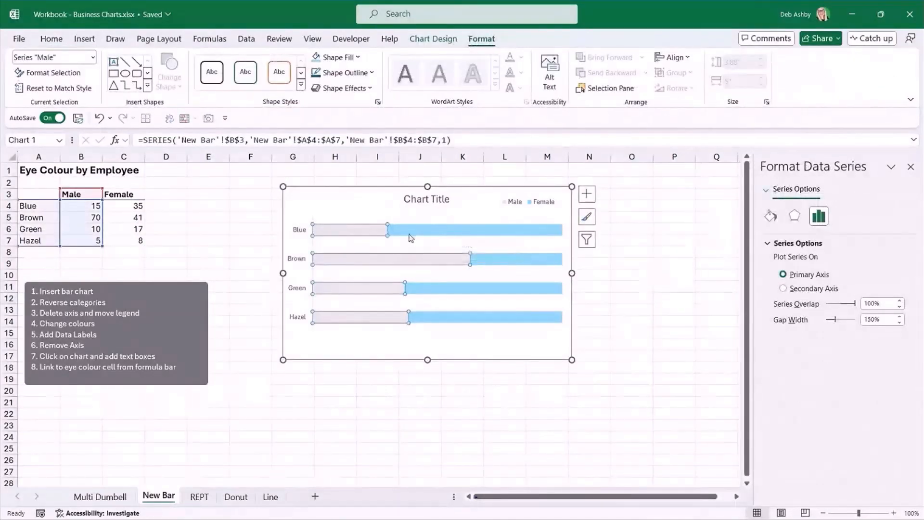
mouse_move(362, 236)
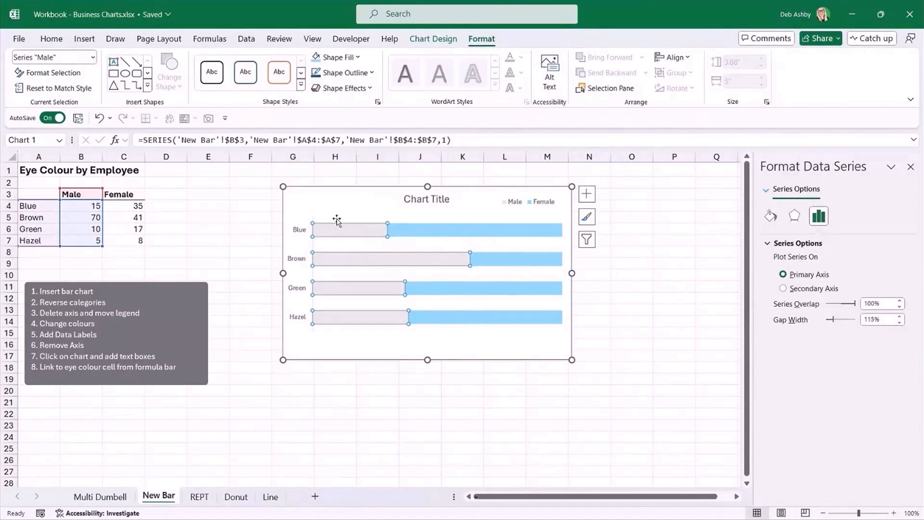
right_click(360, 232)
left_click(392, 331)
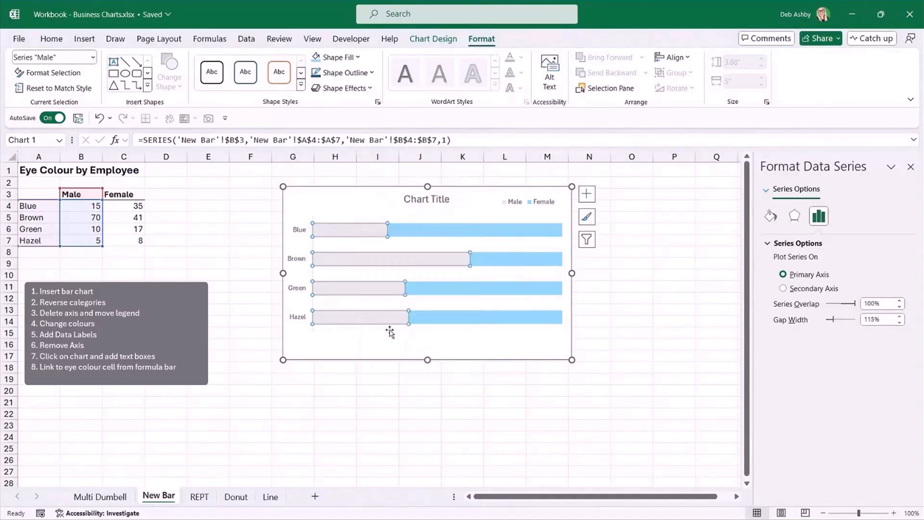
Add data labels to the Female series bars.
left_click(443, 230)
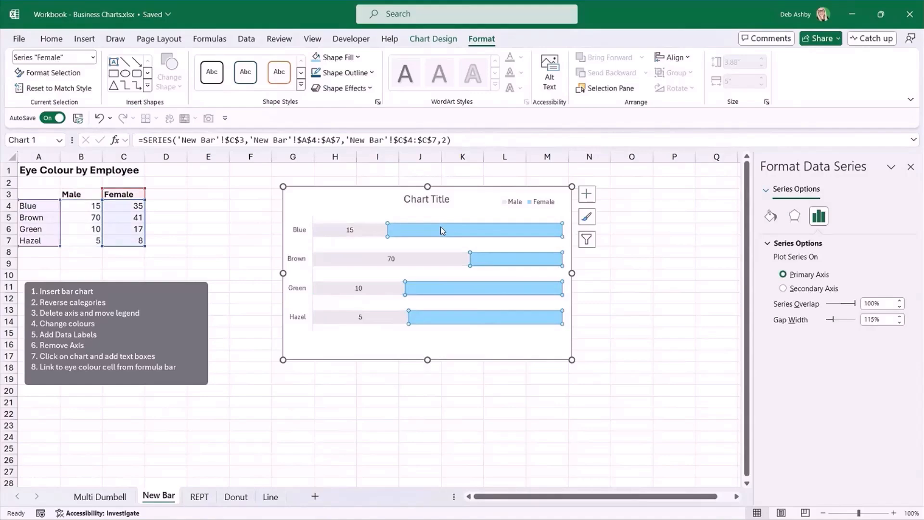
right_click(442, 231)
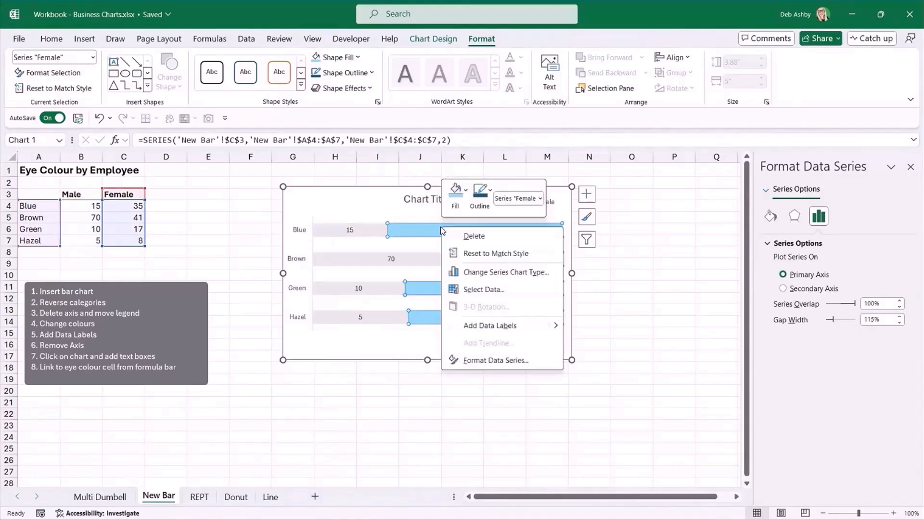
left_click(479, 326)
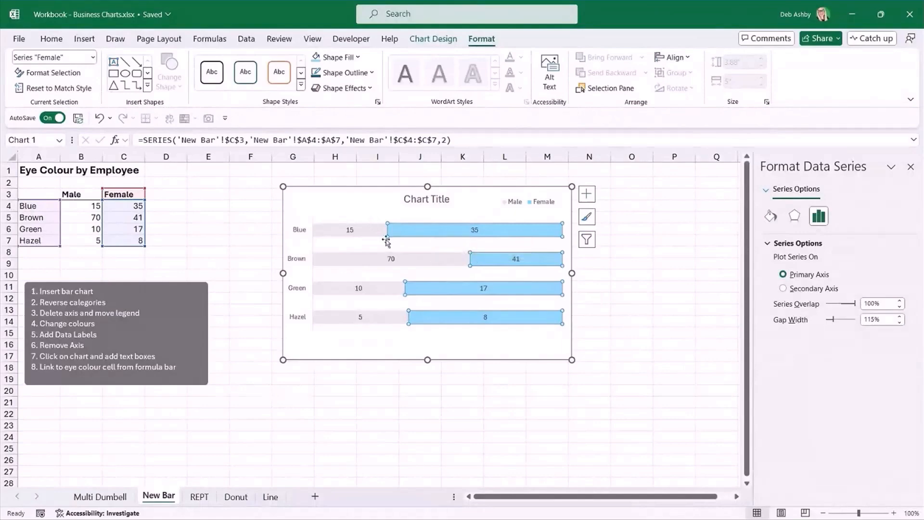
Set the label position to Inside End for the Female data labels and Inside Base for the Male data labels.
left_click(475, 231)
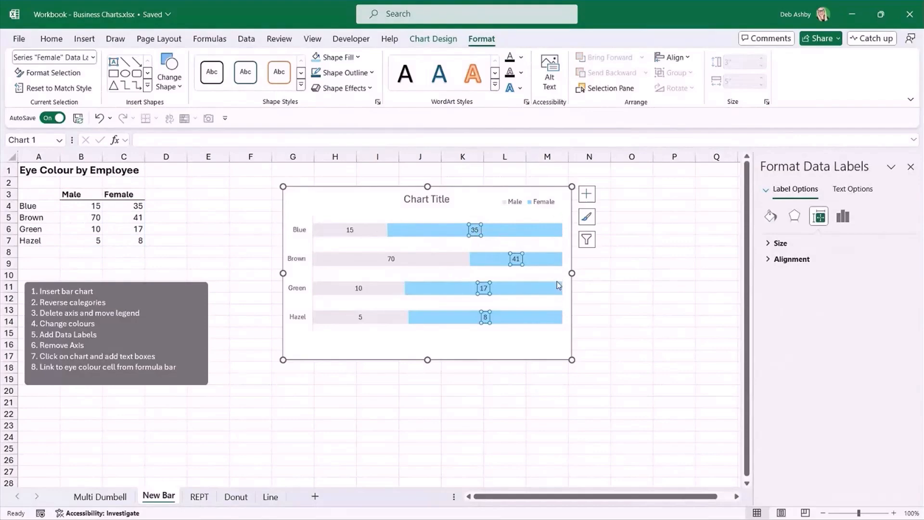
left_click(843, 217)
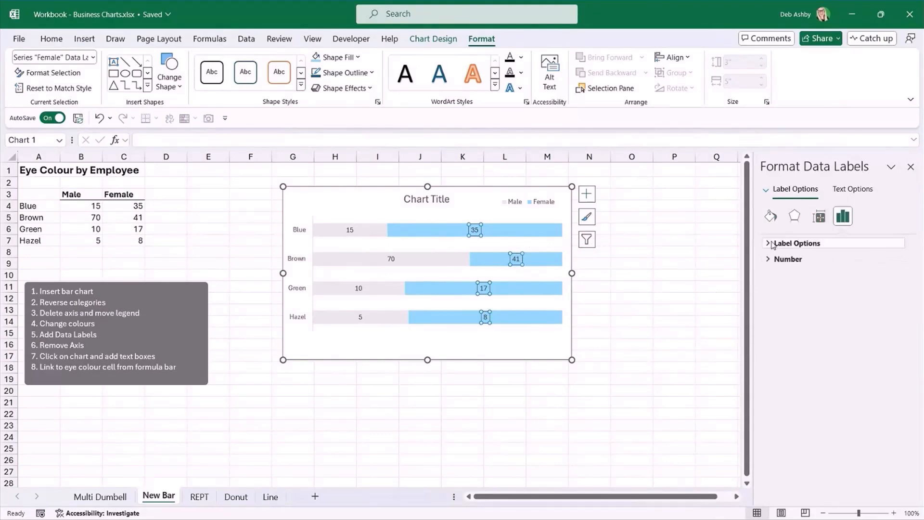
left_click(769, 244)
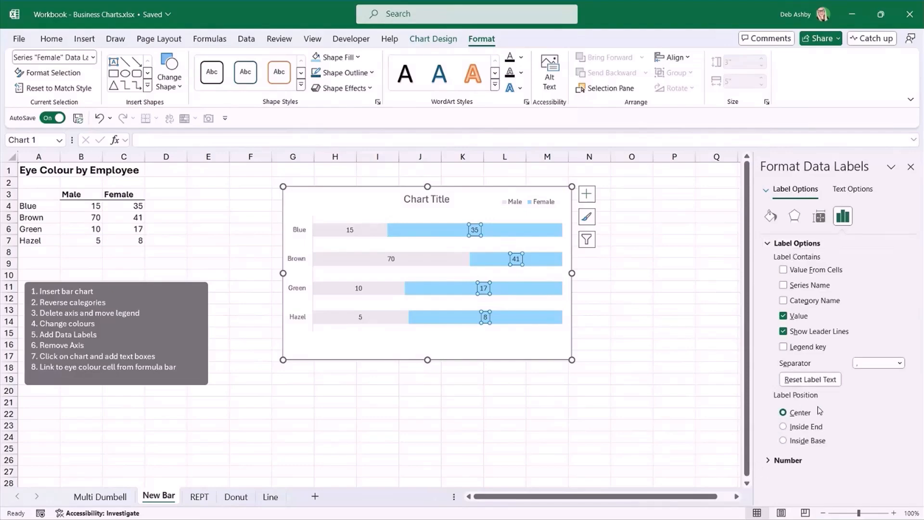
left_click(783, 426)
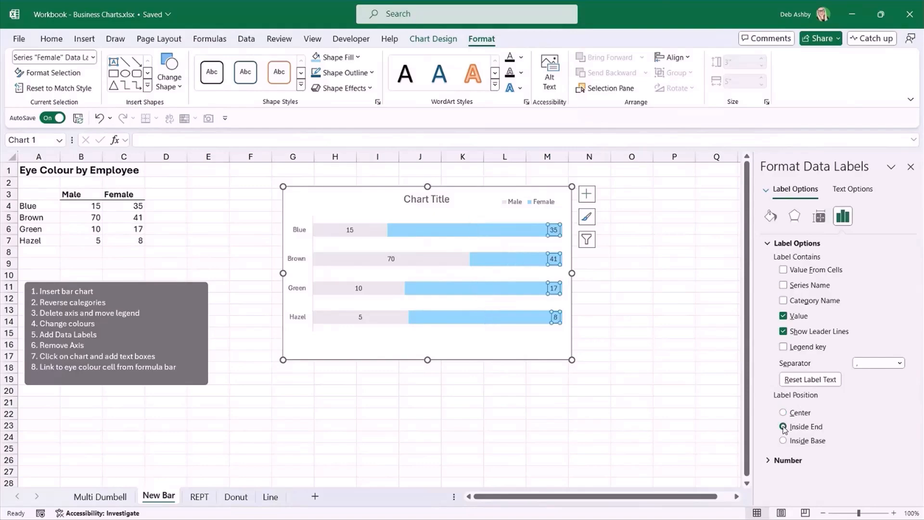
left_click(352, 232)
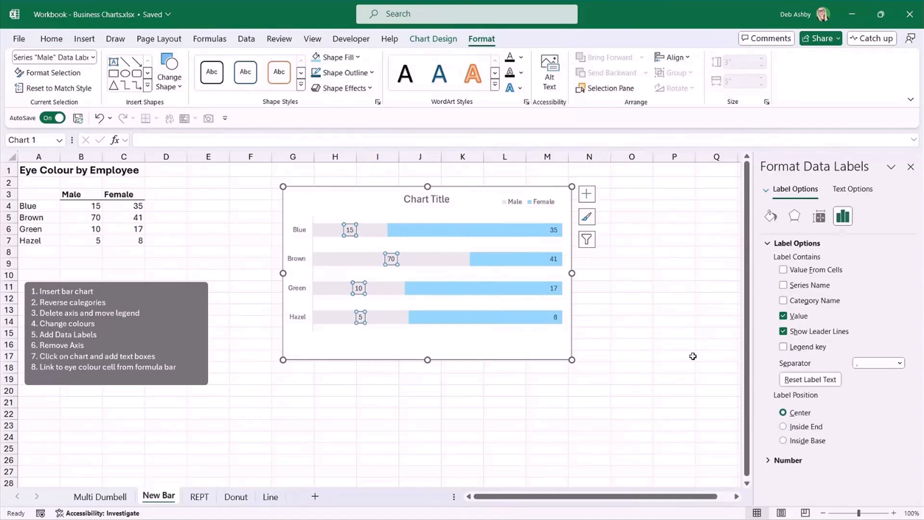
left_click(783, 440)
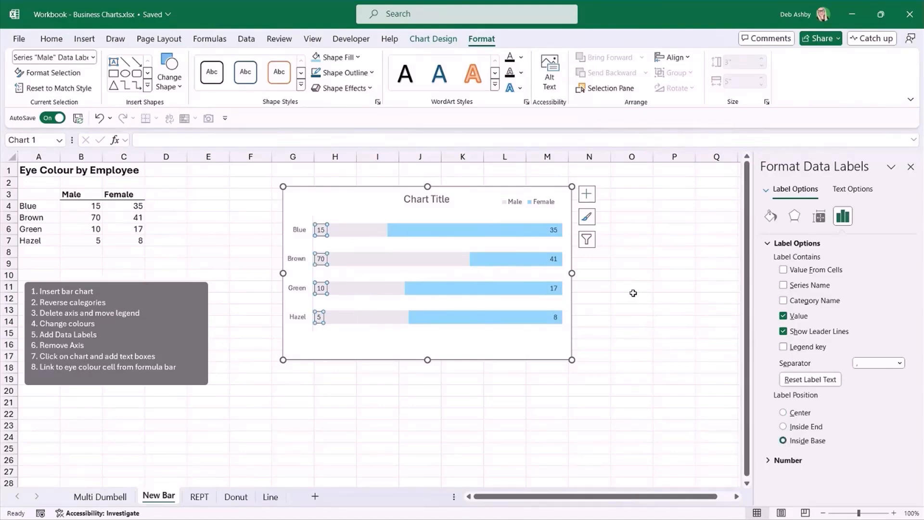
Format the Male data labels as size 10, bold, in the white theme font colour.
left_click(52, 40)
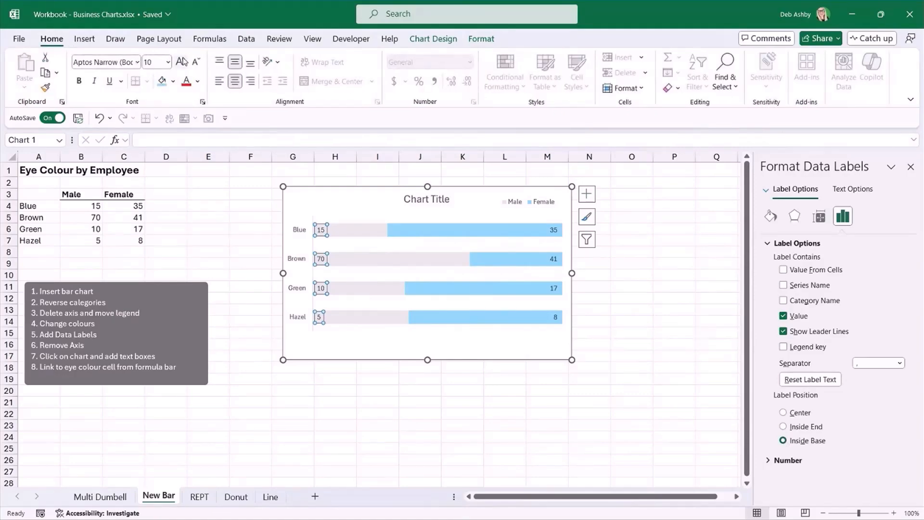
left_click(182, 62)
left_click(79, 82)
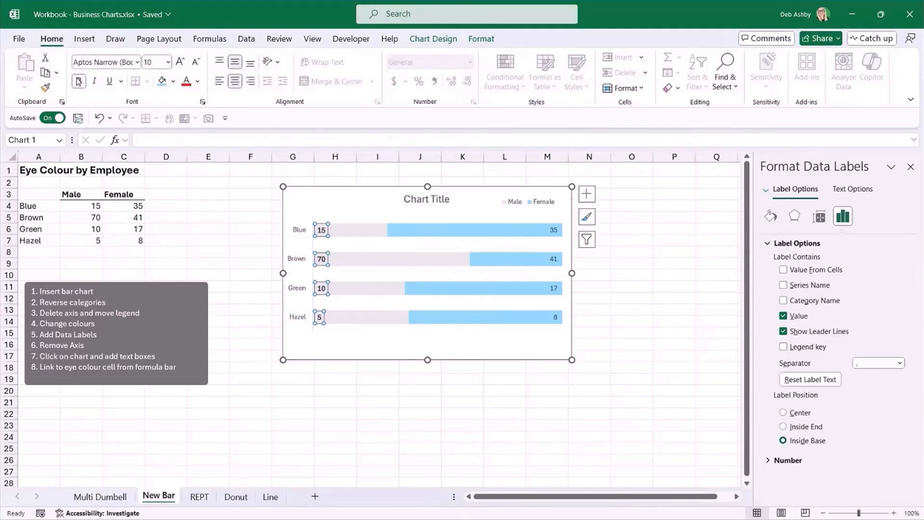
left_click(198, 81)
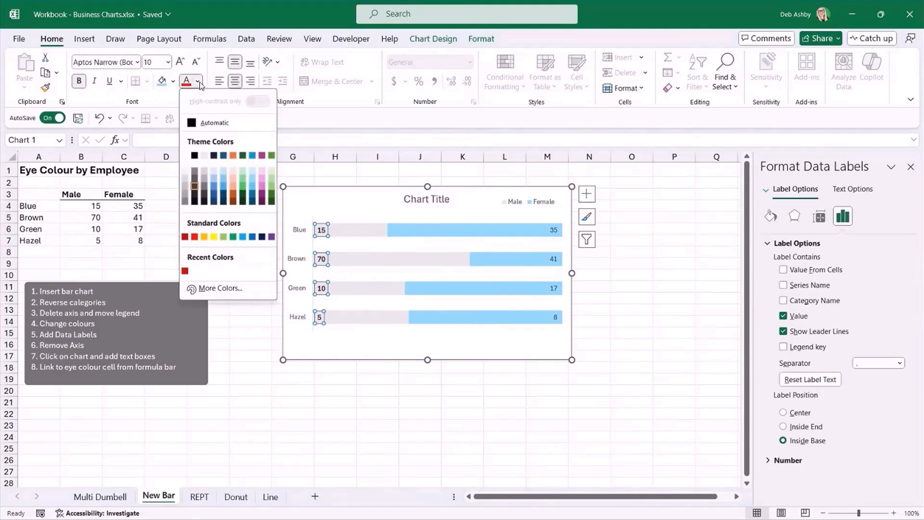
left_click(204, 155)
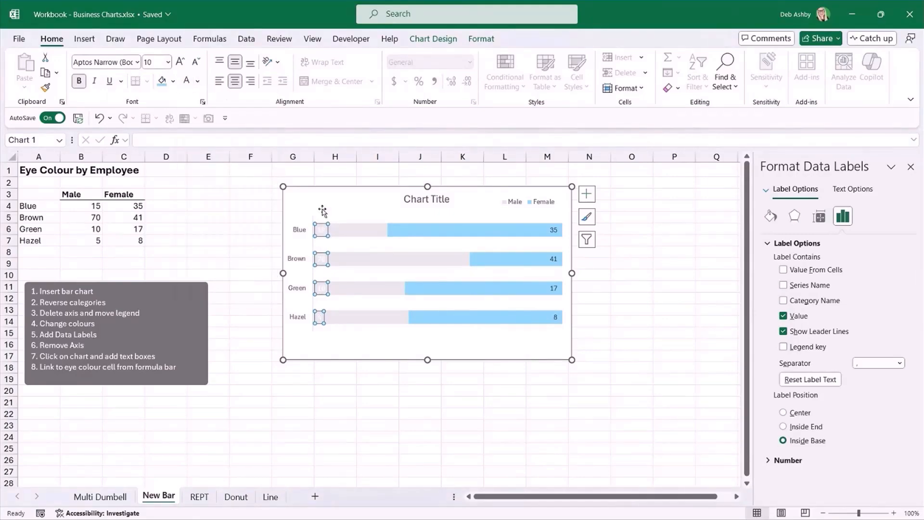
Format the Female data labels as size 10, bold, with a white font colour.
left_click(555, 230)
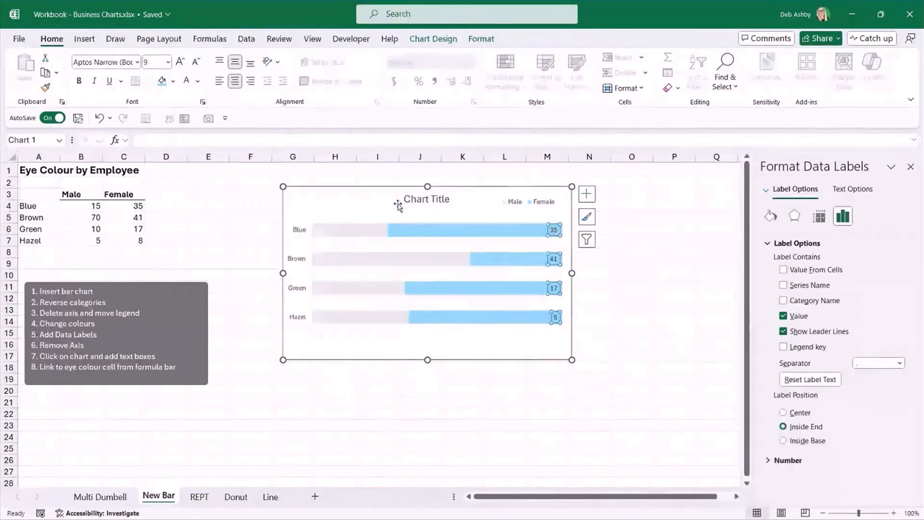
left_click(181, 63)
left_click(79, 81)
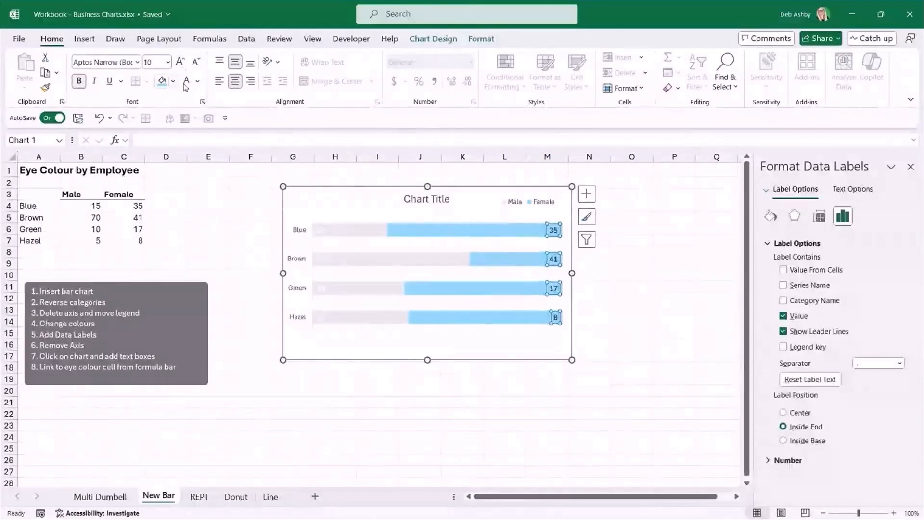
left_click(186, 82)
left_click(643, 254)
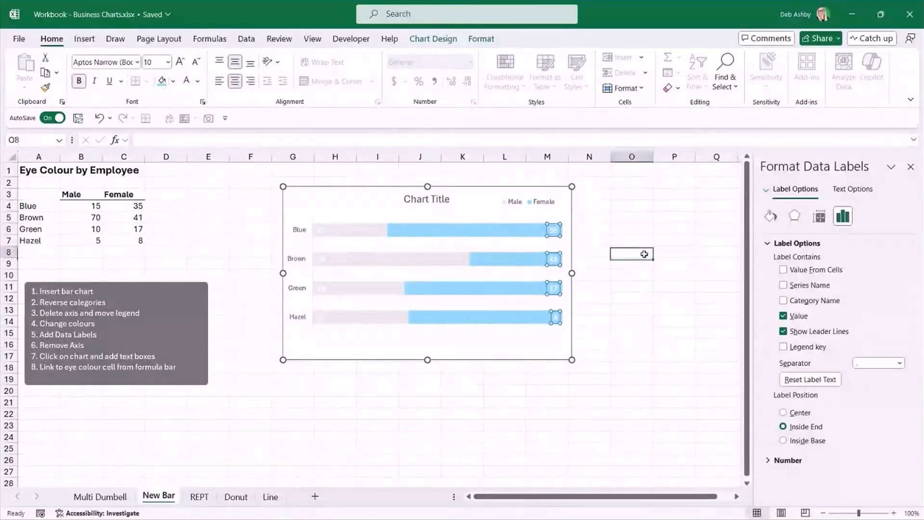
Fill the Male series bars with the recently used red colour.
left_click(373, 233)
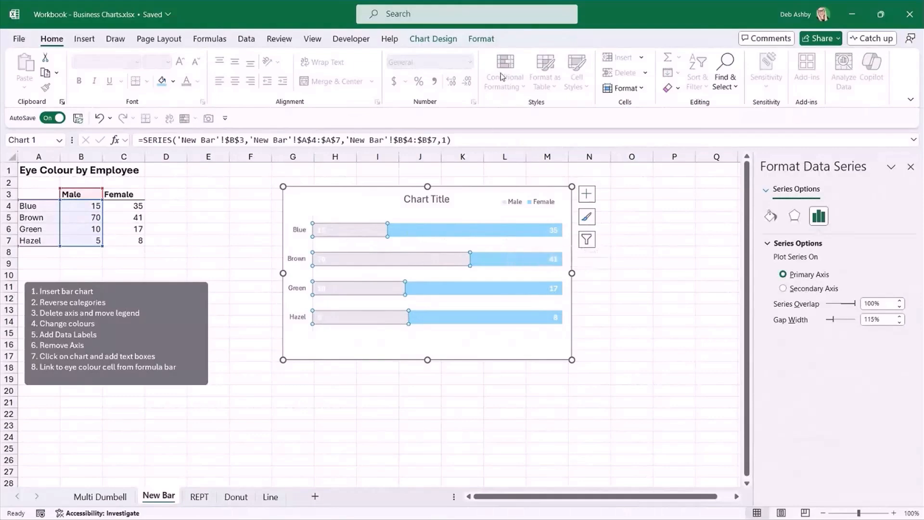
left_click(481, 39)
left_click(359, 58)
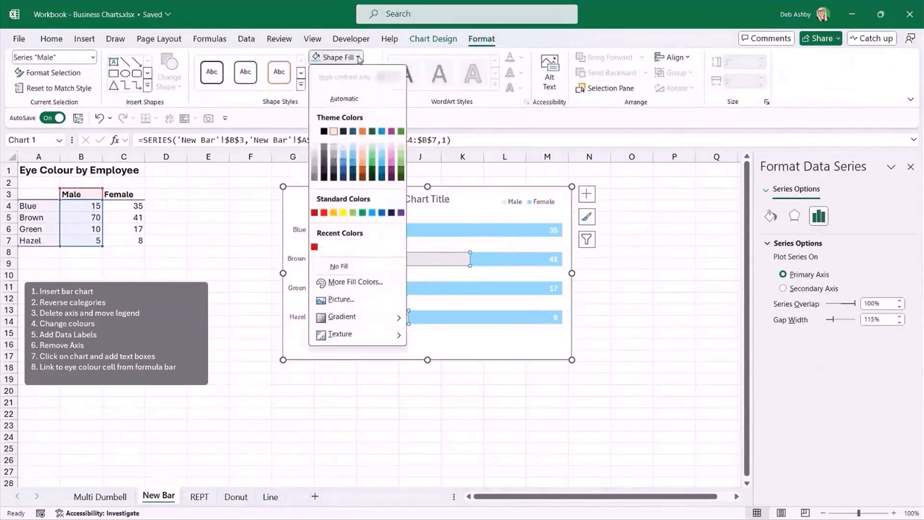
left_click(315, 247)
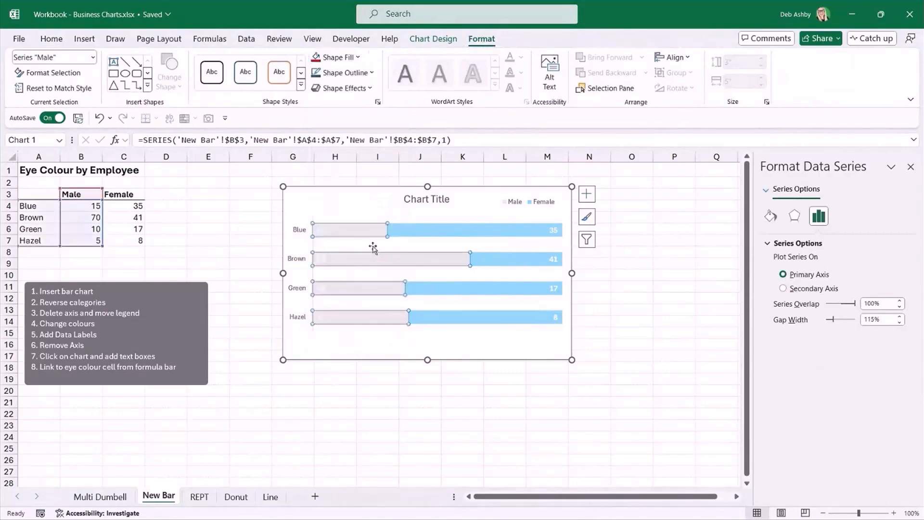
Fill the Female series bars with a dark grey theme colour.
left_click(440, 235)
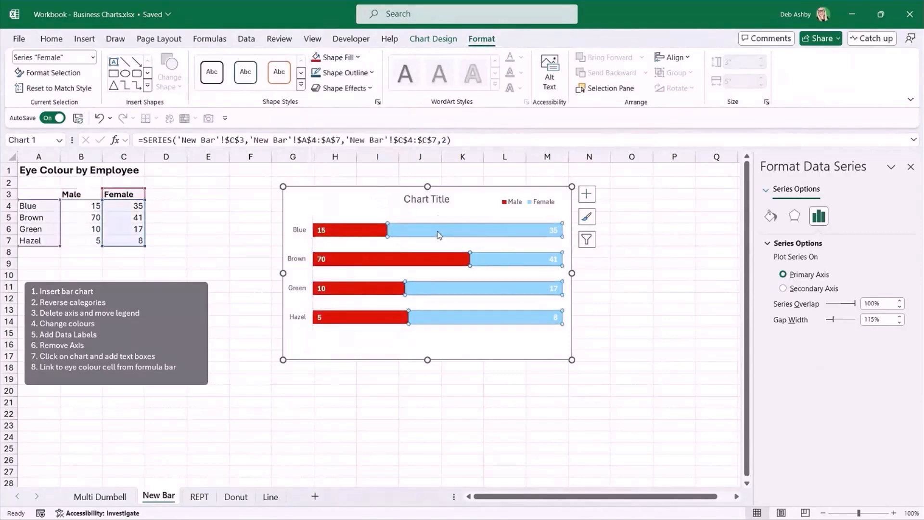
left_click(359, 59)
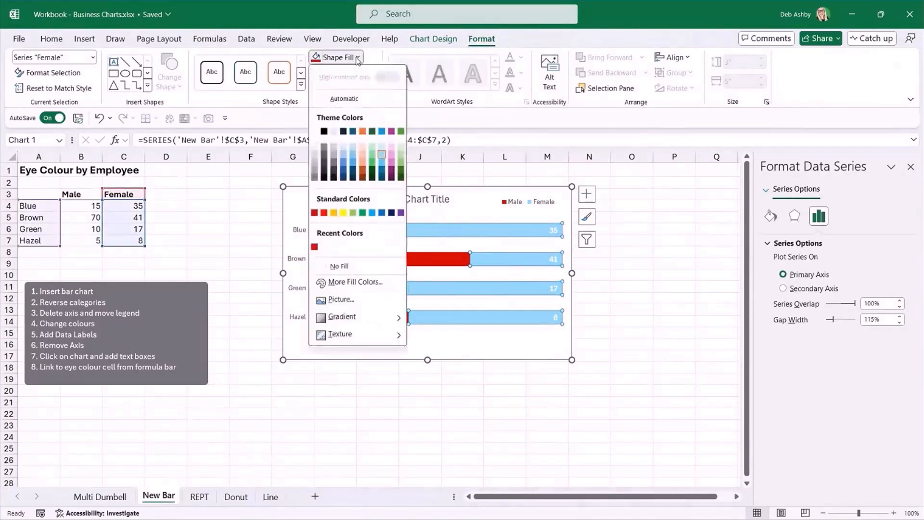
left_click(334, 163)
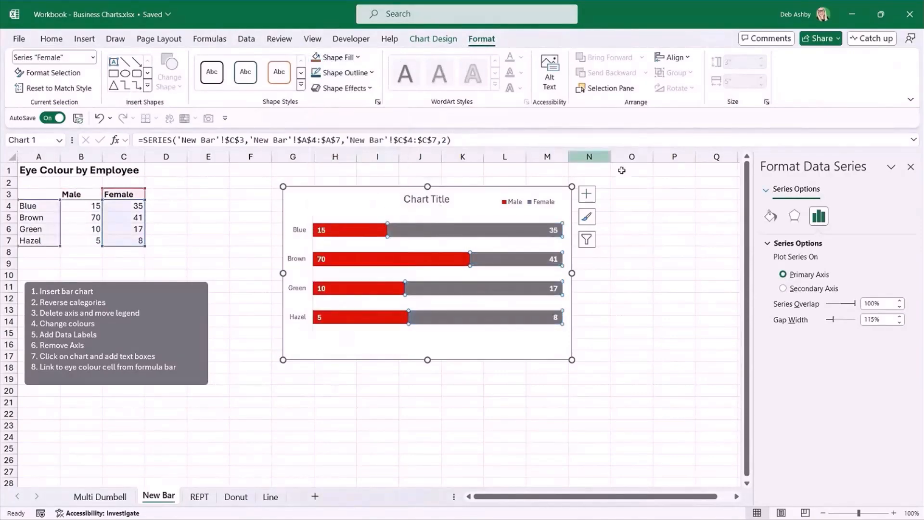
left_click(650, 252)
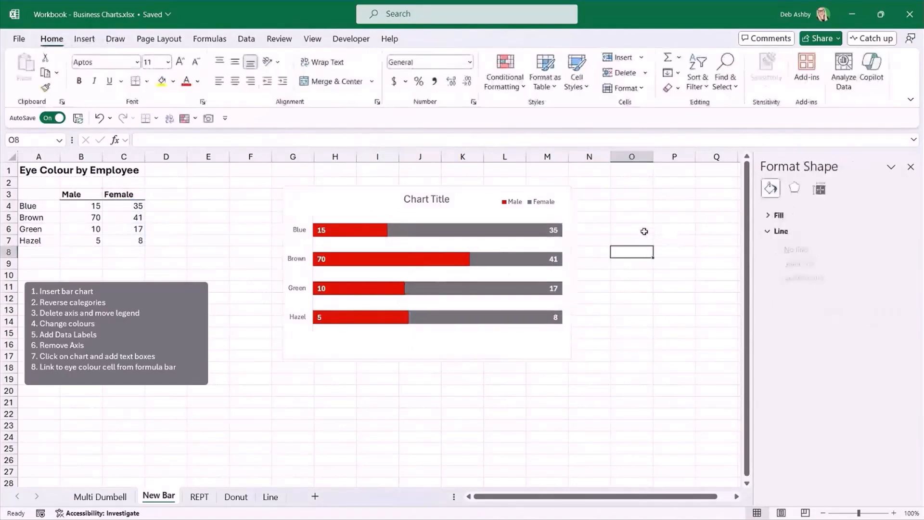
Shift the chart slightly up and to the left, and delete its vertical category axis.
left_click(477, 196)
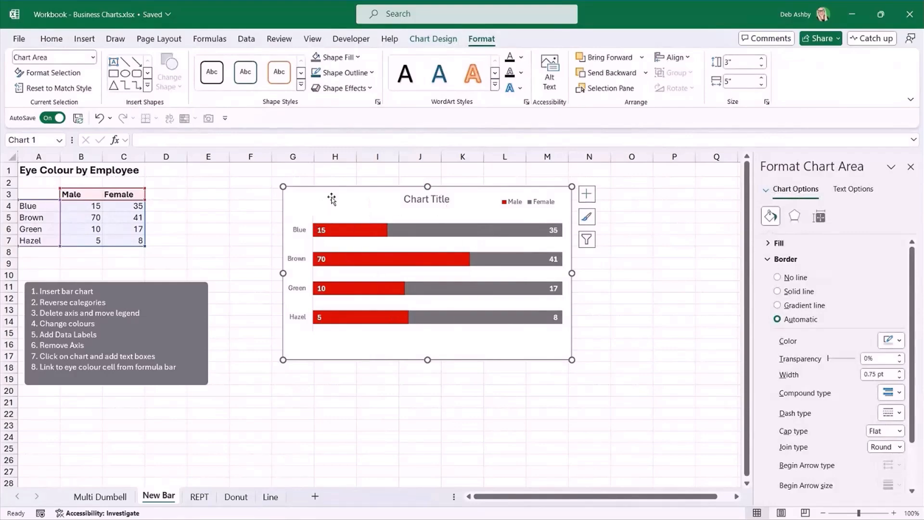
left_click_drag(330, 192, 320, 188)
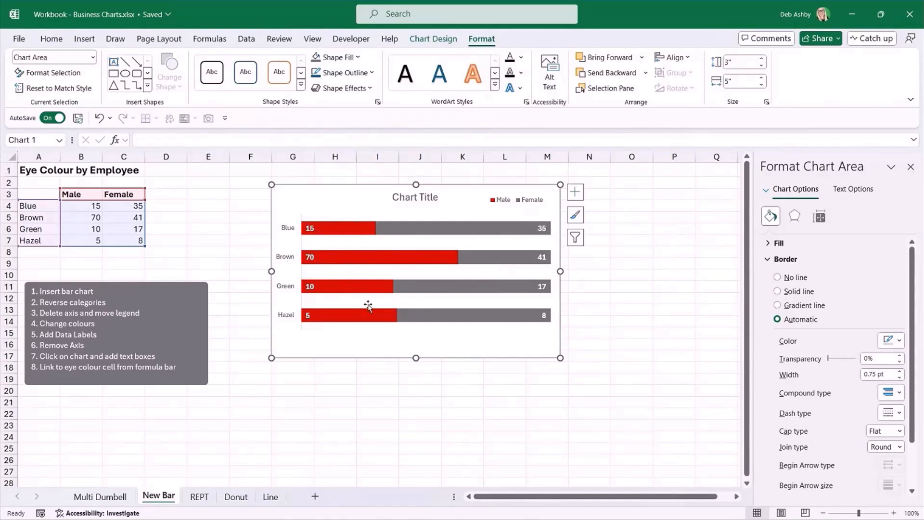
left_click(289, 217)
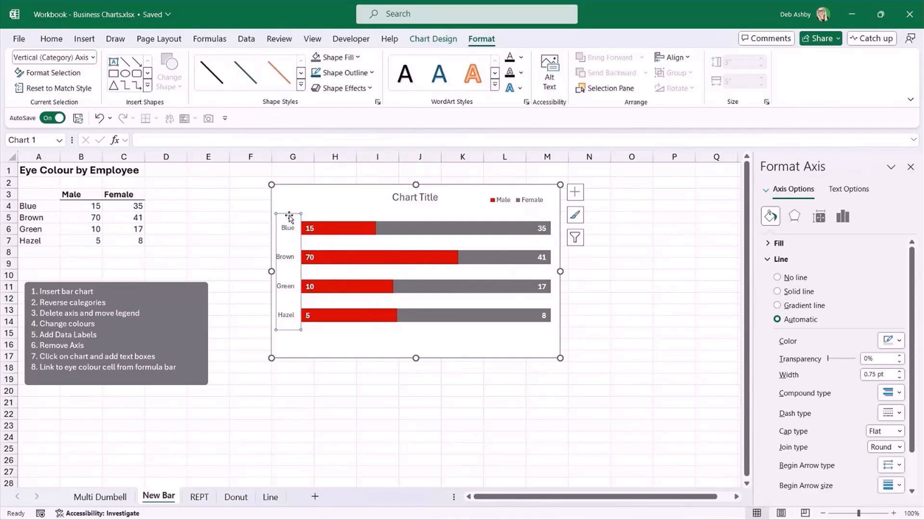
left_click(289, 208)
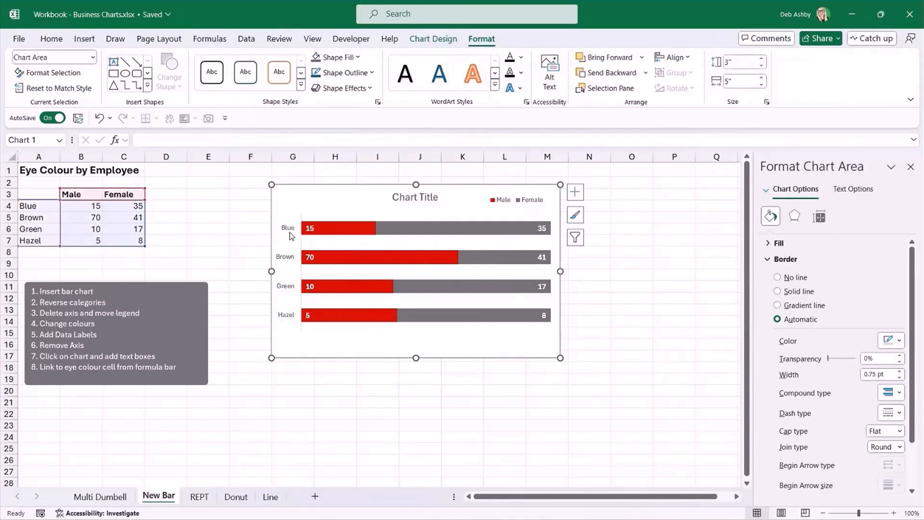
left_click(289, 231)
key("Delete")
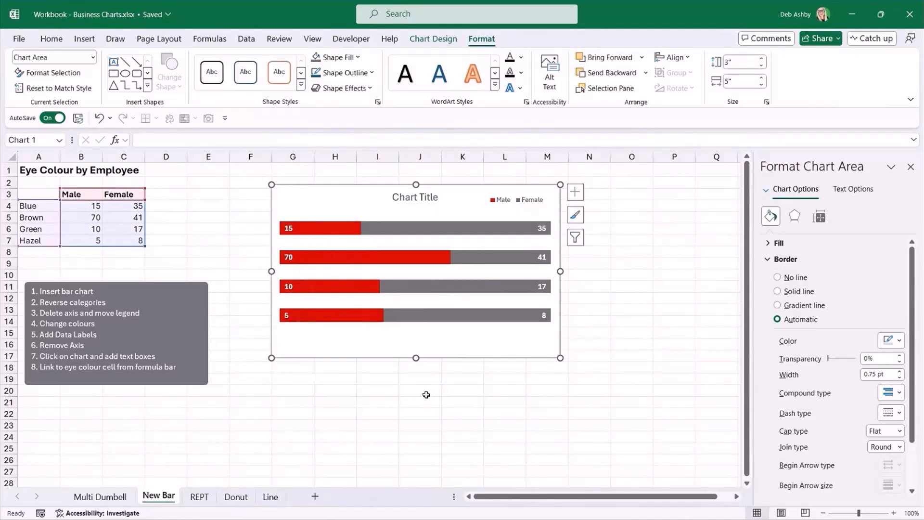
left_click(619, 436)
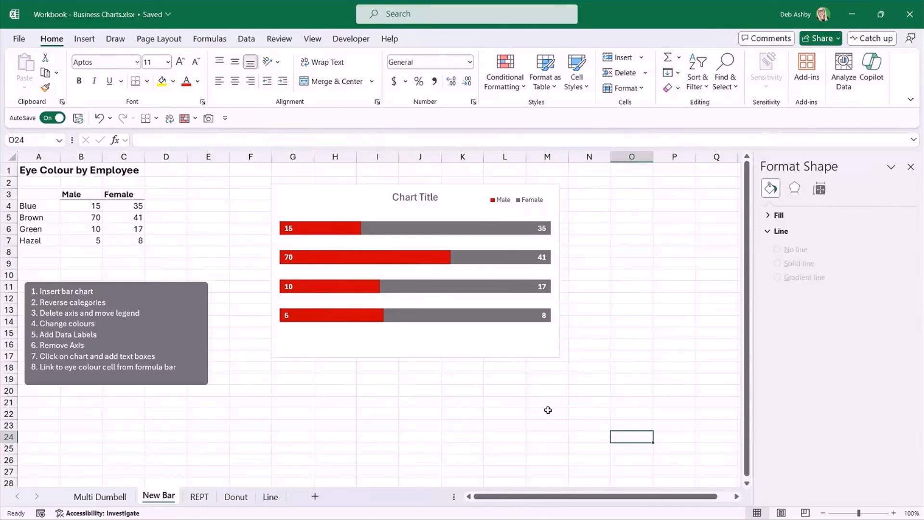
Draw a small text box inside the chart above the left end of the first bar.
left_click(412, 348)
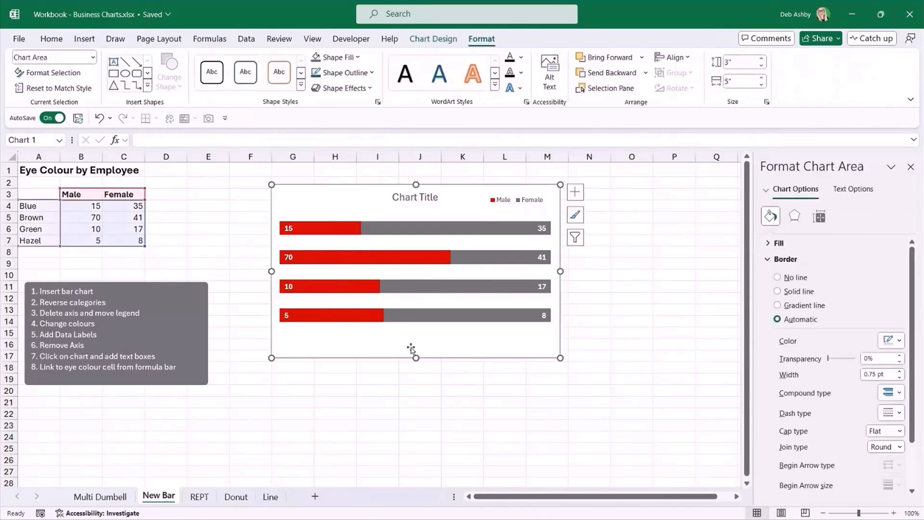
left_click(83, 39)
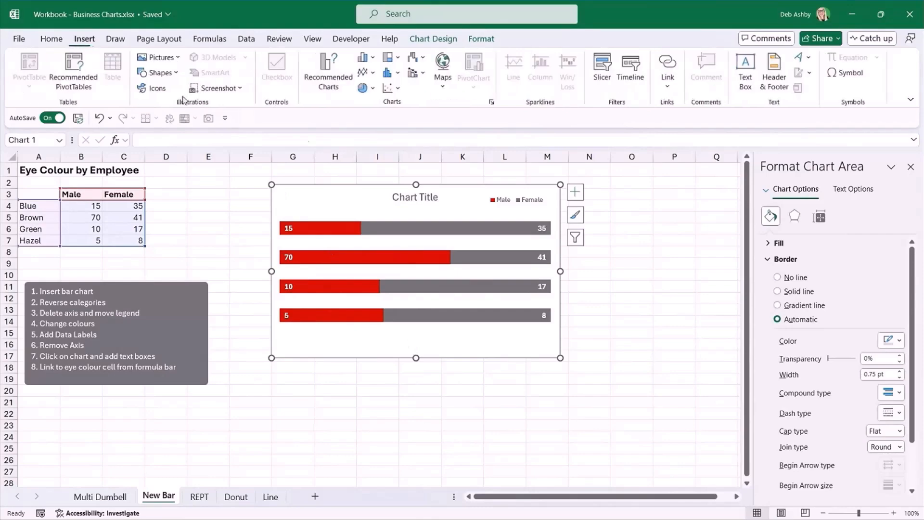
left_click(746, 78)
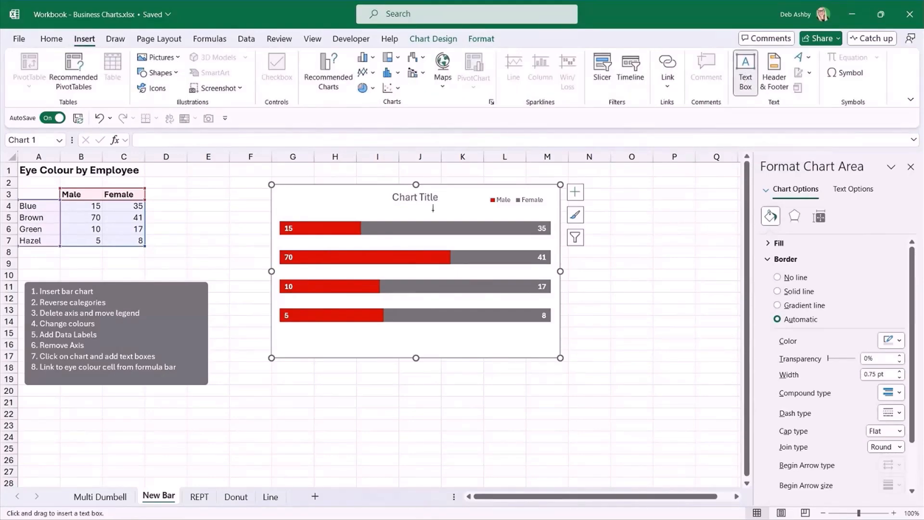
left_click_drag(284, 199, 345, 216)
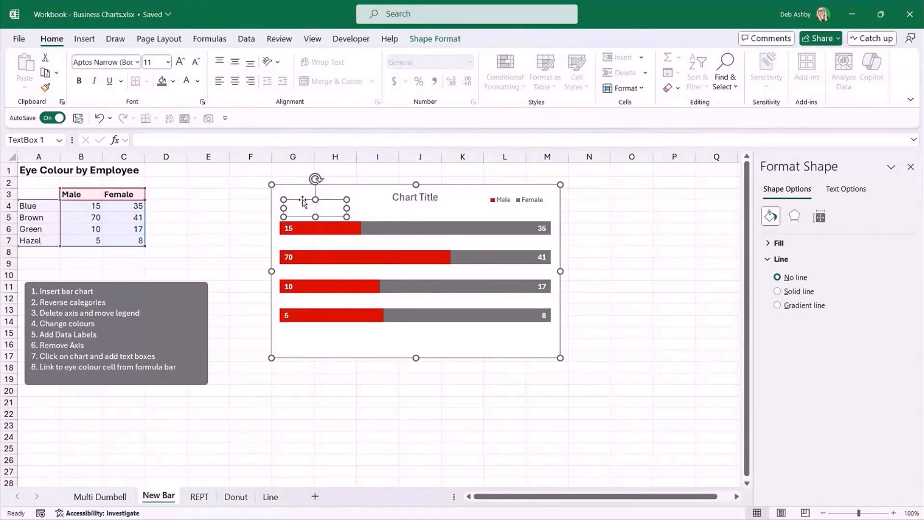
Link the text box to cell A4 on the New Bar sheet and align it just above the start of the first bar.
left_click(146, 139)
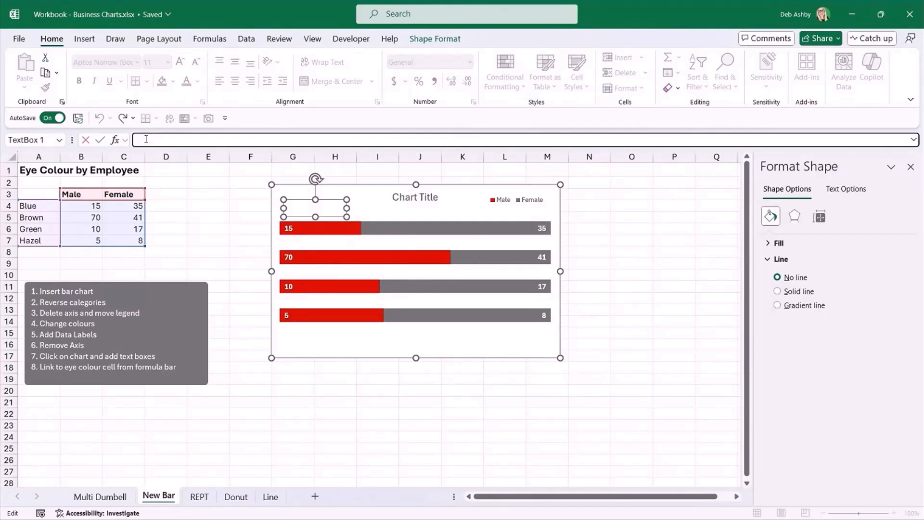
type("=")
left_click(44, 208)
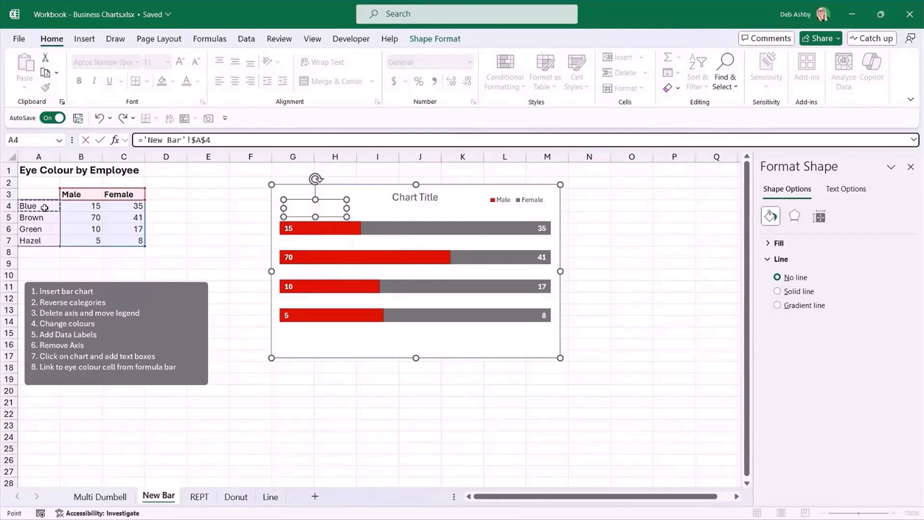
key("Return")
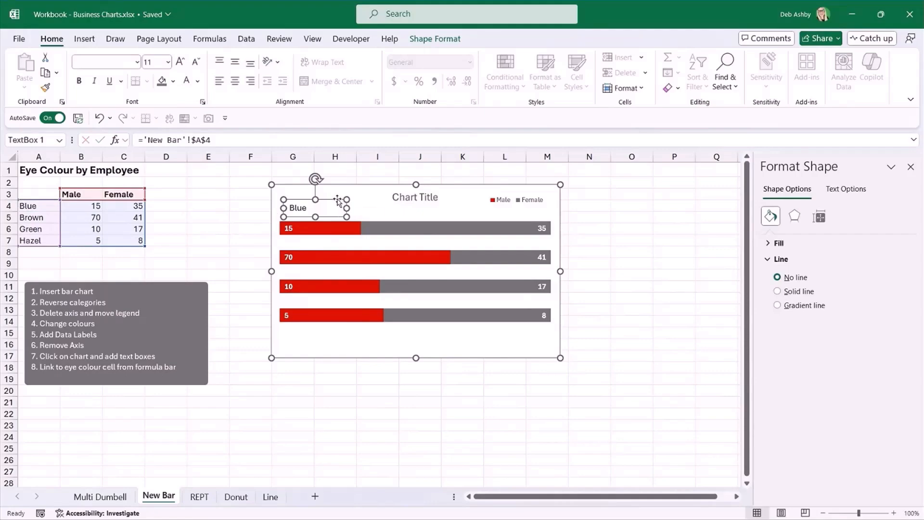
left_click_drag(335, 200, 325, 204)
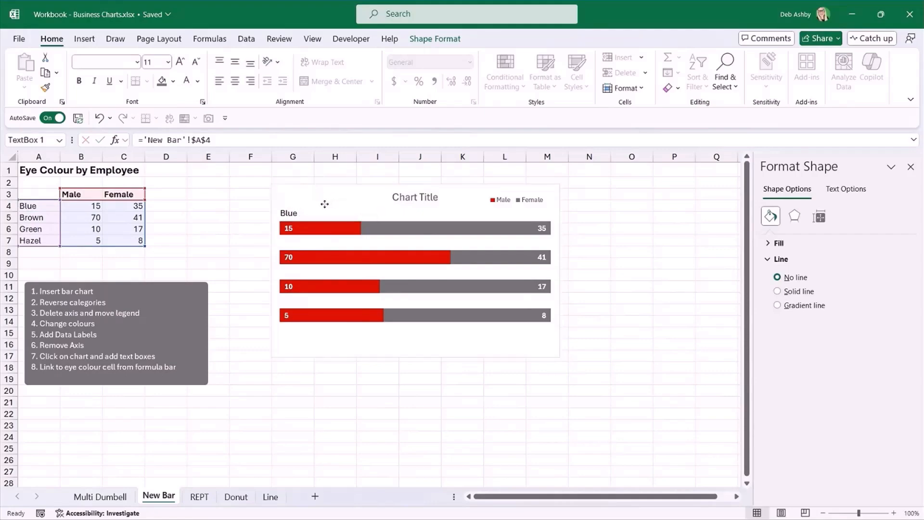
left_click(617, 229)
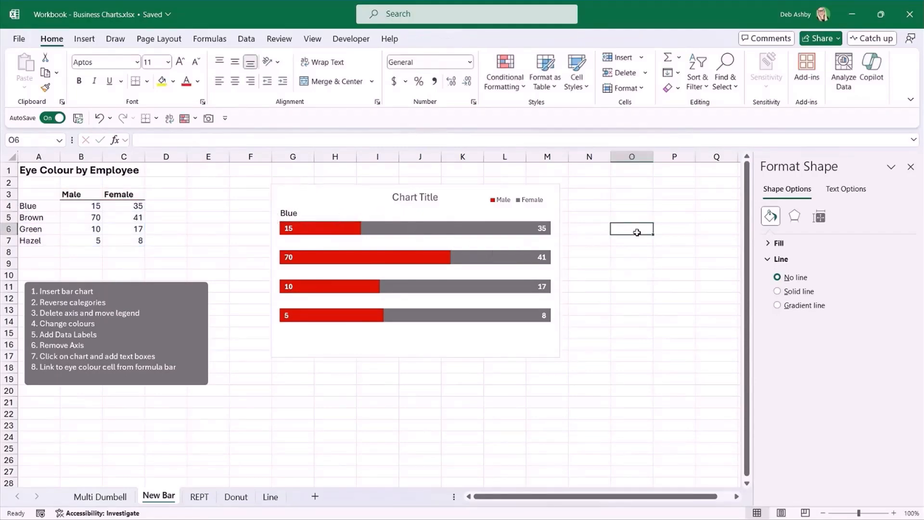
Move the whole chart, including its text box, slightly down and to the left on the sheet.
left_click(356, 198)
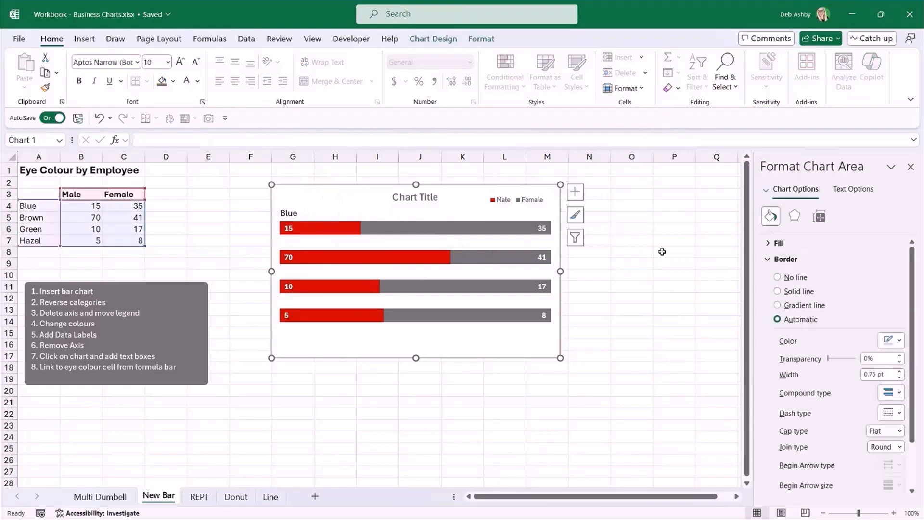
left_click(663, 235)
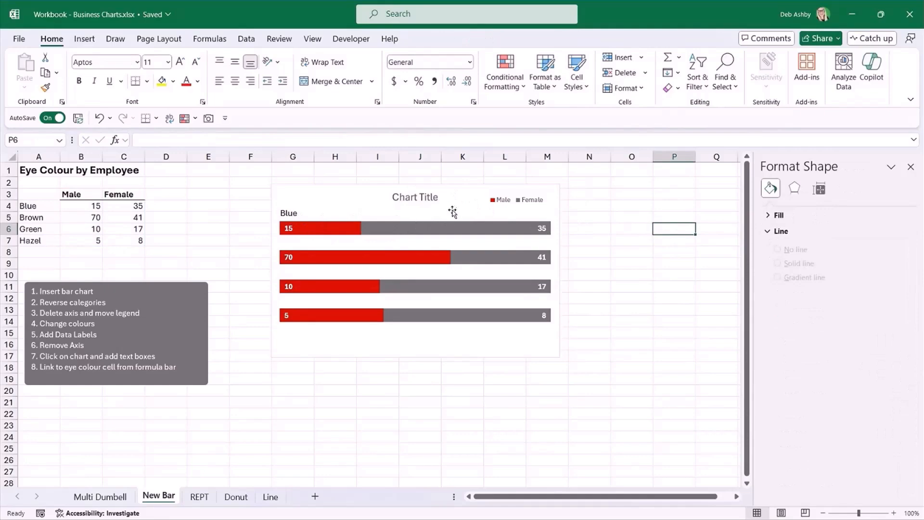
left_click(455, 195)
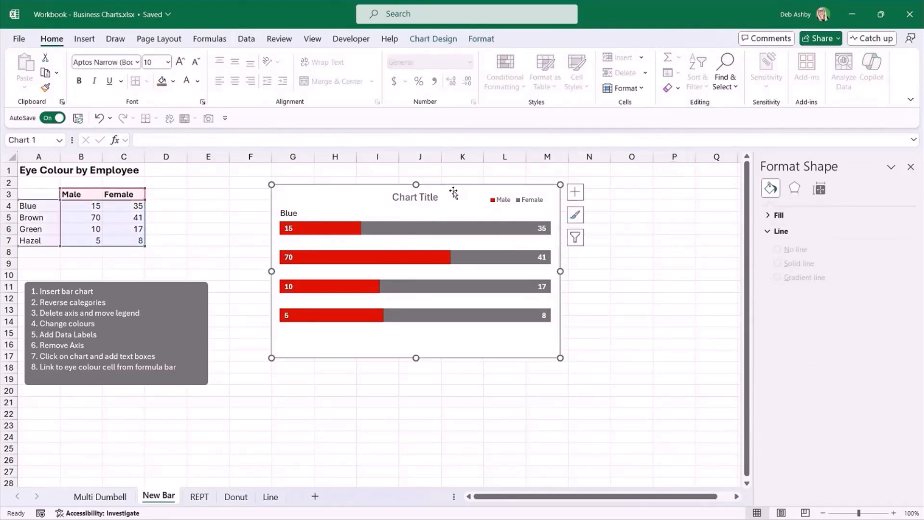
mouse_move(453, 190)
left_mouse_down()
mouse_move(386, 289)
mouse_move(514, 193)
mouse_move(467, 251)
mouse_move(450, 193)
left_mouse_up()
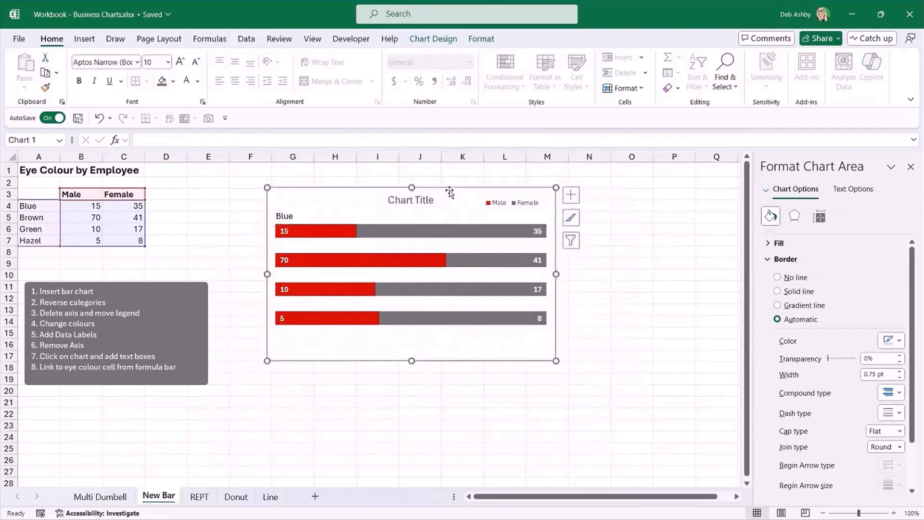
left_click(664, 263)
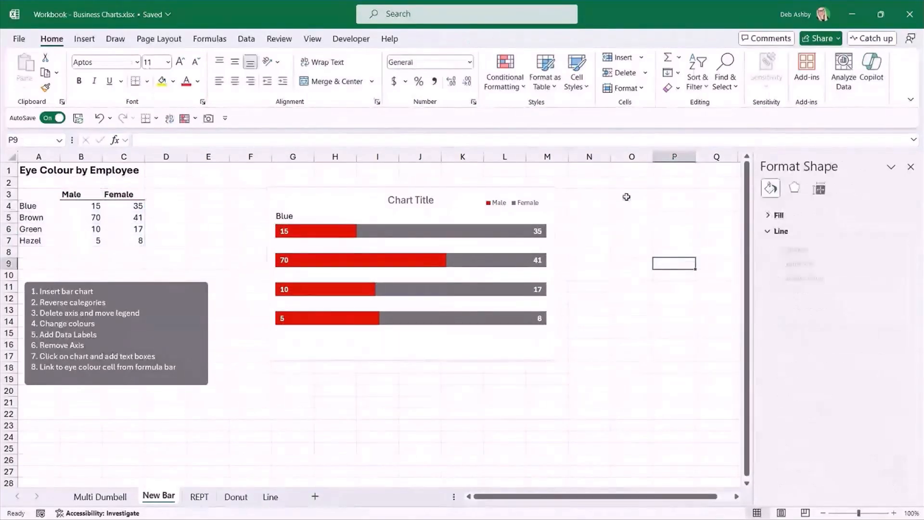
left_click(638, 220)
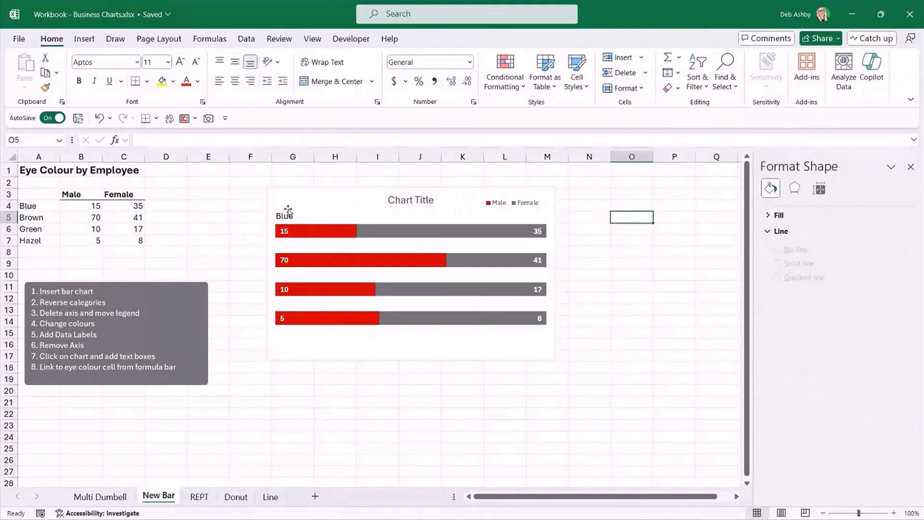
Duplicate the linked Blue text box within the chart and place a copy just above the start of each of the other three bars.
left_click(346, 195)
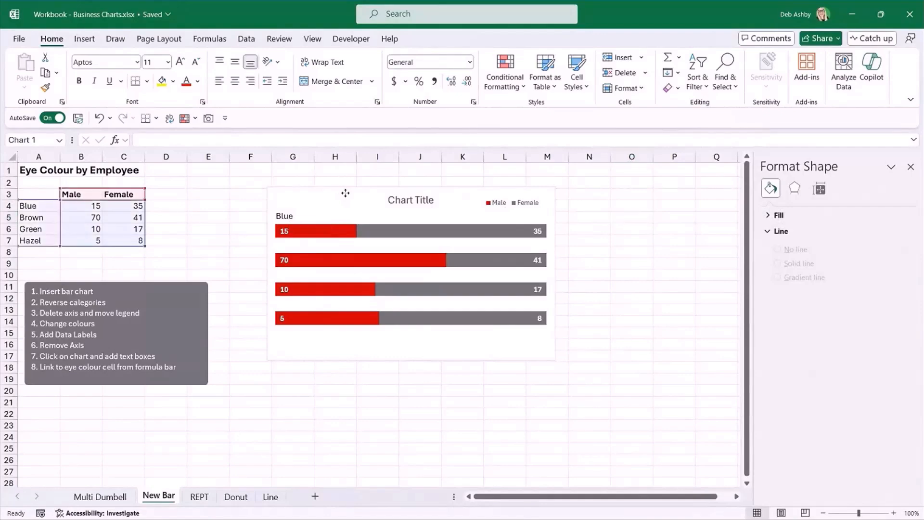
left_click(286, 215)
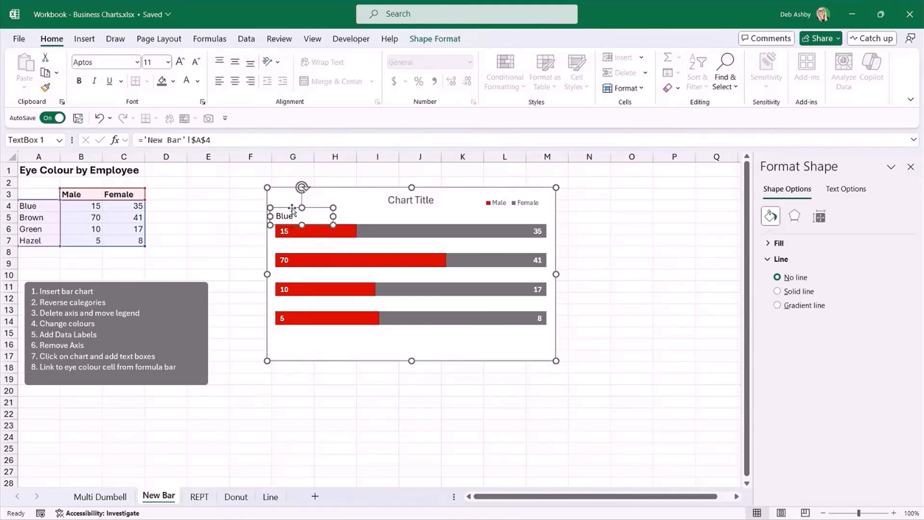
left_click_drag(294, 212, 293, 298)
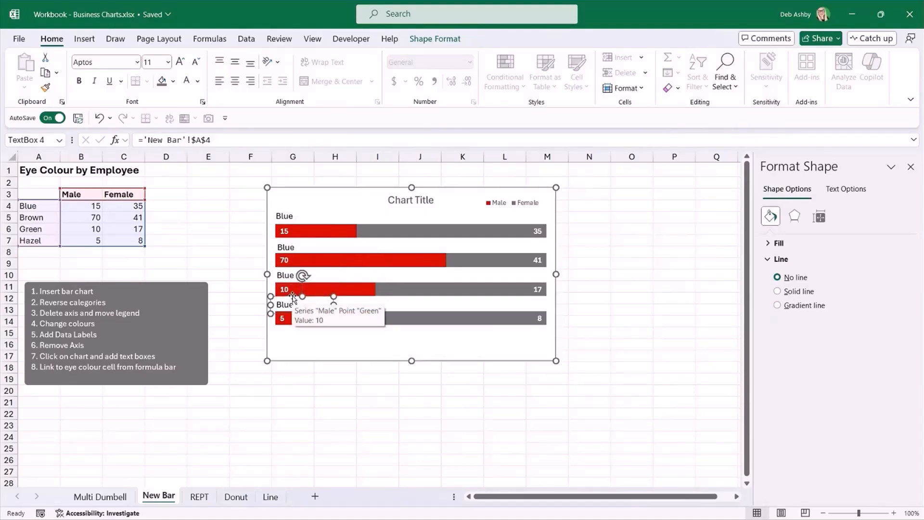
Relink the text box above the second bar to cell A5 on the New Bar sheet.
left_click(294, 247)
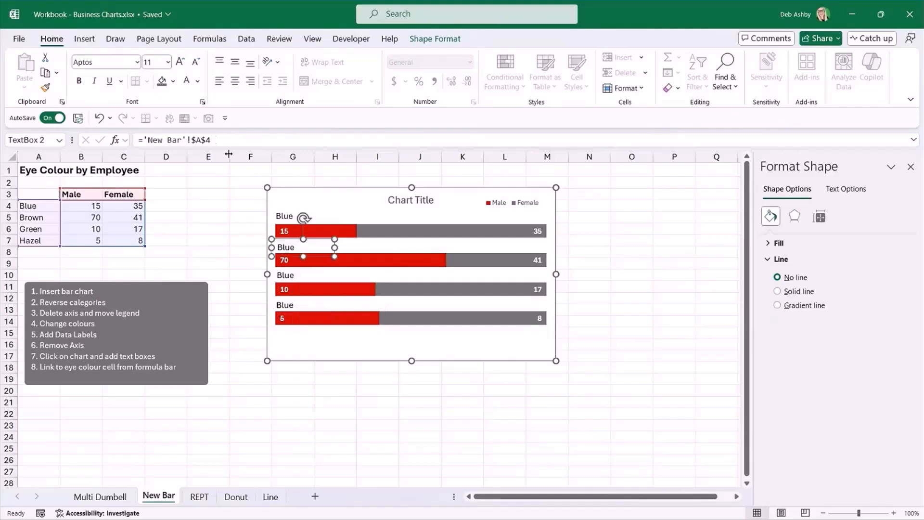
left_click(204, 140)
type("$")
left_click_drag(206, 141, 216, 142)
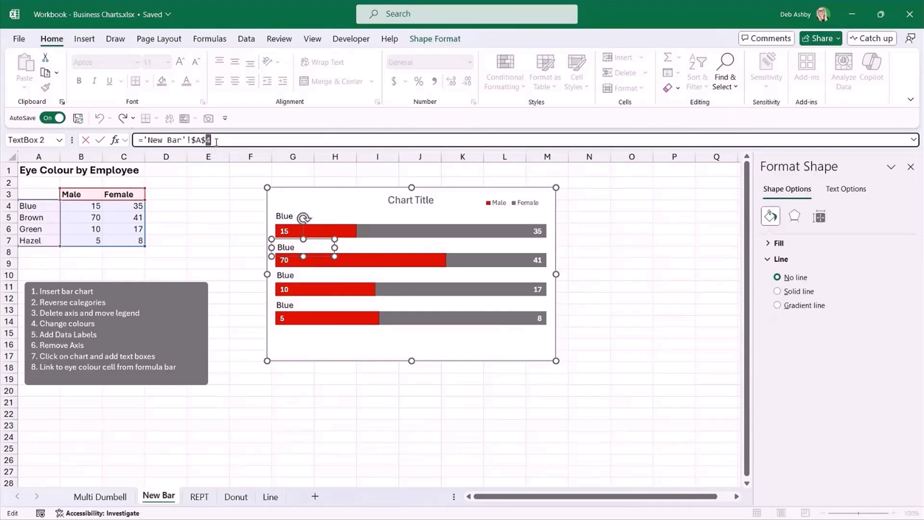
type("5")
key("Return")
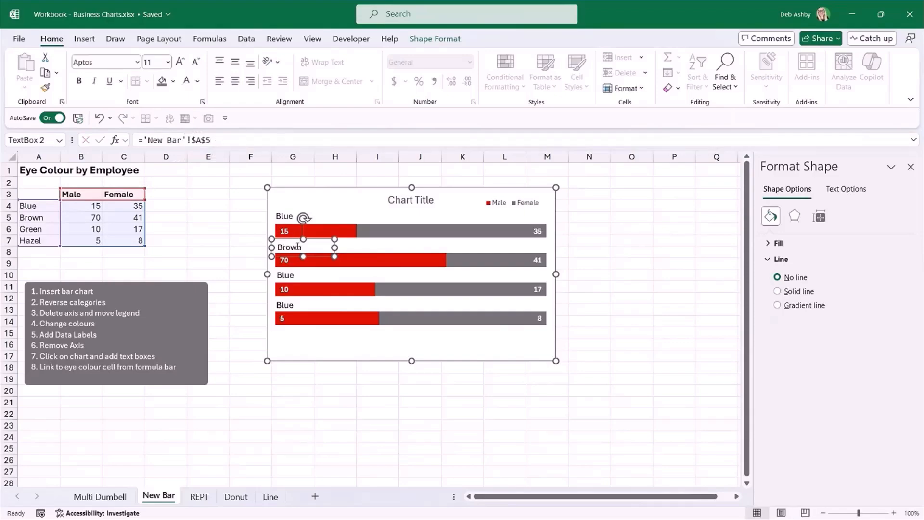
Relink the text box above the third bar to cell A6 on the New Bar sheet.
left_click(288, 276)
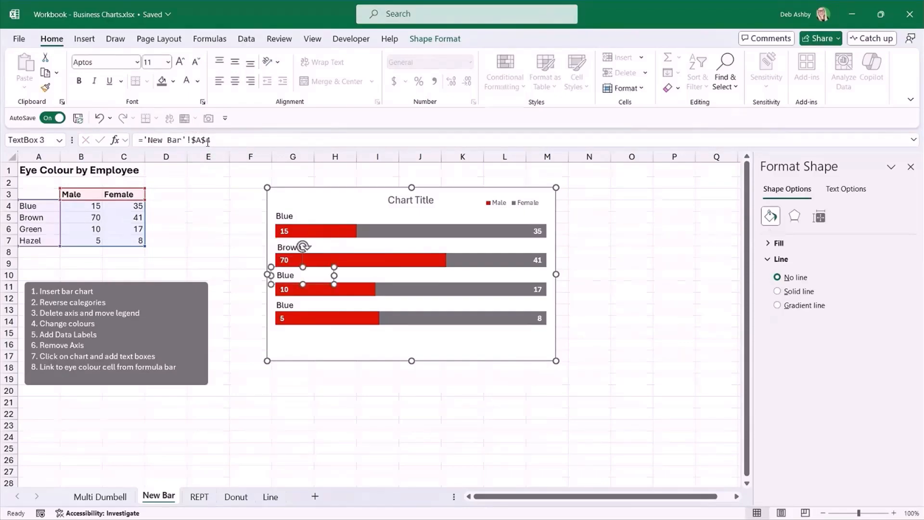
left_click_drag(207, 141, 214, 141)
type("6")
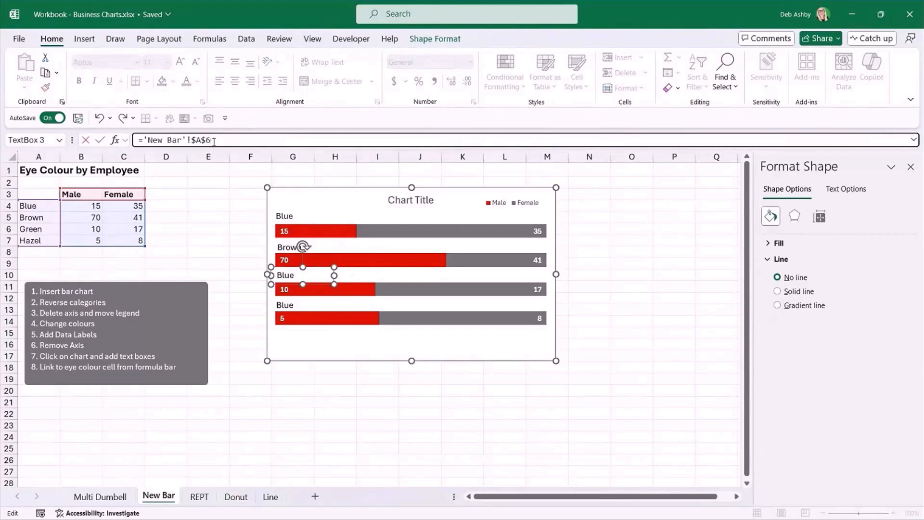
key("Return")
Relink the text box above the fourth bar to cell A7 on the New Bar sheet, and deselect the chart.
left_click(286, 304)
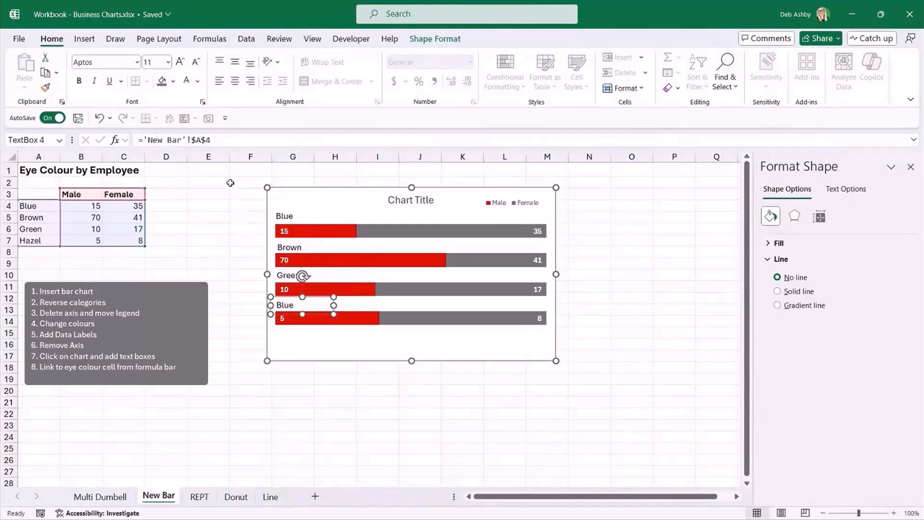
left_click_drag(207, 140, 217, 140)
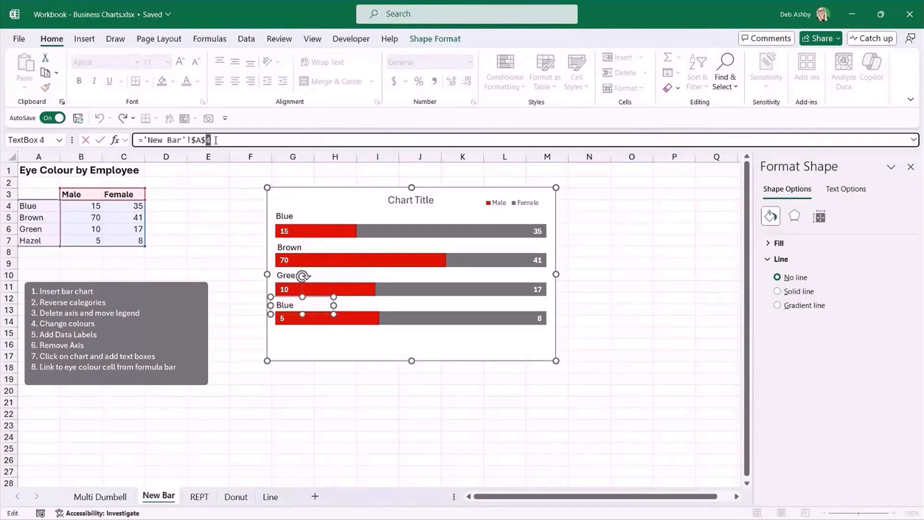
type("7")
key("Return")
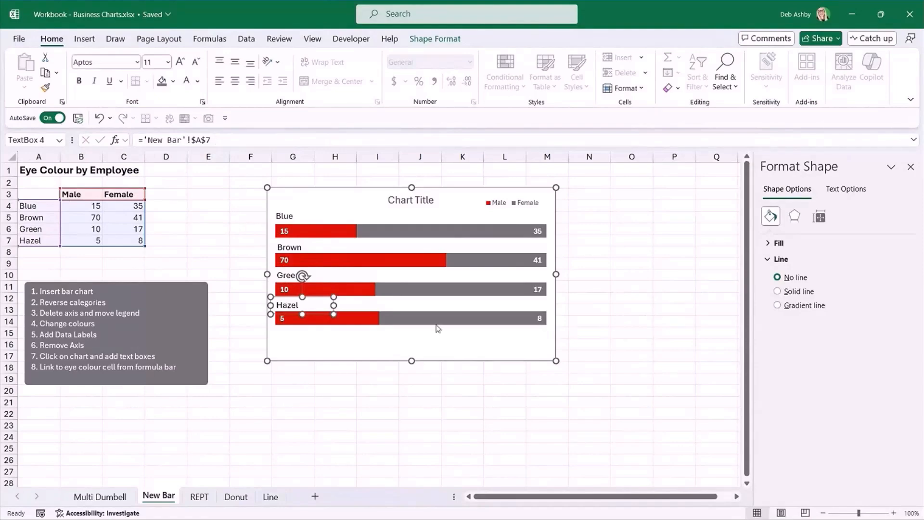
left_click(631, 296)
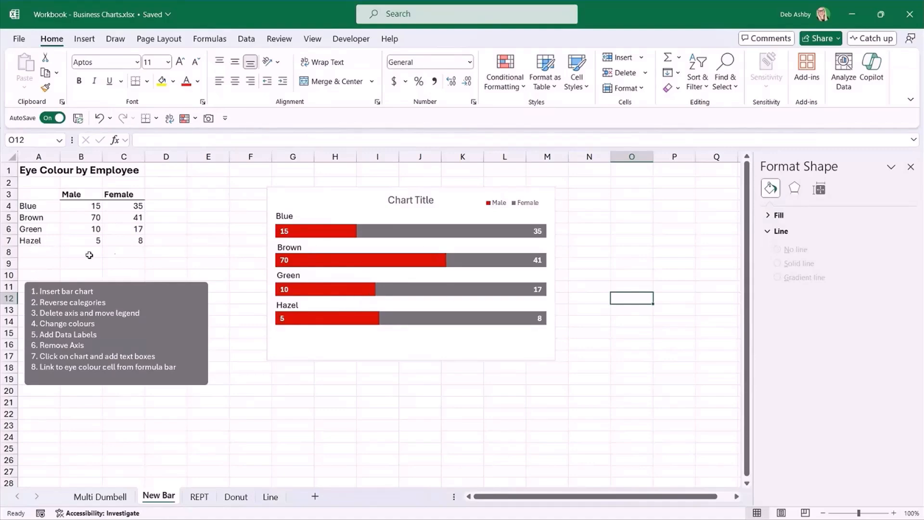
Change the eye colour category in cell A7 to Grey.
left_click(28, 241)
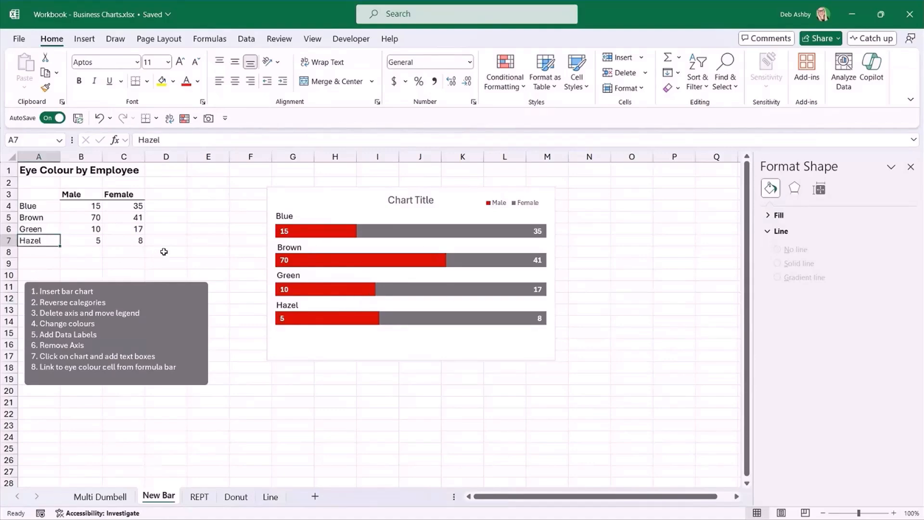
type("Grey")
key("Return")
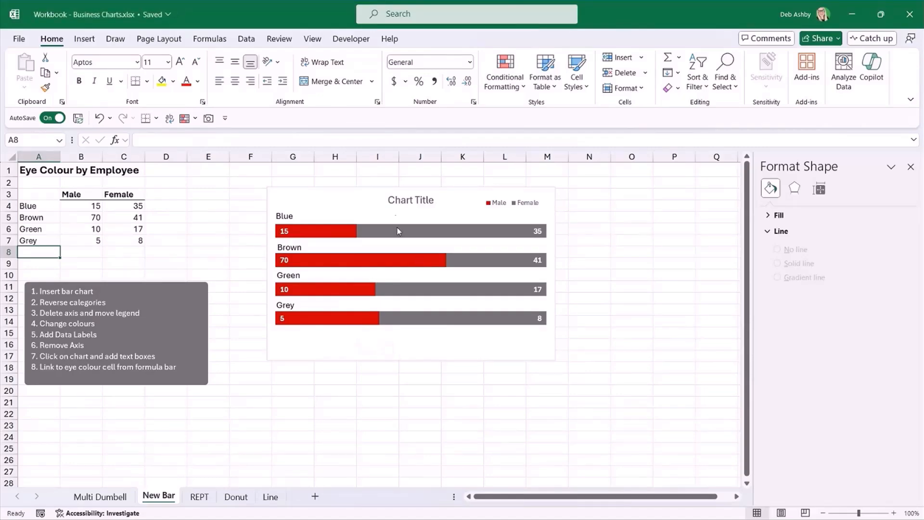
Link the chart title to cell A1 on the New Bar sheet and deselect the chart.
left_click(394, 194)
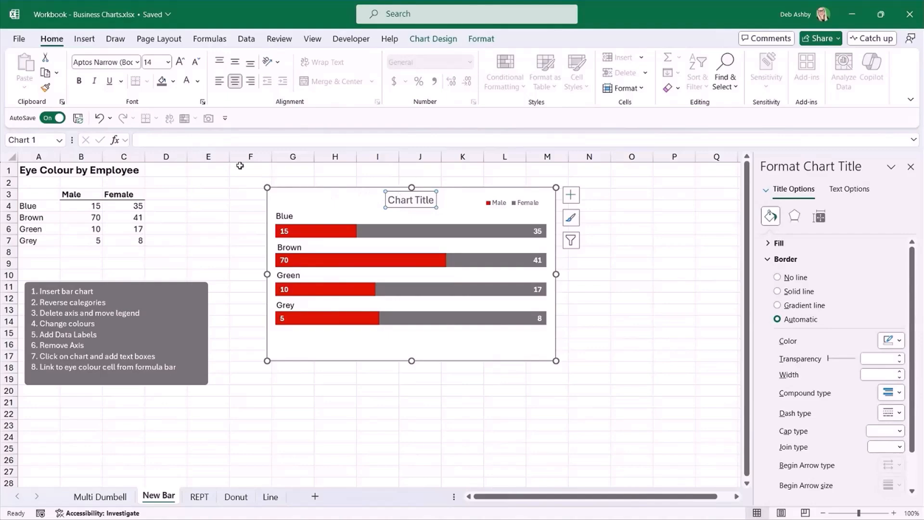
left_click(157, 140)
type("=")
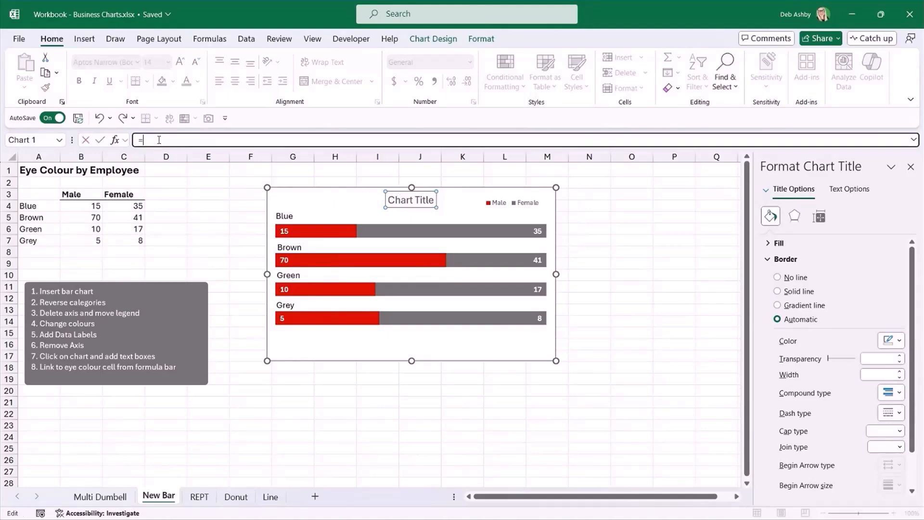
left_click(30, 171)
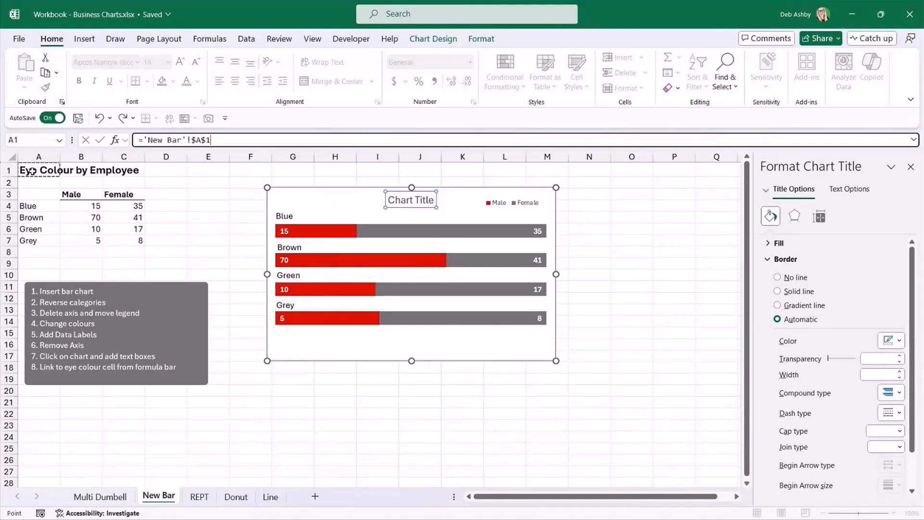
key("Return")
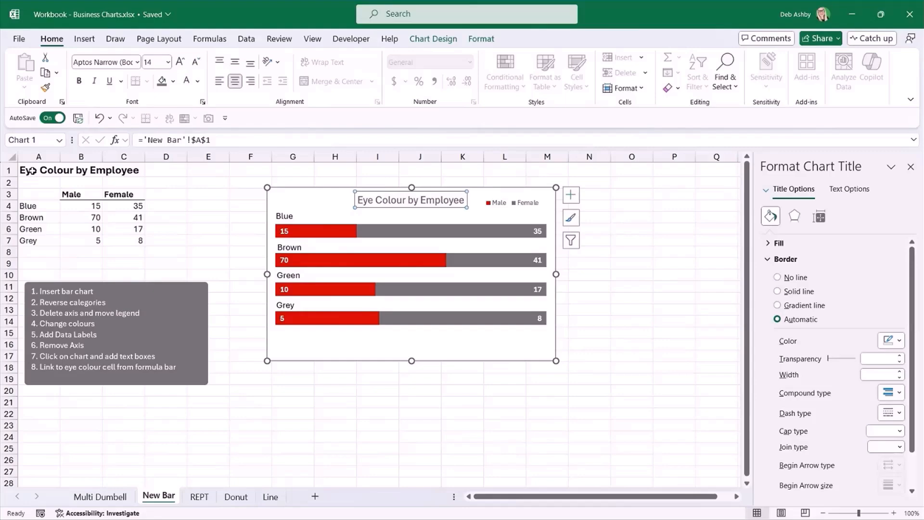
left_click(636, 254)
left_click(393, 202)
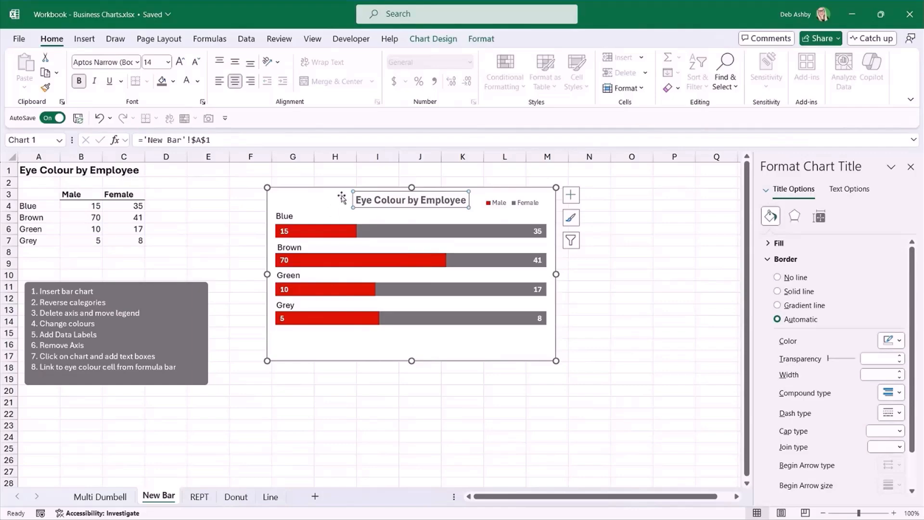
left_click(683, 250)
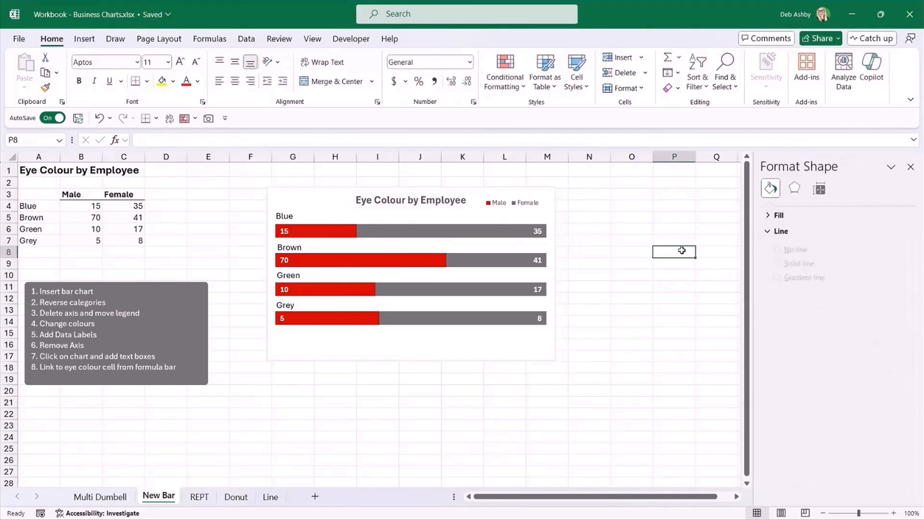
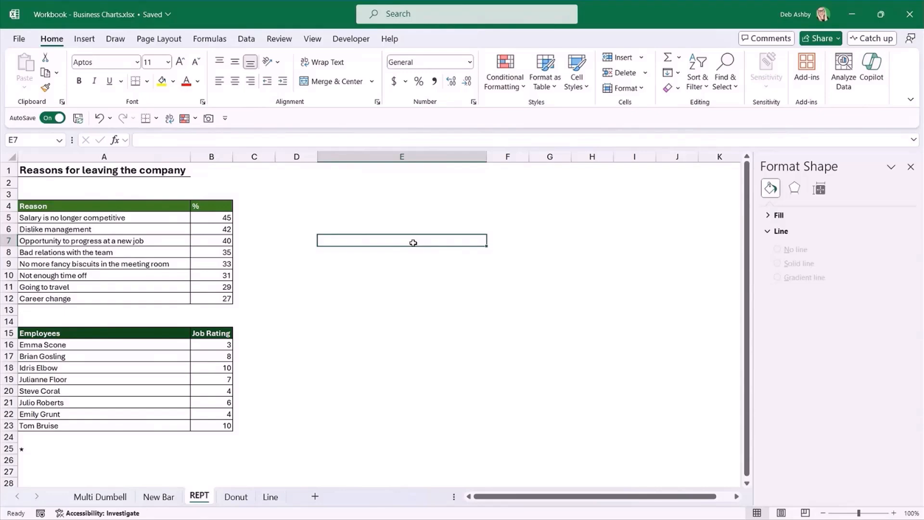
Examine the Reasons for leaving the company table on the REPT sheet, including its reasons and percentages.
left_click(282, 255)
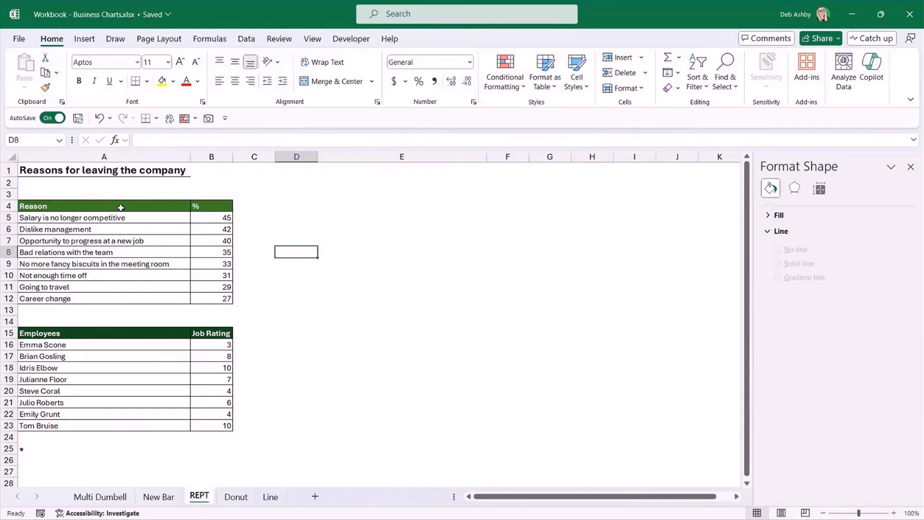
left_click_drag(120, 207, 206, 288)
left_click(127, 229)
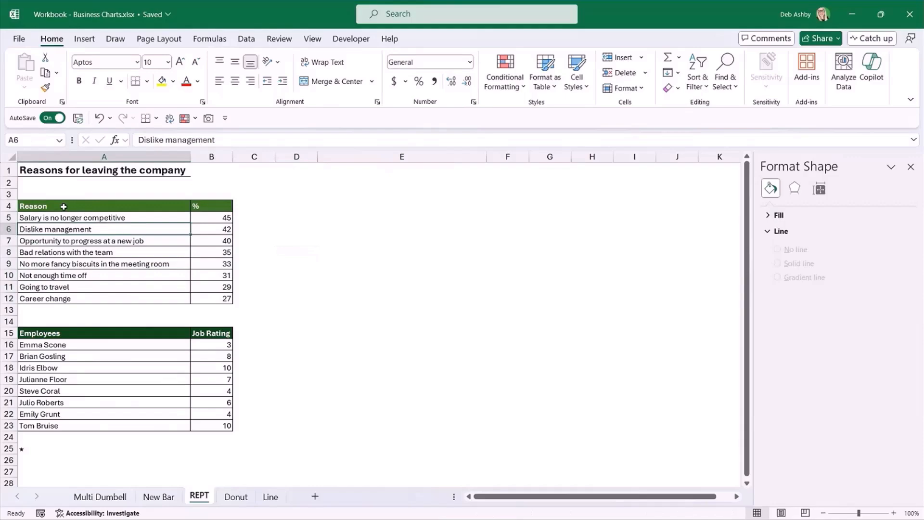
left_click(64, 207)
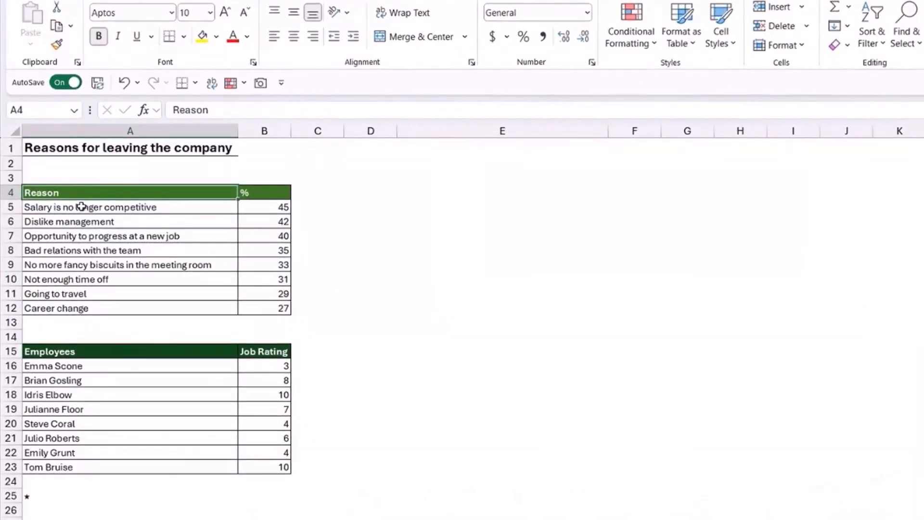
left_click_drag(74, 212, 79, 306)
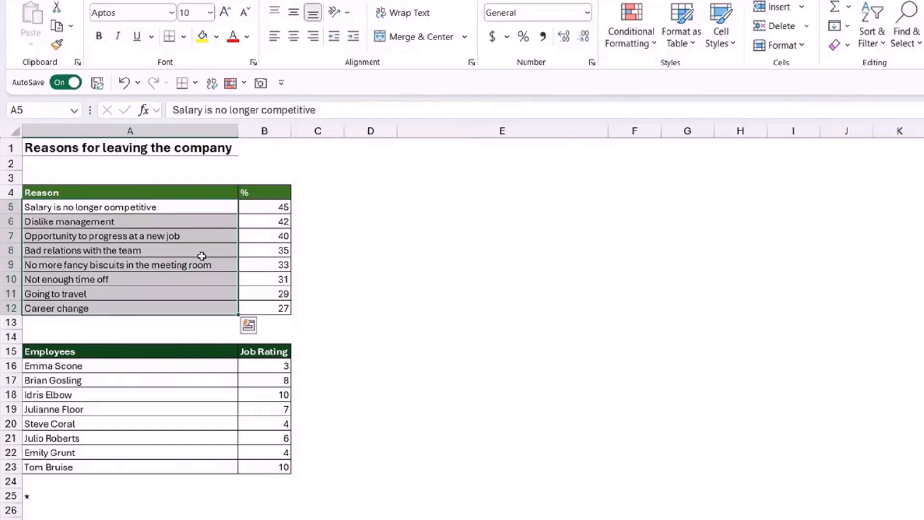
left_click(269, 208)
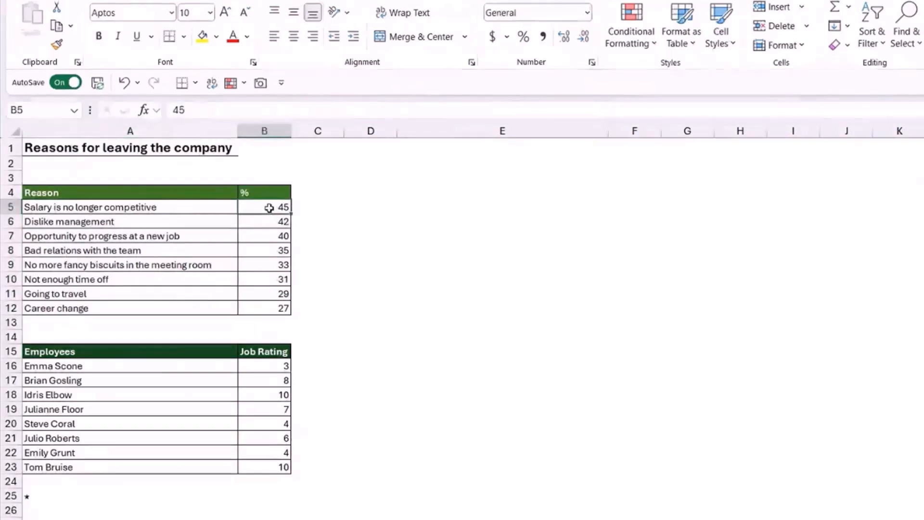
left_click_drag(268, 208, 276, 306)
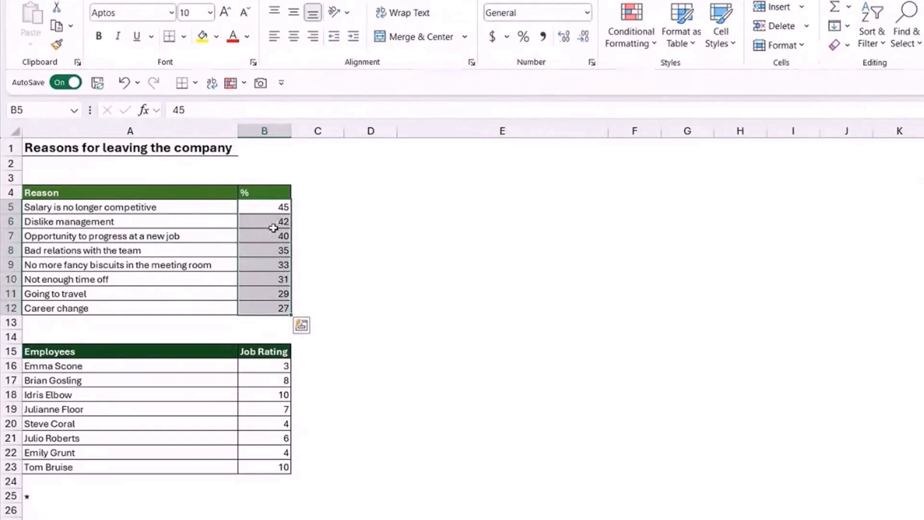
left_click_drag(48, 194, 264, 308)
left_click(145, 235)
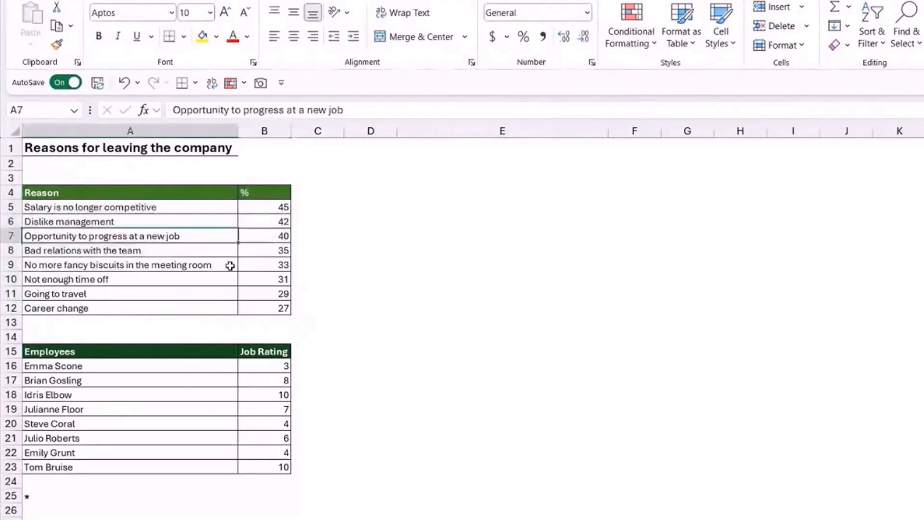
left_click(424, 208)
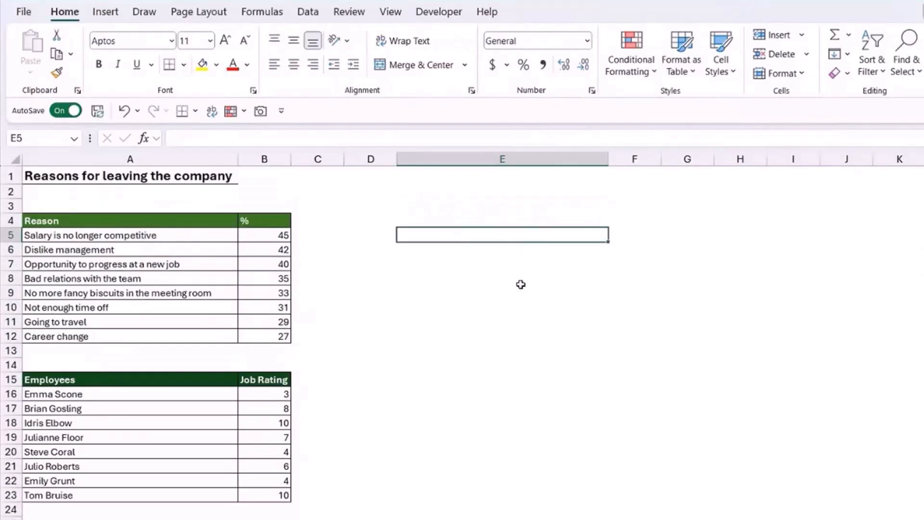
left_click_drag(173, 234, 167, 335)
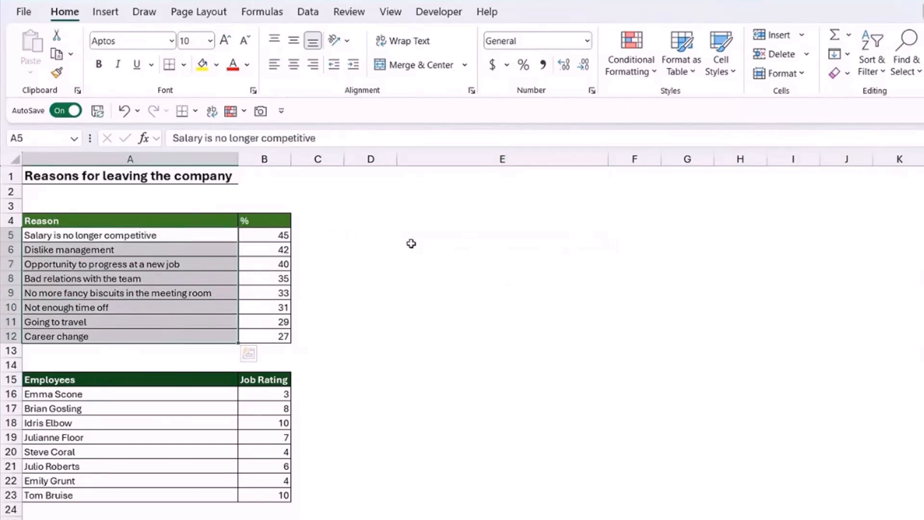
Link cell E5 to A5 and fill the formula down to E12 to mirror the list of reasons.
left_click(440, 233)
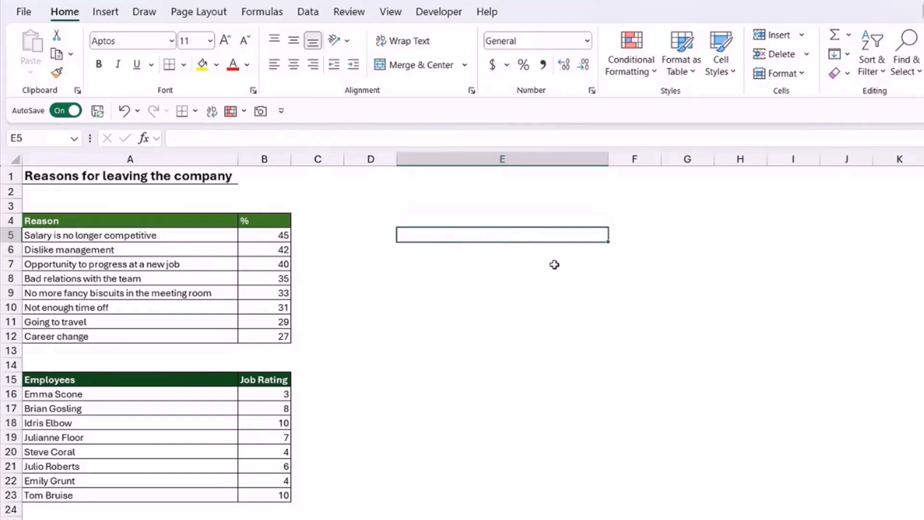
type("=")
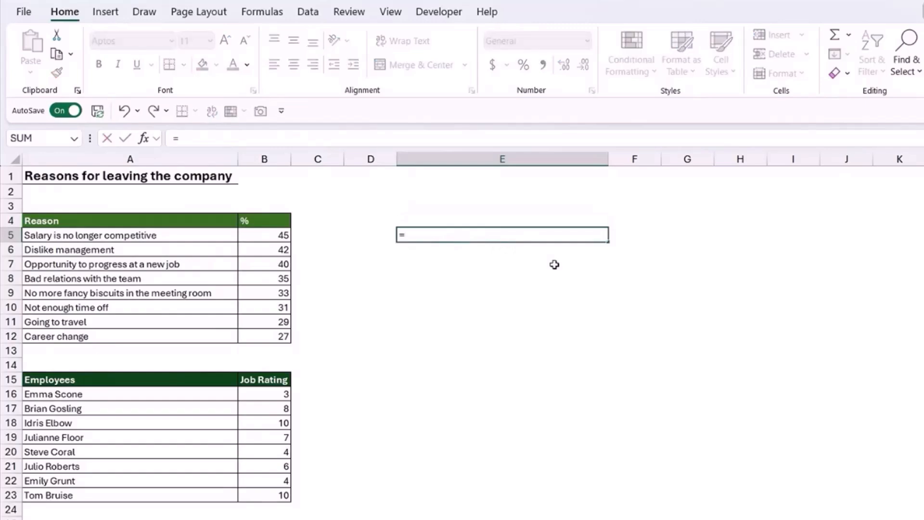
left_click(214, 236)
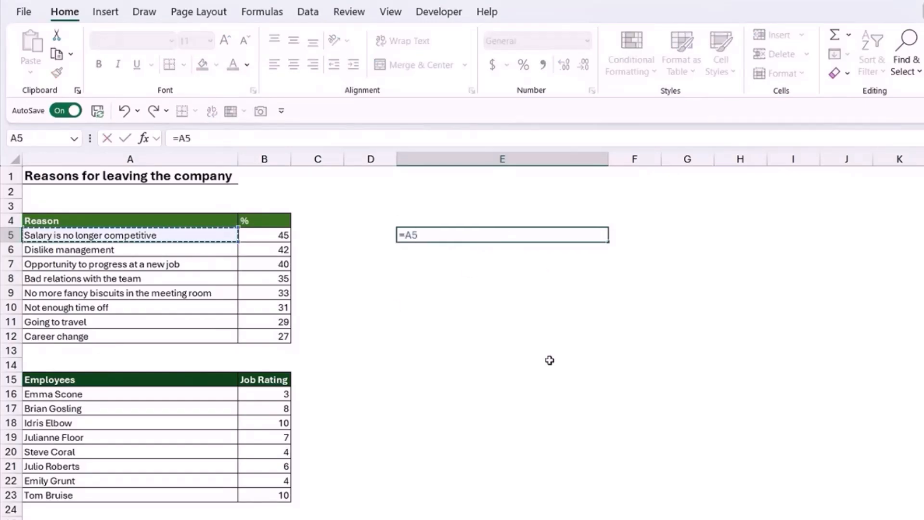
key("Return")
left_click(574, 234)
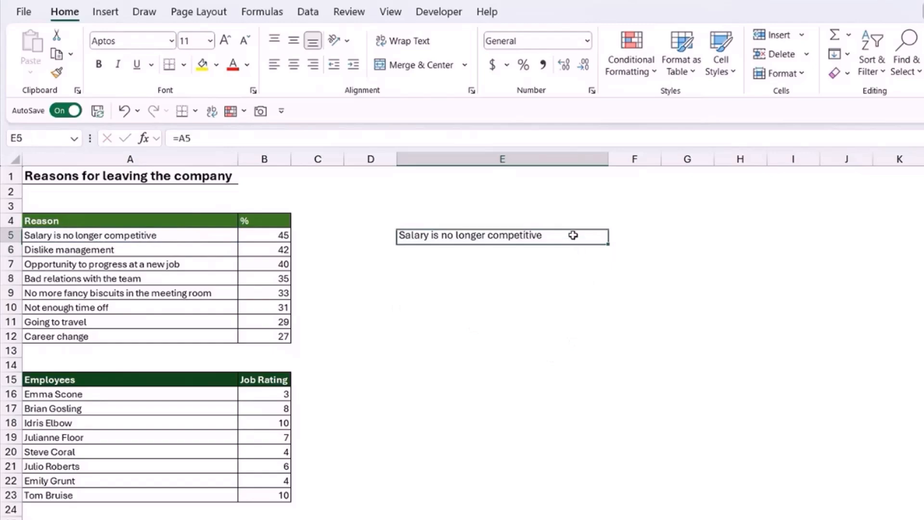
left_click_drag(608, 242, 609, 344)
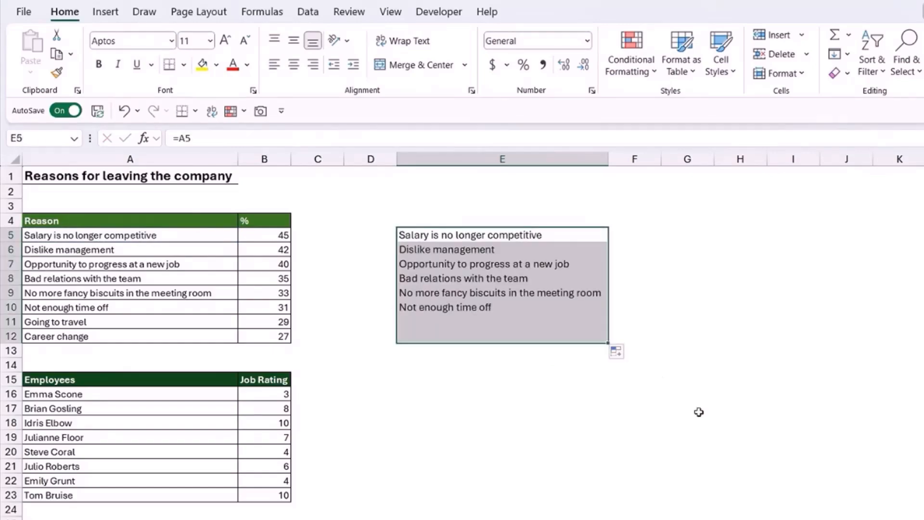
left_click(706, 352)
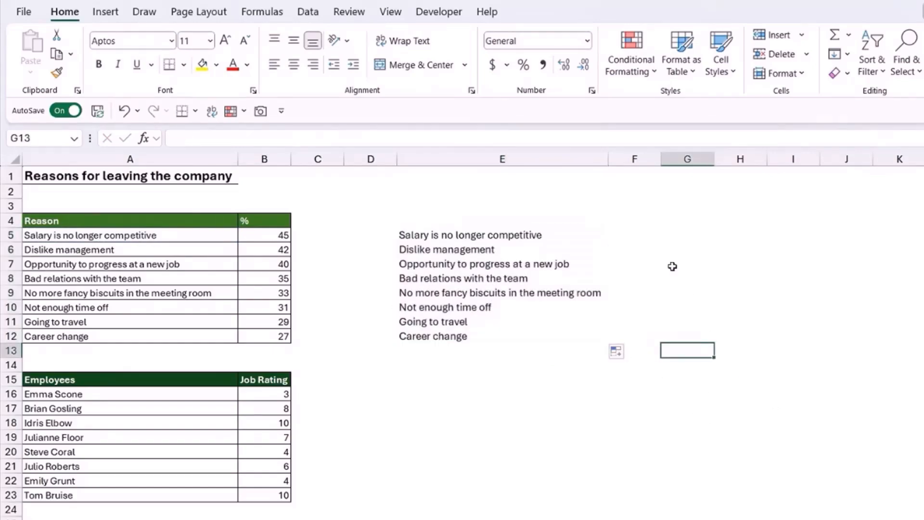
Widen columns E and F slightly and enter =REPT("–",B5) in cell F5, using the dash from the symbol picker.
left_click(644, 232)
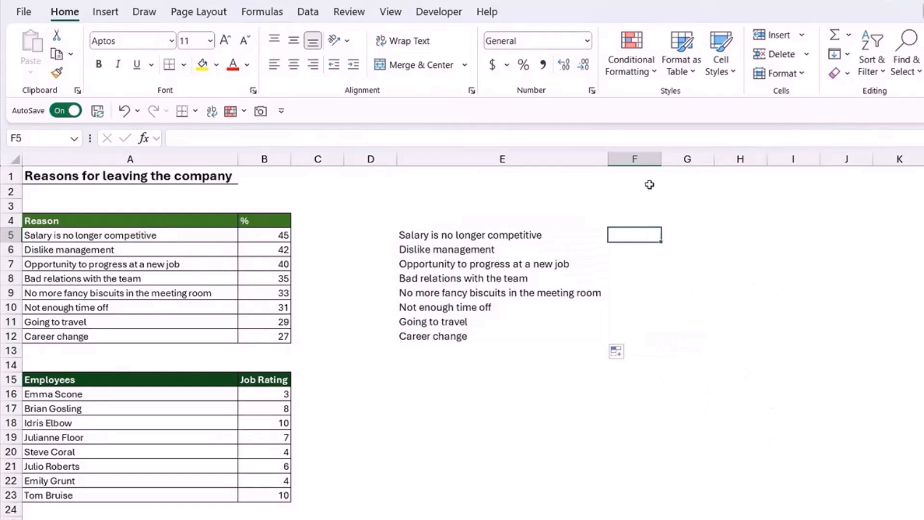
left_click_drag(609, 159, 678, 159)
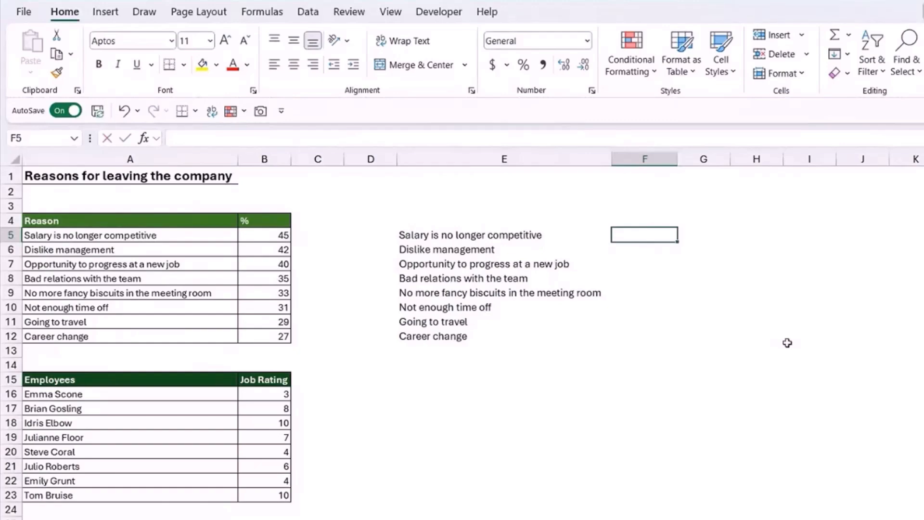
type("=REPT")
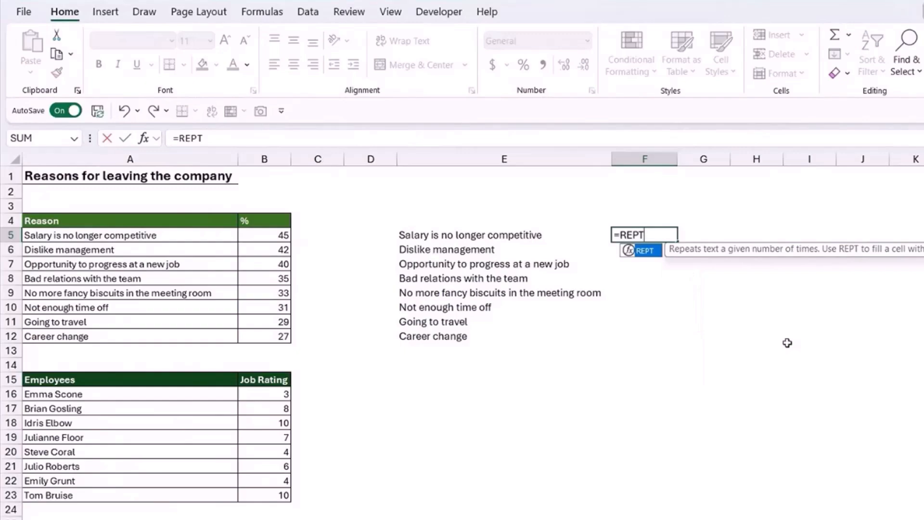
type("(")
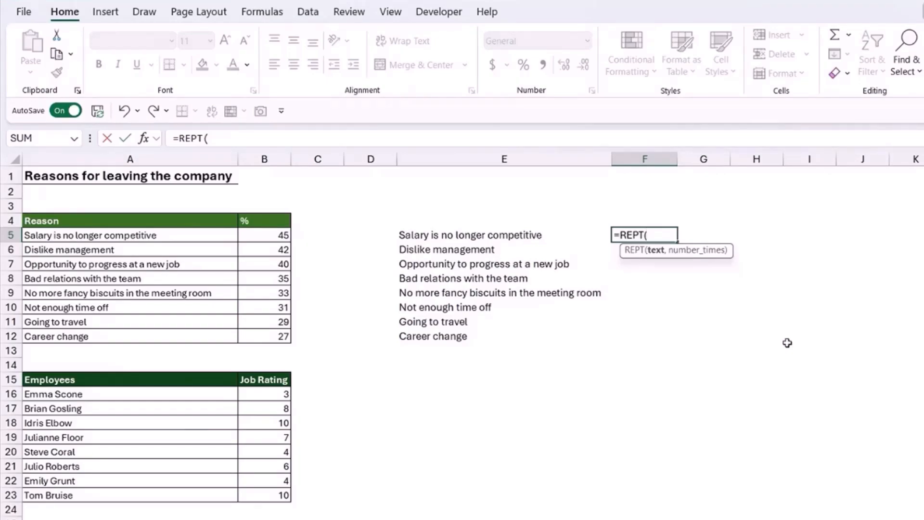
type("\"")
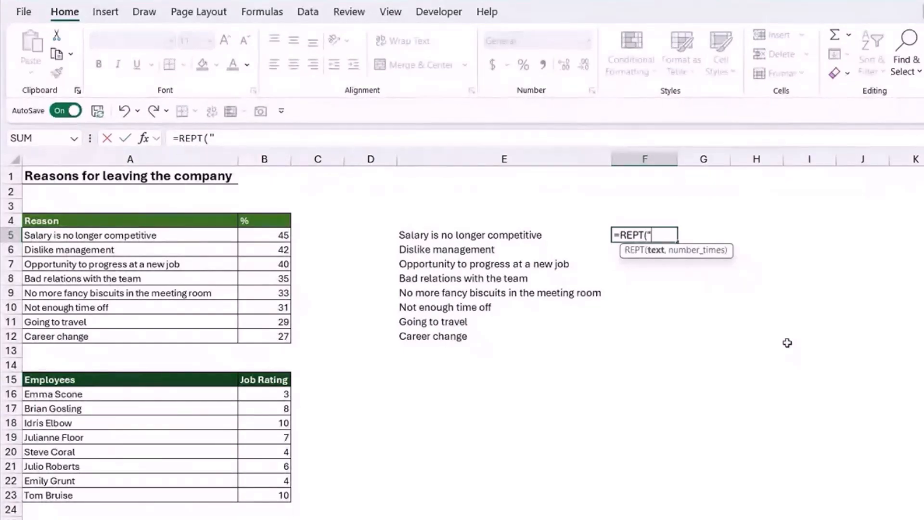
key("super+period")
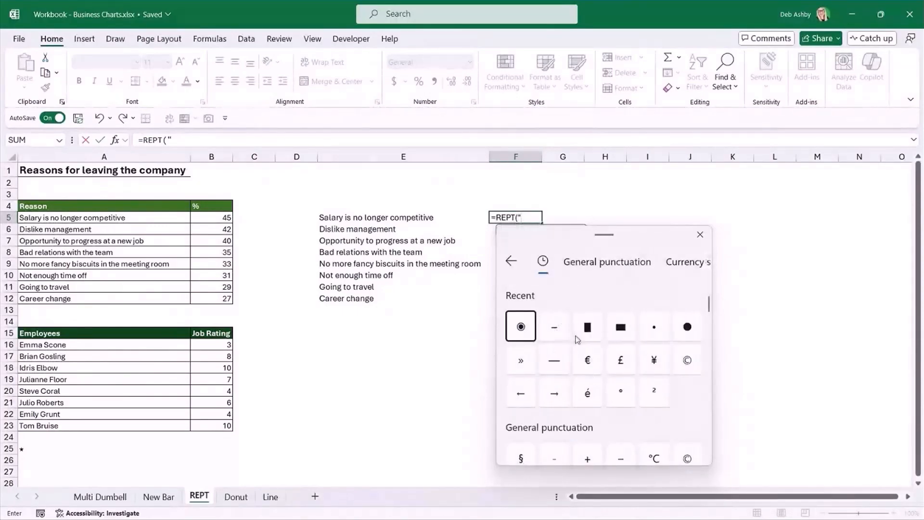
left_click(555, 328)
left_click(555, 330)
left_click(532, 220)
type("\"")
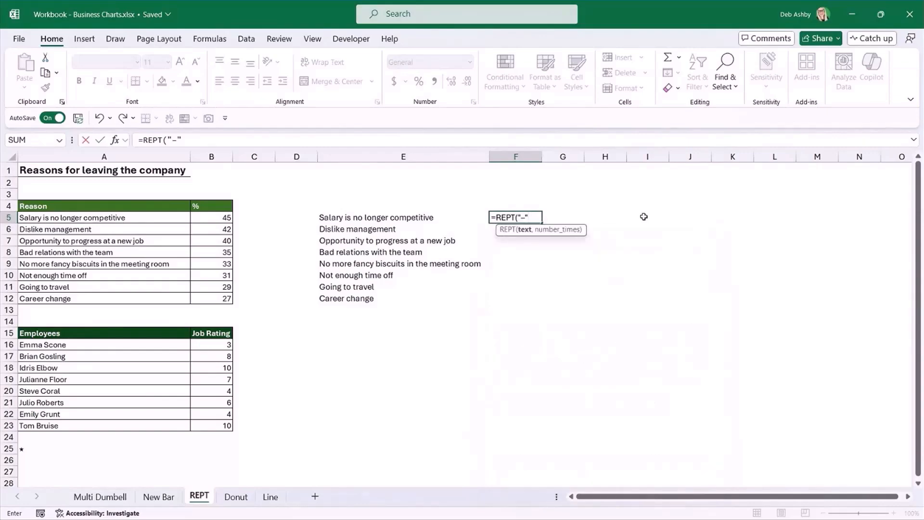
type(",")
left_click(214, 217)
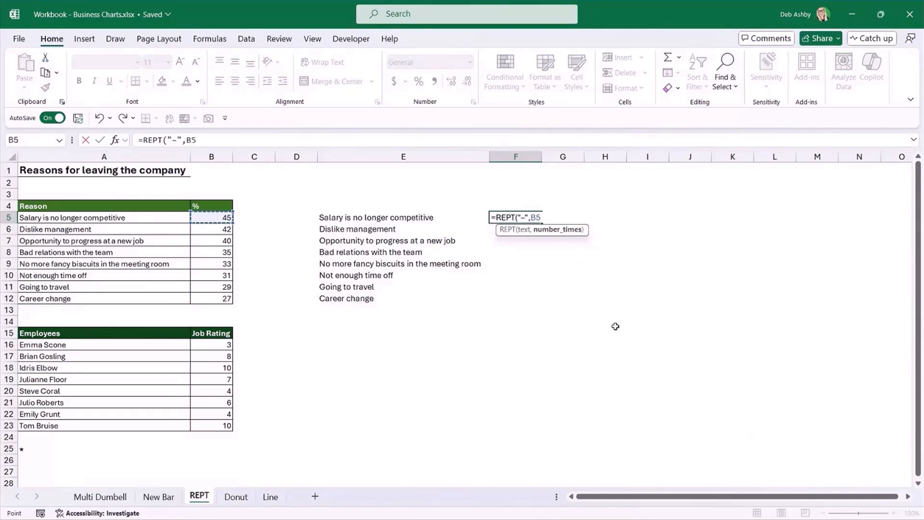
type(")")
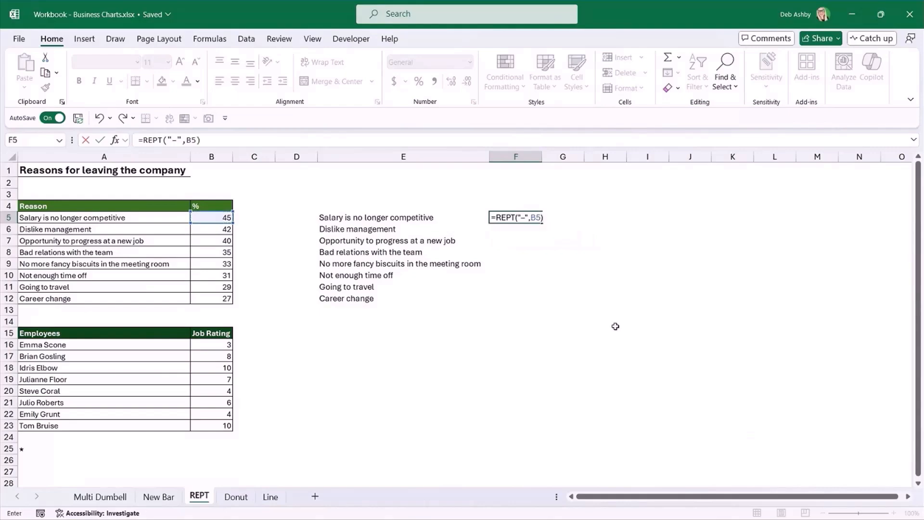
key("Return")
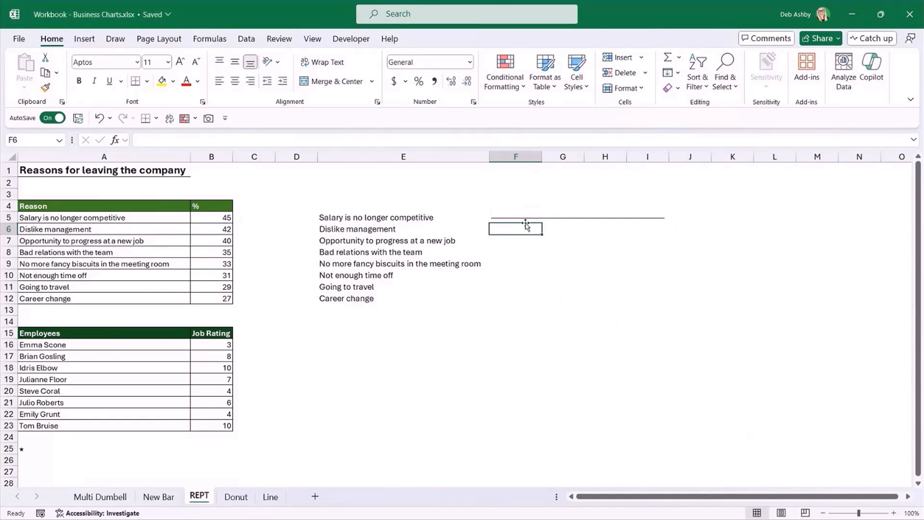
Extend the formula in F5 with a circle symbol, a space and the percentage, giving =REPT("–",B5)&"◉ "&B5.
left_click(506, 215)
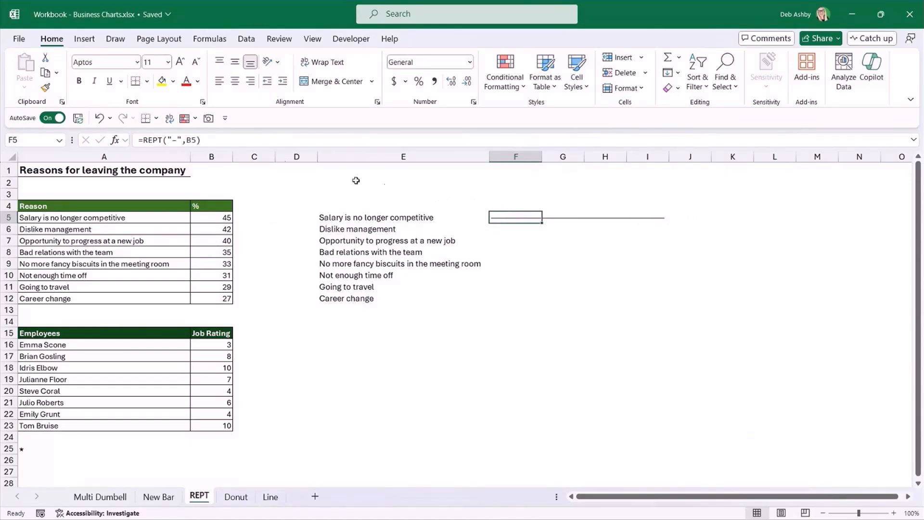
left_click(204, 140)
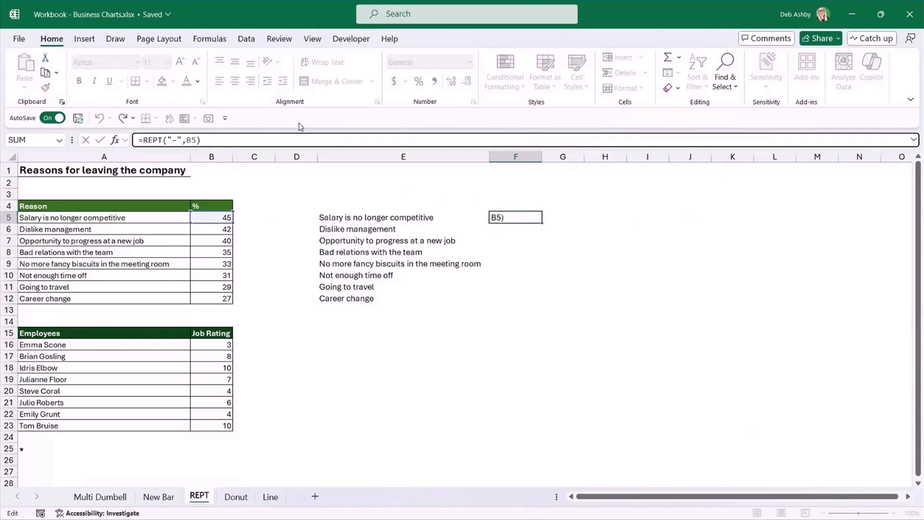
type(",")
key("super+period")
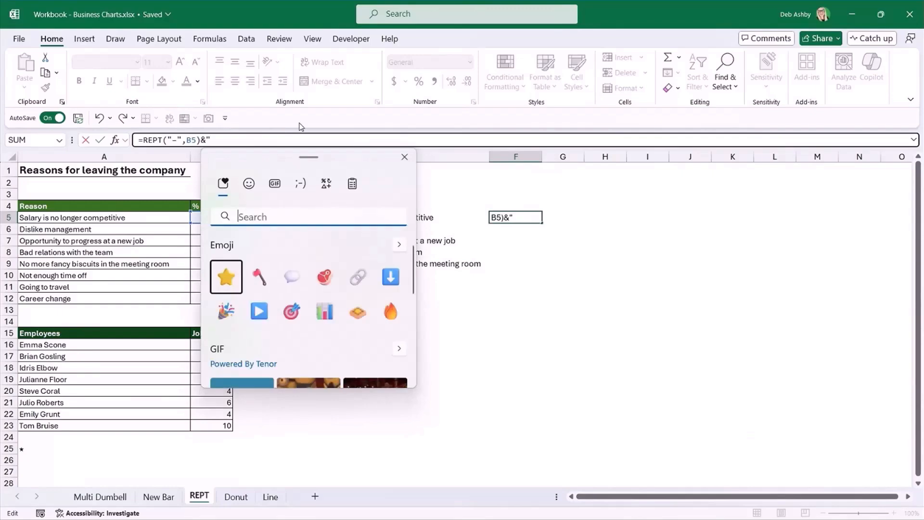
left_click(328, 187)
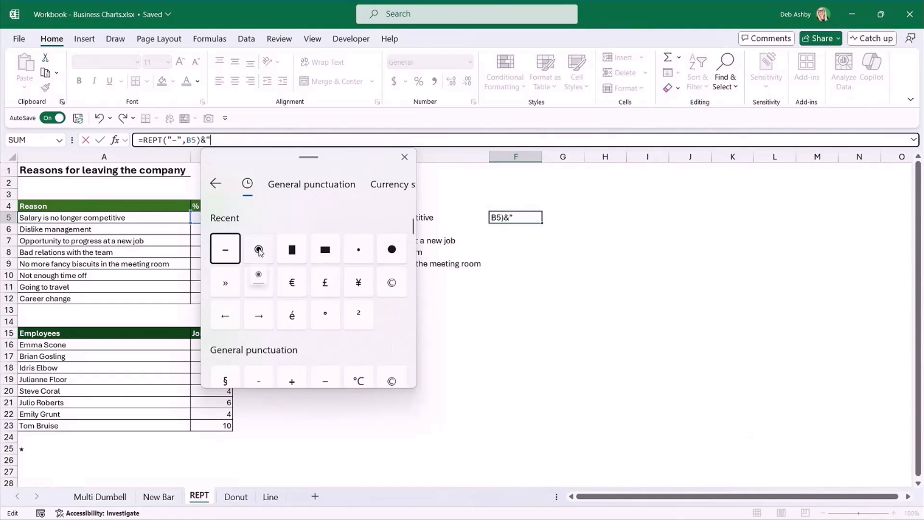
left_click(259, 249)
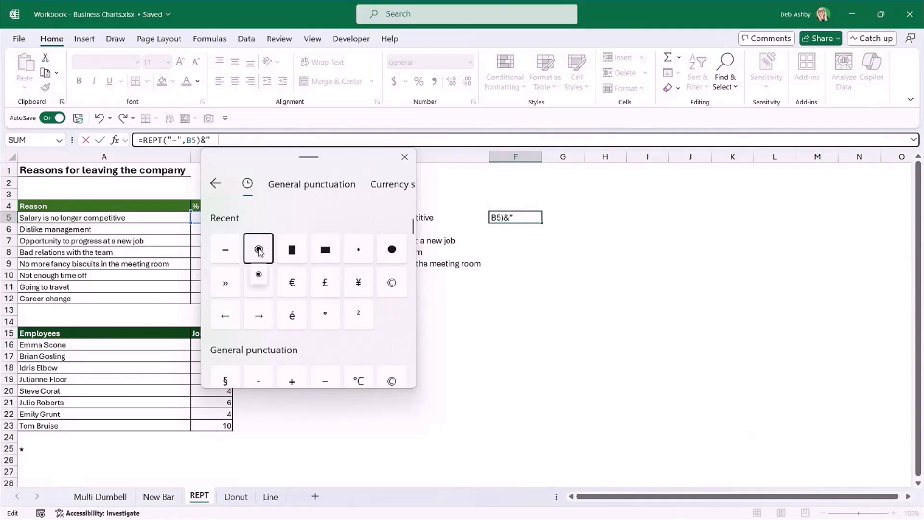
left_click(226, 142)
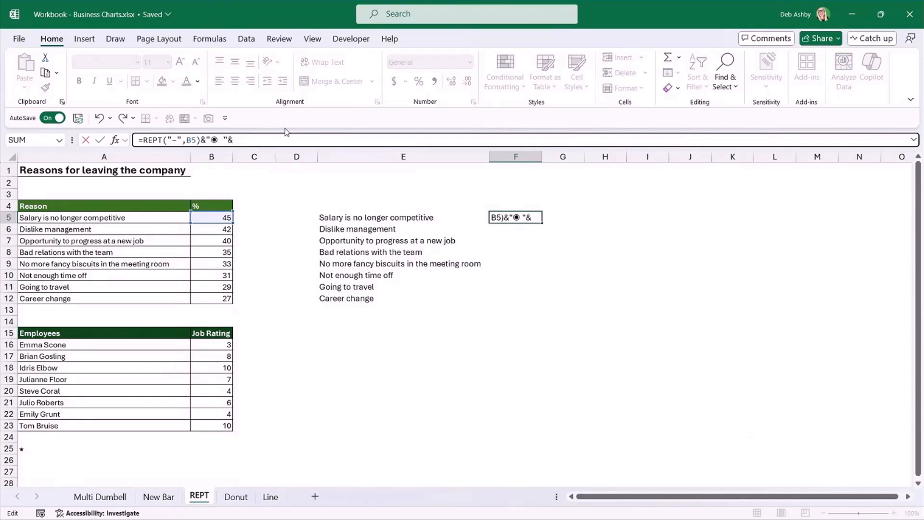
left_click(224, 219)
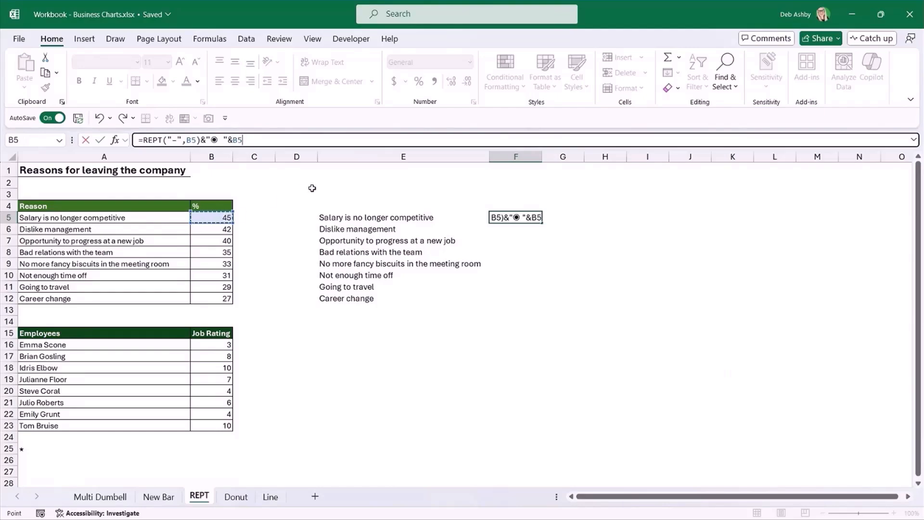
key("Return")
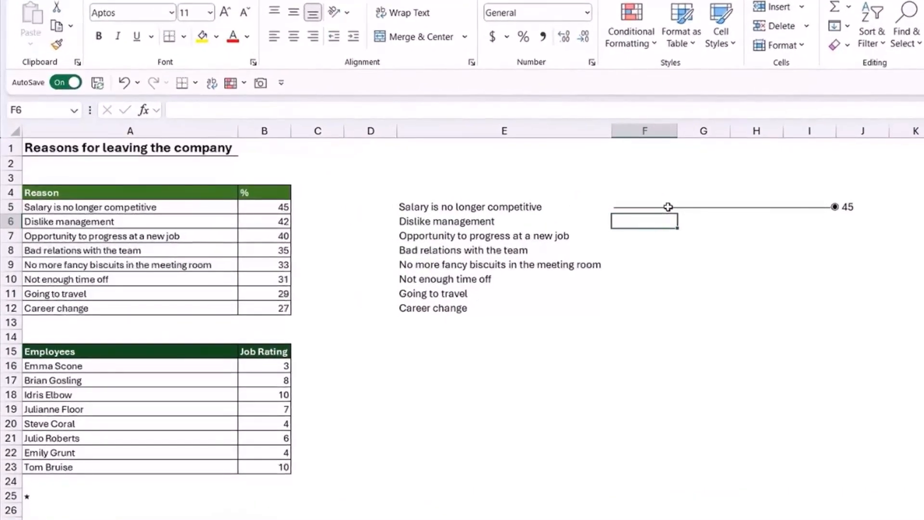
key("Up")
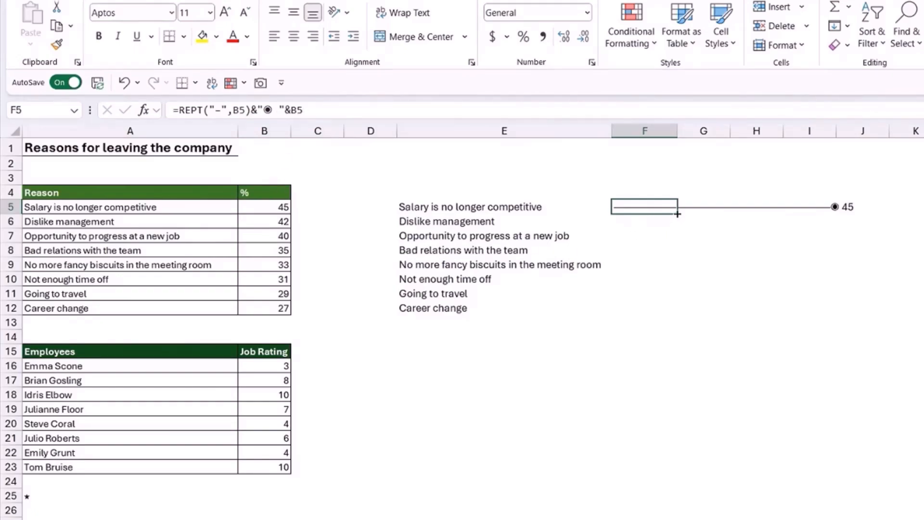
Fill the lollipop REPT formula in F5 down to F12.
left_click_drag(678, 216, 681, 319)
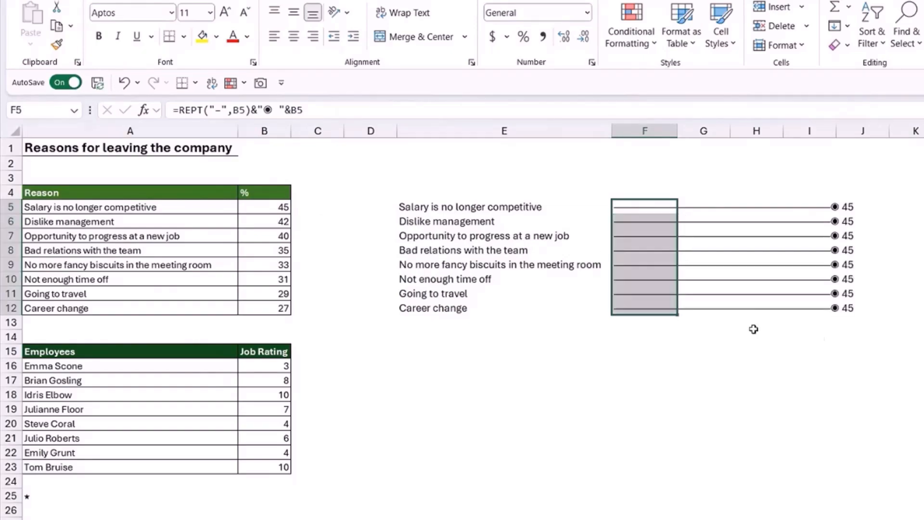
left_click(893, 409)
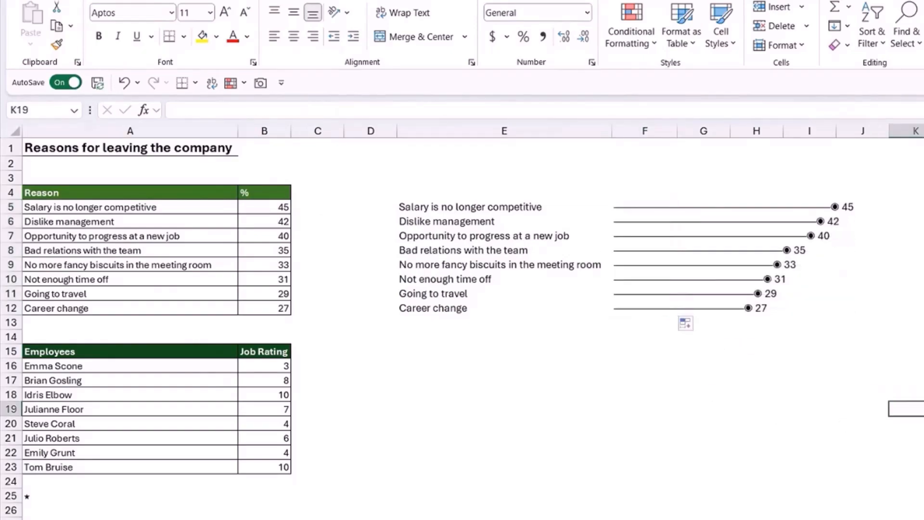
left_click(914, 279)
Set the font colour of the lollipop cells F5:F12 to the darkest shade of the theme green.
left_click(670, 213)
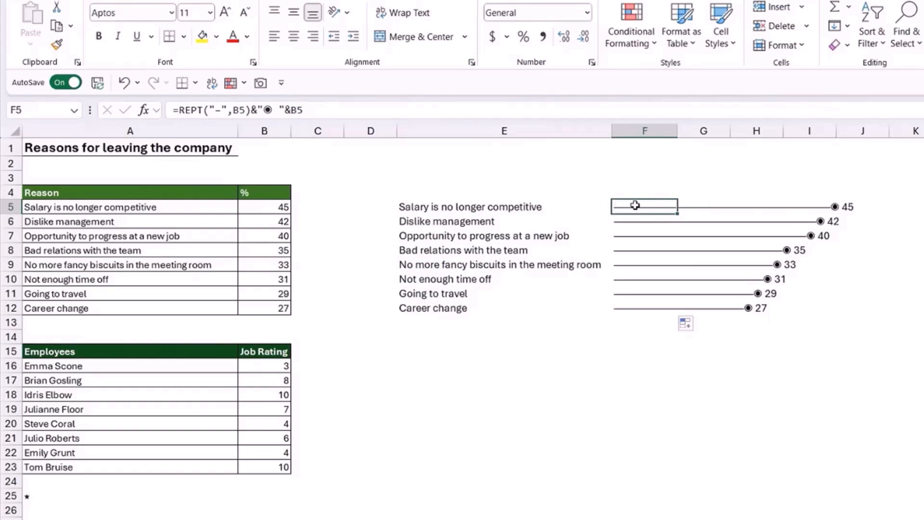
left_click_drag(636, 207, 644, 312)
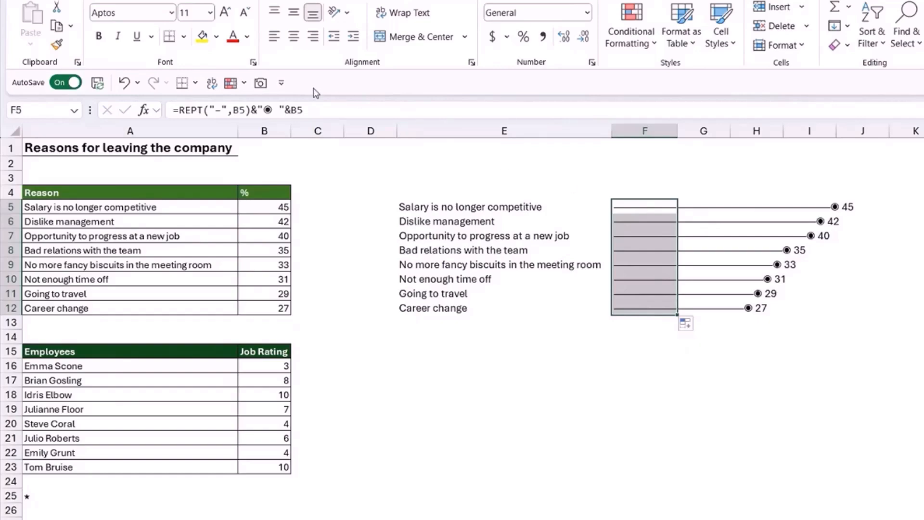
left_click(246, 38)
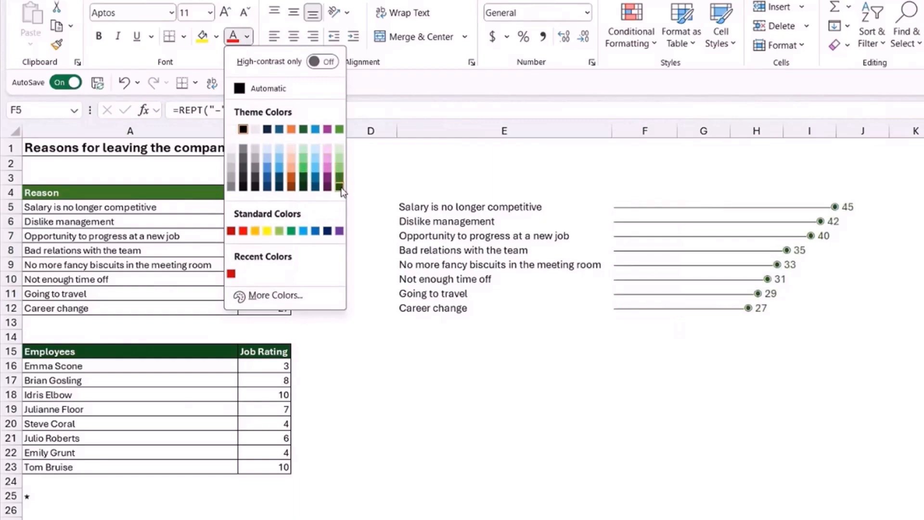
left_click(340, 187)
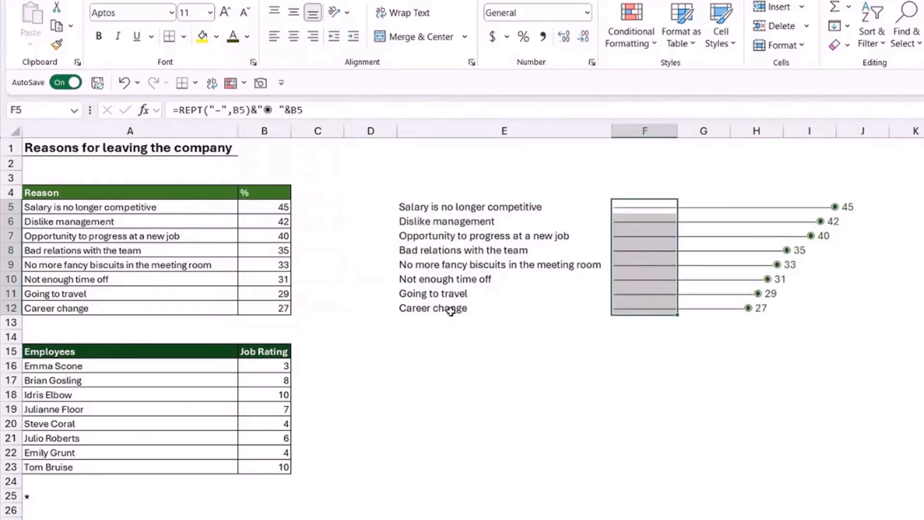
left_click(923, 394)
left_click(923, 323)
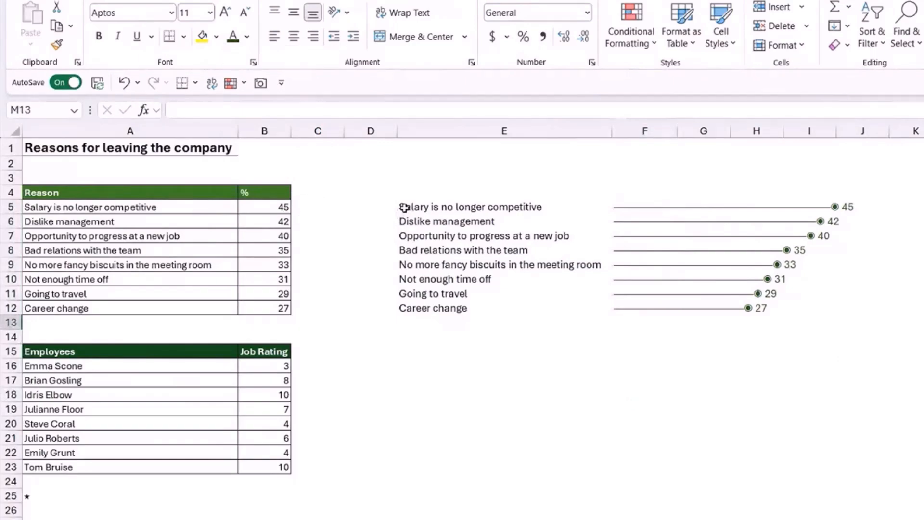
Add light grey inside horizontal borders between the rows of the lollipop chart range E5:J12.
left_click_drag(404, 208, 868, 317)
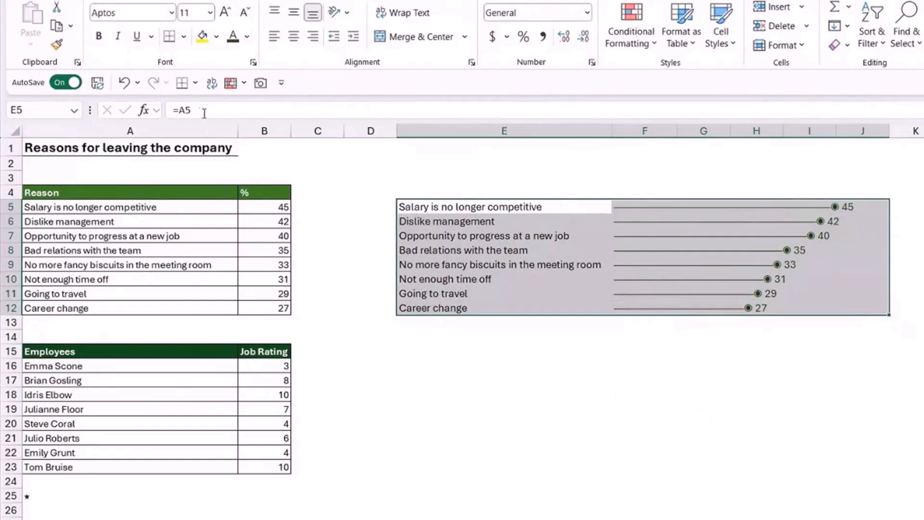
left_click(184, 37)
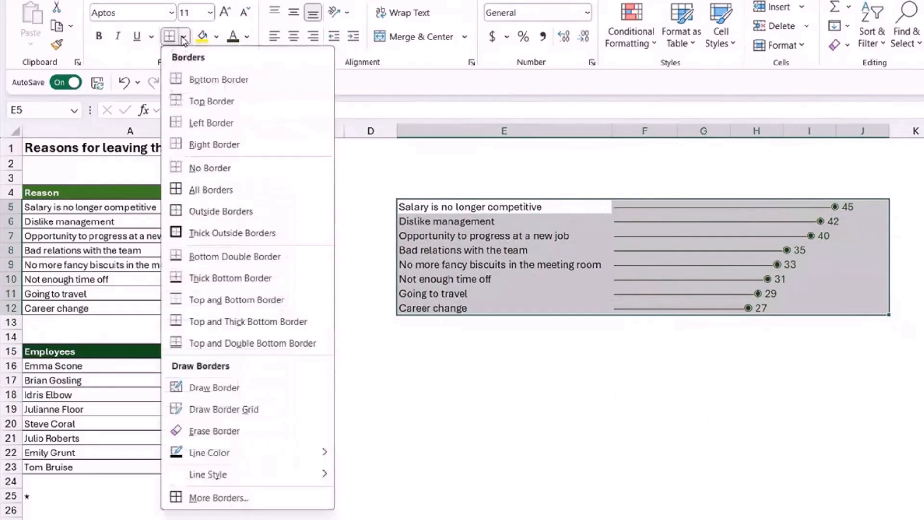
left_click(230, 503)
left_click_drag(400, 219, 261, 111)
left_click(174, 292)
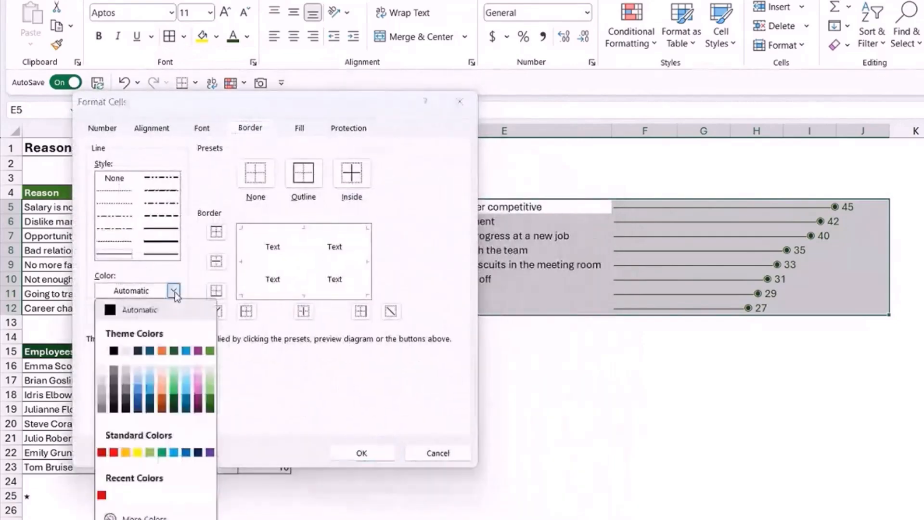
left_click(126, 369)
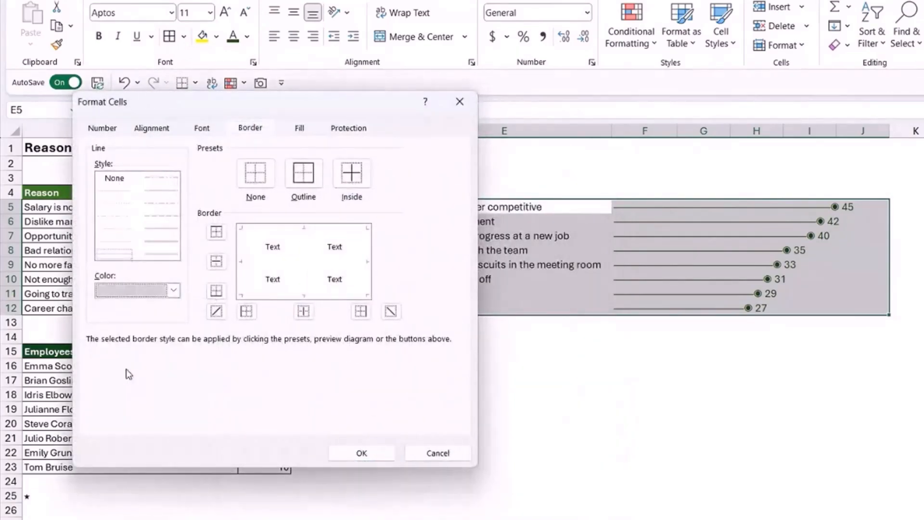
left_click(260, 264)
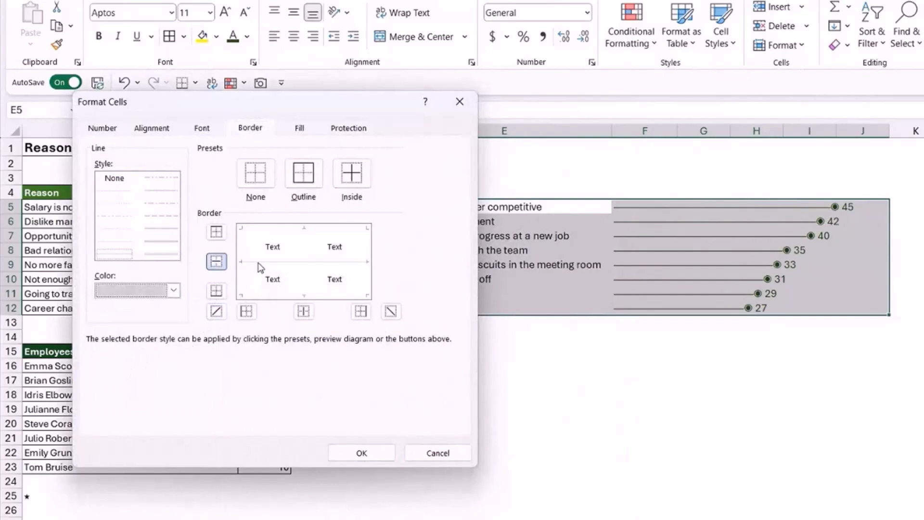
left_click(361, 453)
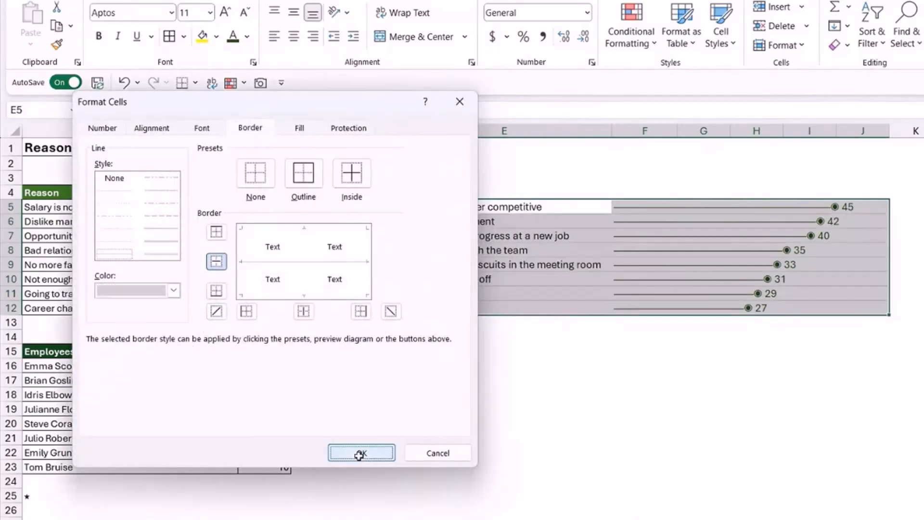
left_click(704, 437)
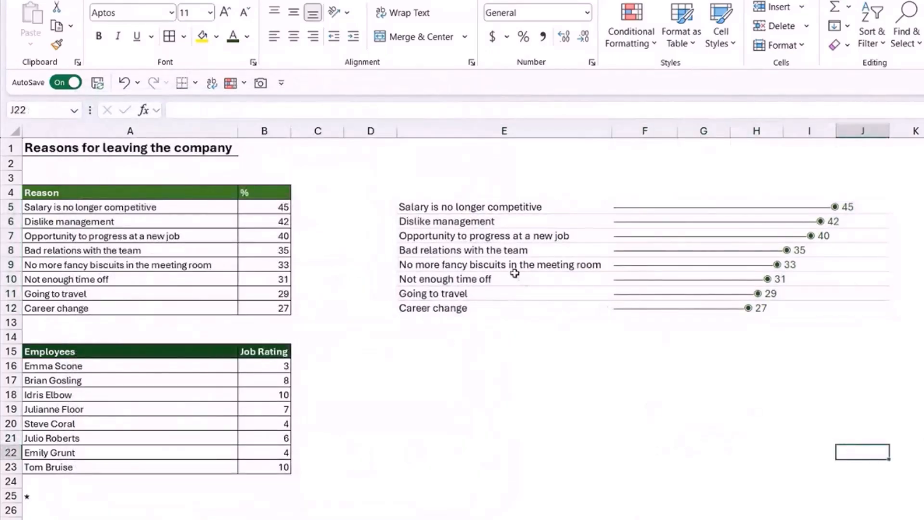
Highlight the top three reasons in E5:J7 with a light green fill.
left_click_drag(405, 207, 880, 237)
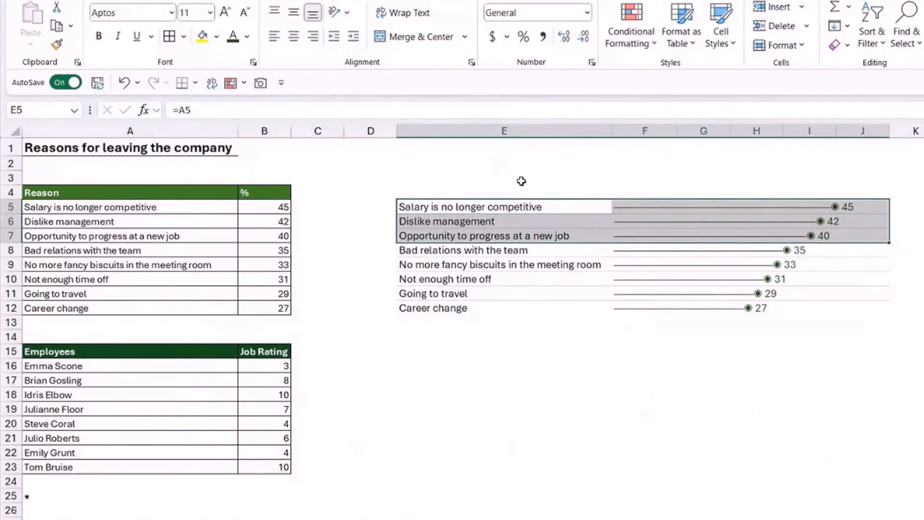
left_click(216, 36)
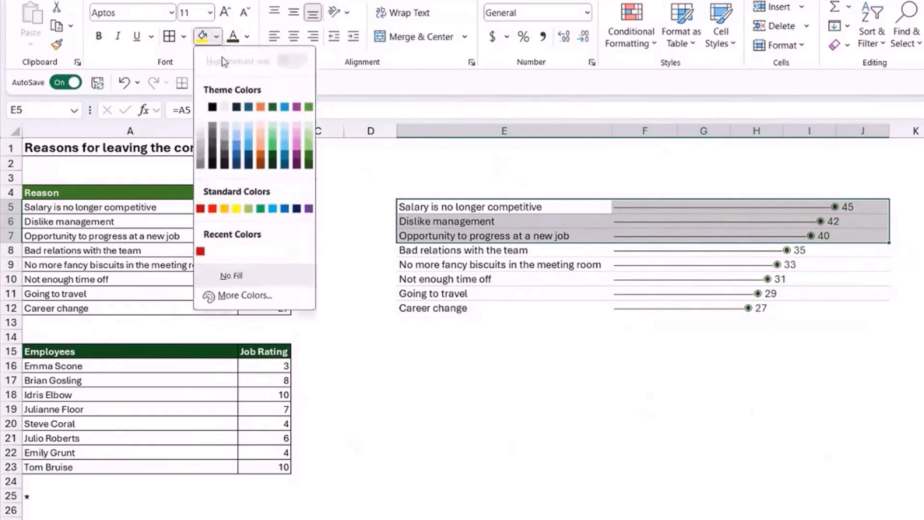
left_click(311, 126)
left_click(923, 395)
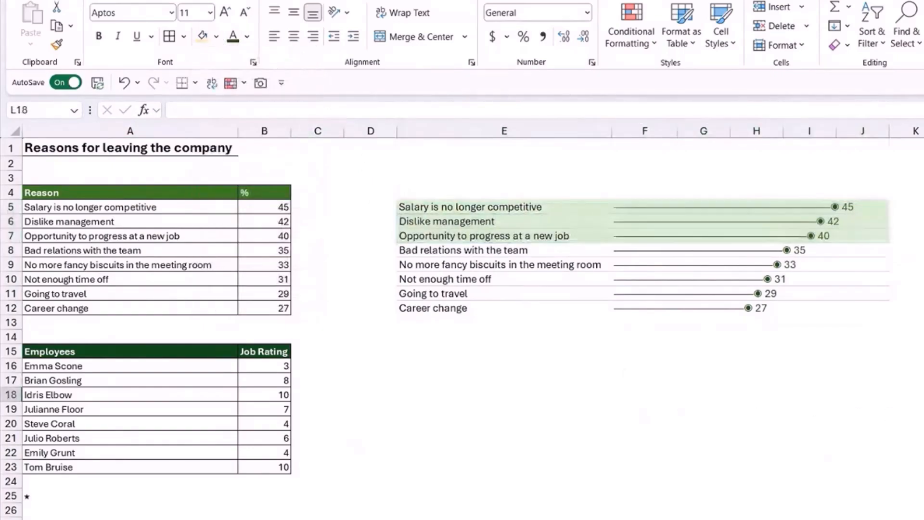
left_click(923, 294)
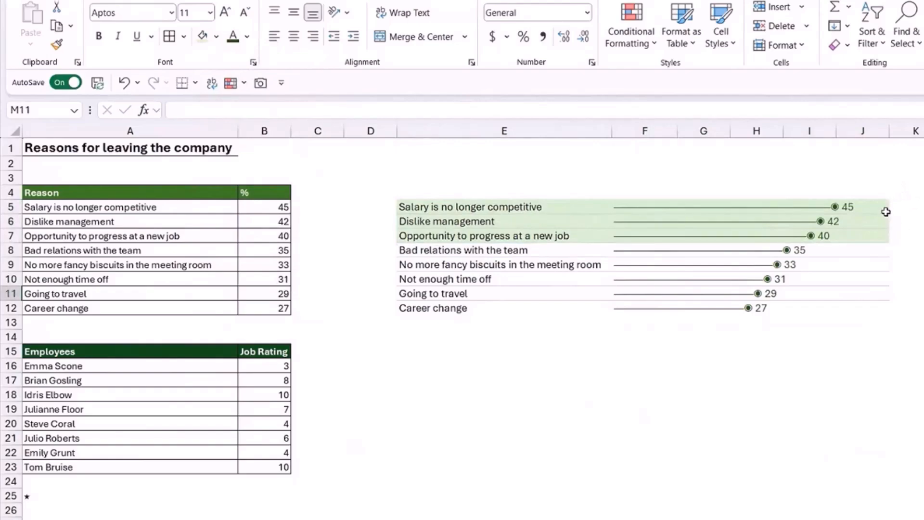
Set the percentage for Salary is no longer competitive in B5 to 20 to test the chart's response.
left_click(268, 206)
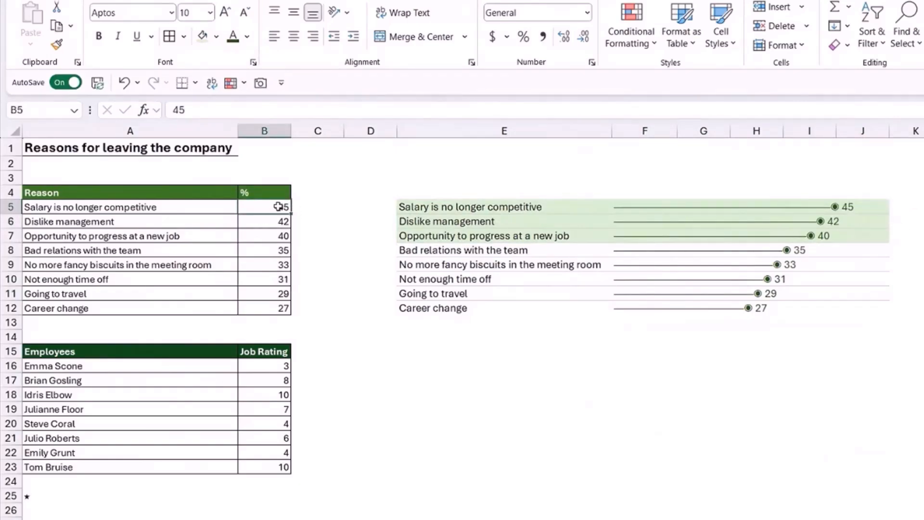
type("20")
key("Return")
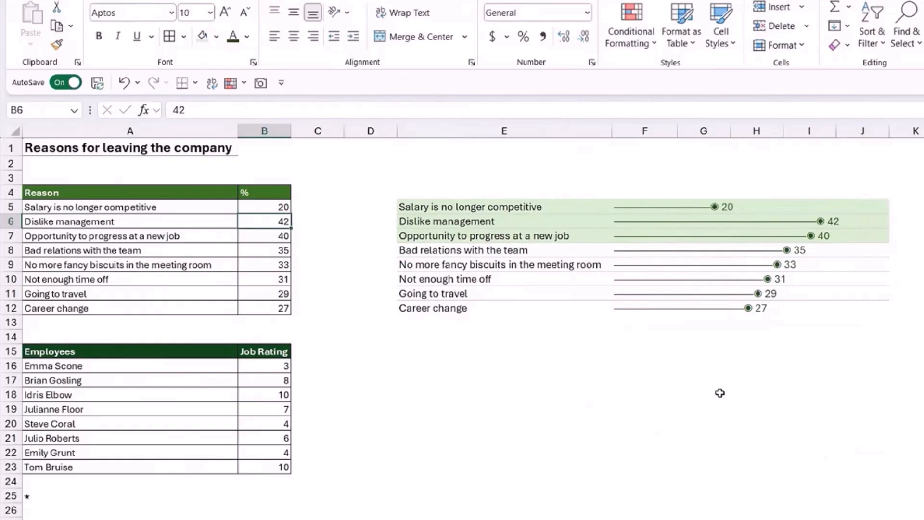
left_click(720, 393)
left_click(923, 366)
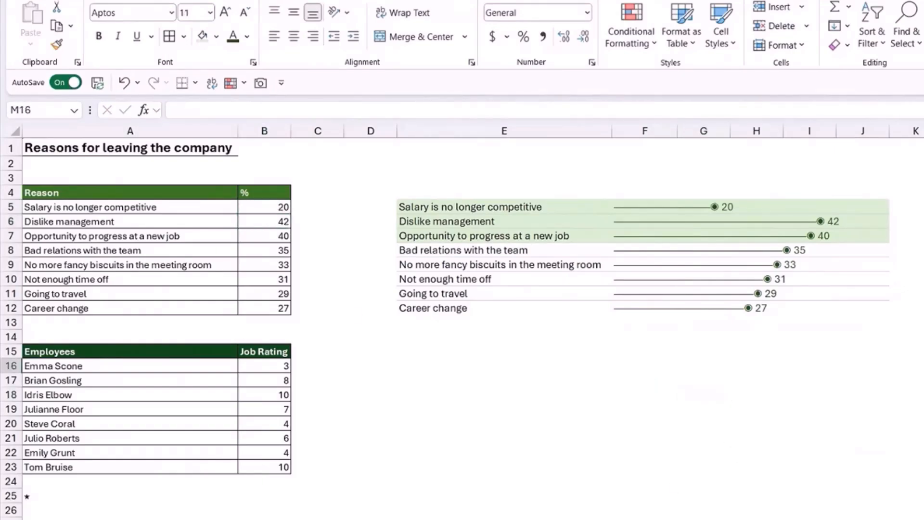
left_click(923, 293)
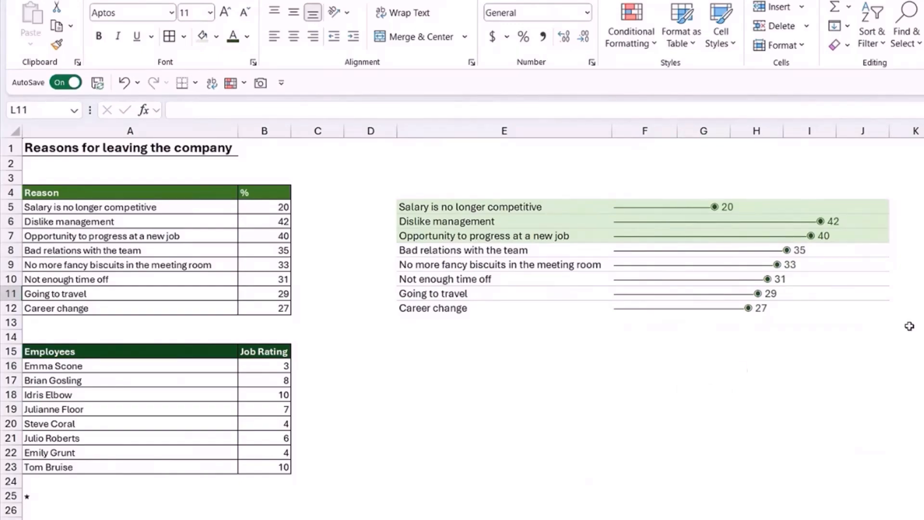
left_click(450, 396)
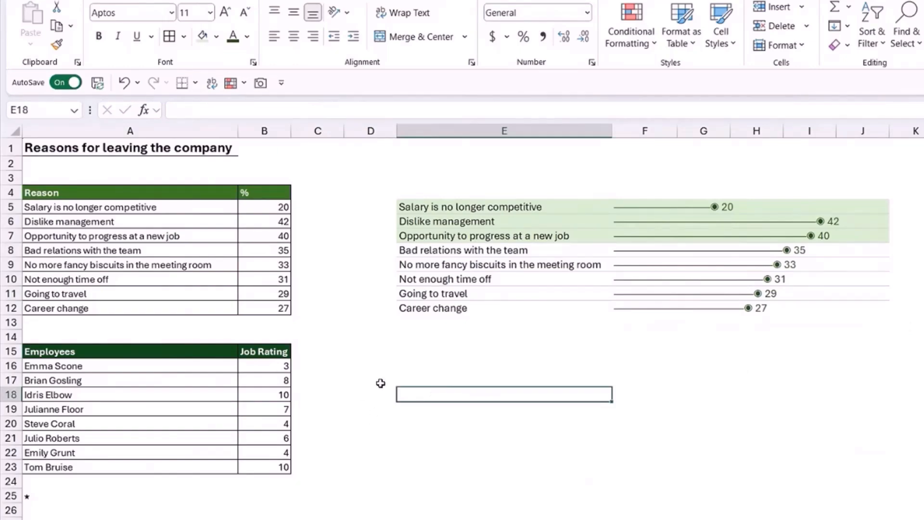
left_click(712, 421)
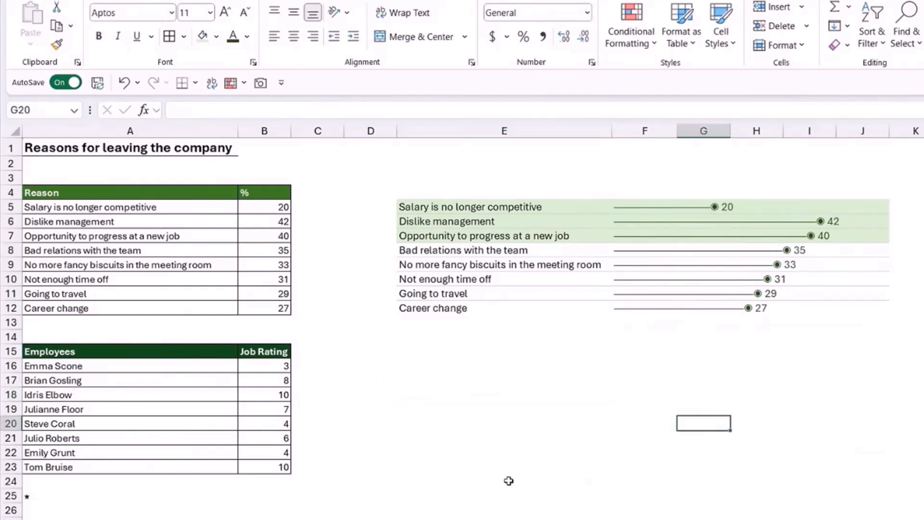
Link cell E16 to A16 and fill the formula down to E23 to mirror the Employees list.
left_click_drag(97, 357, 255, 463)
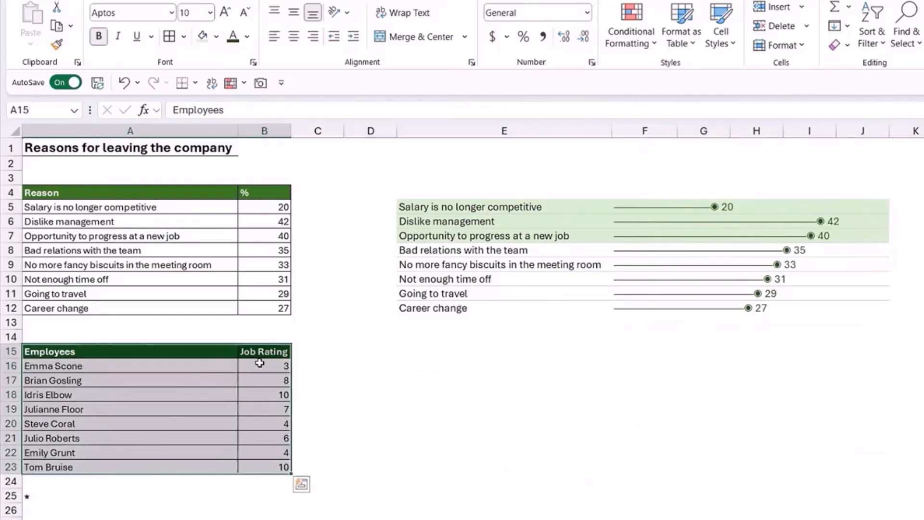
left_click(261, 365)
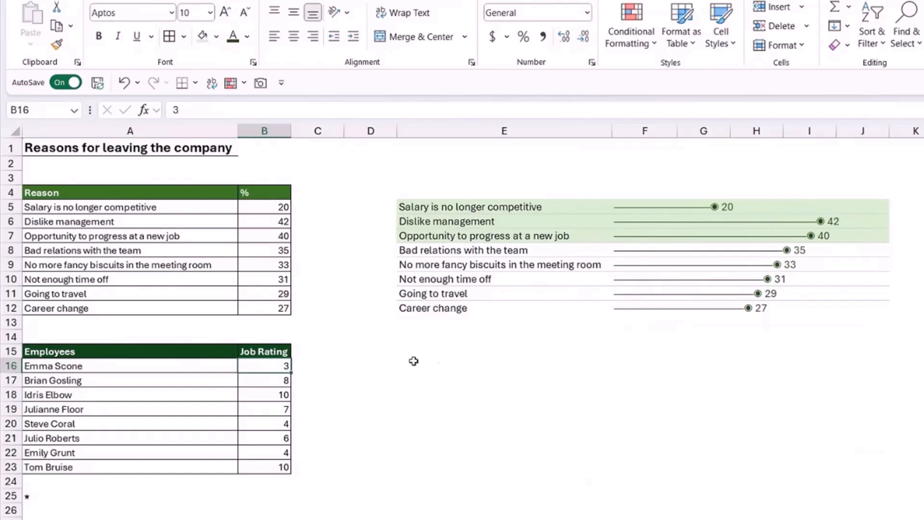
left_click(438, 355)
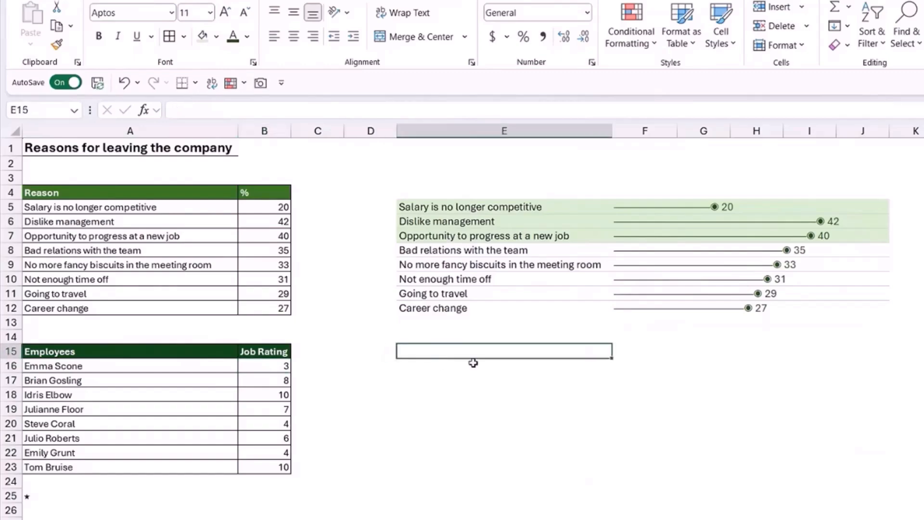
left_click(427, 364)
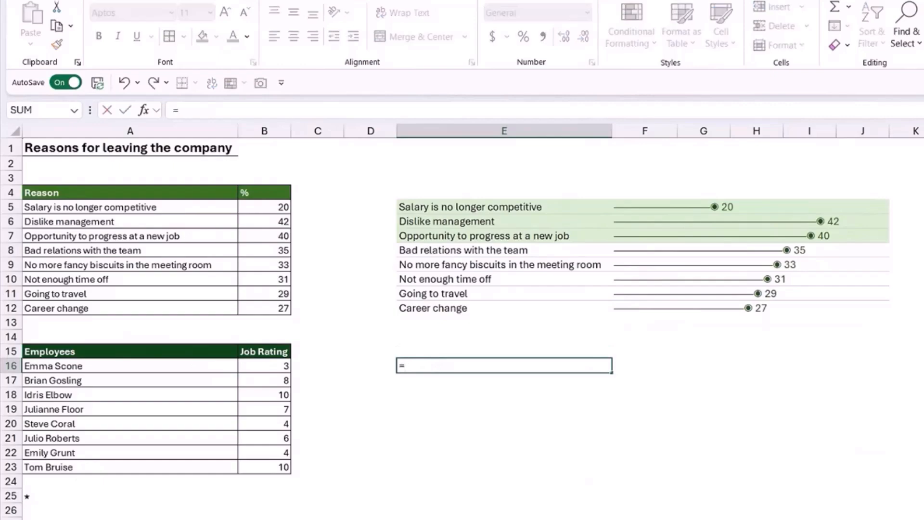
left_click(91, 367)
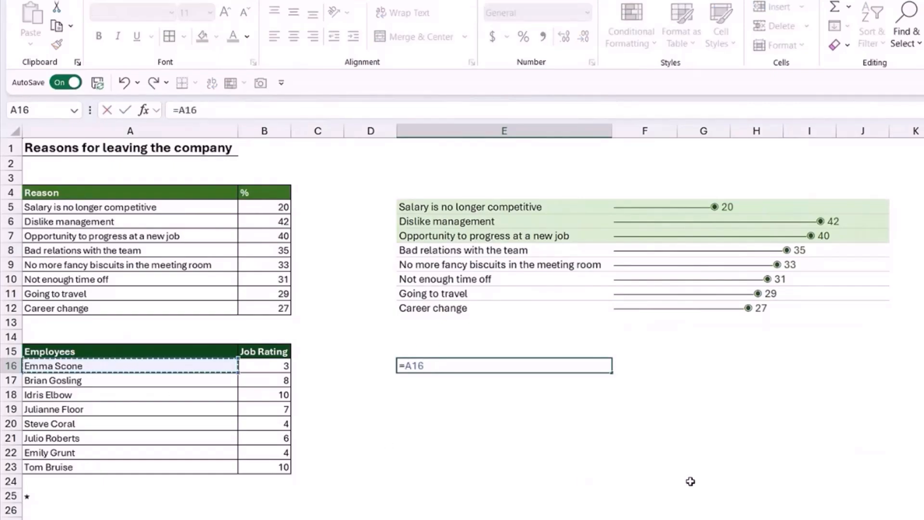
key("Return")
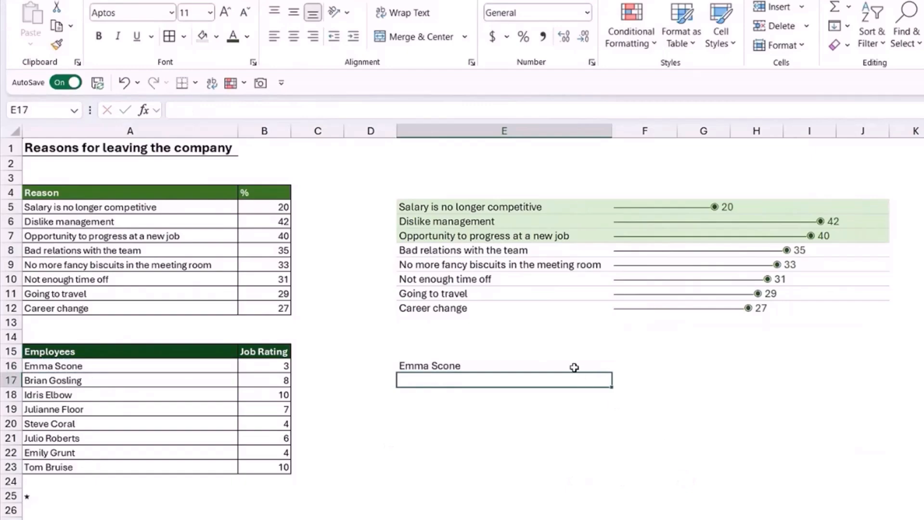
left_click(575, 368)
left_click_drag(612, 373, 611, 476)
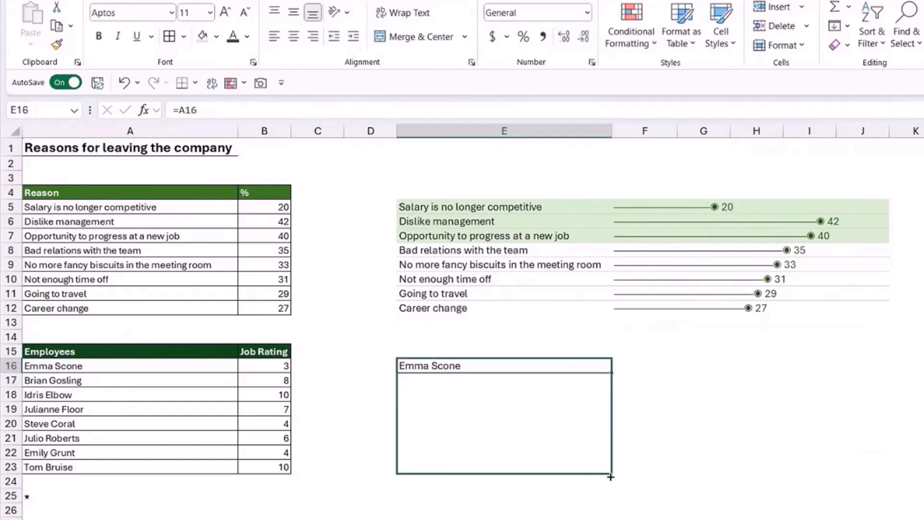
Enter =REPT($A$25,B16) in F16 to repeat the star symbol by the first employee's job rating.
key("Right")
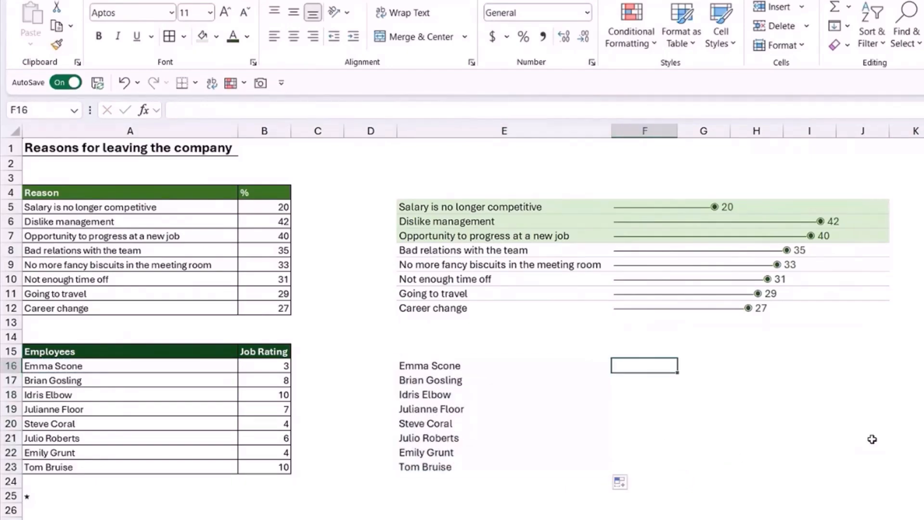
left_click(32, 498)
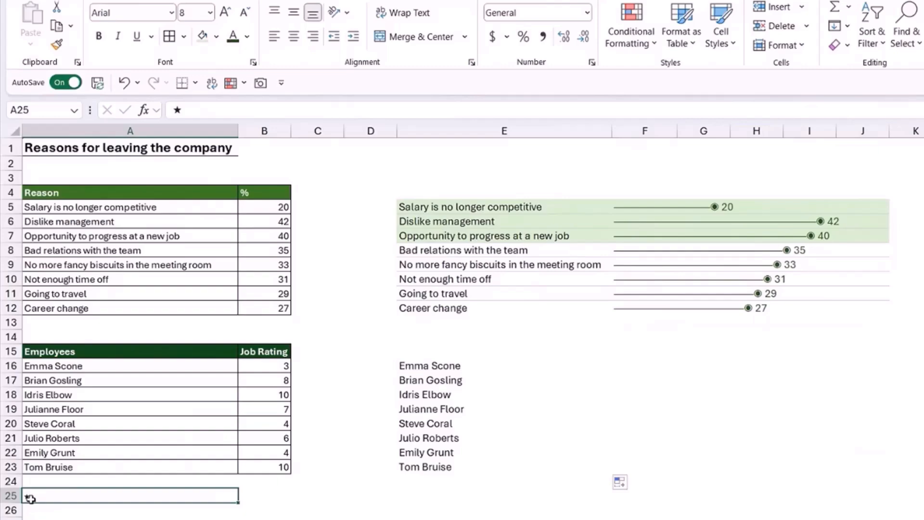
left_click(519, 365)
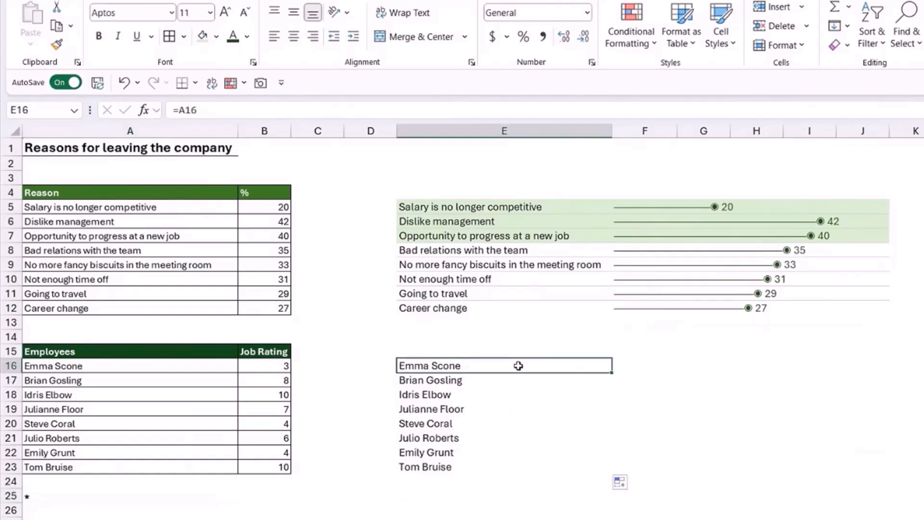
left_click(637, 367)
type("=REPT(")
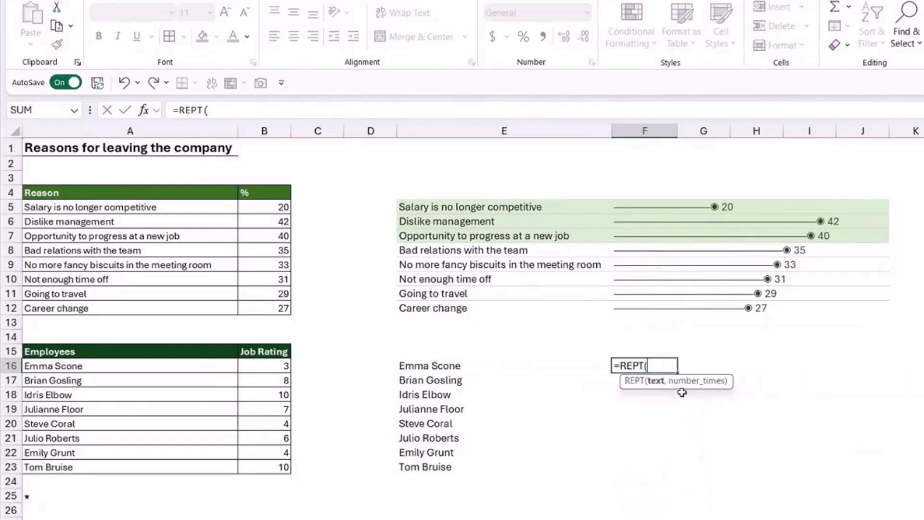
left_click(32, 497)
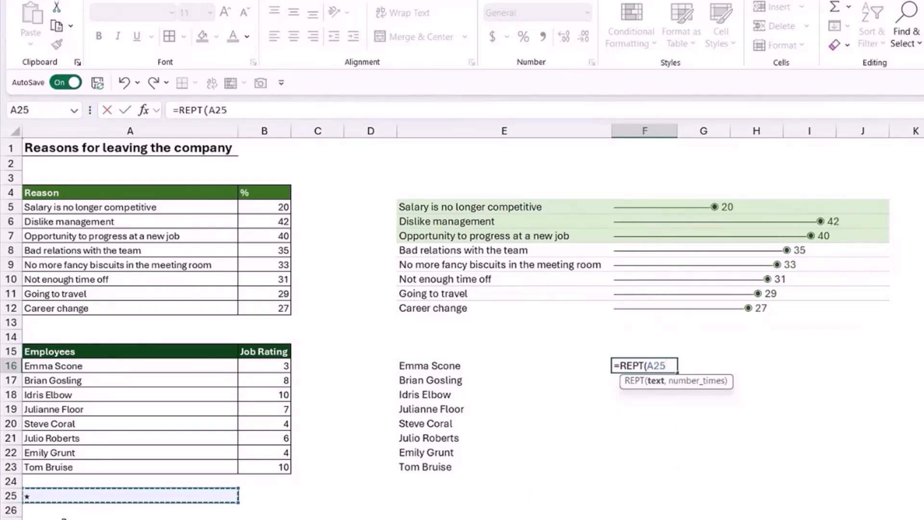
key("F4")
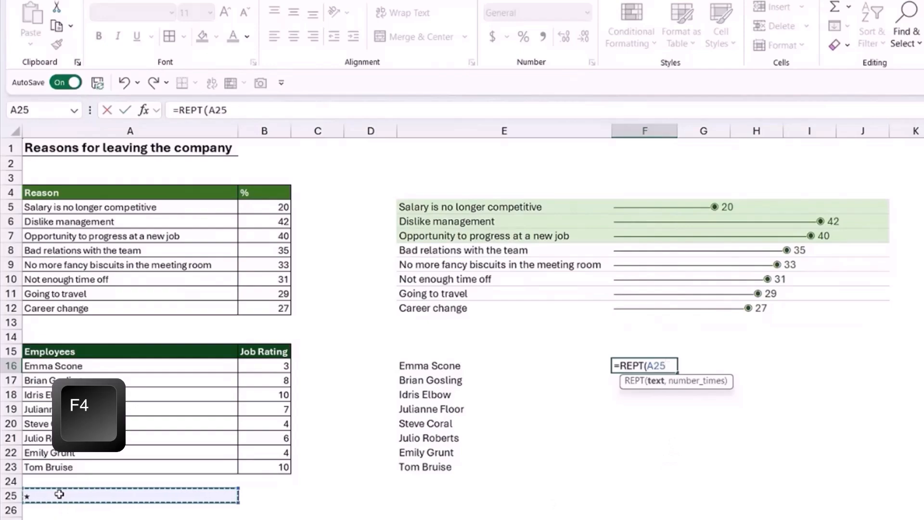
key("F4")
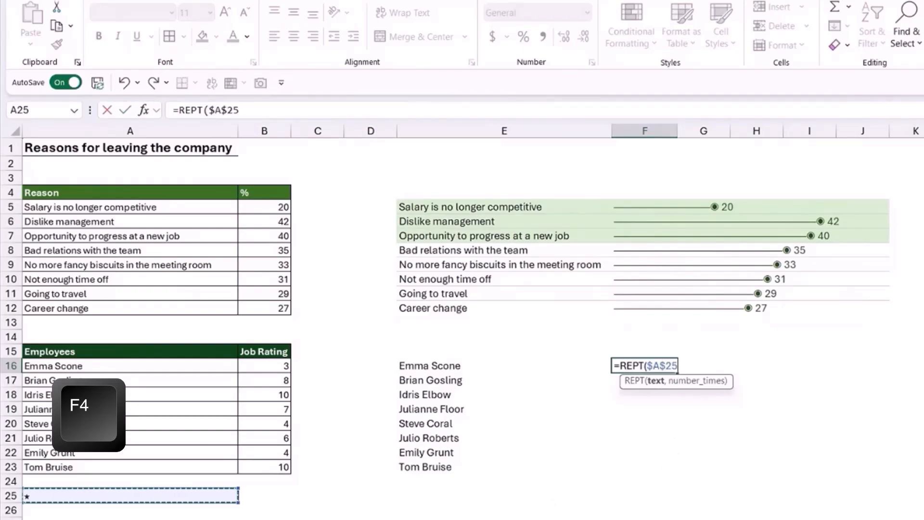
type(",")
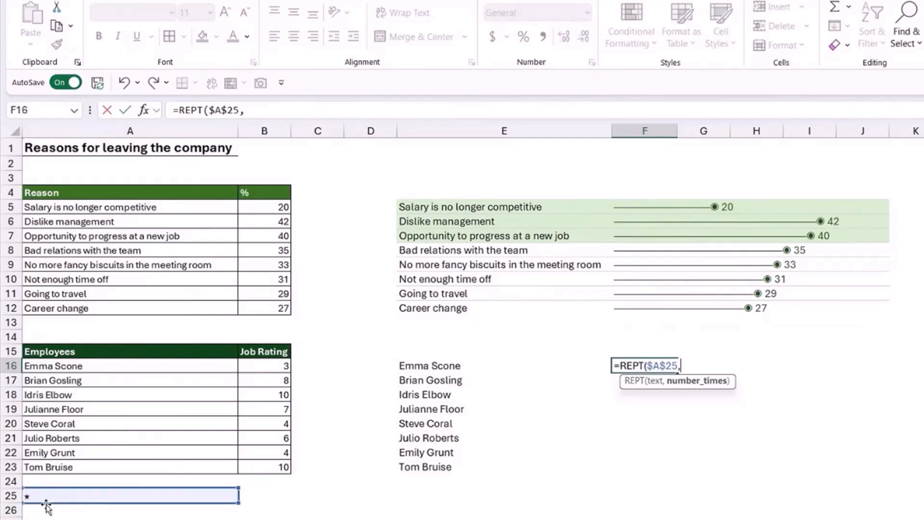
left_click(267, 365)
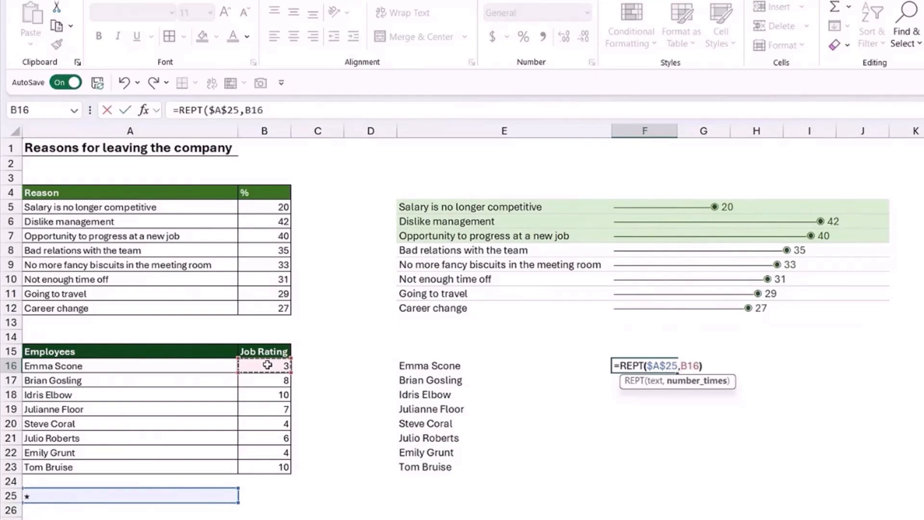
type(")")
key("Return")
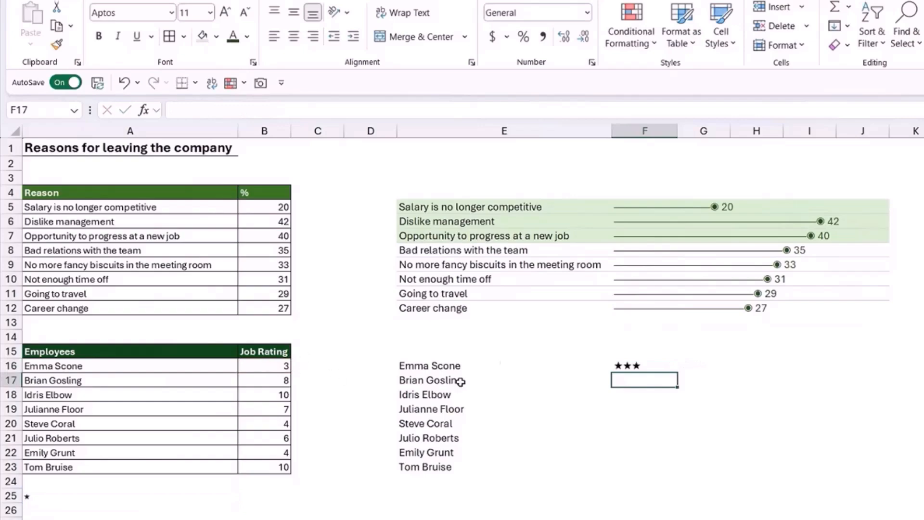
Fill the star rating formula from F16 down to F23 for the remaining employees.
left_click(650, 370)
left_click_drag(679, 372, 676, 472)
left_click(869, 437)
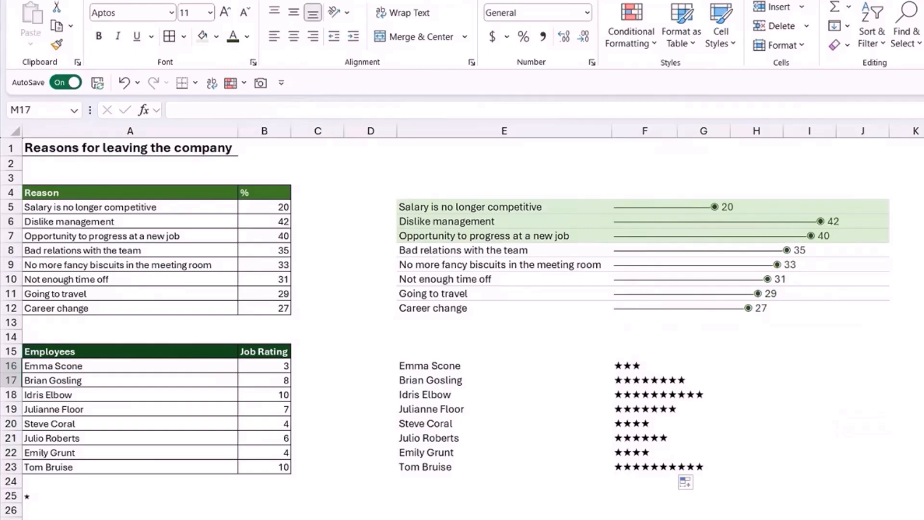
left_click(862, 408)
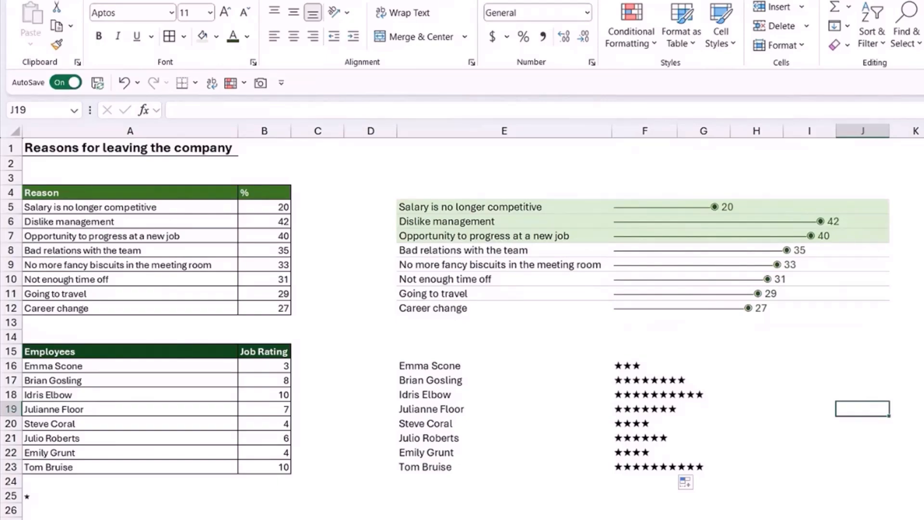
Create a formula-based conditional formatting rule for E16:J23 with the condition =$B16>=8.
left_click_drag(417, 366, 867, 462)
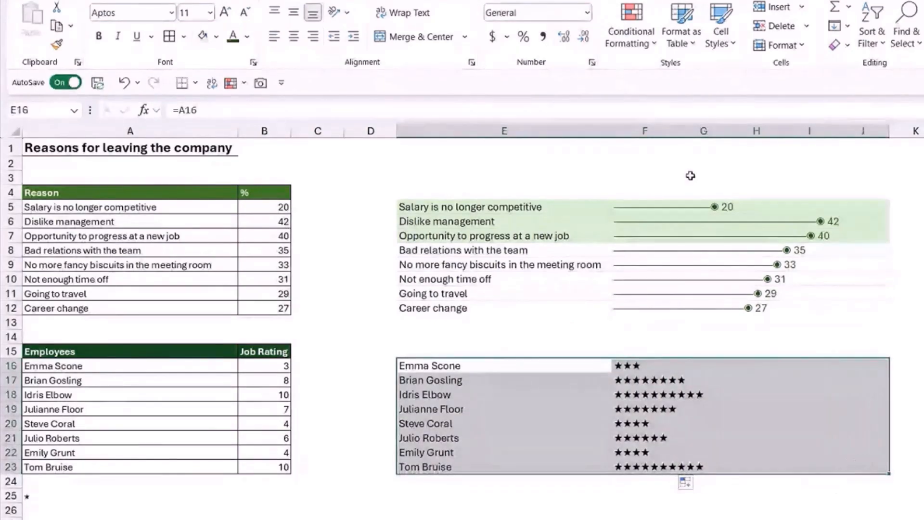
left_click(654, 41)
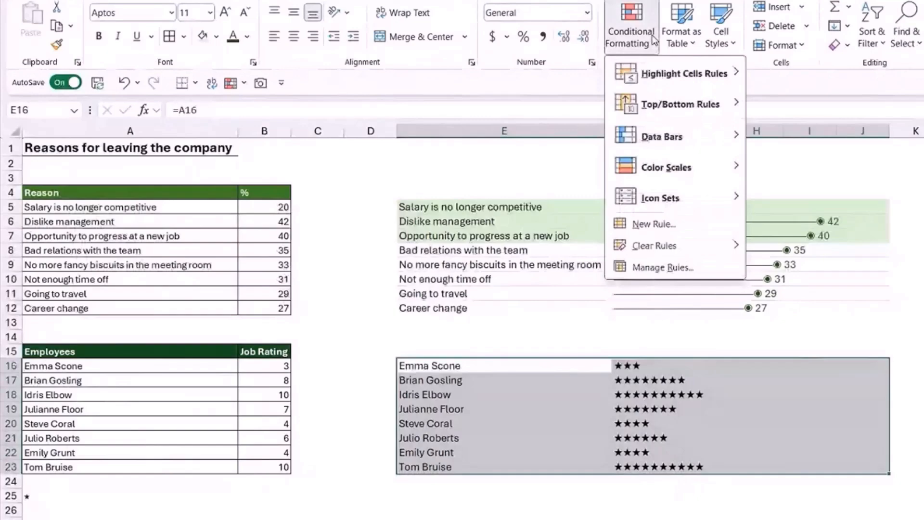
left_click(650, 224)
left_click_drag(355, 161, 355, 18)
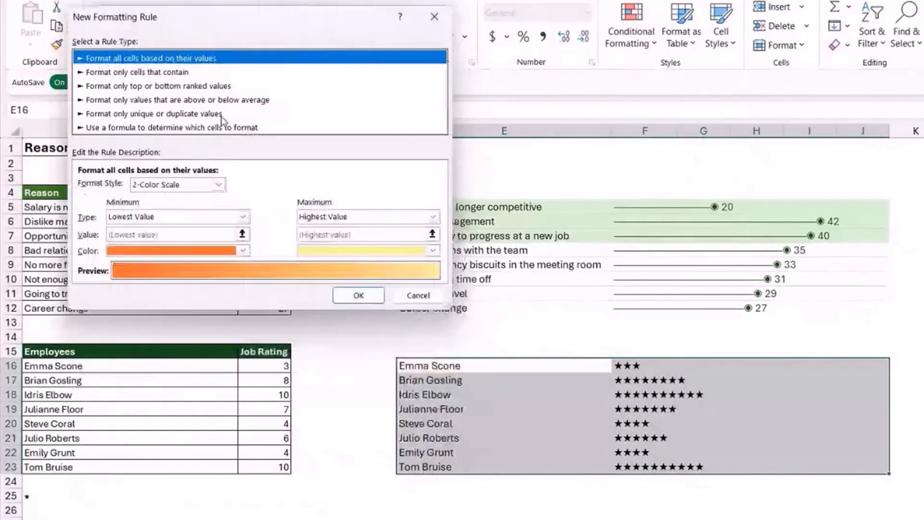
left_click(222, 126)
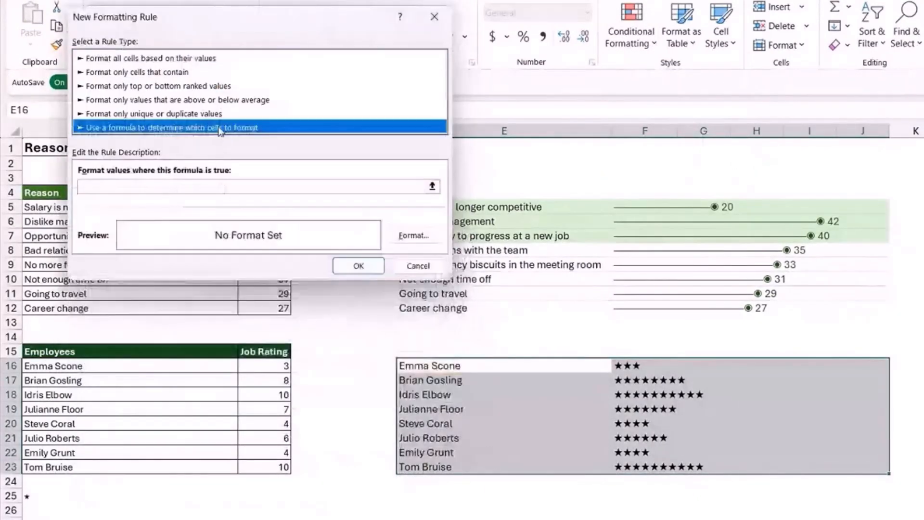
left_click(97, 187)
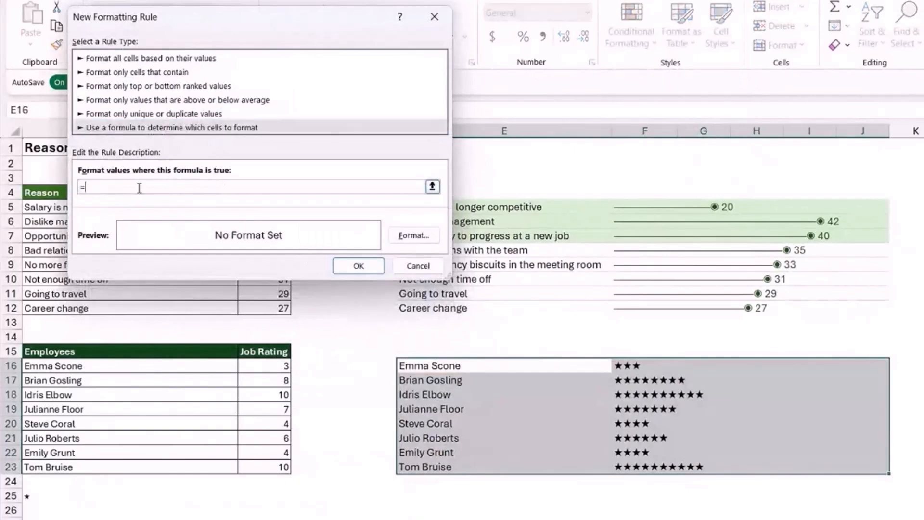
type("=")
left_click(269, 367)
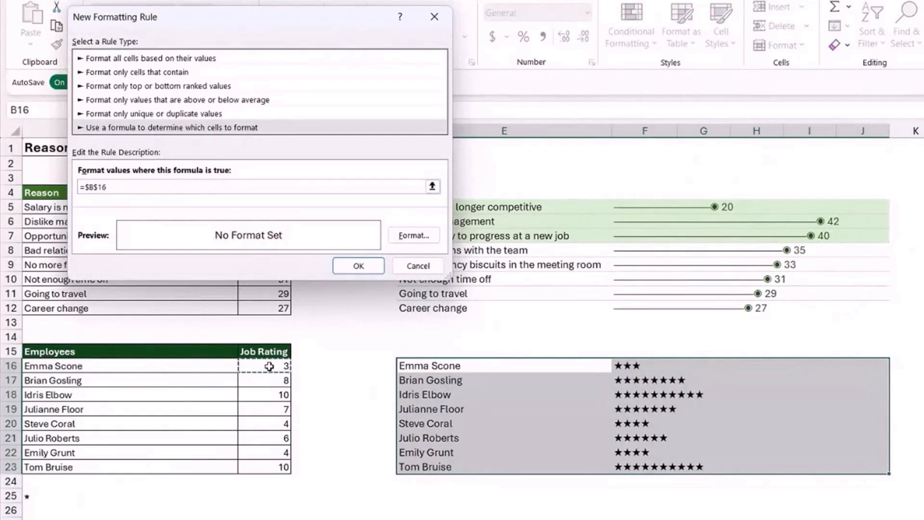
type(">=8")
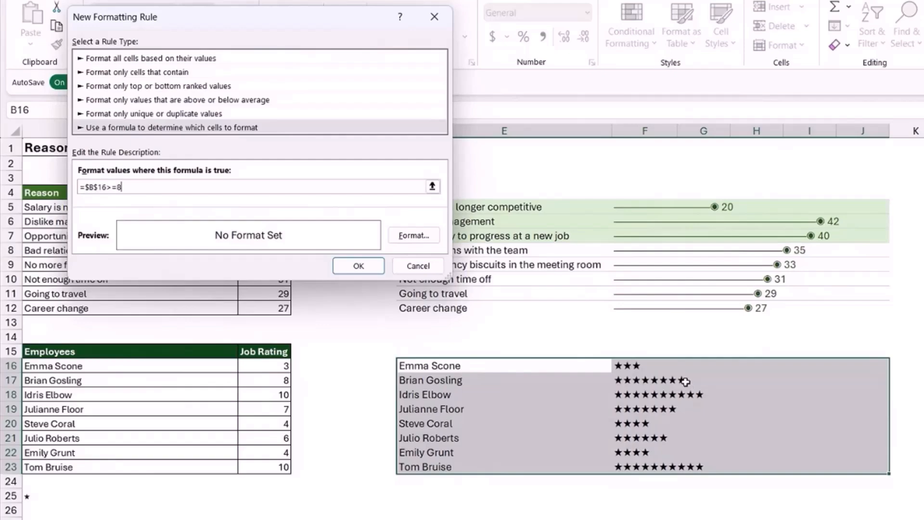
left_click(96, 186)
key("BackSpace")
key("BackSpace")
Format the rule's matching rows with a dark green font and light grey fill, and apply the rule.
left_click(414, 238)
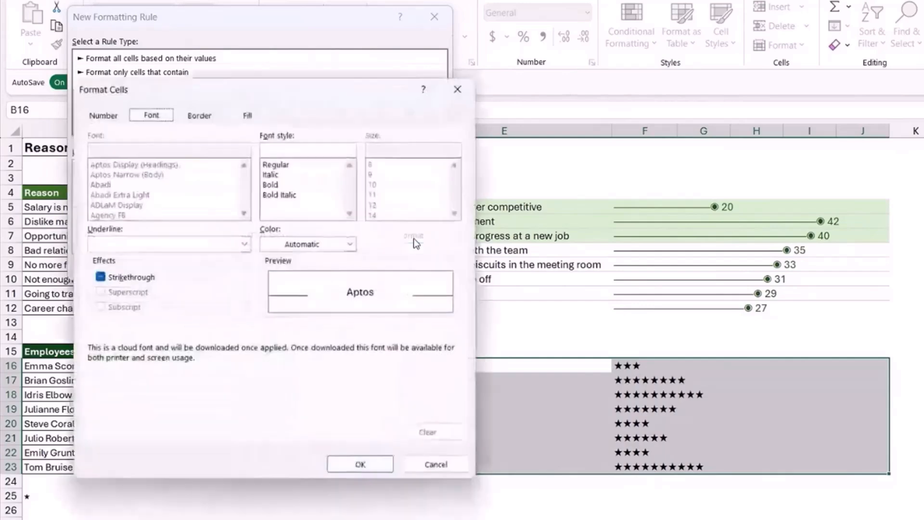
left_click_drag(323, 98, 287, 31)
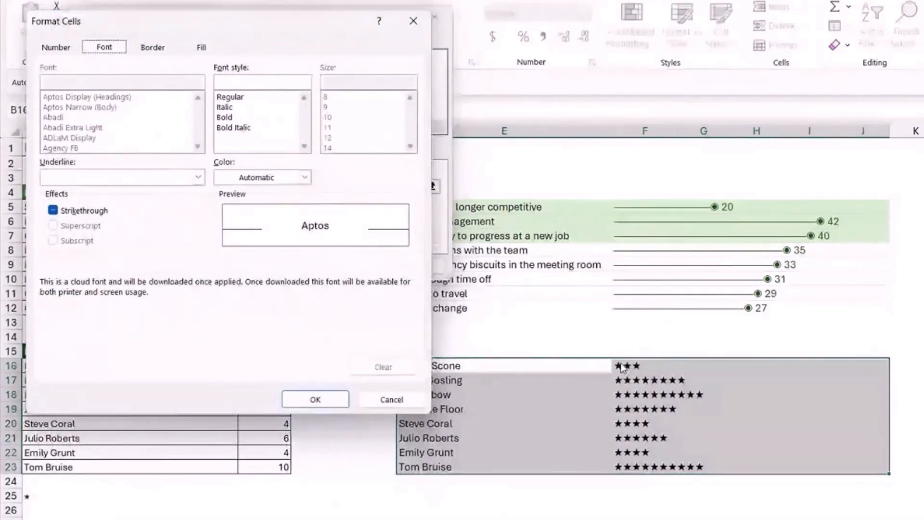
left_click(304, 178)
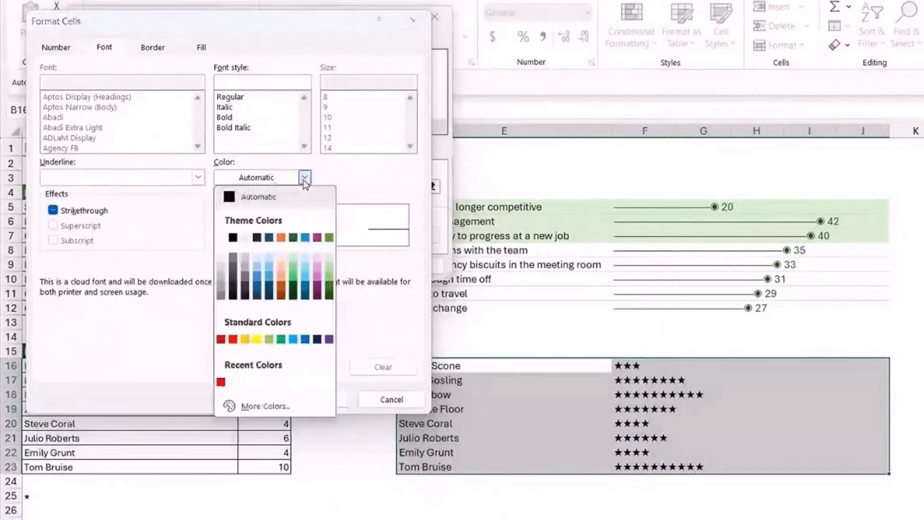
left_click(329, 295)
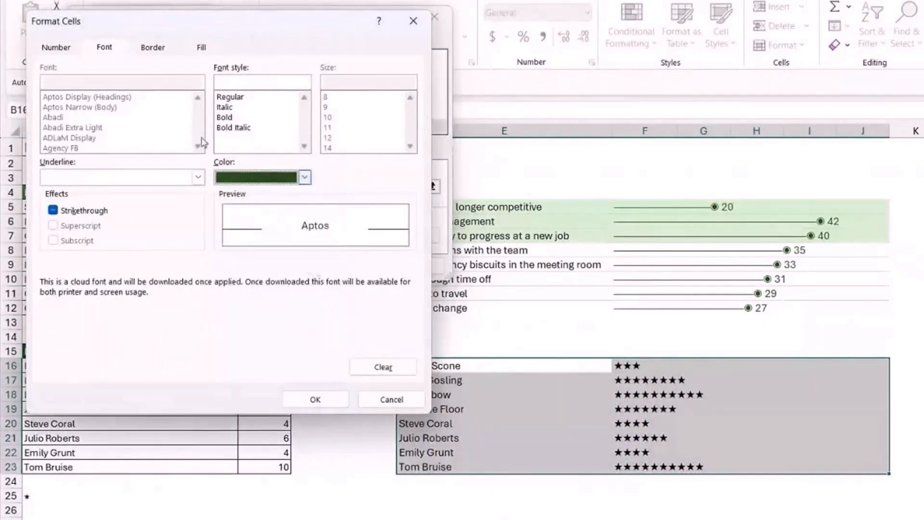
left_click(201, 48)
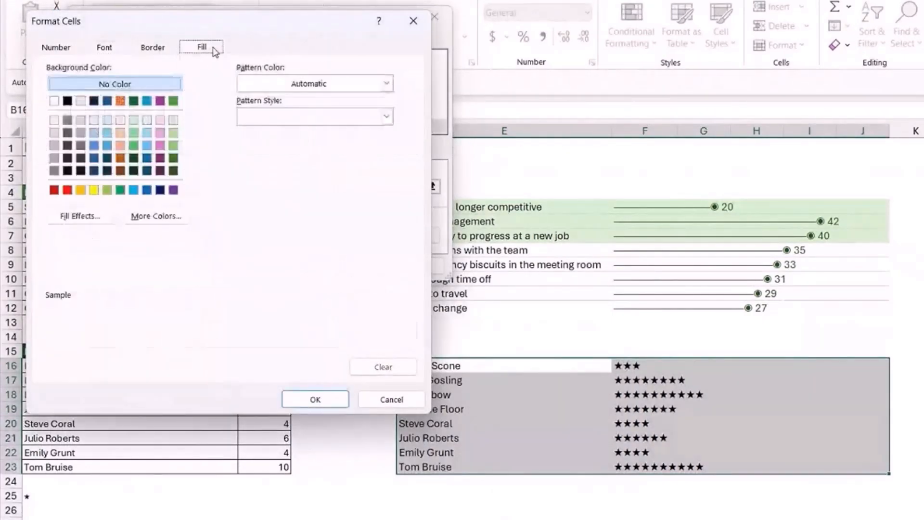
left_click(80, 101)
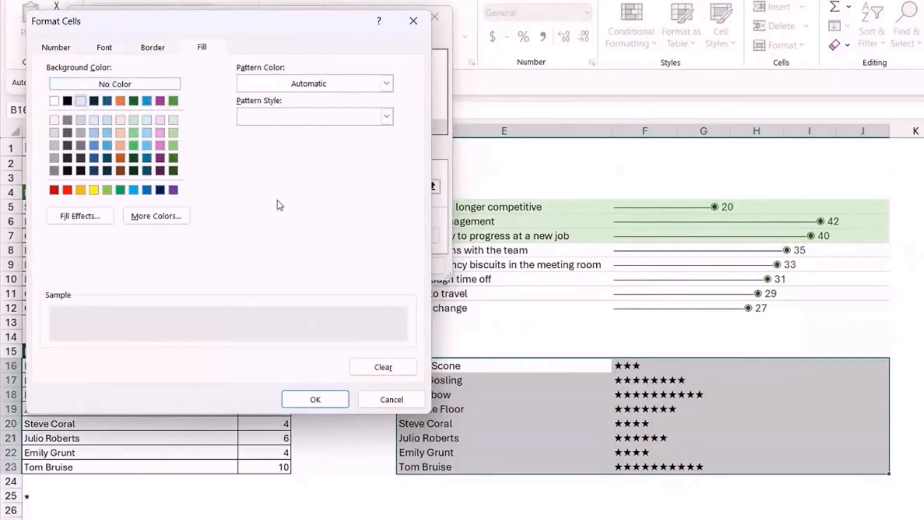
left_click(315, 399)
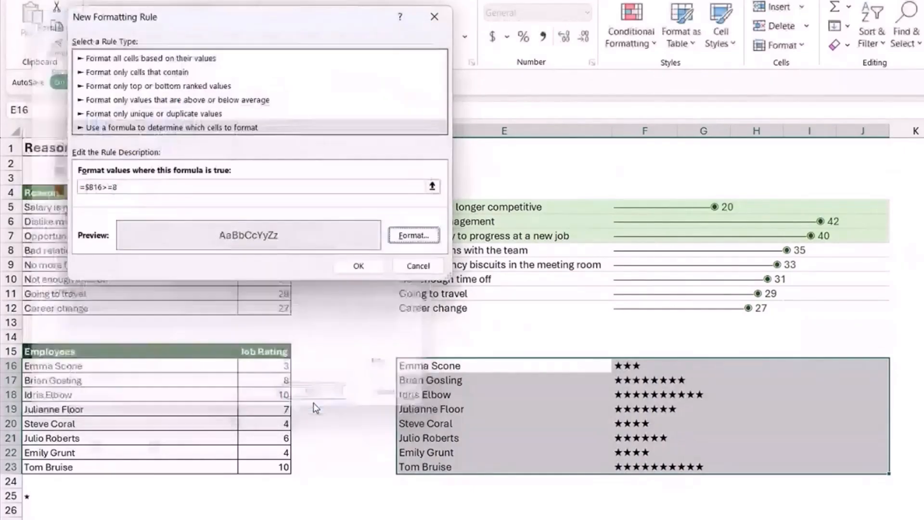
left_click(351, 264)
left_click(923, 338)
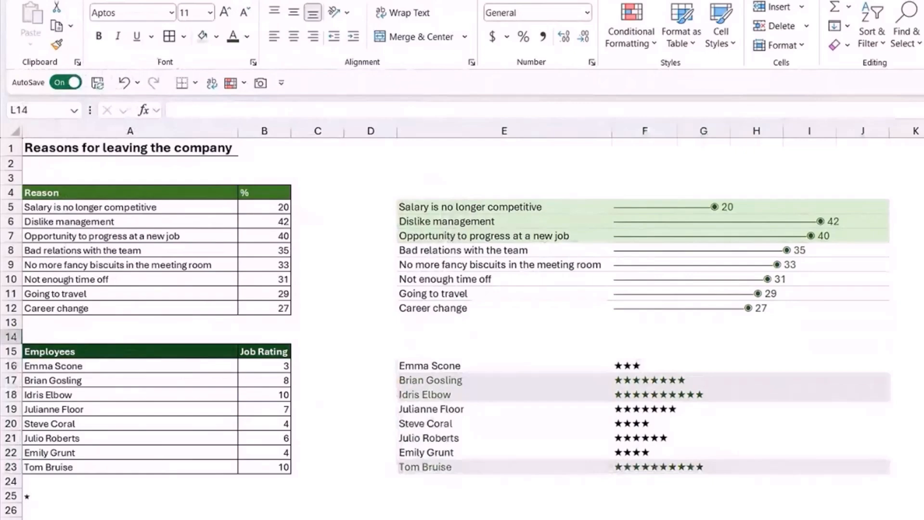
Set the first employee's job rating in B16 to 9 to test the star chart and highlighting.
left_click(260, 367)
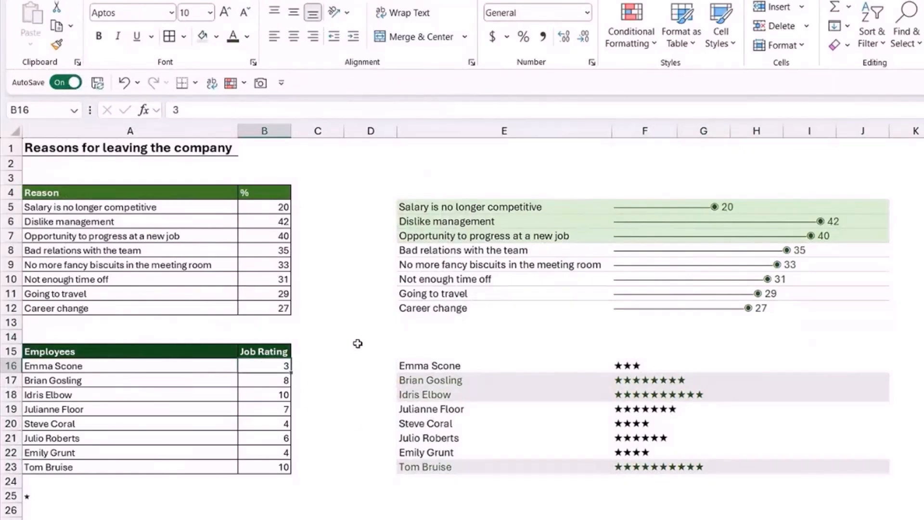
type("9")
key("Return")
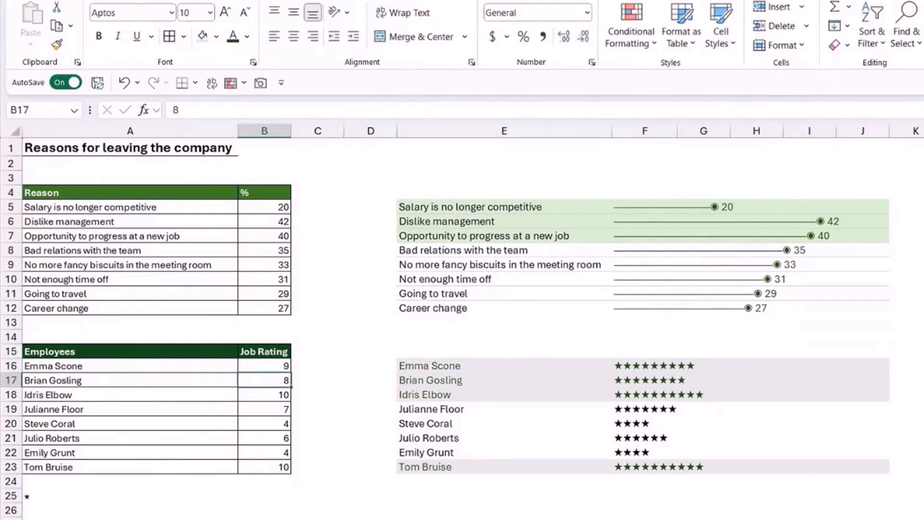
left_click(923, 323)
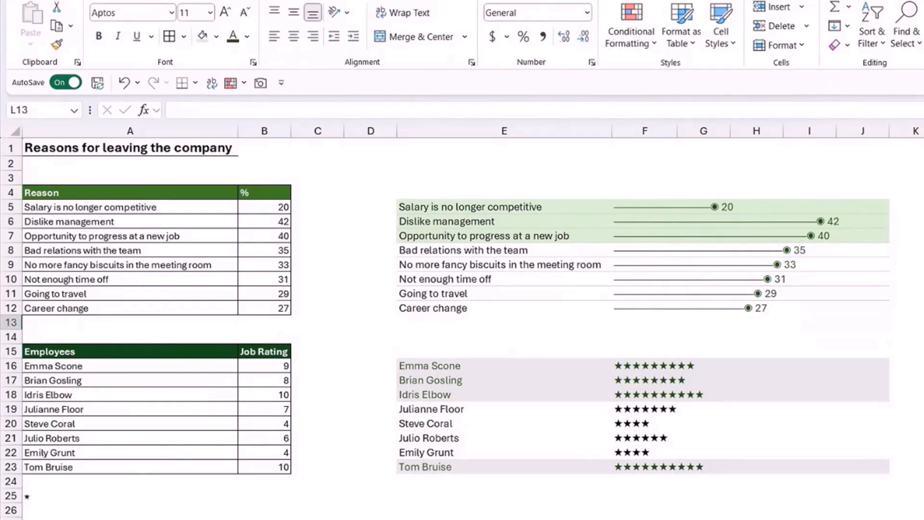
left_click(923, 265)
scroll(915, 270, "down", 2)
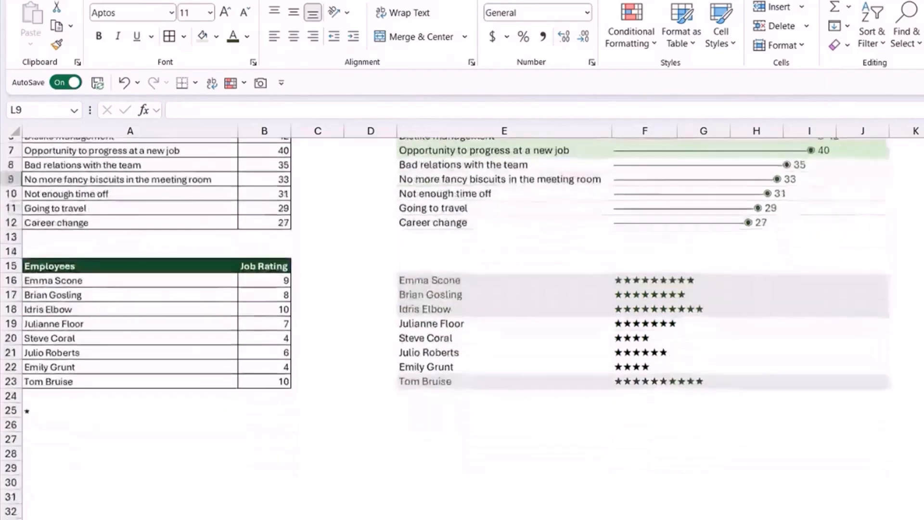
scroll(915, 270, "up", 2)
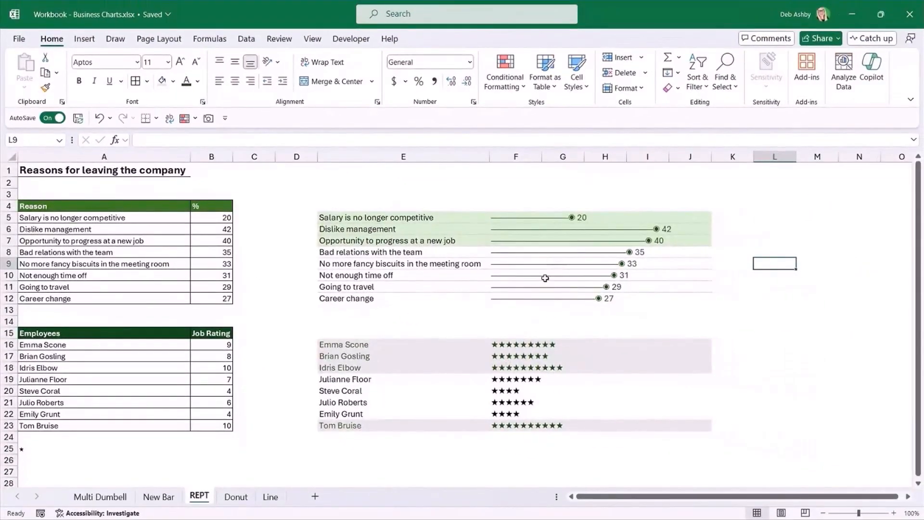
left_click(772, 226)
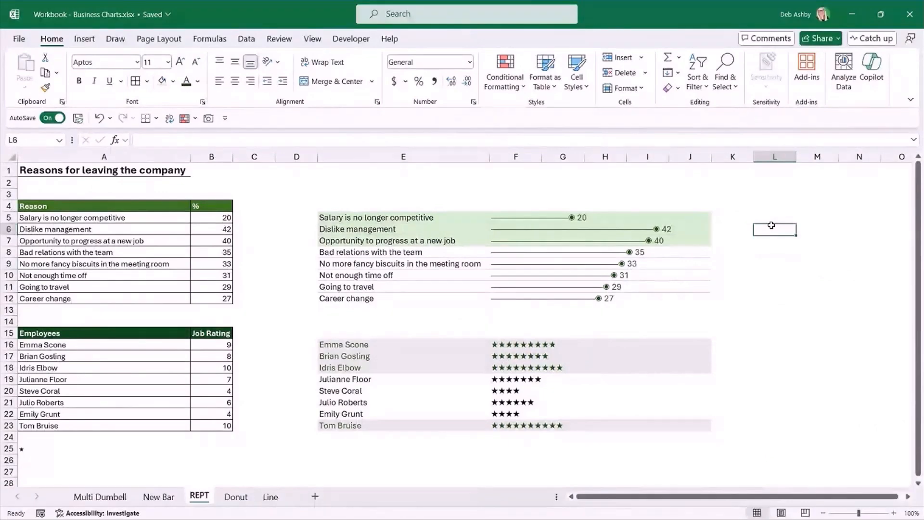
left_click(770, 214)
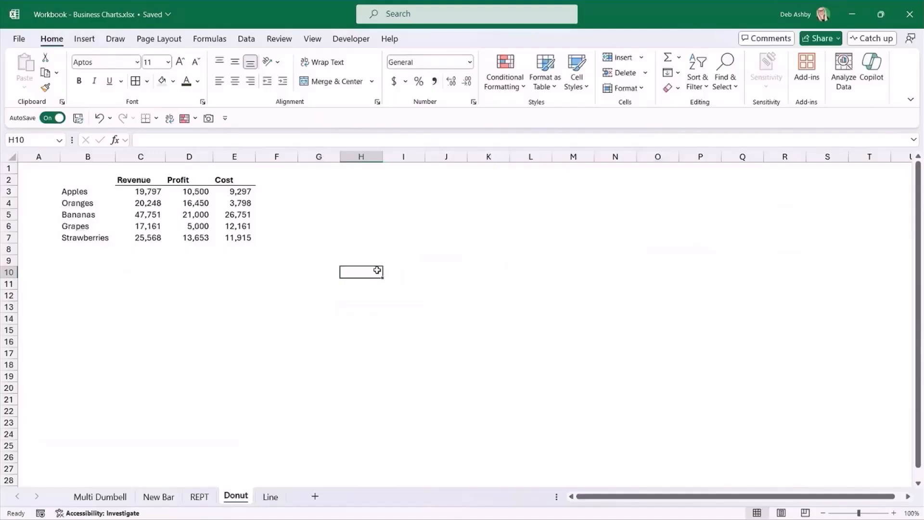
left_click(441, 247)
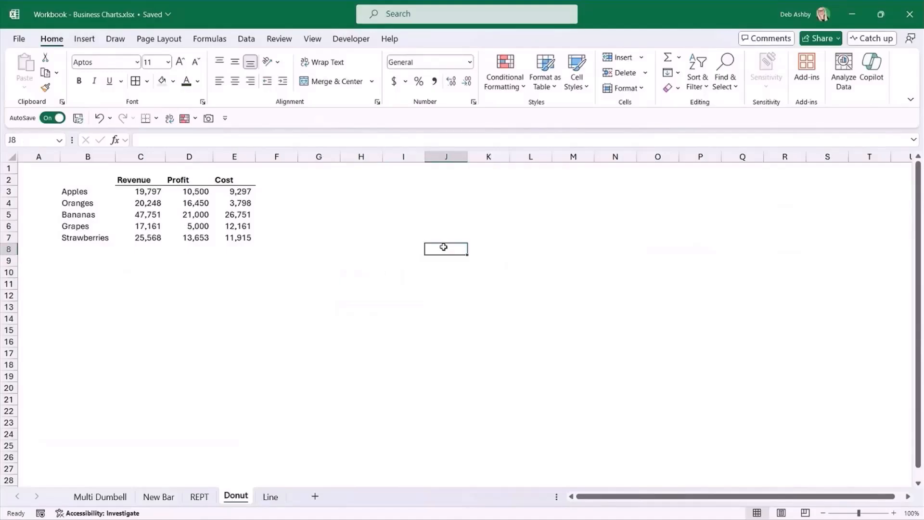
Create a single-series doughnut chart from the Revenue data in B2:C7, and delete it again.
left_click(374, 211)
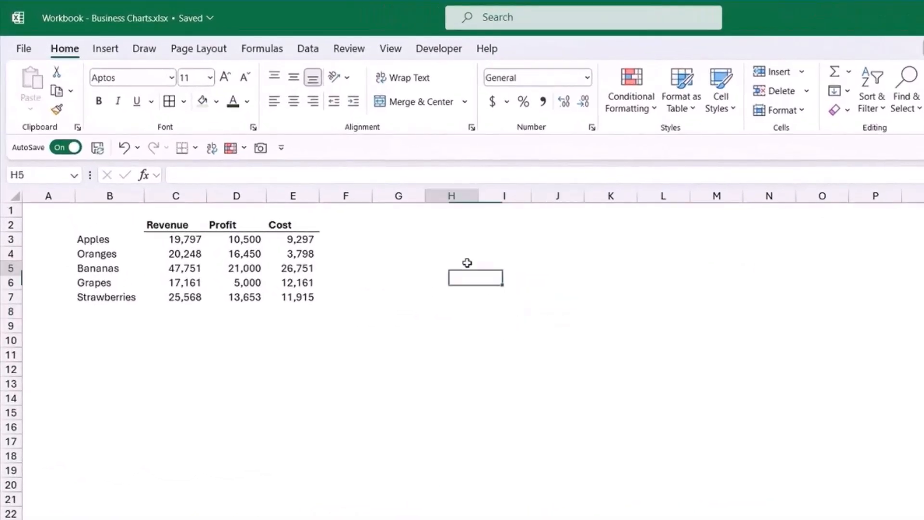
left_click(590, 283)
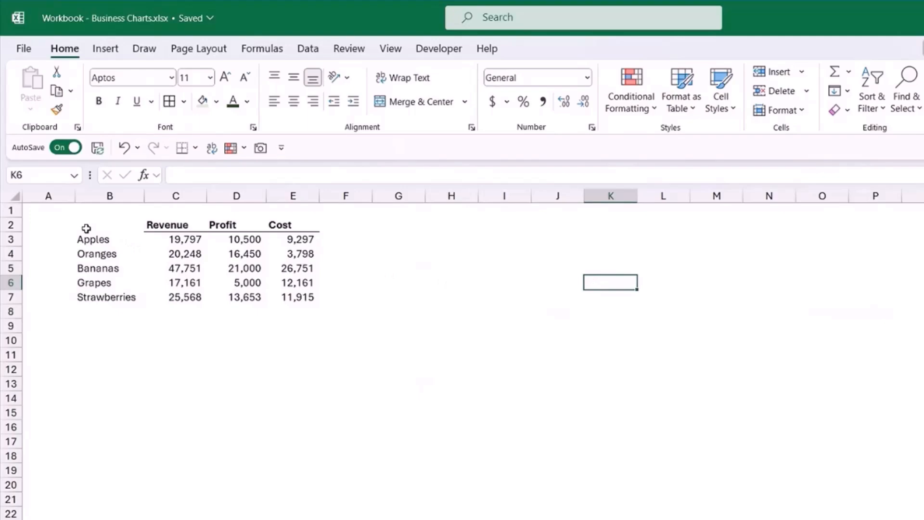
left_click_drag(82, 225, 164, 293)
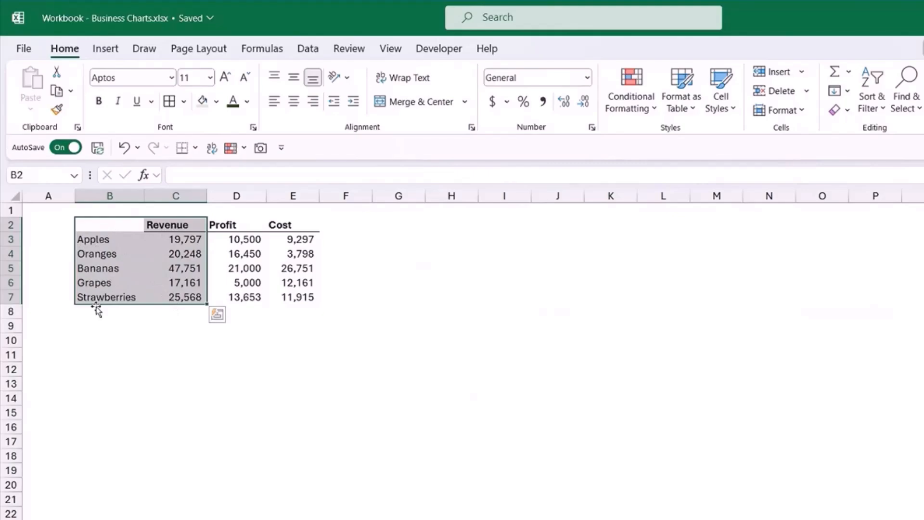
left_click(108, 54)
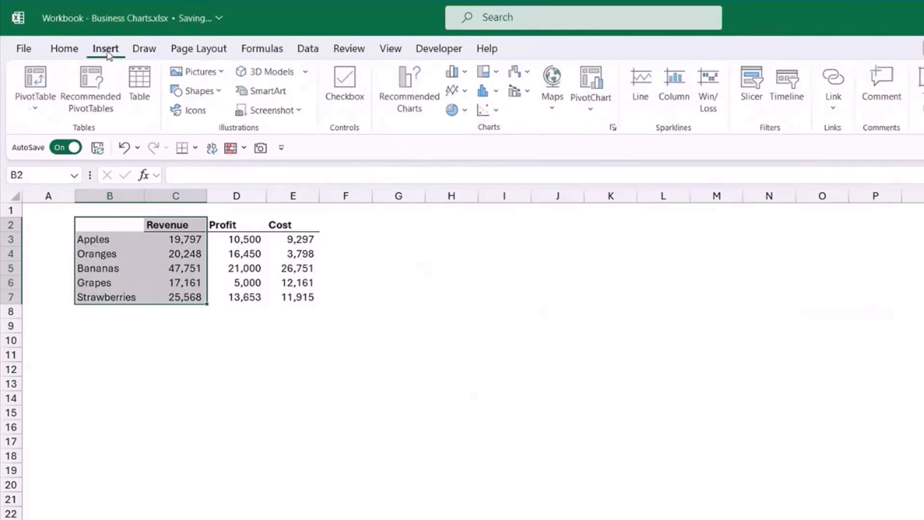
left_click(469, 111)
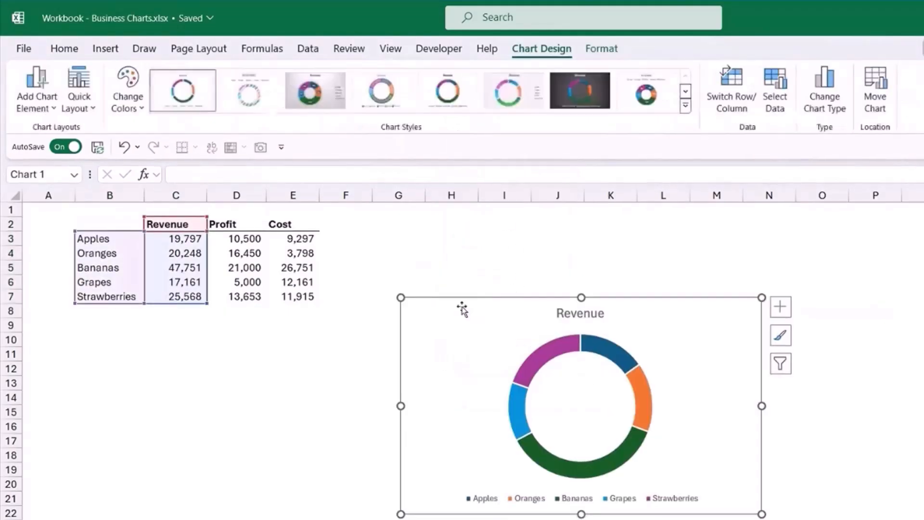
left_click_drag(672, 302, 626, 243)
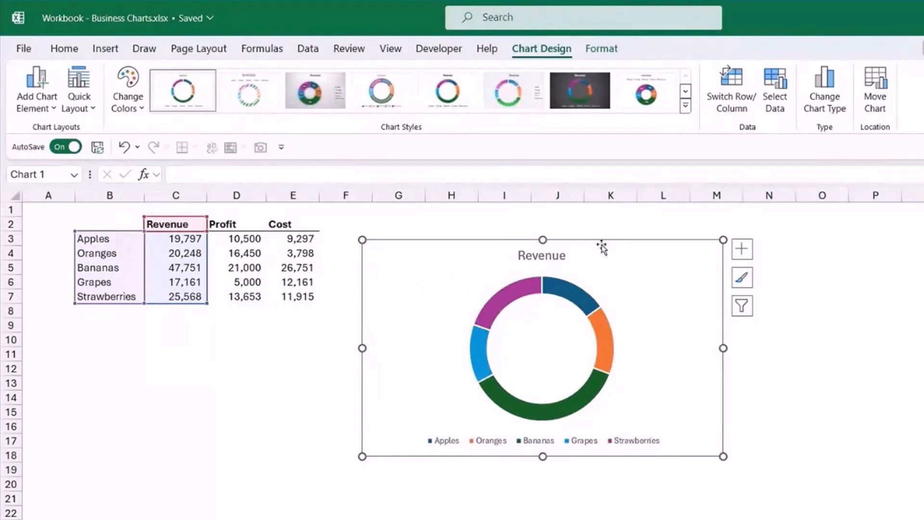
key("Delete")
left_click(445, 309)
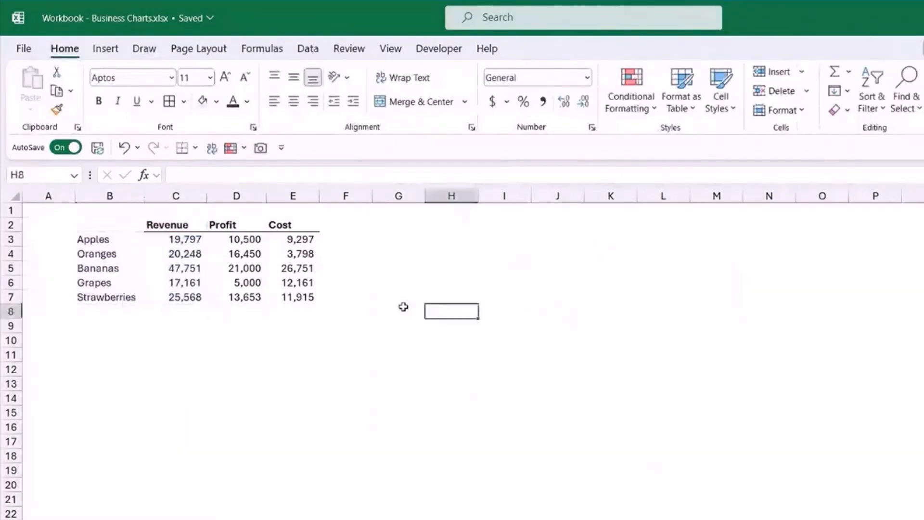
left_click_drag(219, 225, 232, 295)
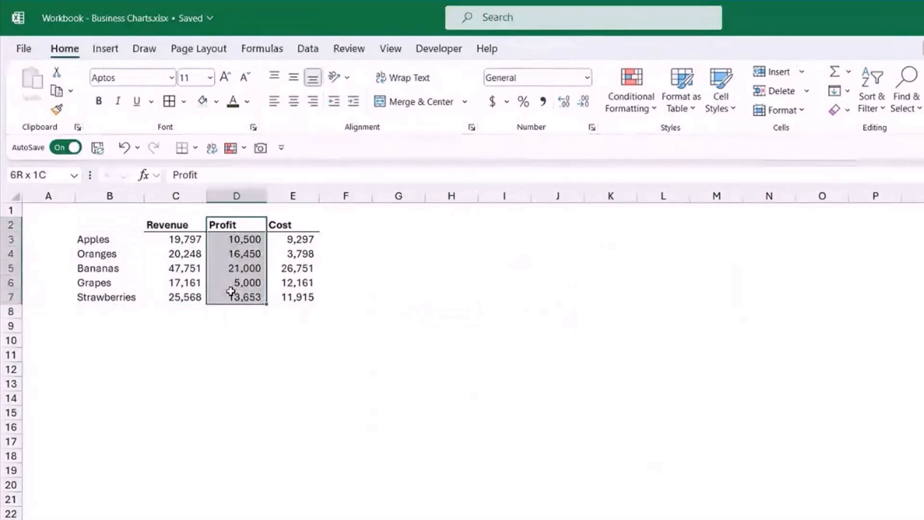
left_click_drag(174, 230, 178, 297)
left_click(225, 224, "ctrl")
left_click_drag(224, 225, 231, 295)
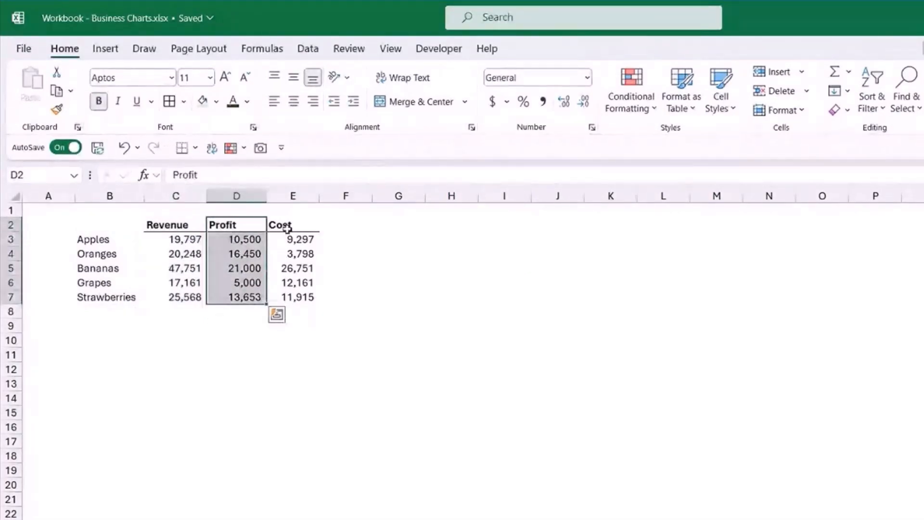
left_click_drag(284, 225, 288, 296)
left_click(398, 283)
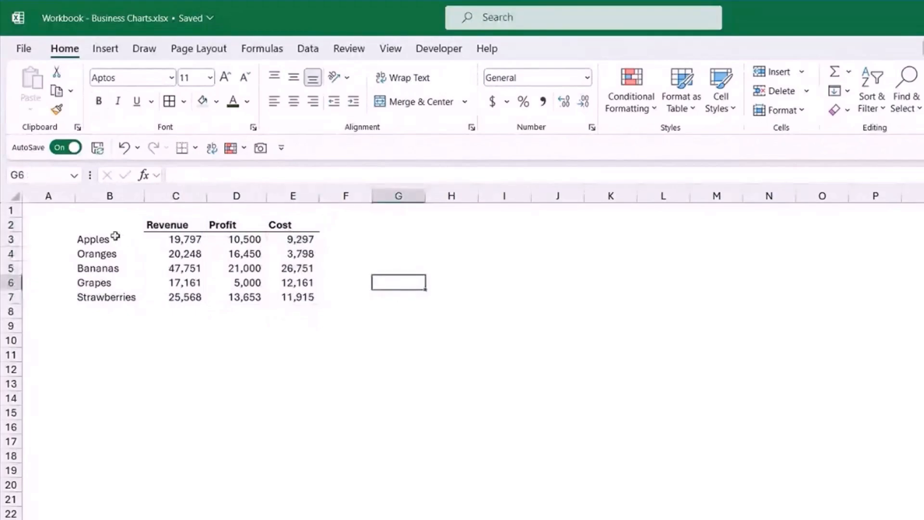
Insert a doughnut chart of revenue, profit and cost for all fruits from the data in B2:E7.
left_click_drag(87, 226, 290, 297)
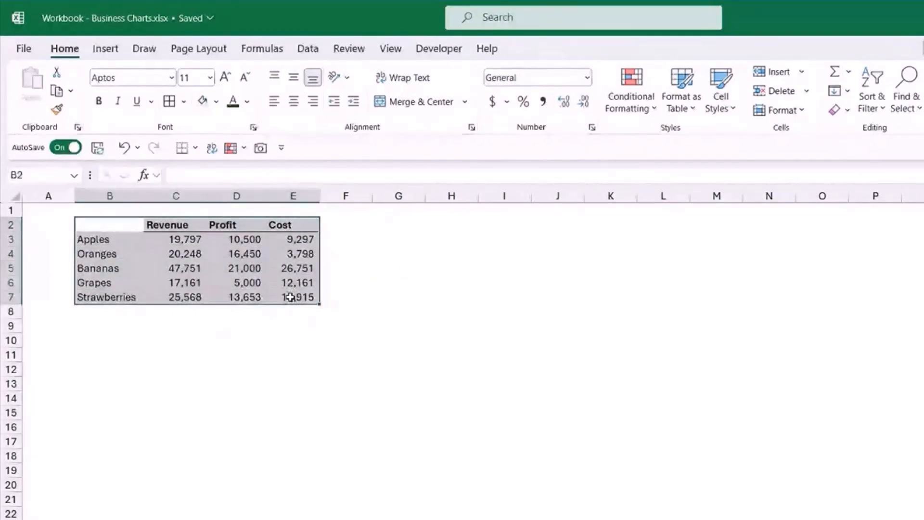
left_click(112, 54)
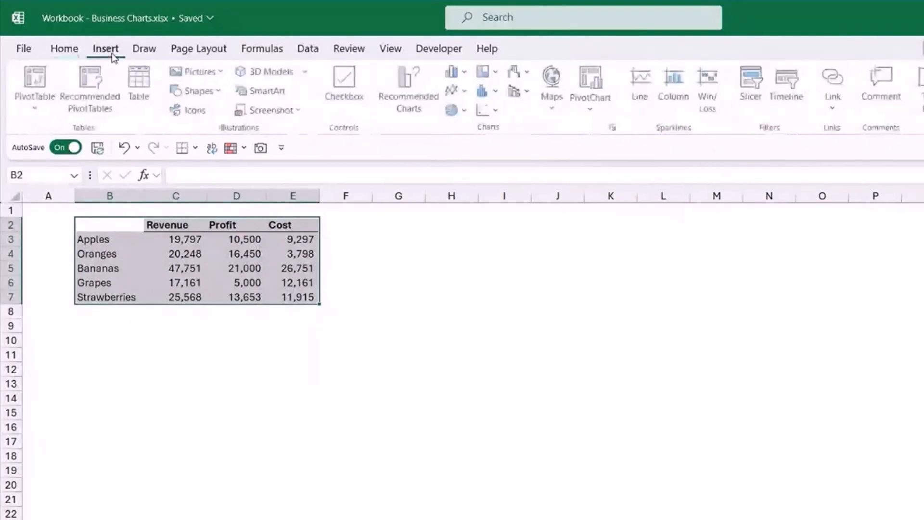
left_click(469, 111)
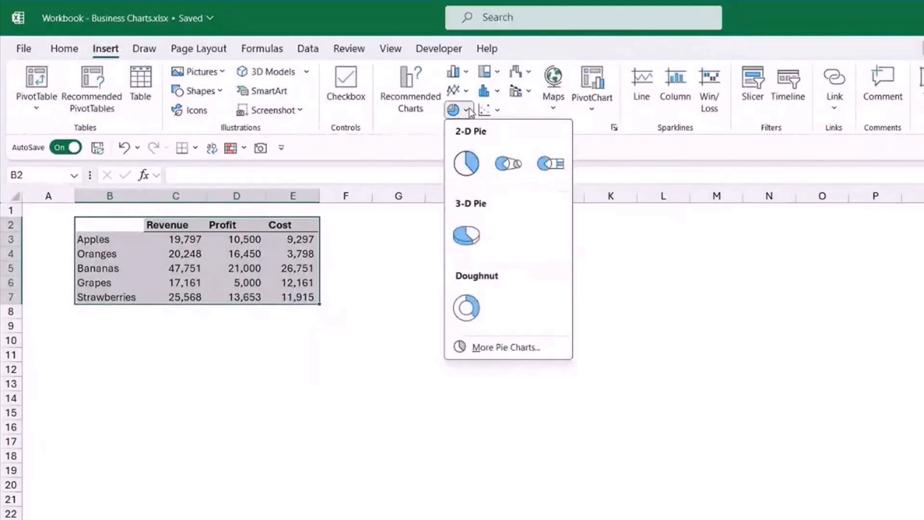
left_click(470, 308)
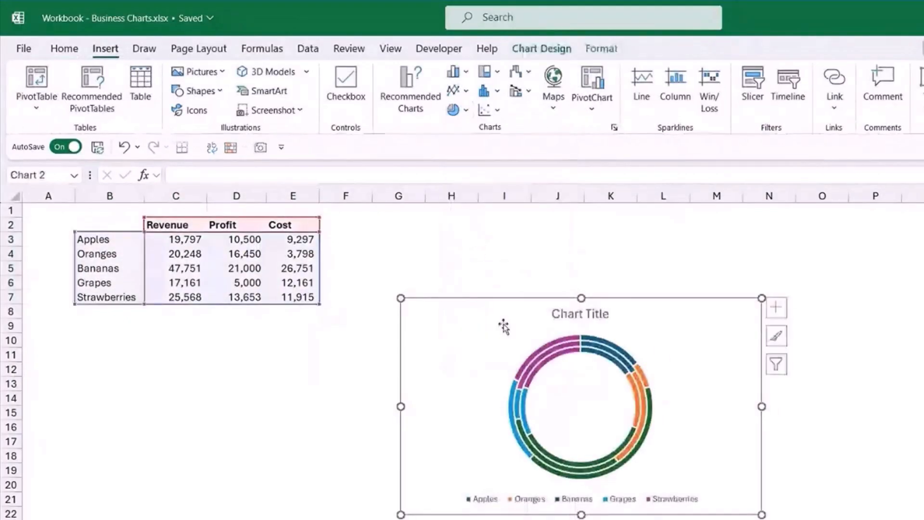
Enlarge the three-ring doughnut chart and position it beside the data table.
left_click_drag(657, 314, 638, 276)
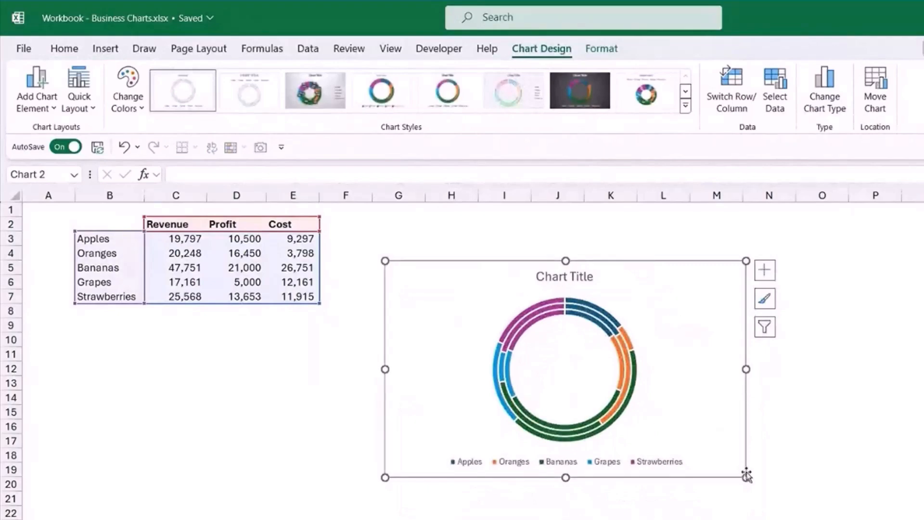
left_click_drag(747, 477, 809, 519)
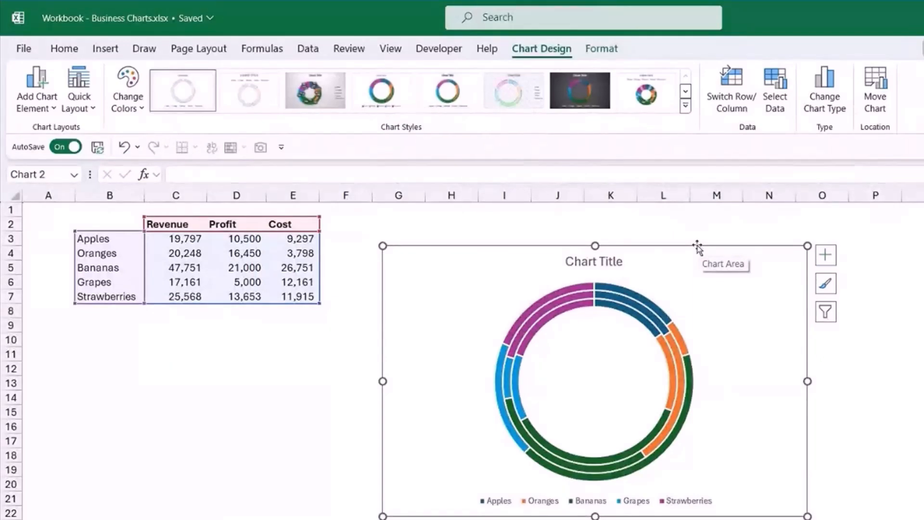
left_click_drag(699, 247, 706, 250)
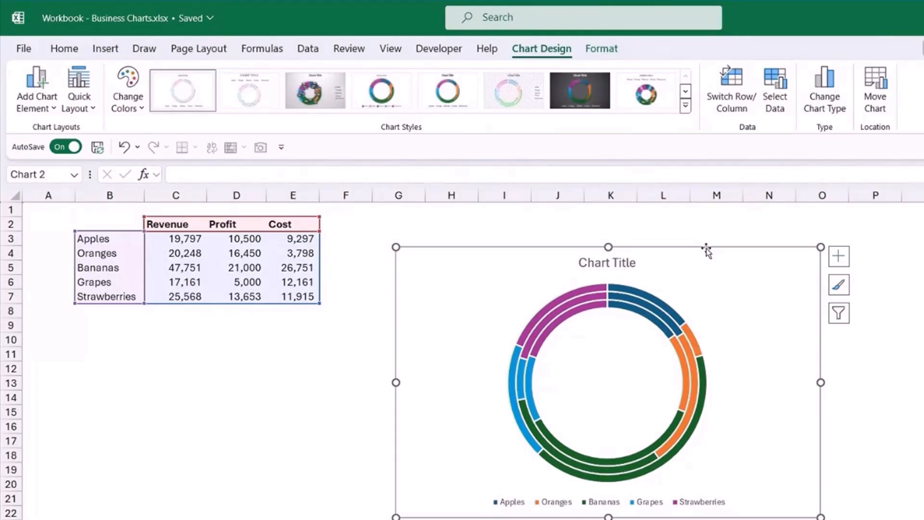
Thicken the doughnut's rings by setting the doughnut hole size to 53%.
left_click(664, 308)
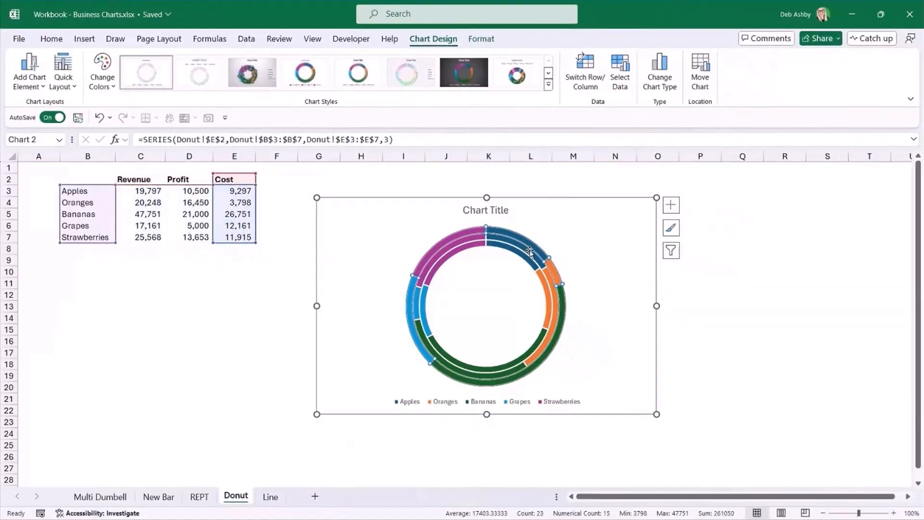
key("ctrl+1")
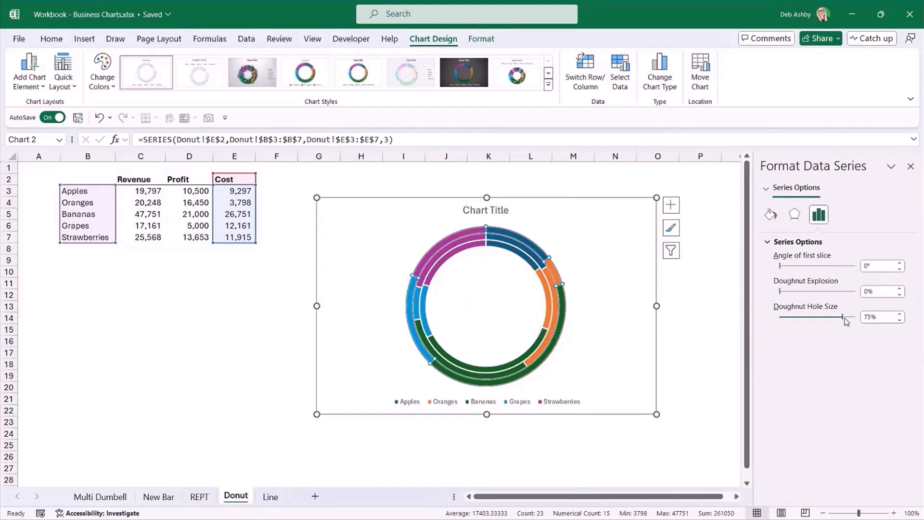
left_click_drag(836, 316, 832, 318)
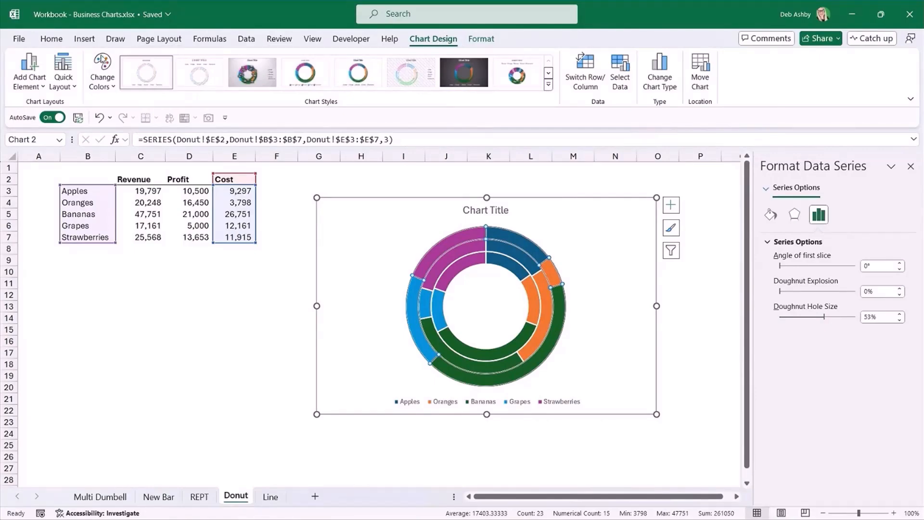
Change the doughnut chart's colors to the grey Monochromatic Palette 7.
left_click(102, 83)
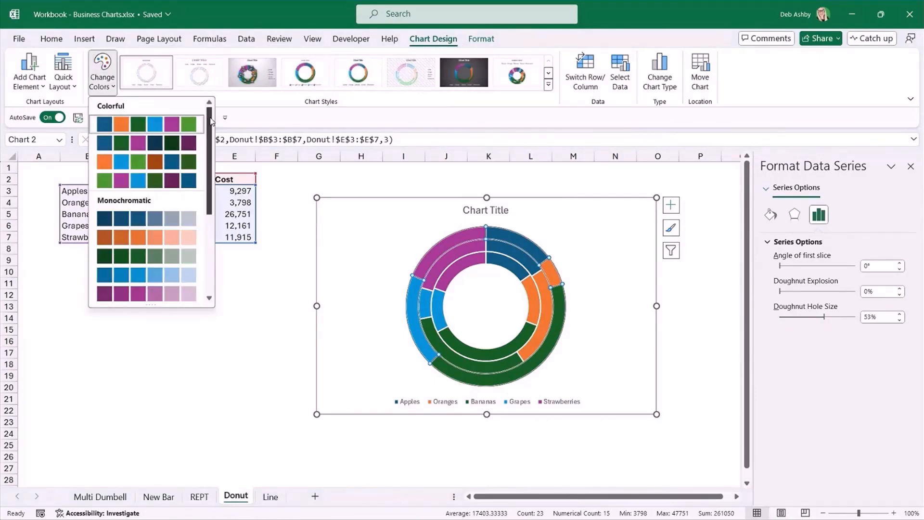
left_click_drag(208, 124, 210, 191)
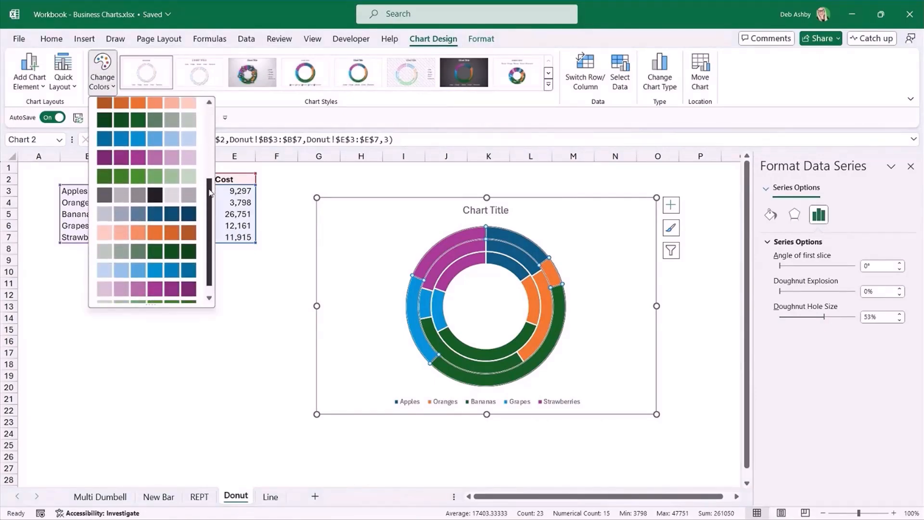
left_click(136, 201)
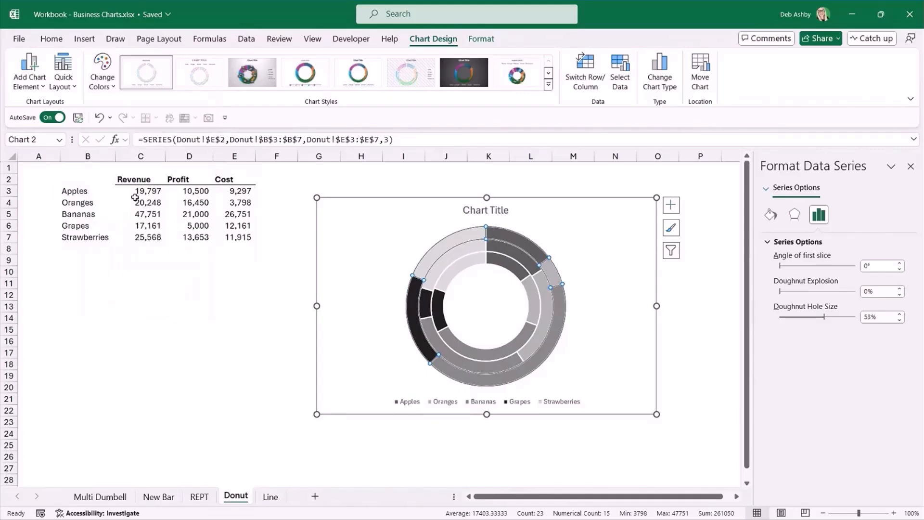
left_click(628, 236)
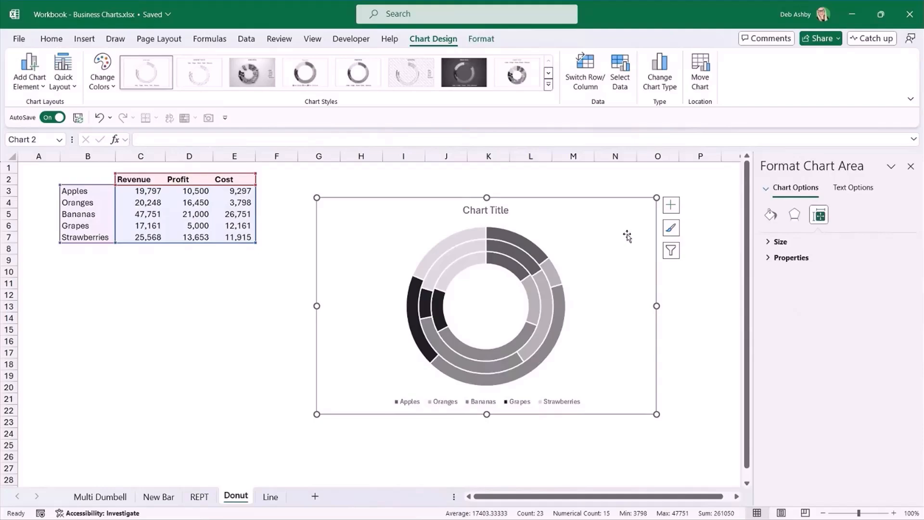
Examine which data series each ring of the doughnut chart represents.
left_click(415, 303)
left_click(597, 250)
mouse_move(460, 244)
left_click(527, 249)
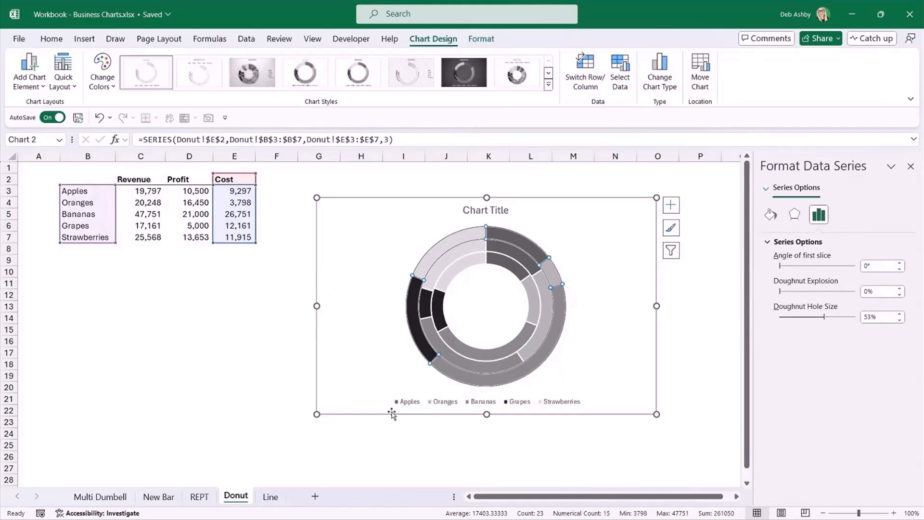
left_click(466, 252)
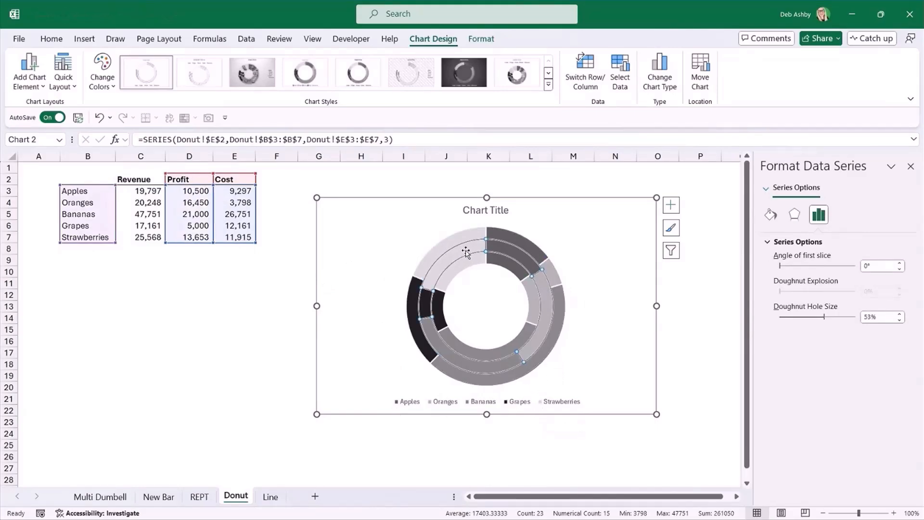
left_click(466, 265)
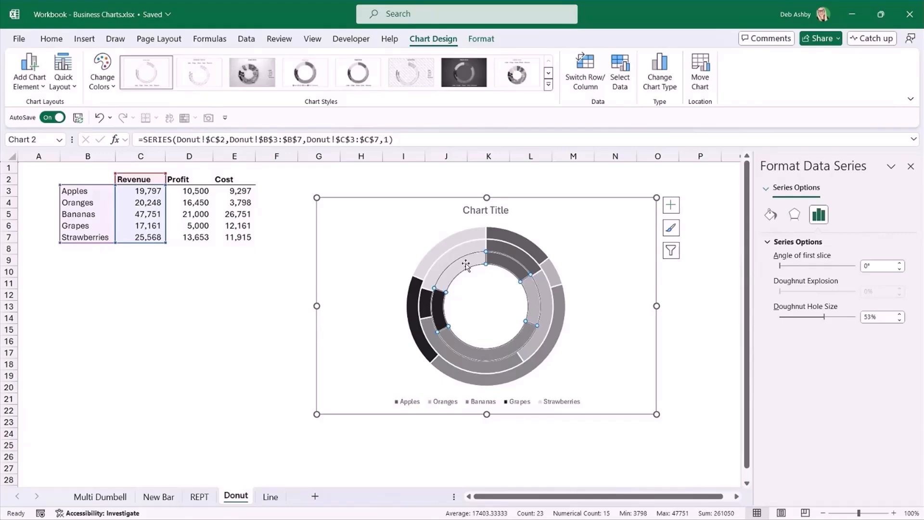
left_click(637, 243)
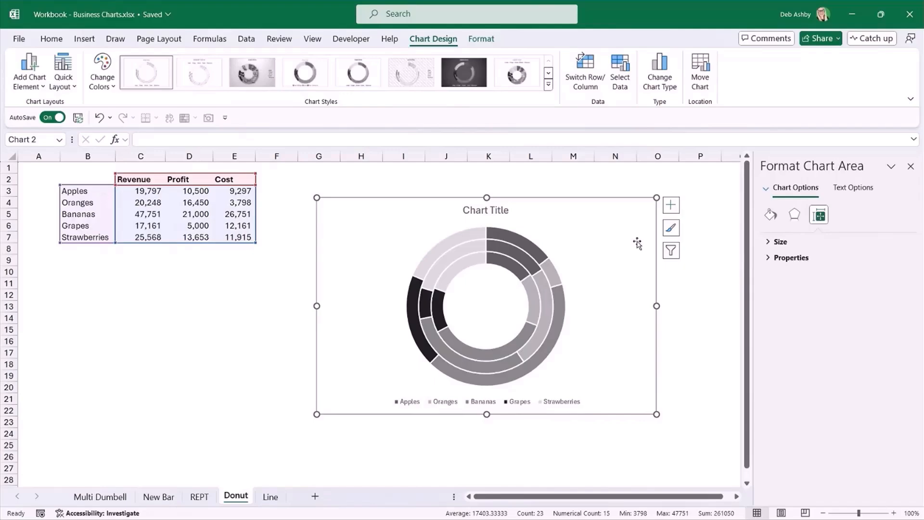
left_click(415, 310)
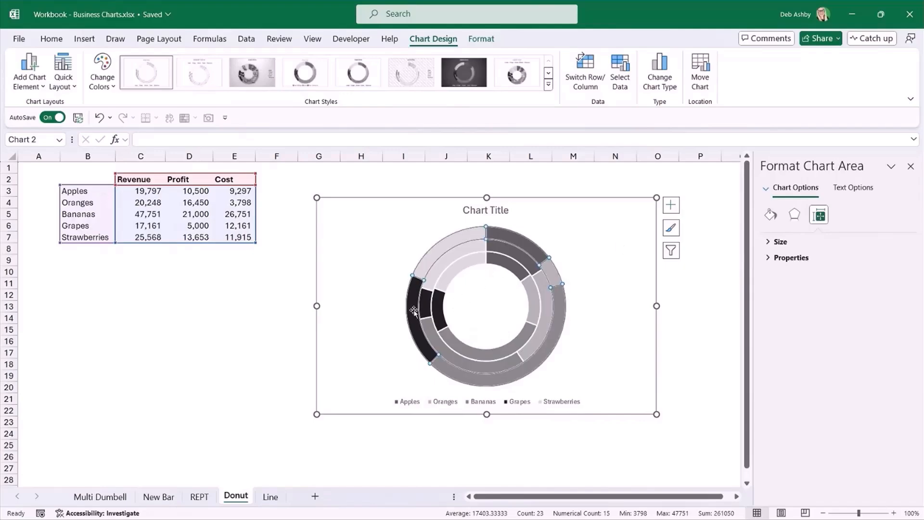
left_click(644, 306)
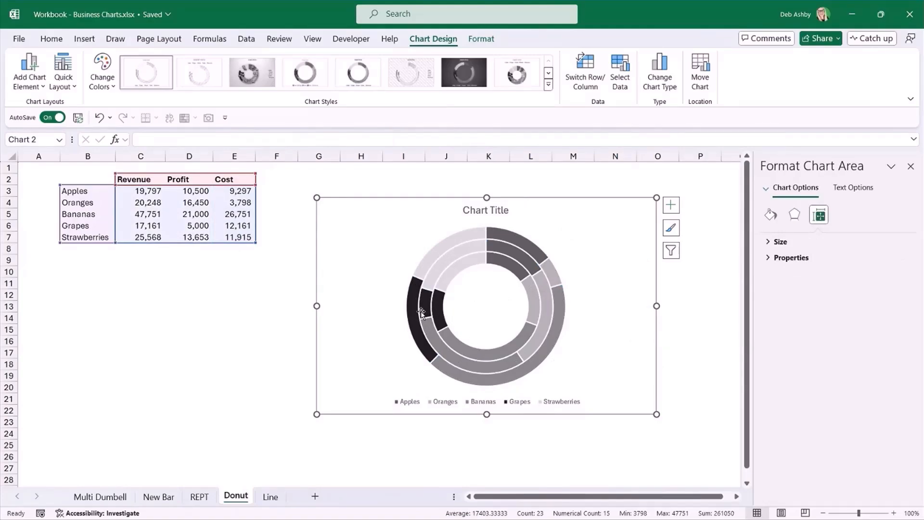
Fill only the Grapes slice in the outer Cost ring with red.
mouse_move(413, 305)
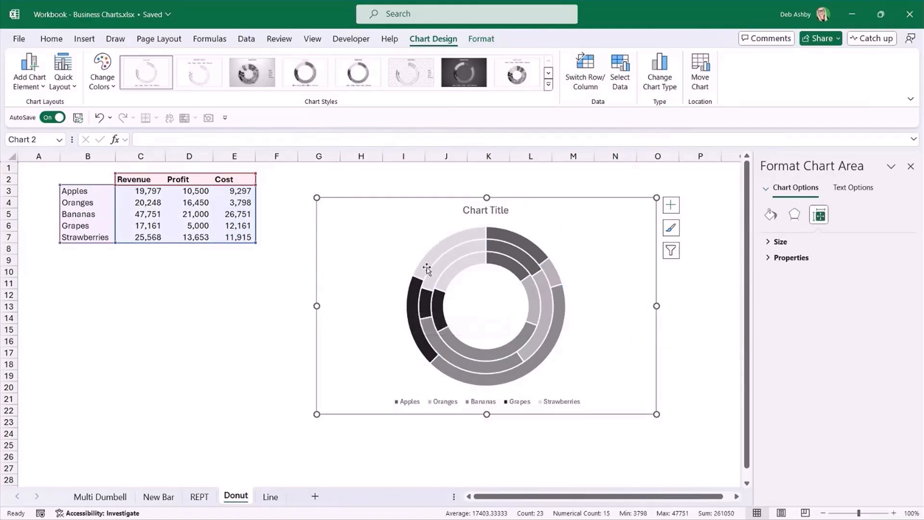
left_click(414, 306)
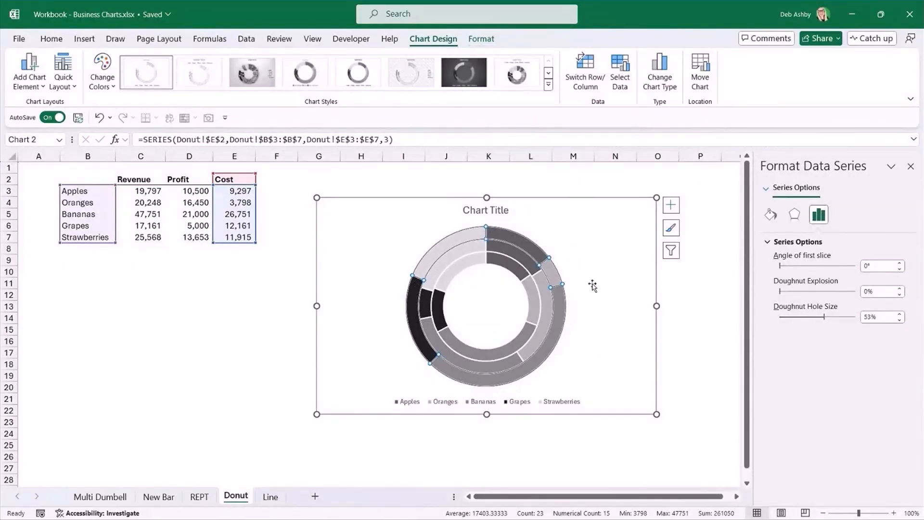
left_click(412, 296)
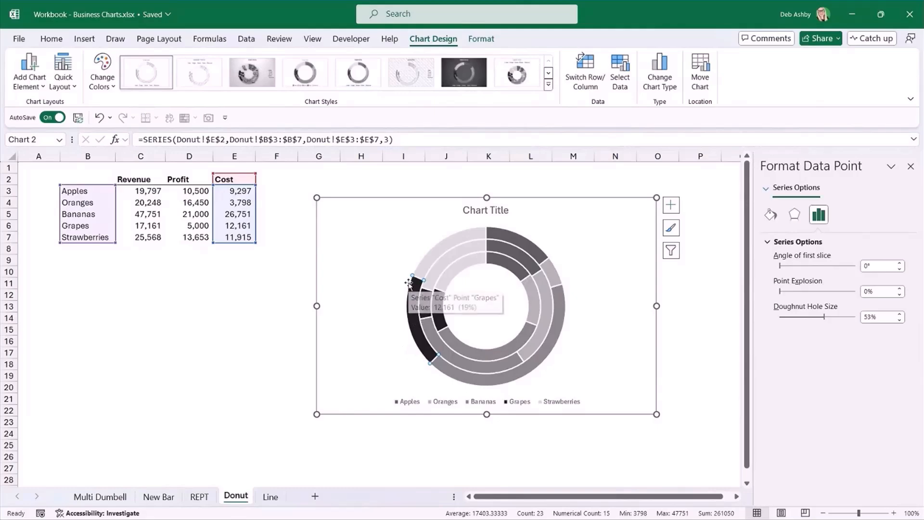
left_click(484, 41)
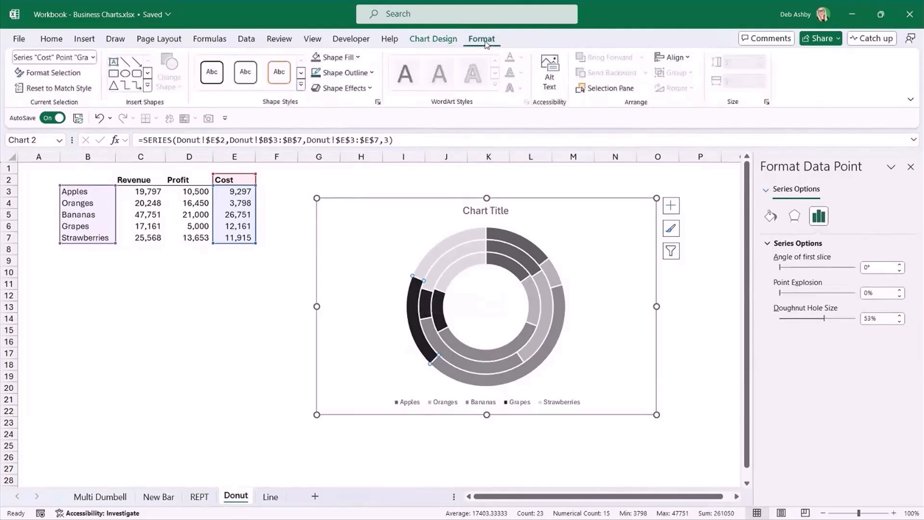
left_click(357, 58)
left_click(315, 238)
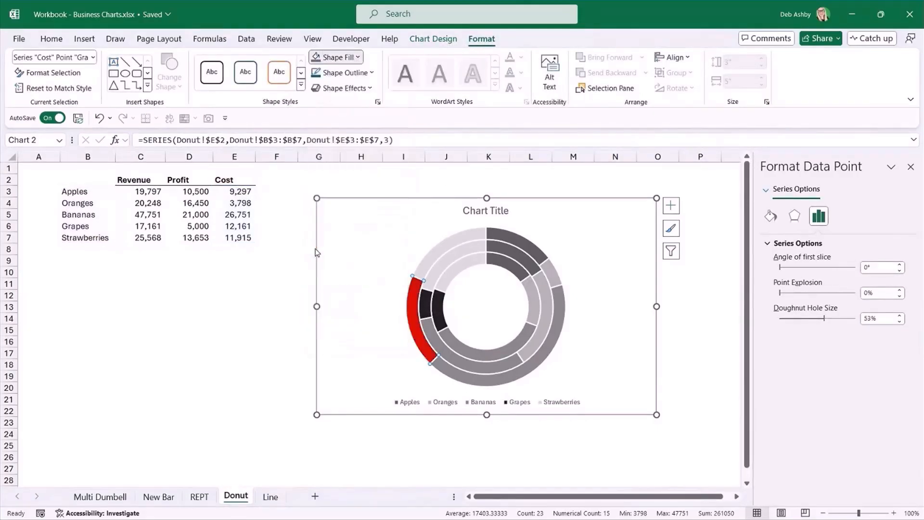
Fill only the Grapes slices in the middle Profit ring and the inner Revenue ring with red.
left_click(427, 305)
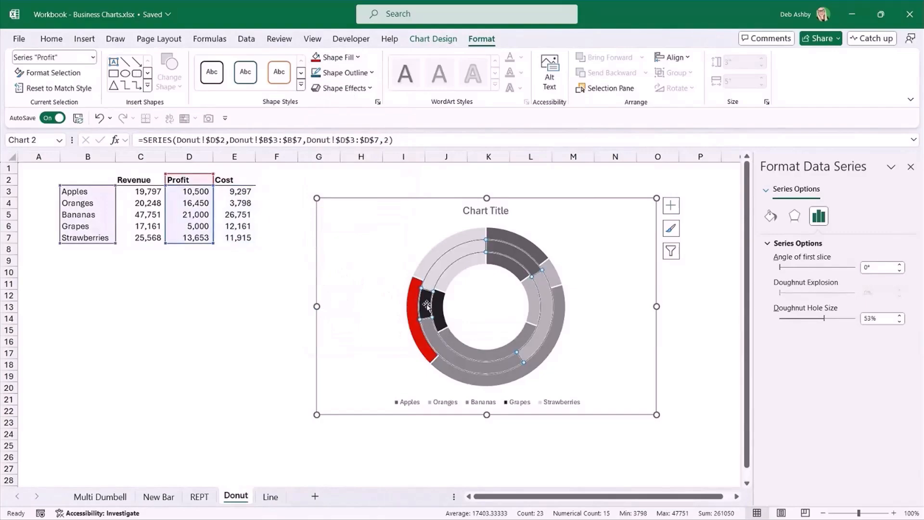
left_click(427, 305)
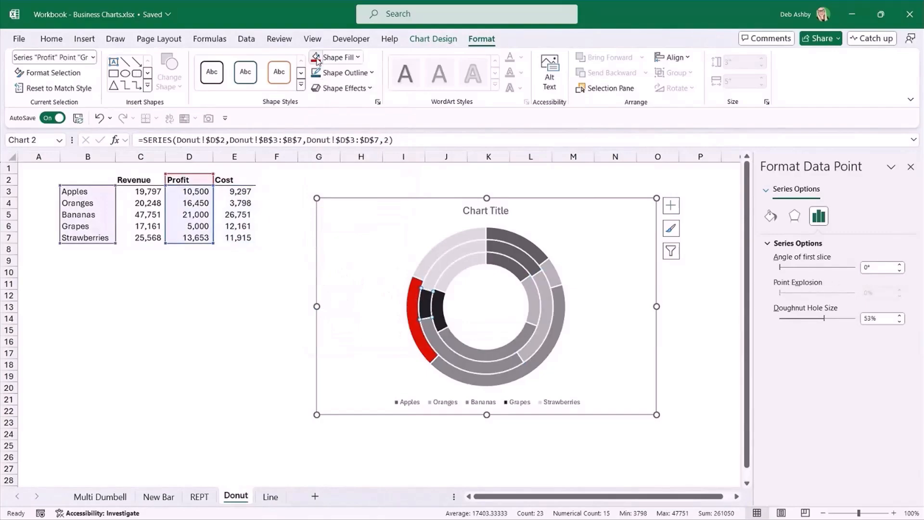
left_click(317, 58)
left_click(436, 304)
left_click(437, 304)
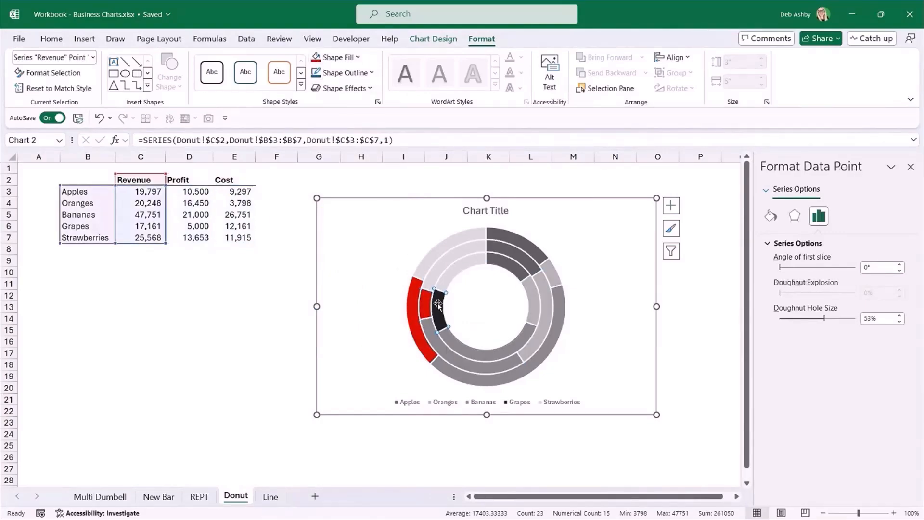
left_click(317, 58)
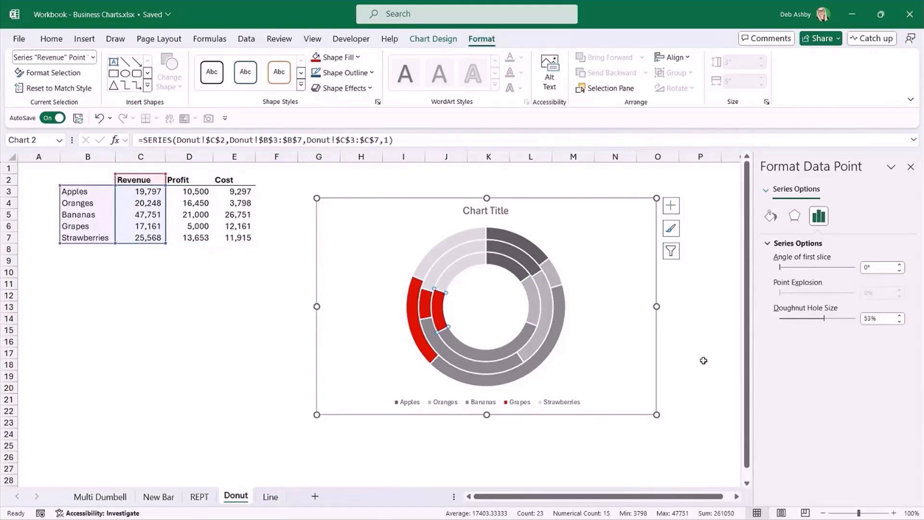
left_click(697, 341)
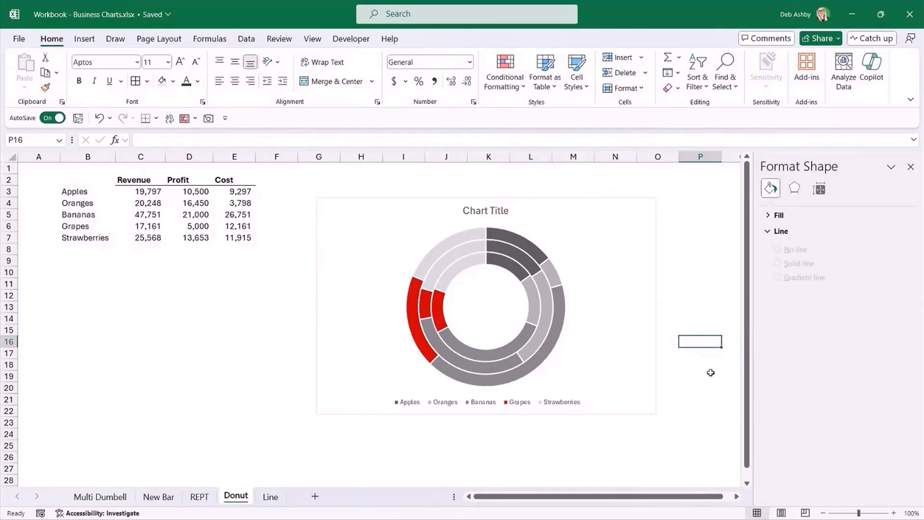
Remove the outline around the doughnut chart's chart area.
left_click(605, 201)
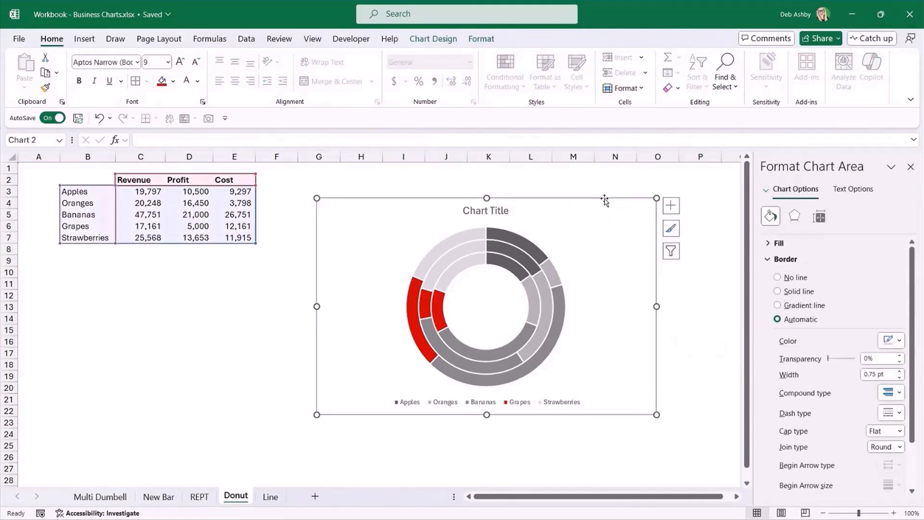
left_click(481, 39)
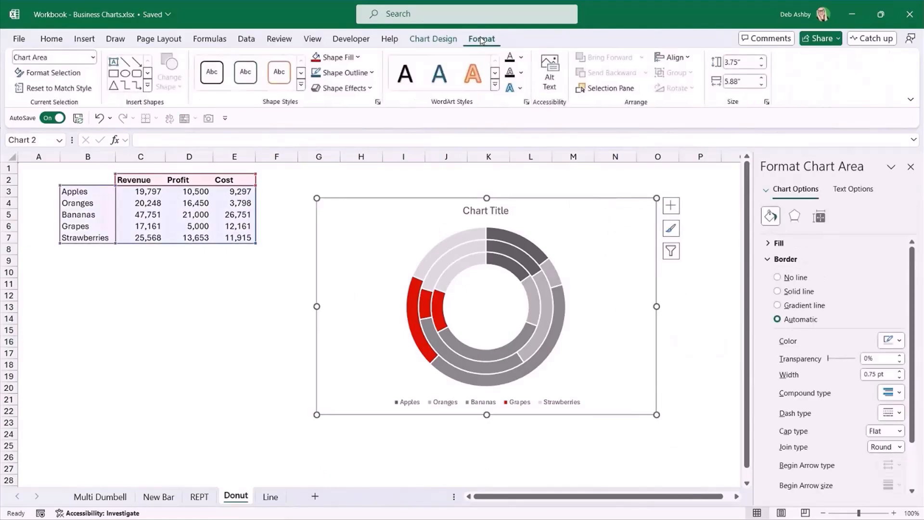
left_click(372, 73)
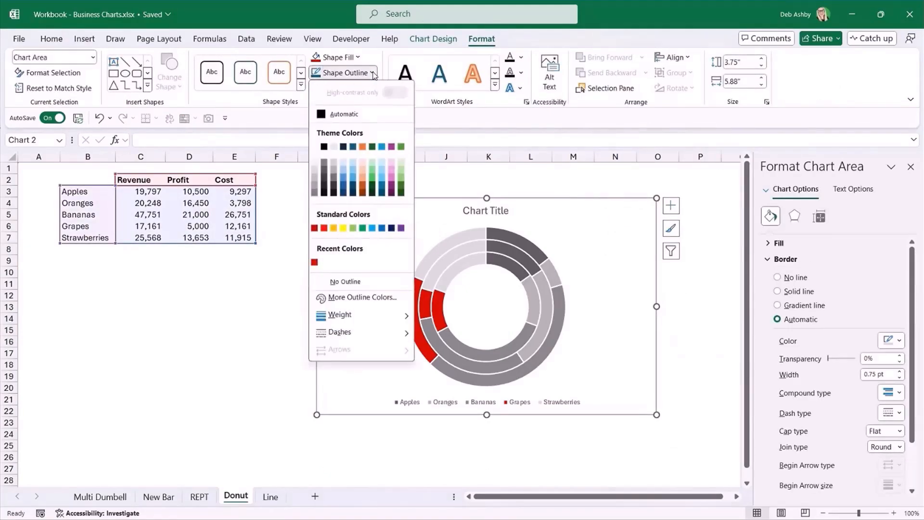
left_click(343, 282)
left_click(708, 307)
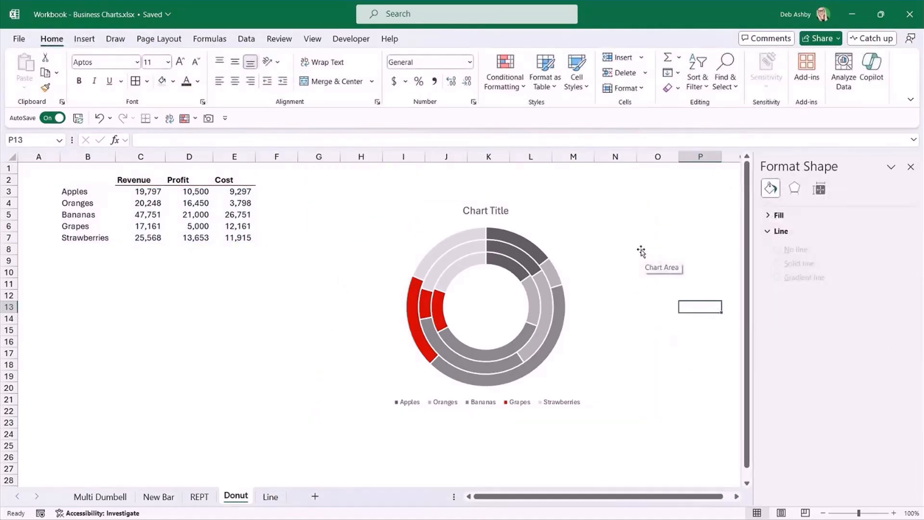
Delete the doughnut chart's title.
left_click(500, 205)
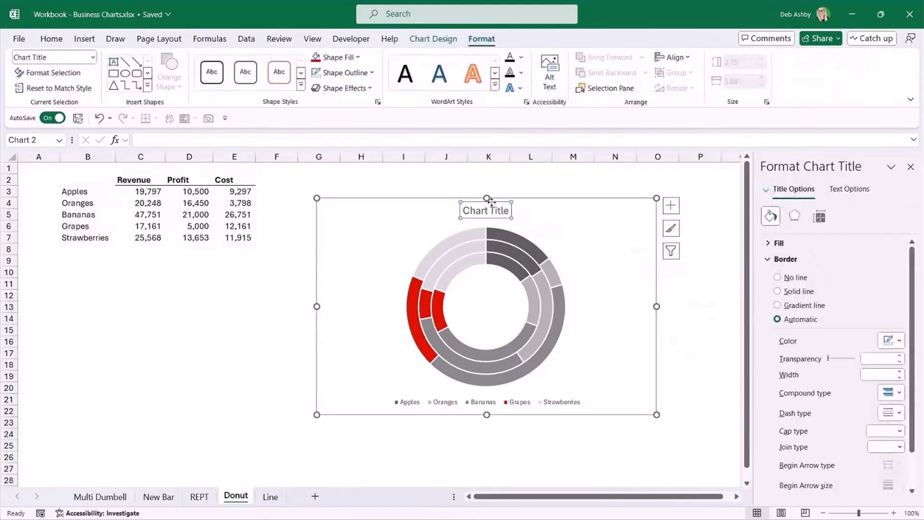
key("Delete")
key("Escape")
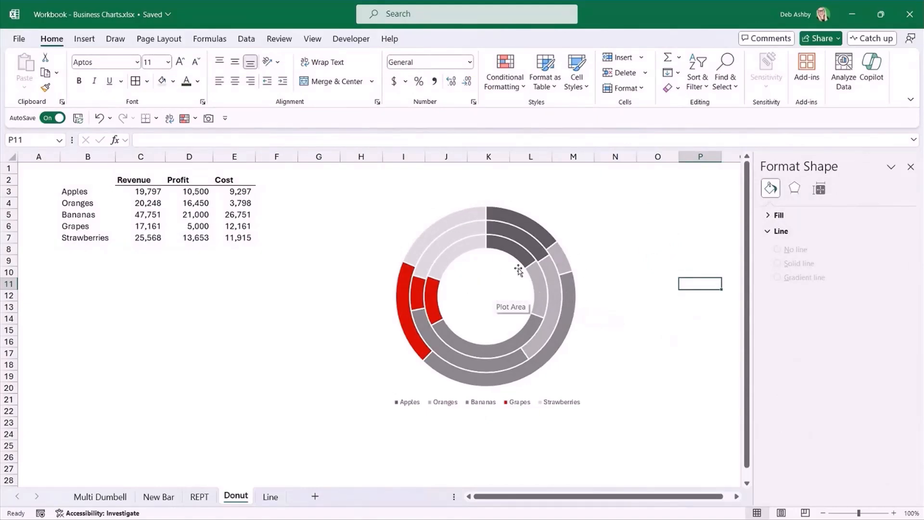
Add data labels to the Cost, Profit and Revenue rings of the doughnut chart.
left_click(518, 220)
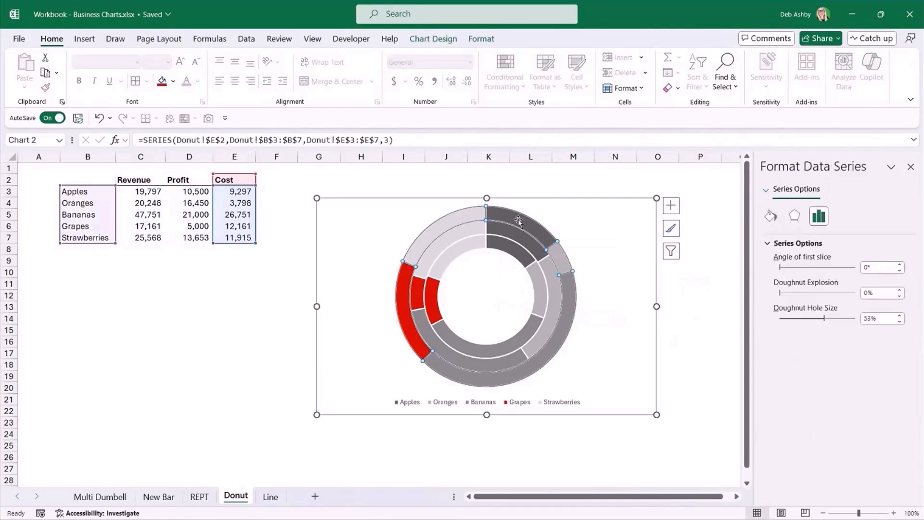
right_click(518, 221)
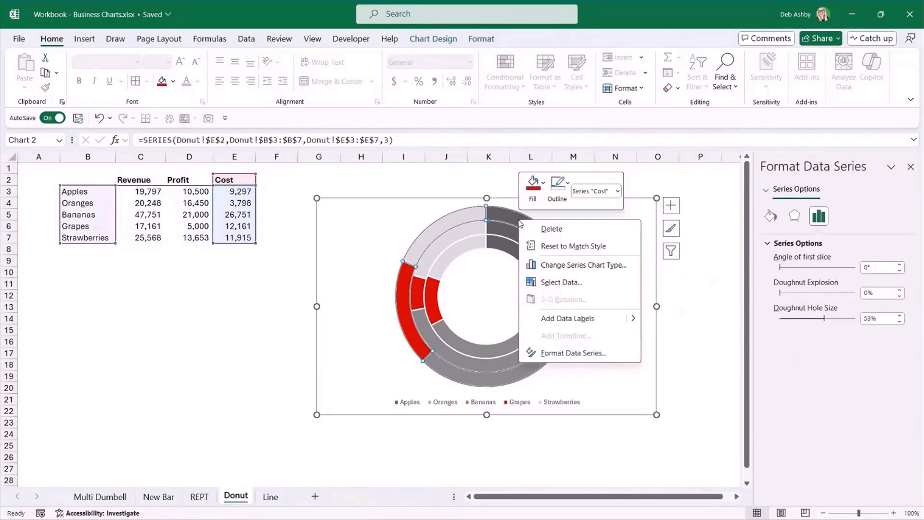
left_click(534, 318)
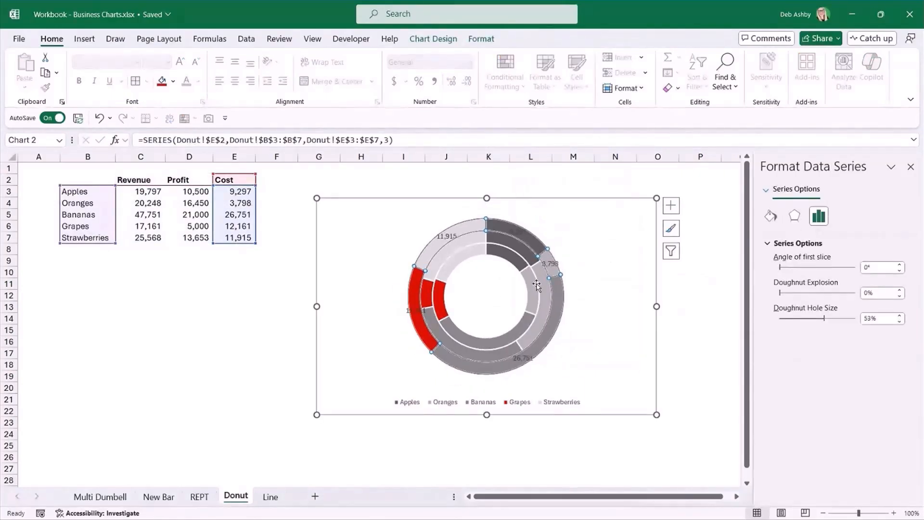
right_click(518, 248)
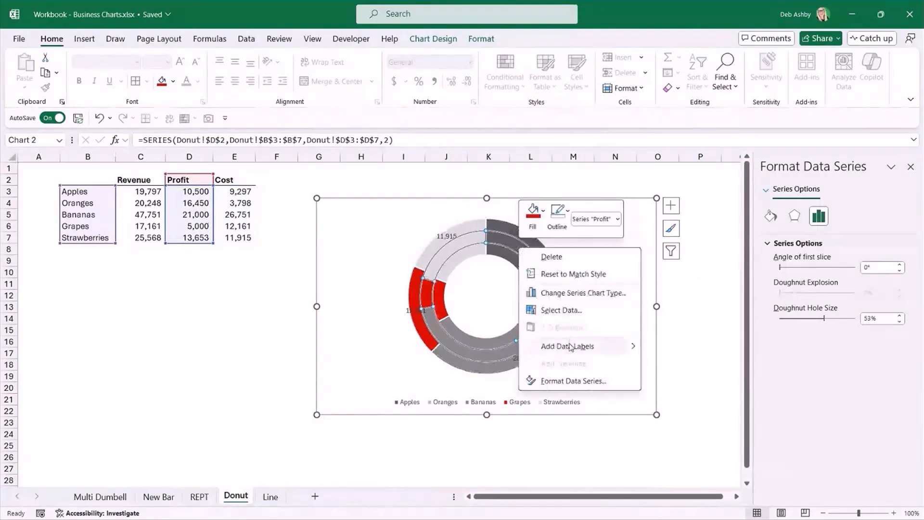
left_click(571, 347)
left_click(509, 256)
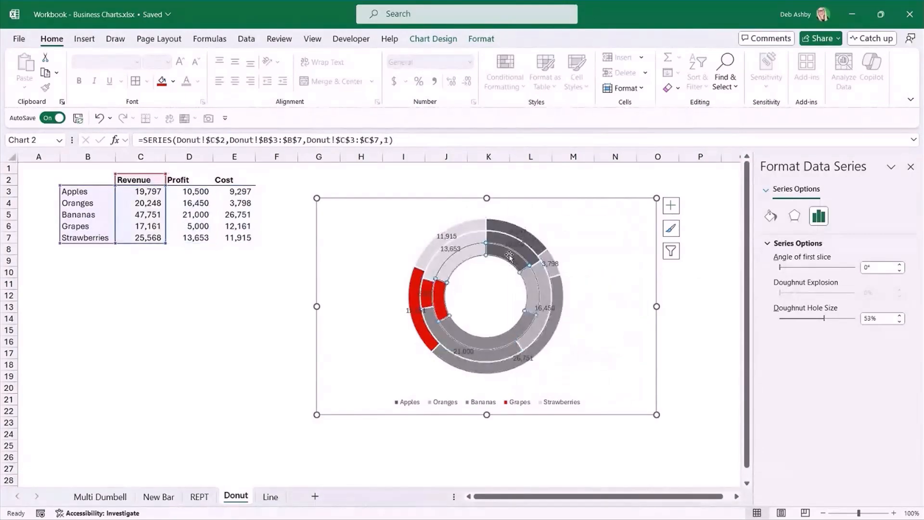
right_click(510, 256)
left_click(548, 356)
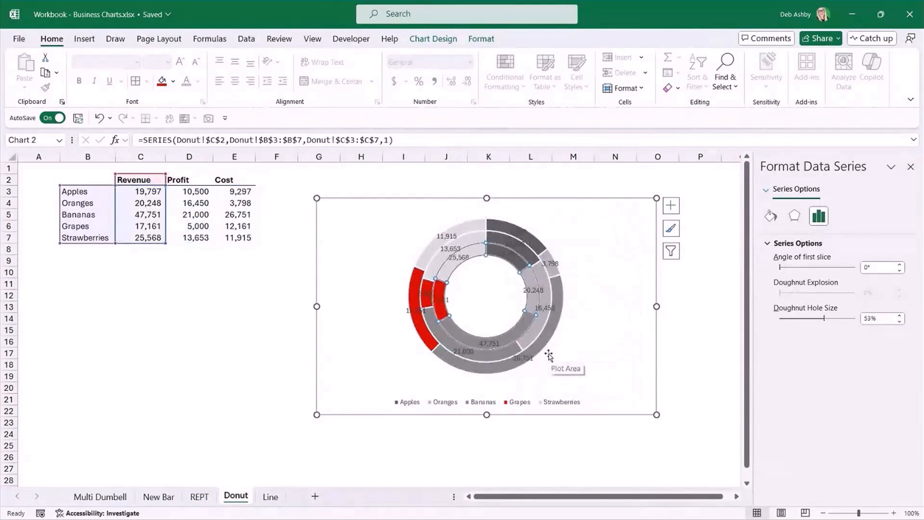
Enlarge the doughnut's plot area slightly and recentre it above the legend.
left_click(553, 349)
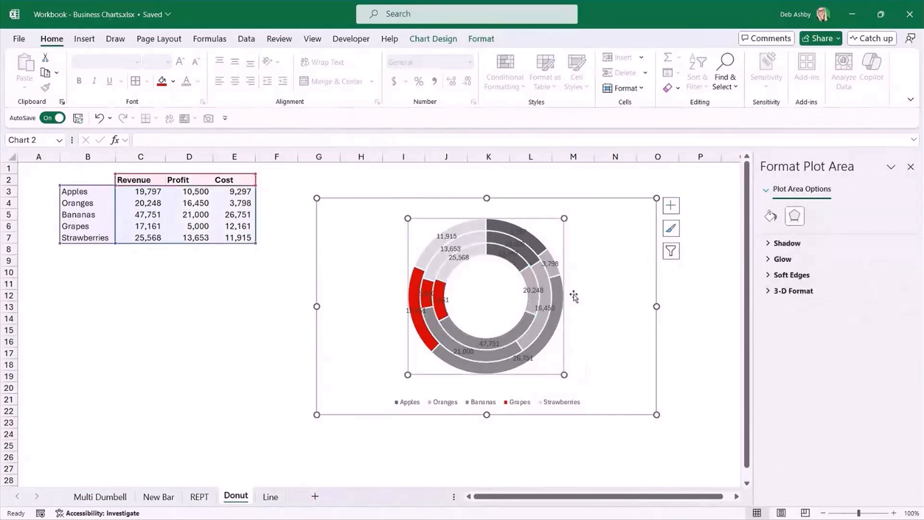
left_click_drag(564, 375, 578, 390)
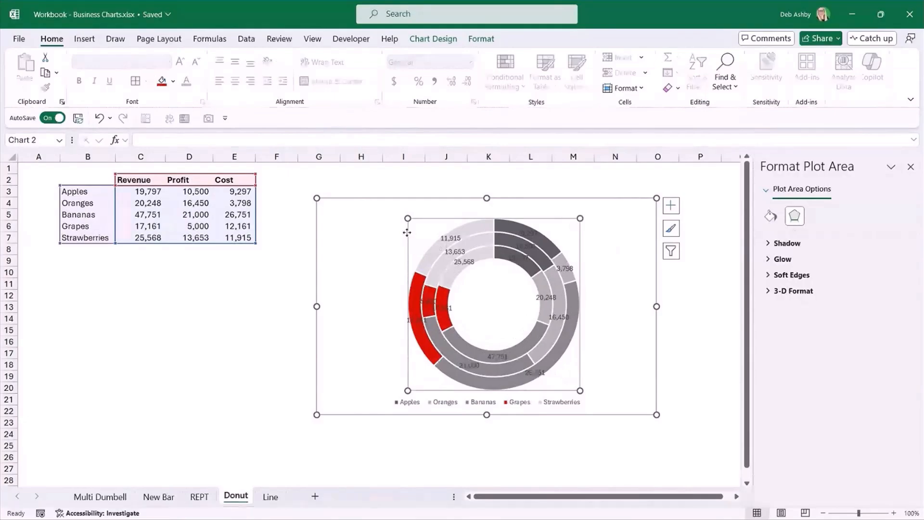
left_click_drag(405, 232, 395, 229)
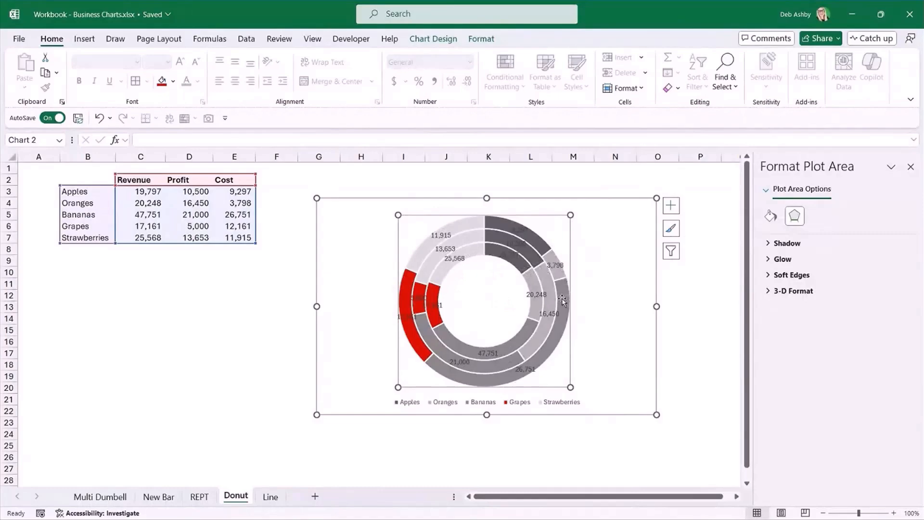
Make the outer Cost ring's data labels show the series name instead of the value.
mouse_move(536, 292)
left_click(441, 236)
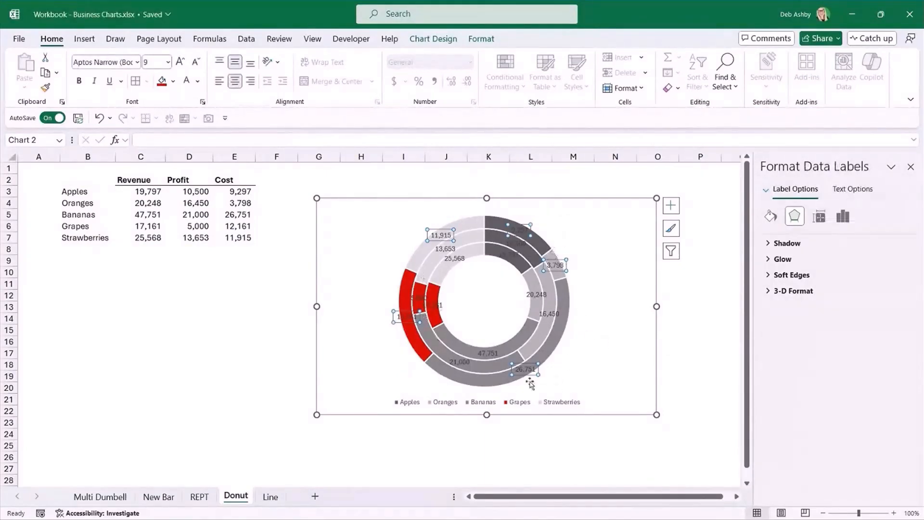
left_click(844, 216)
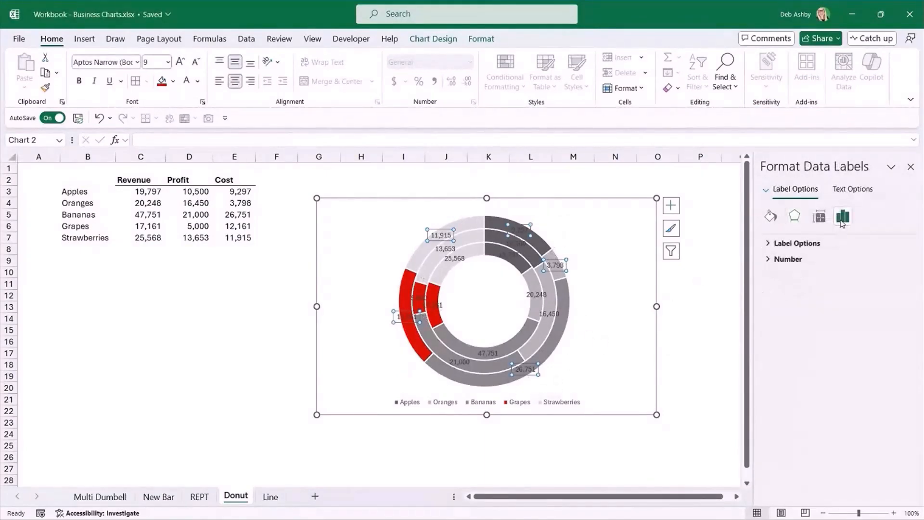
left_click(769, 244)
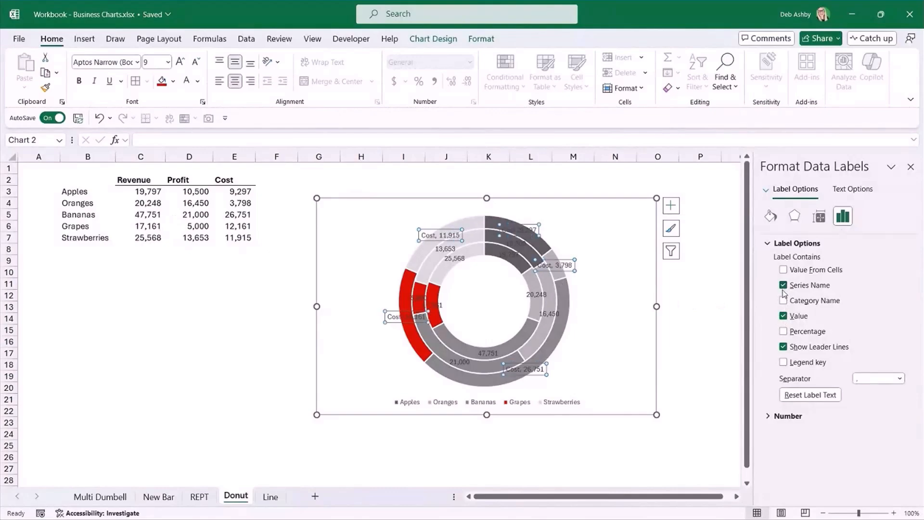
left_click(784, 316)
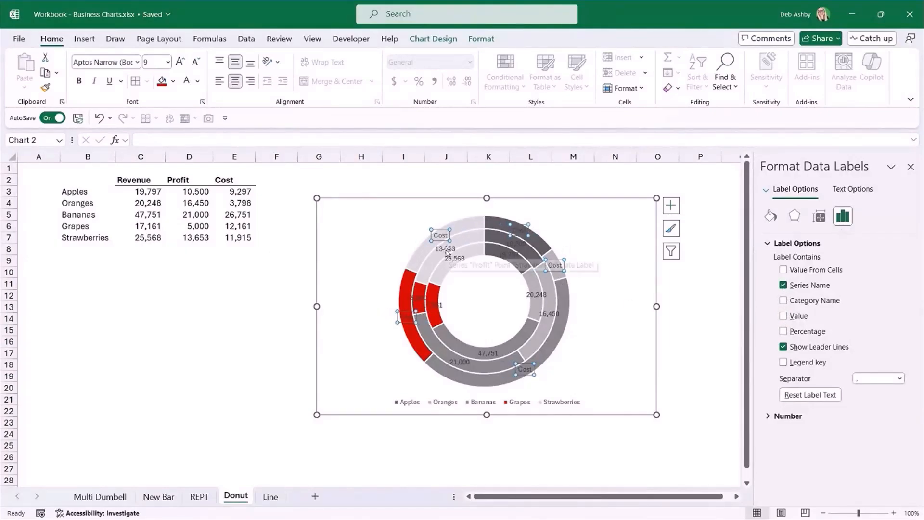
Make the Profit and Revenue rings' data labels show the series name instead of the value, and close the label formatting options.
left_click(447, 250)
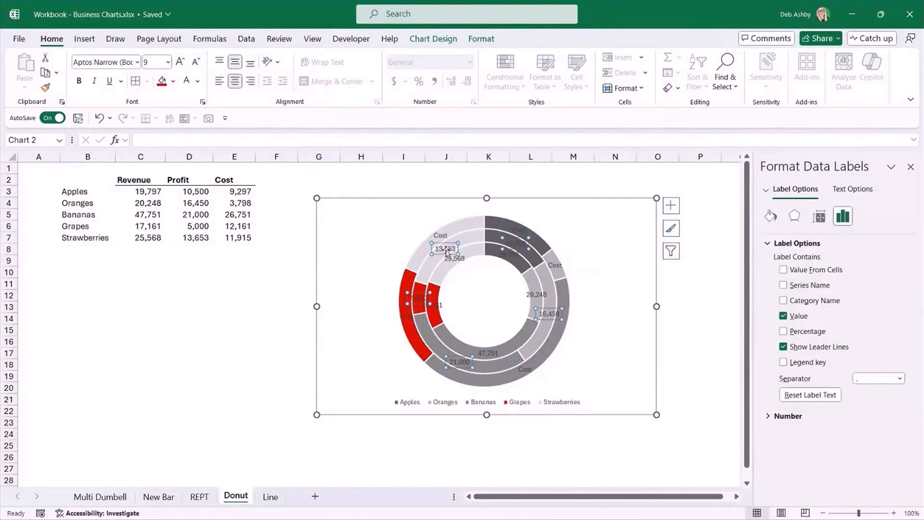
left_click(783, 286)
left_click(784, 316)
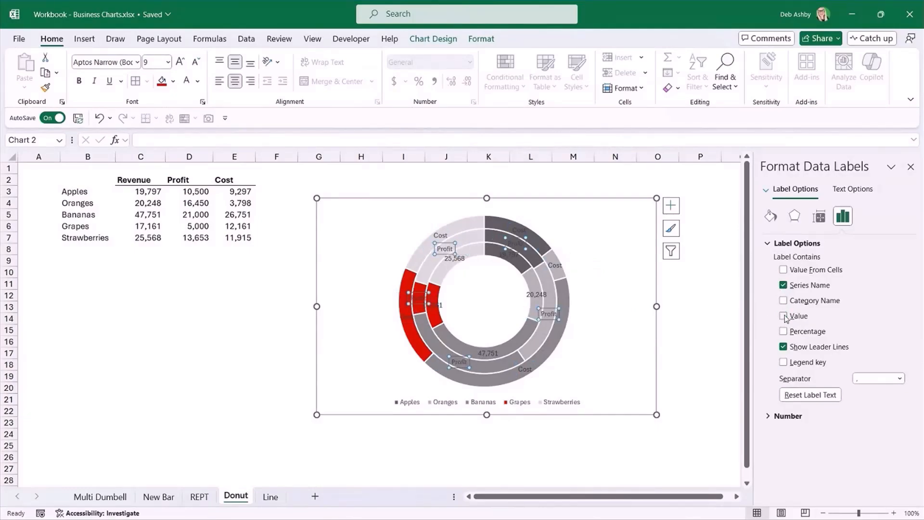
left_click(454, 260)
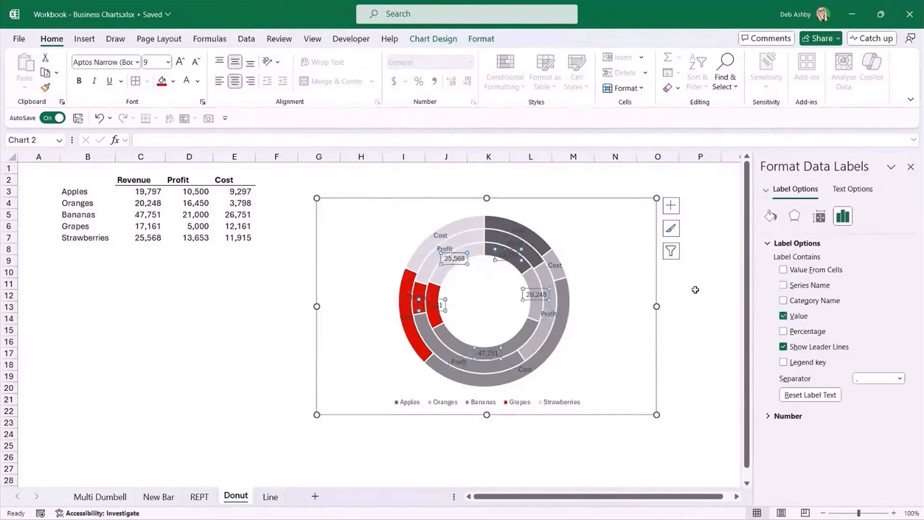
left_click(784, 286)
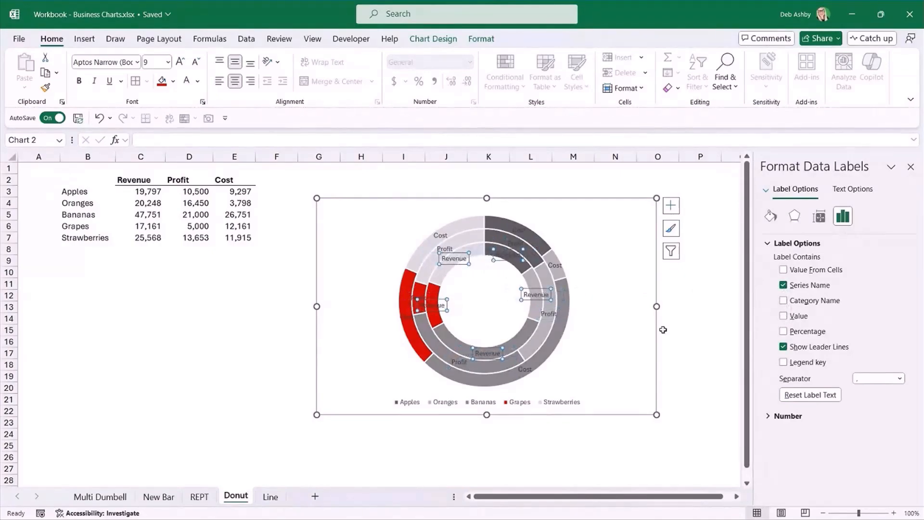
left_click(910, 167)
left_click(712, 281)
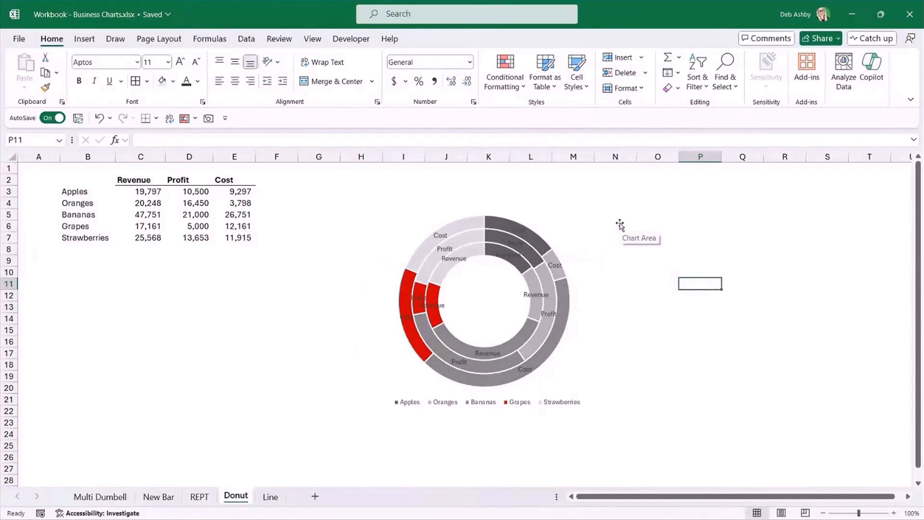
Delete the Cost, Profit and Revenue data labels from the Strawberries slices of the doughnut.
left_click(441, 238)
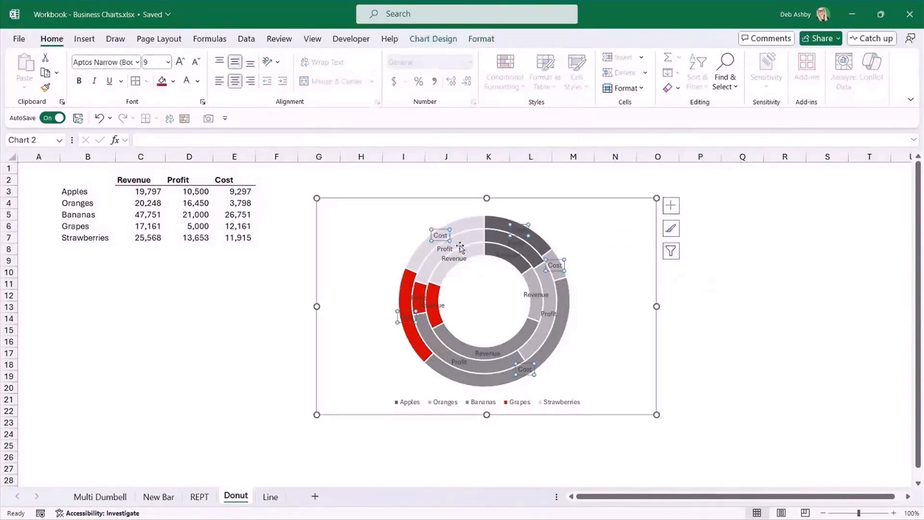
left_click(729, 294)
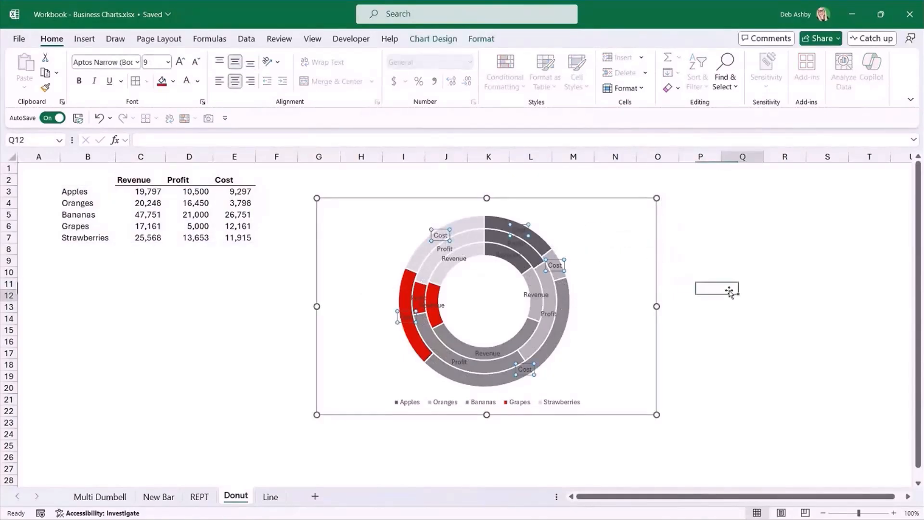
left_click(442, 241)
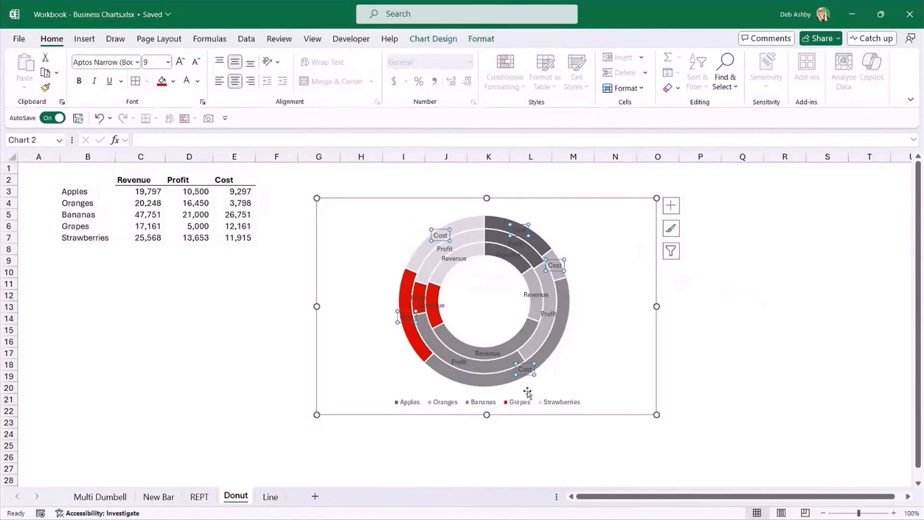
left_click(437, 230)
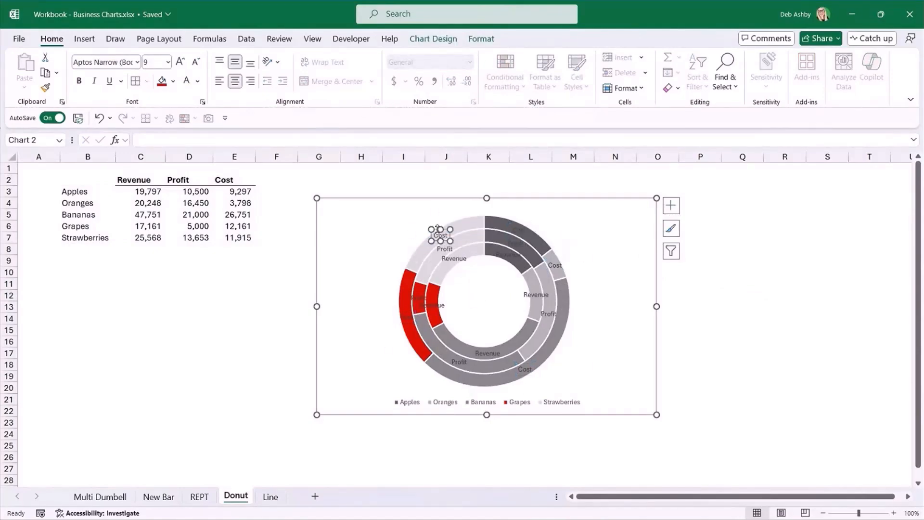
key("Delete")
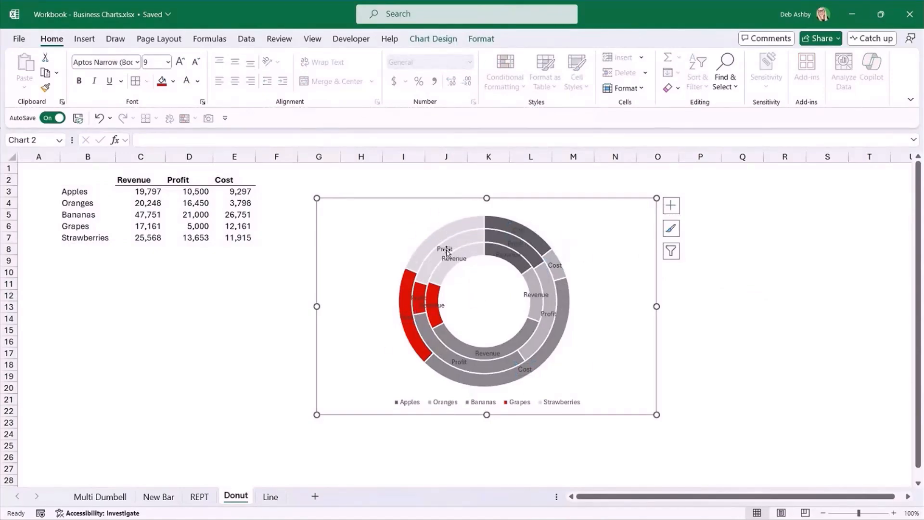
left_click(447, 250)
left_click(446, 250)
key("Delete")
double_click(451, 260)
left_click(451, 260)
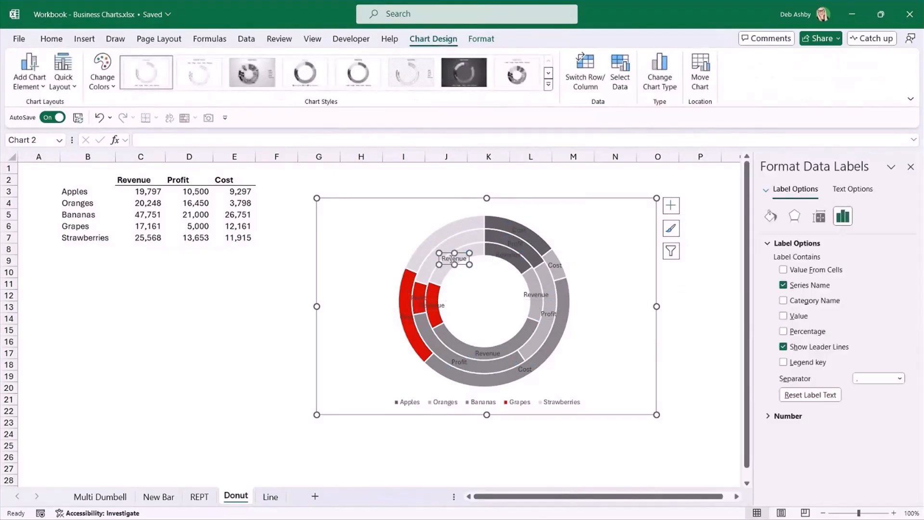
key("Delete")
Delete the series-name labels from the red Grapes slices and the Bananas slices of the doughnut.
left_click(417, 293)
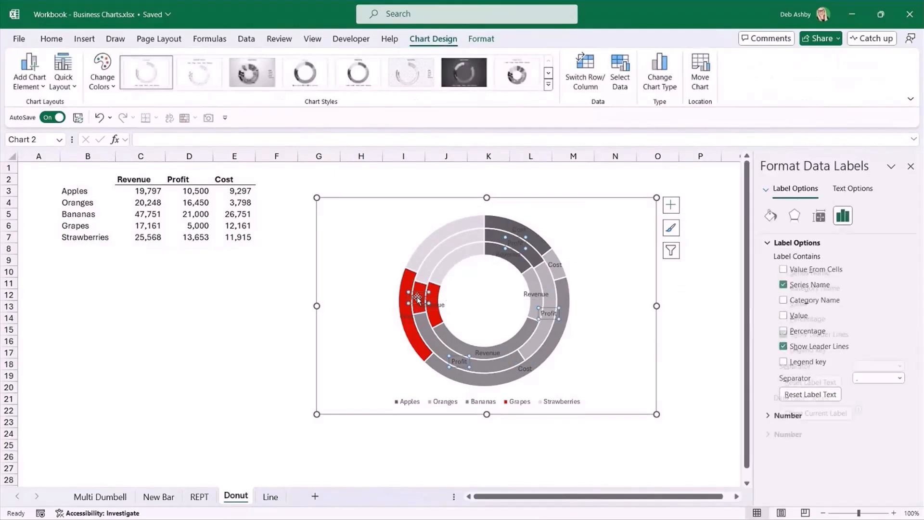
left_click(416, 293)
key("Delete")
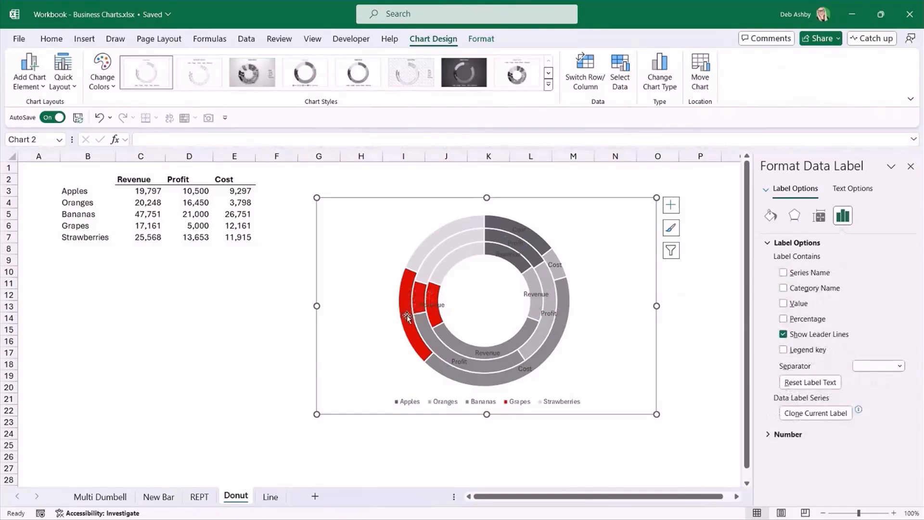
left_click(407, 315)
left_click(407, 312)
key("Delete")
left_click(524, 369)
key("Delete")
Delete the Profit, Revenue and Cost data labels from the Oranges slices.
left_click(548, 314)
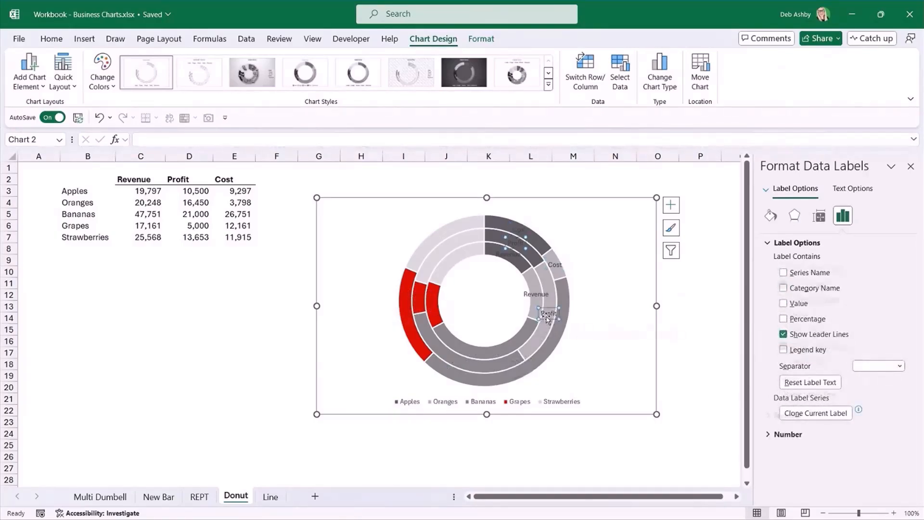
left_click(550, 312)
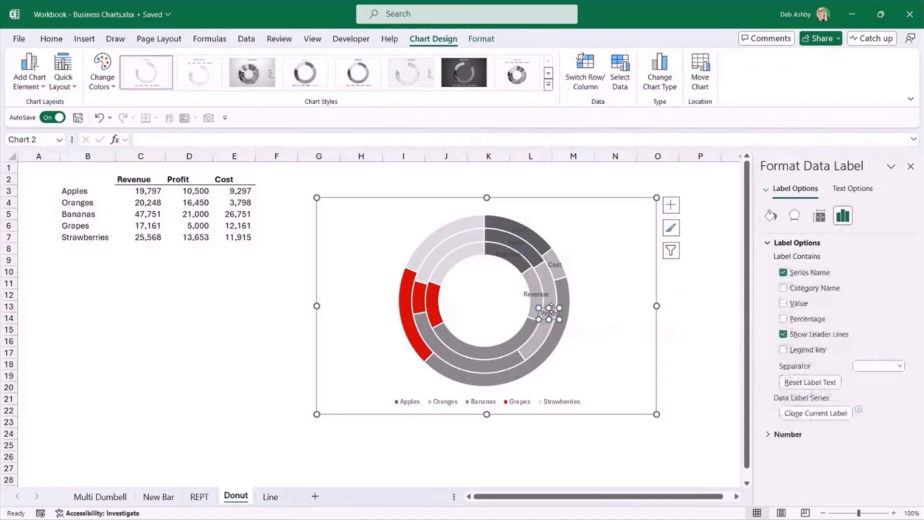
key("Delete")
left_click(539, 295)
left_click(539, 288)
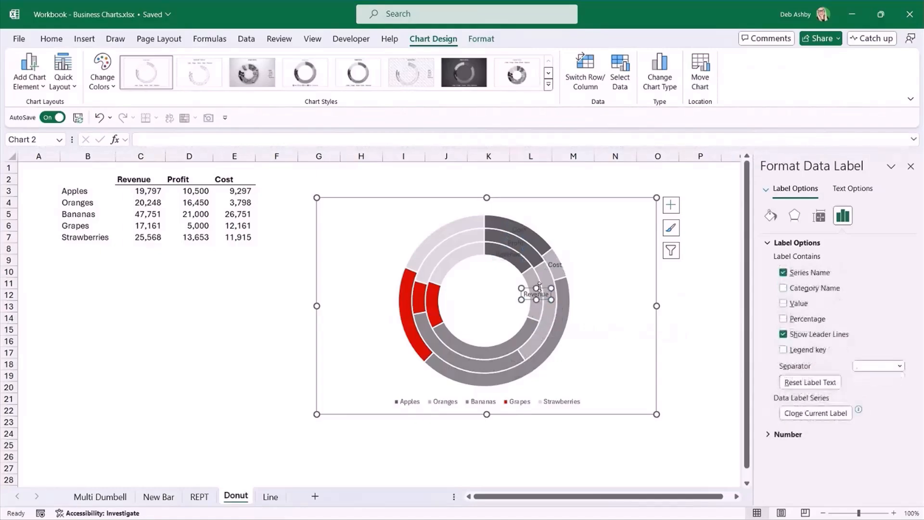
key("Delete")
left_click(553, 263)
left_click(559, 262)
key("Delete")
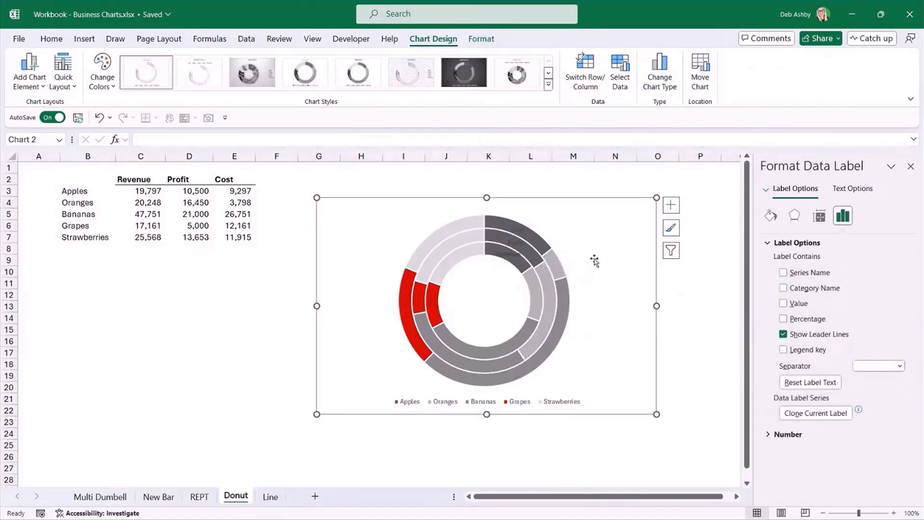
Move the Apples slices' Cost, Profit and Revenue labels outside the doughnut, stacked beside its upper edge with leader lines.
left_click(511, 230)
left_click(511, 229)
left_click_drag(512, 230, 544, 218)
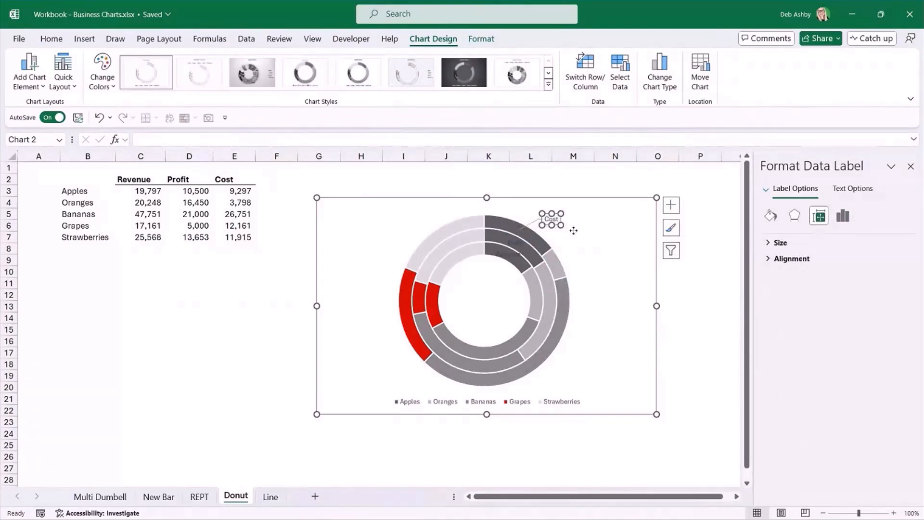
left_click(514, 244)
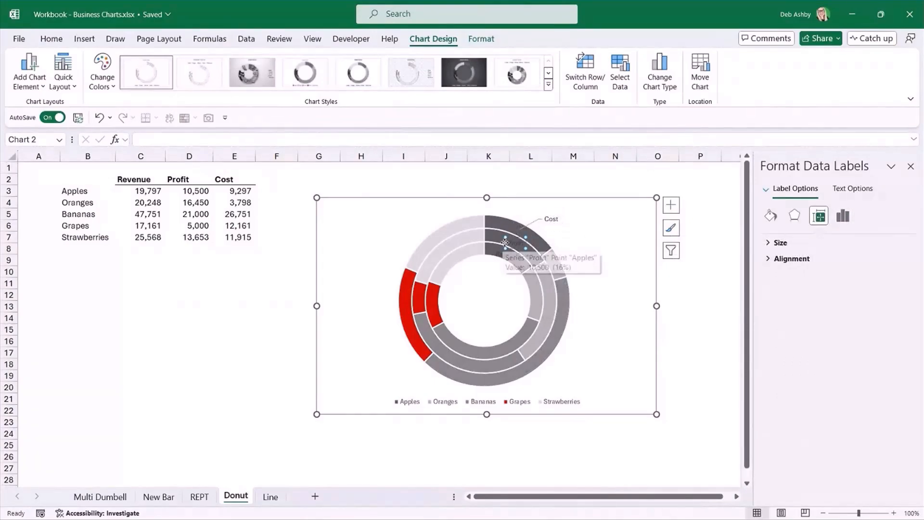
left_click(505, 242)
left_click_drag(506, 242, 564, 237)
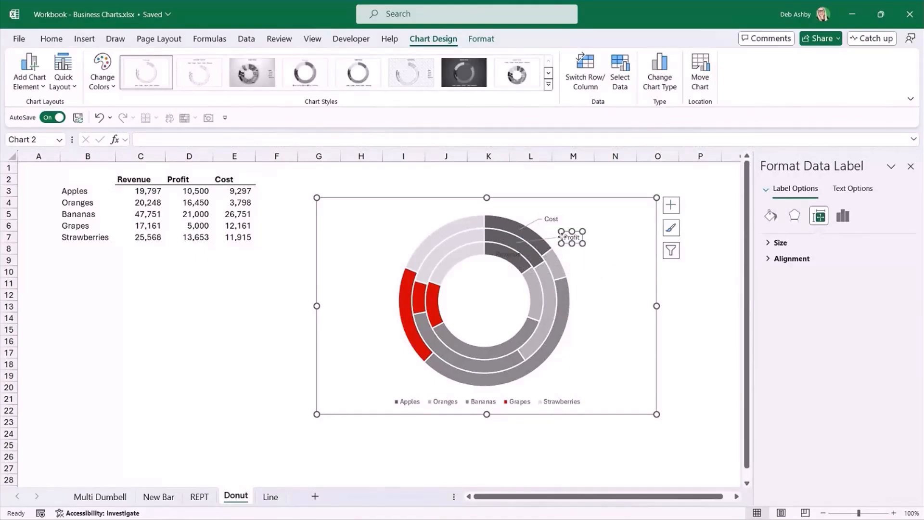
left_click(499, 257)
left_click(495, 255)
left_click_drag(494, 256, 566, 259)
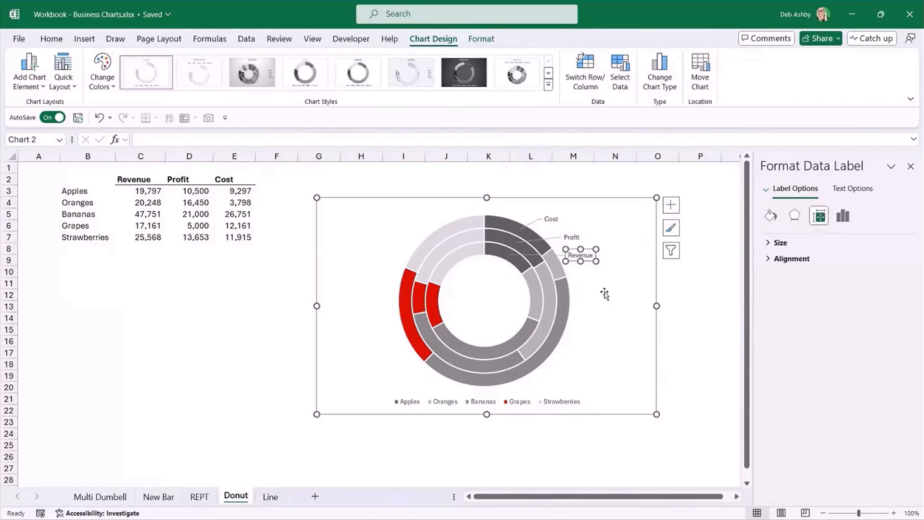
Make the Revenue, Profit and Cost labels bold, and deselect the chart.
left_click(572, 238)
left_click(554, 220)
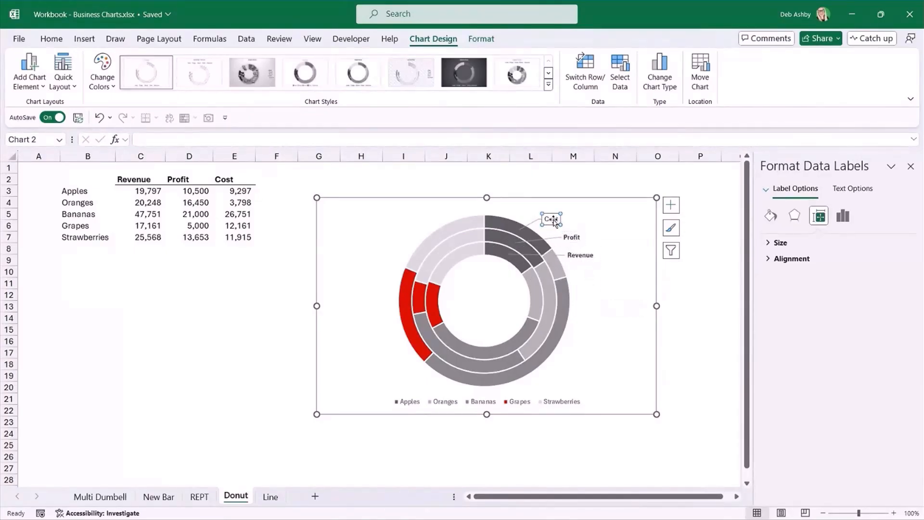
left_click(689, 299)
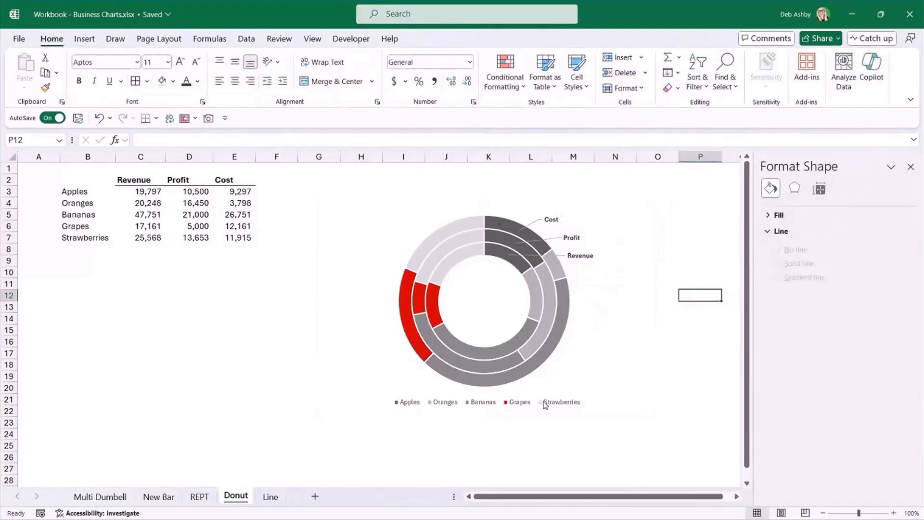
left_click(627, 331)
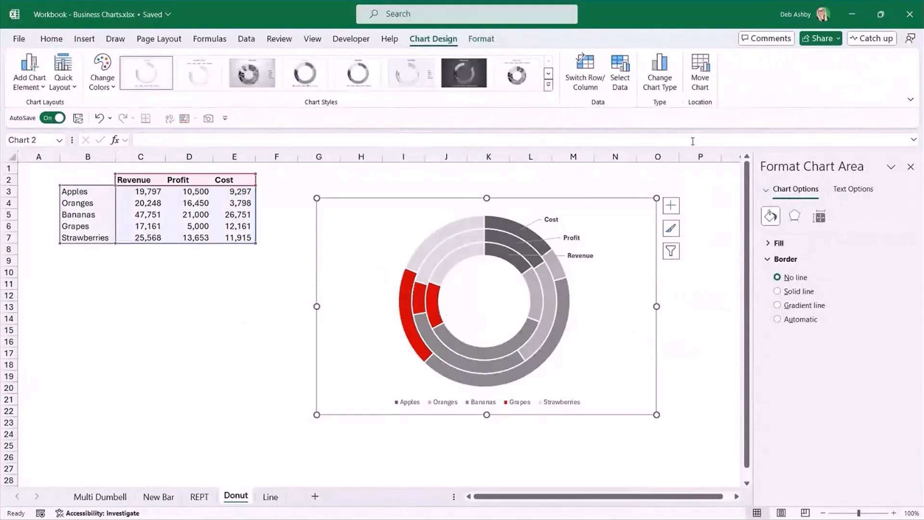
left_click(217, 329)
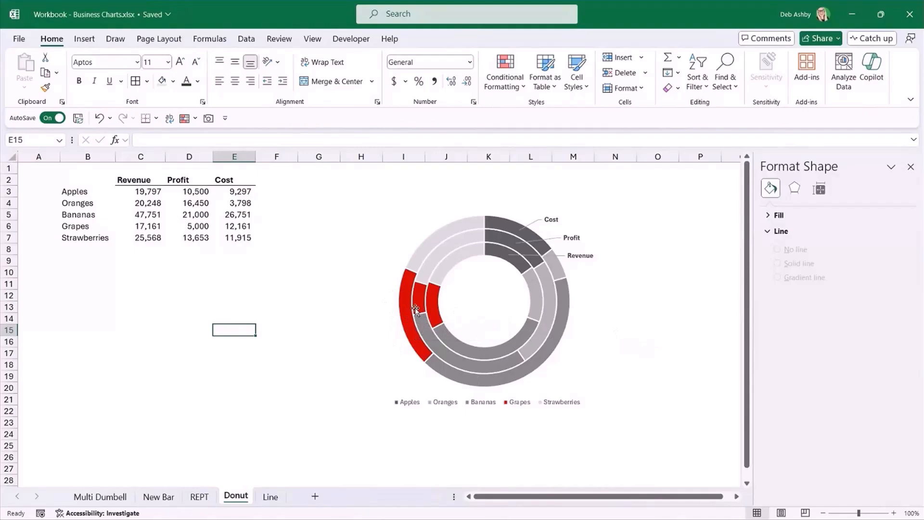
Draw a rounded rectangle about 0.74" high and 1.46" wide beside the doughnut chart, and remove its outline.
left_click(85, 39)
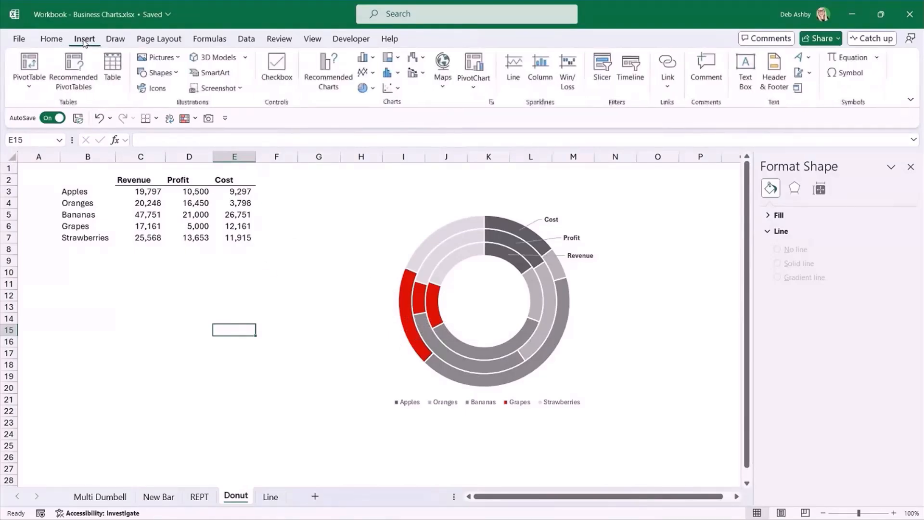
left_click(177, 73)
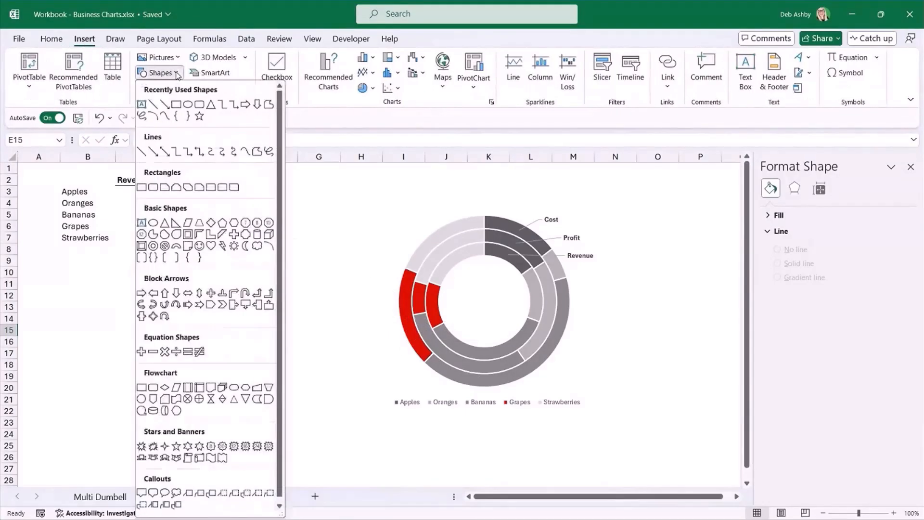
left_click(155, 188)
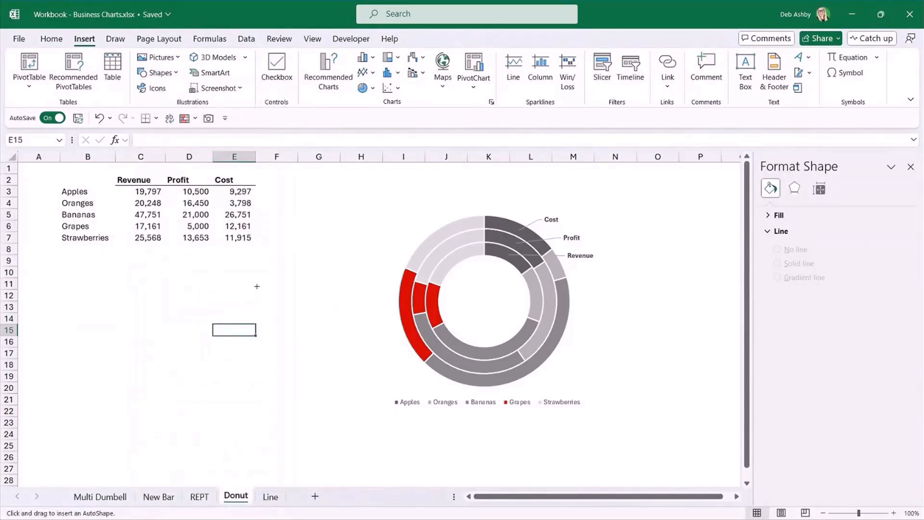
mouse_move(257, 287)
left_mouse_down()
mouse_move(259, 327)
mouse_move(341, 329)
mouse_move(313, 318)
left_mouse_up()
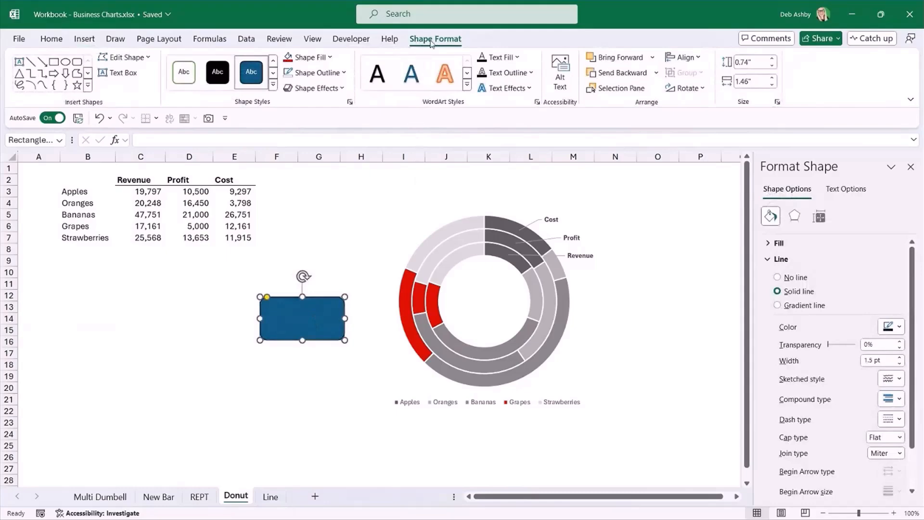
left_click(343, 74)
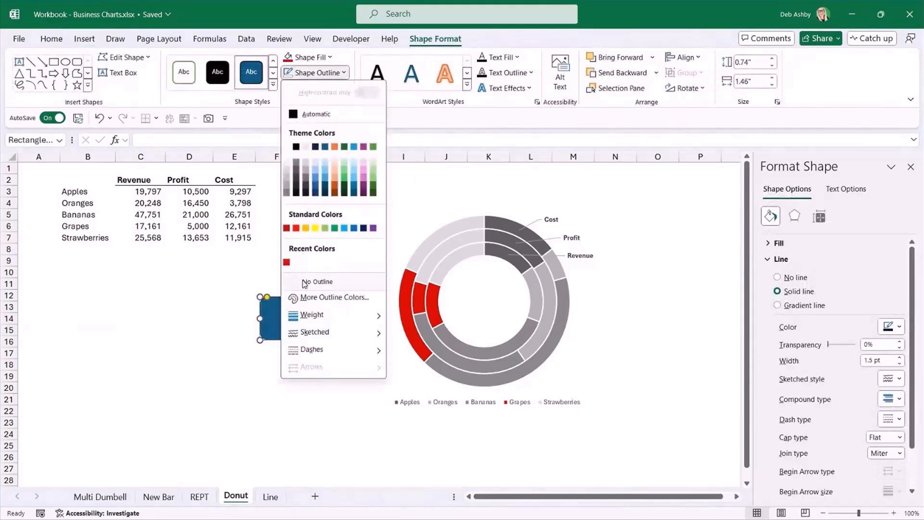
left_click(302, 278)
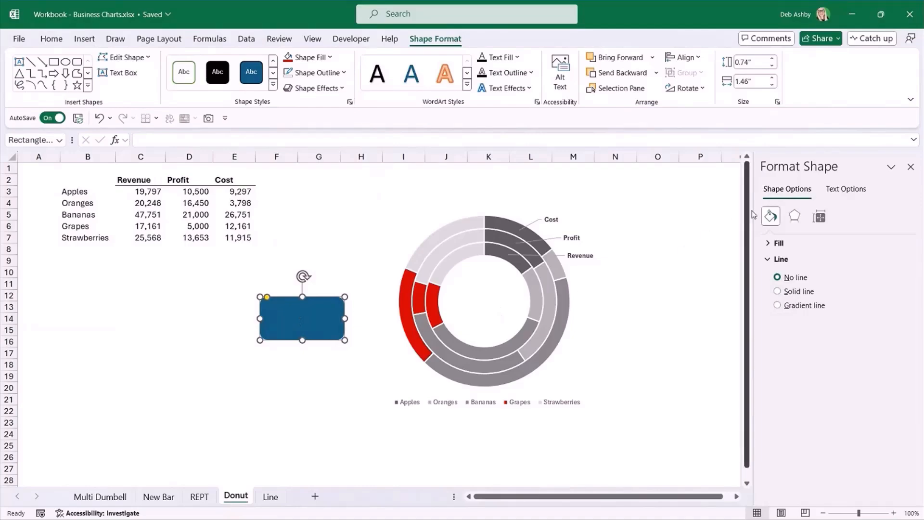
Fill the rounded rectangle with a stock image found under "grapes", showing dark grapes hanging among green leaves.
left_click(770, 244)
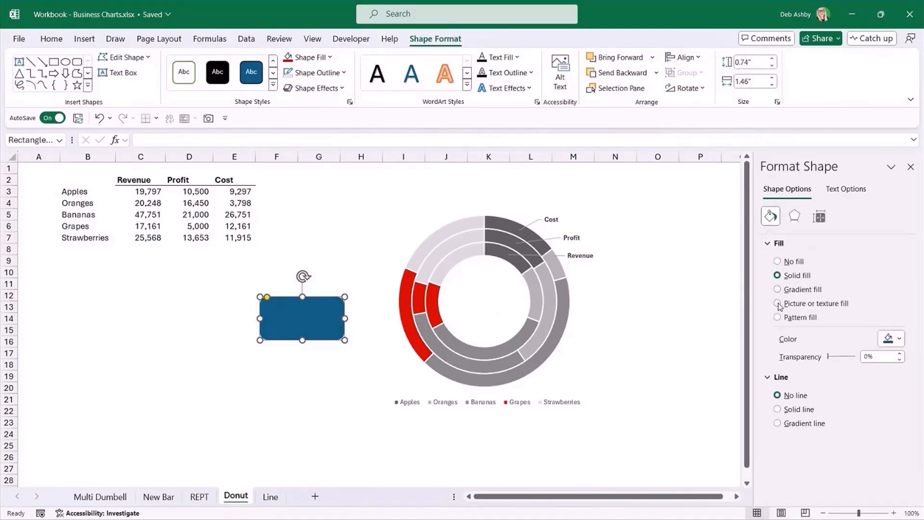
left_click(777, 304)
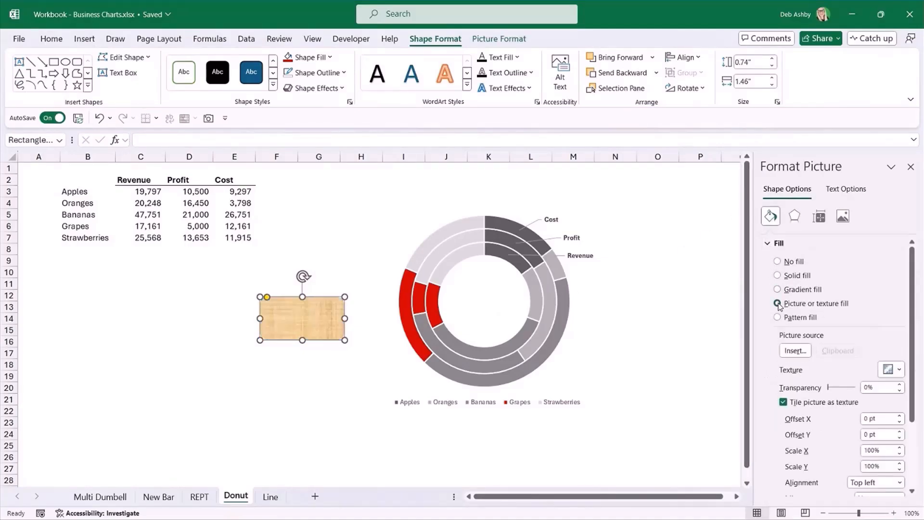
left_click(795, 351)
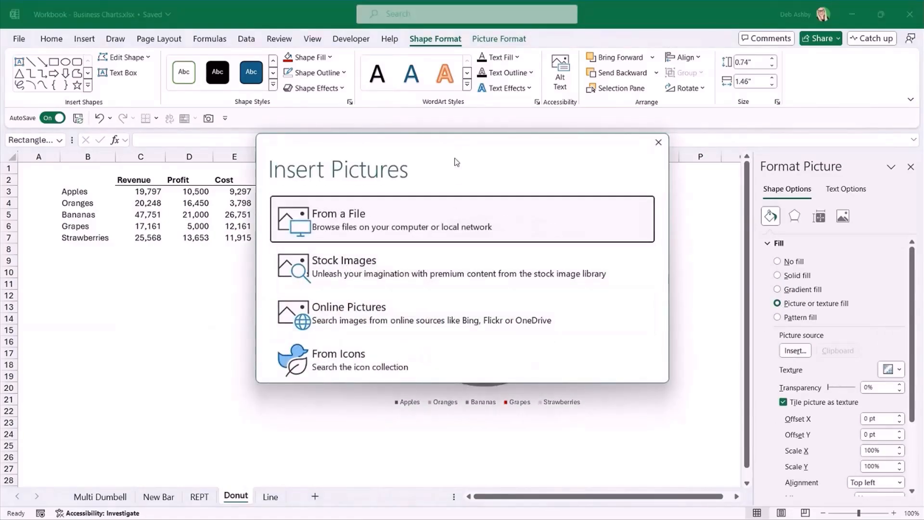
left_click_drag(456, 159, 267, 107)
left_click(182, 224)
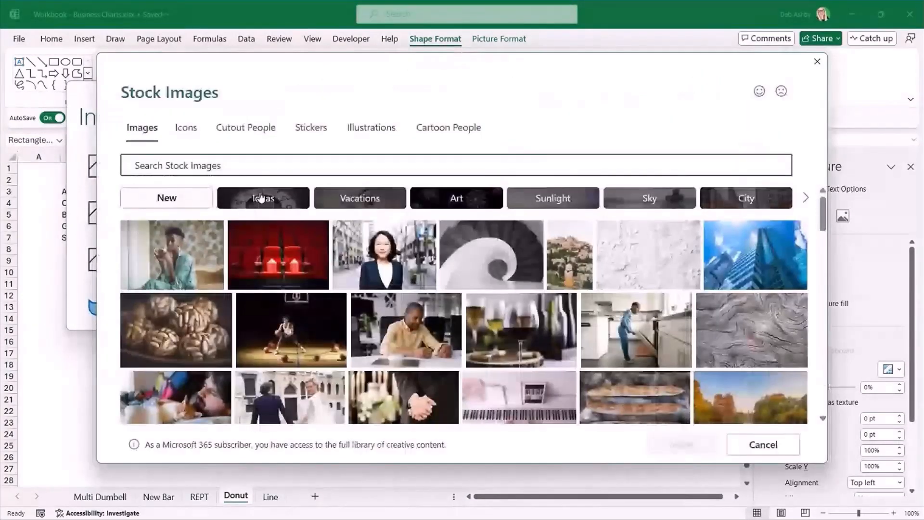
left_click(152, 164)
type("grapes")
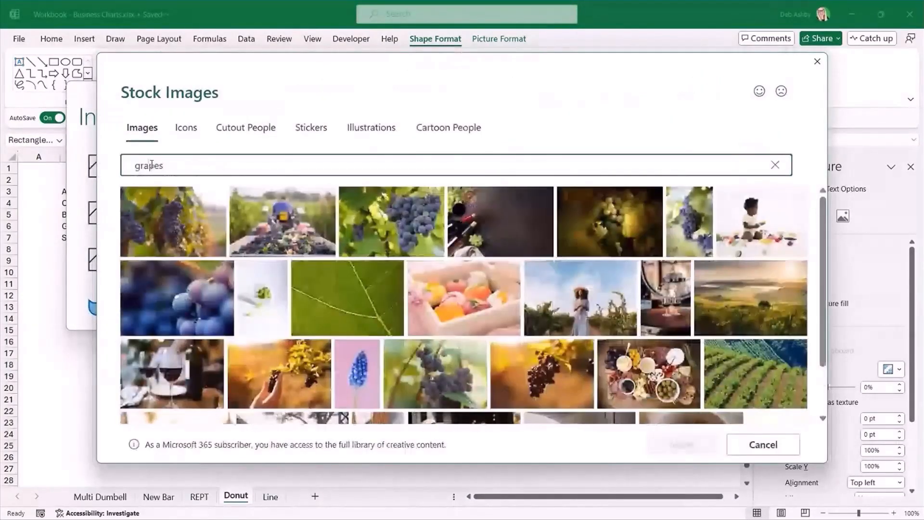
left_click(388, 224)
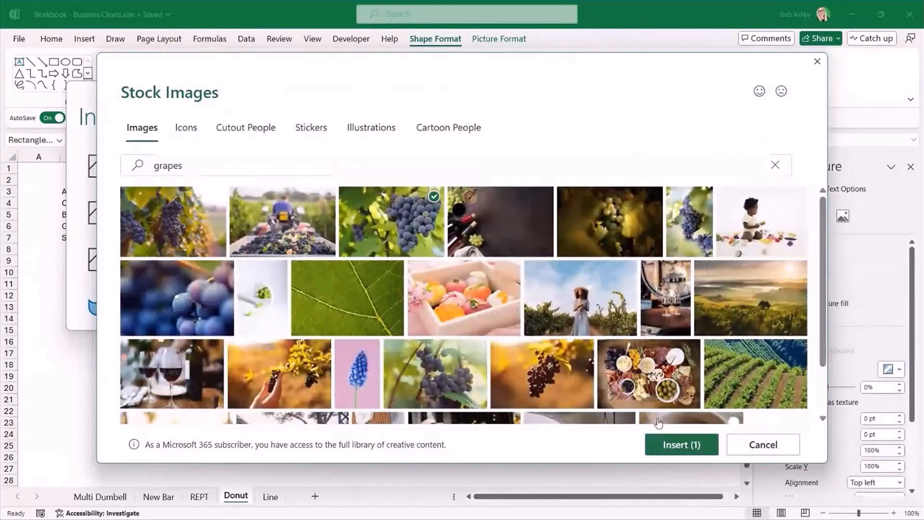
left_click(676, 444)
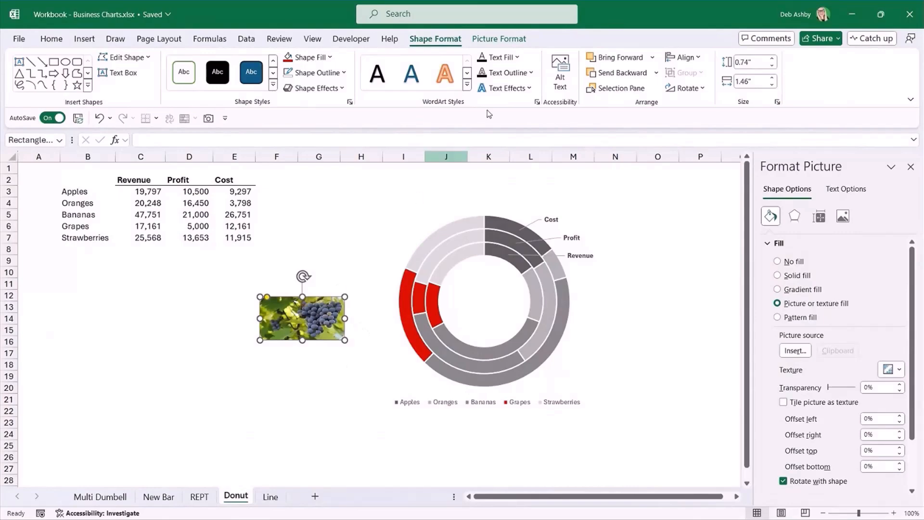
Crop the grape picture to fill its rounded rectangle without distortion, nudging the image slightly within the frame, and finish cropping.
left_click(490, 41)
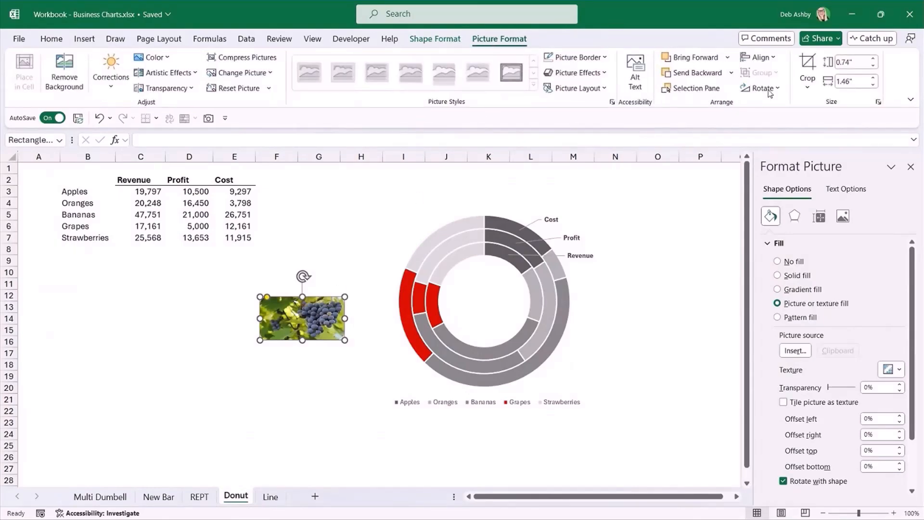
left_click(808, 81)
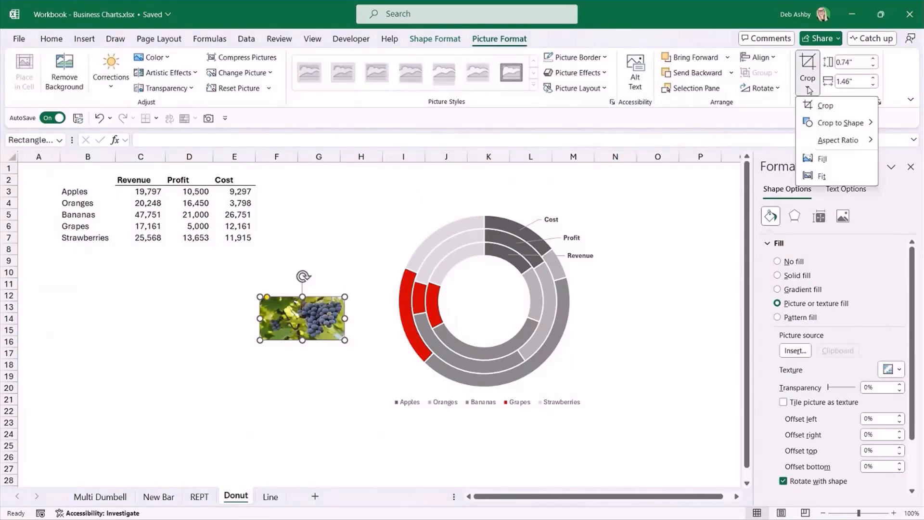
left_click(823, 160)
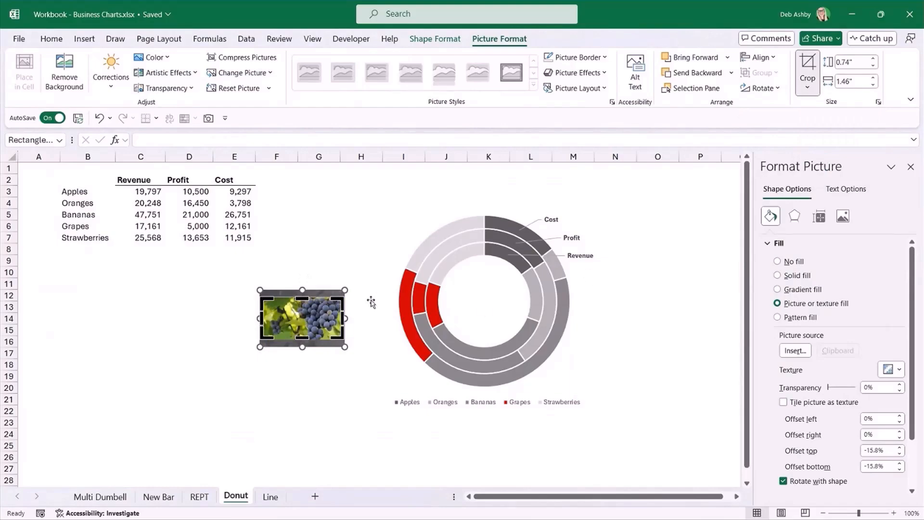
left_click_drag(317, 316, 313, 313)
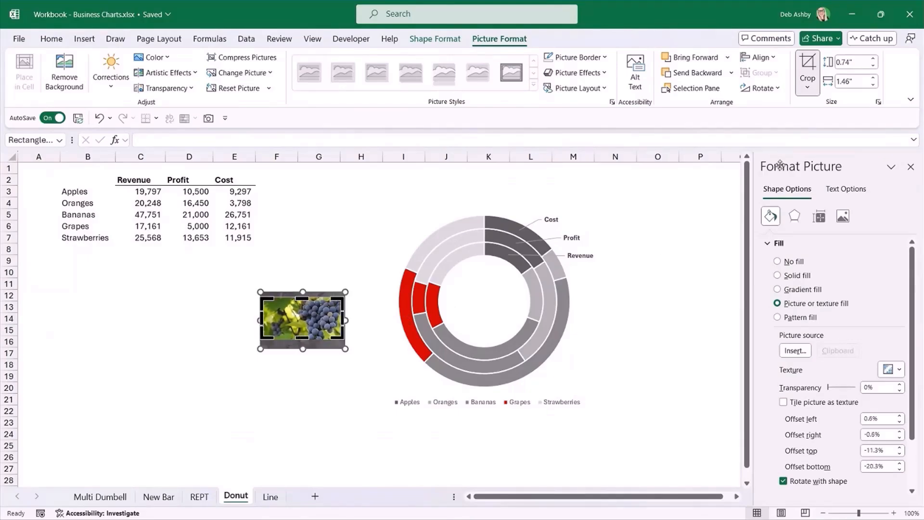
left_click(809, 65)
left_click(360, 273)
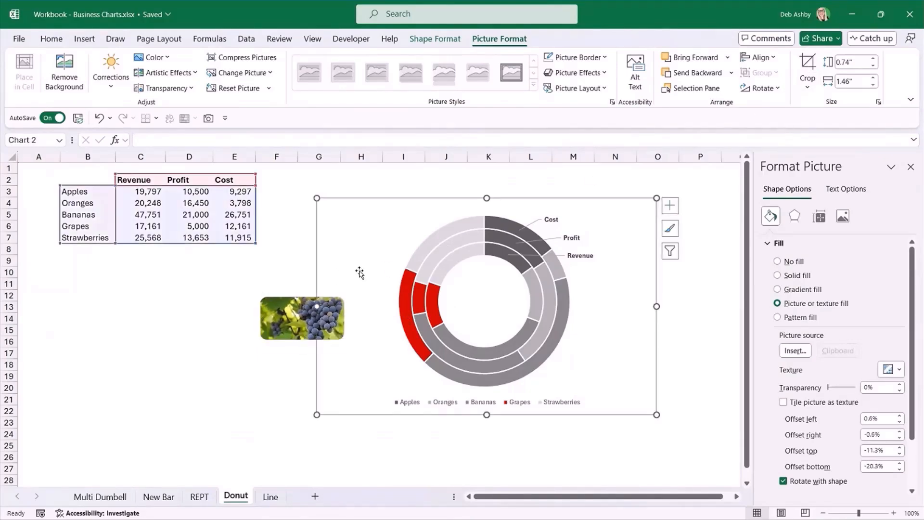
Give the grape picture a black ½ pt border, and shift it slightly upward and away from the doughnut.
left_click(301, 320)
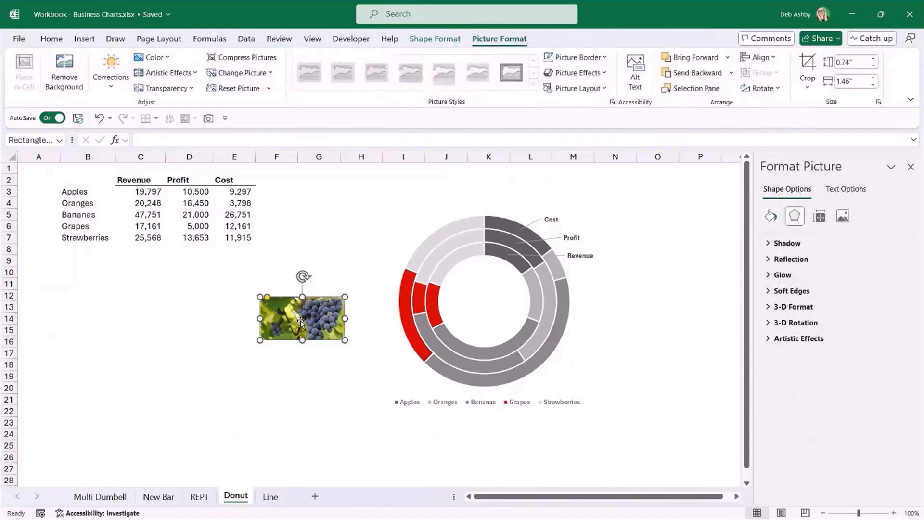
left_click(636, 321)
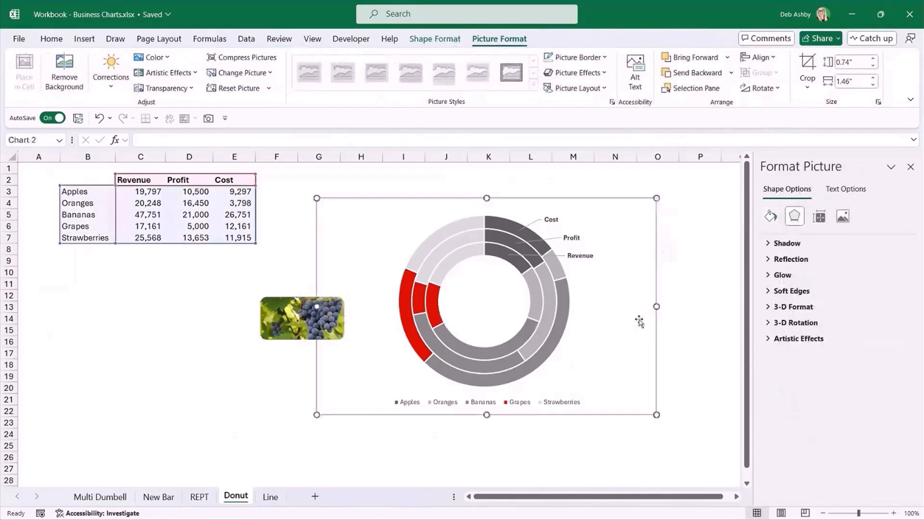
left_click(302, 313)
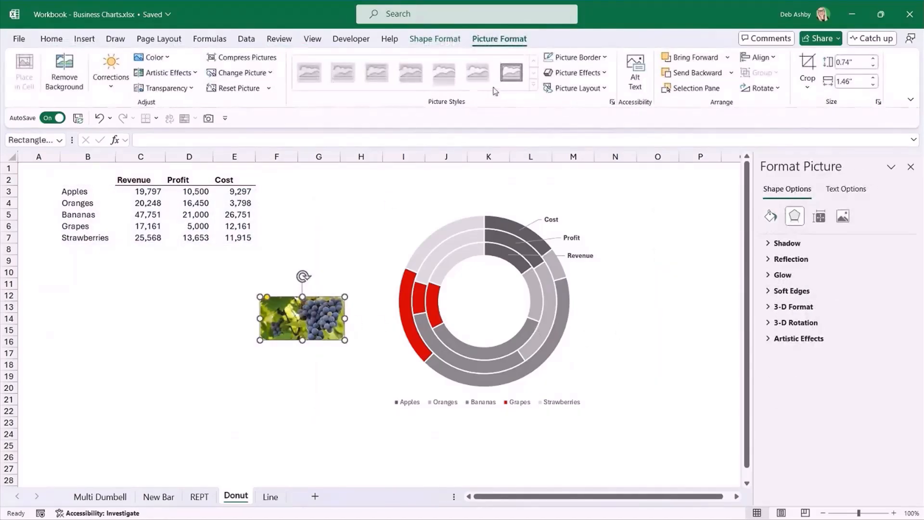
left_click(575, 57)
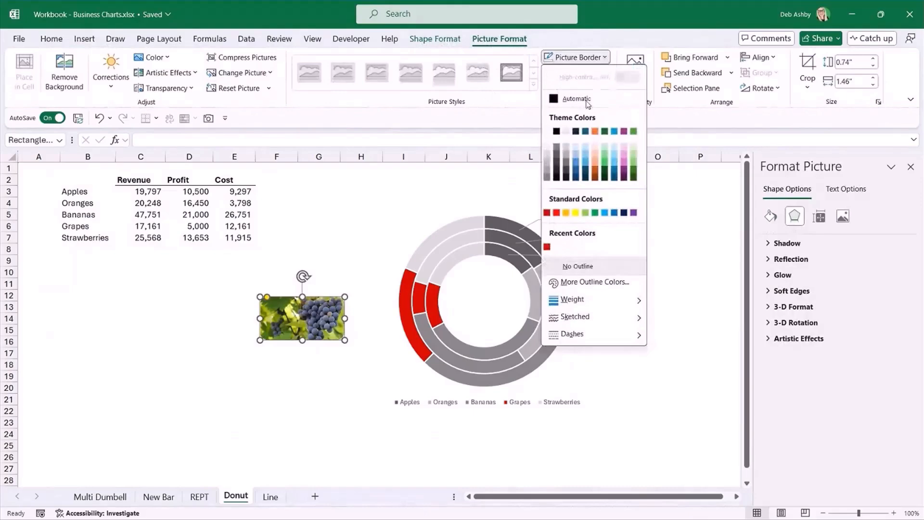
left_click(556, 98)
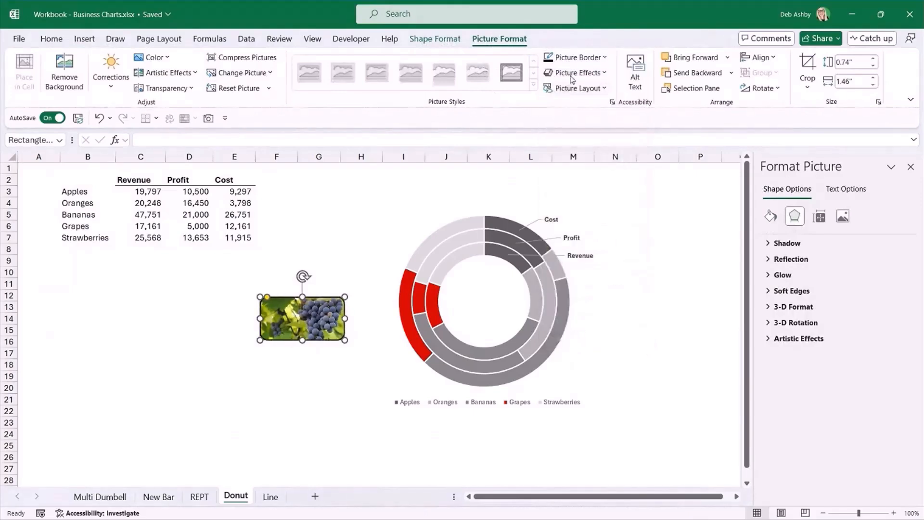
left_click(577, 57)
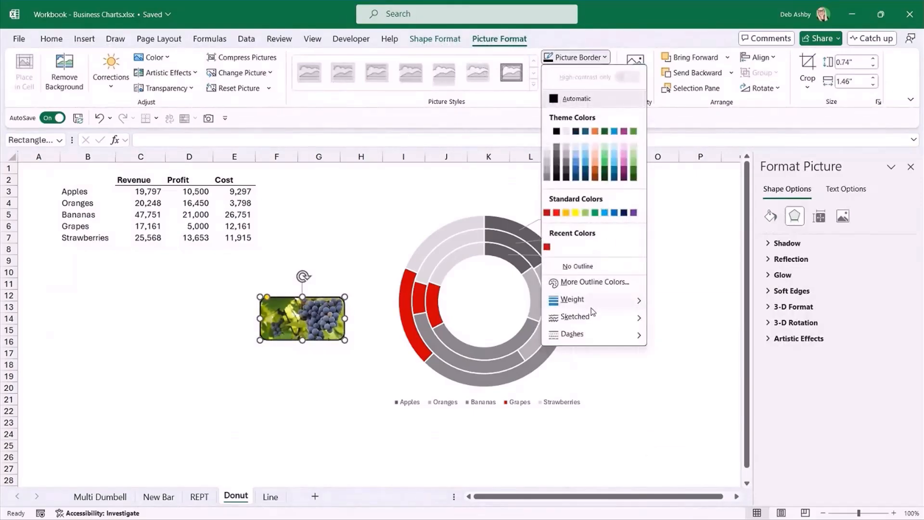
mouse_move(593, 300)
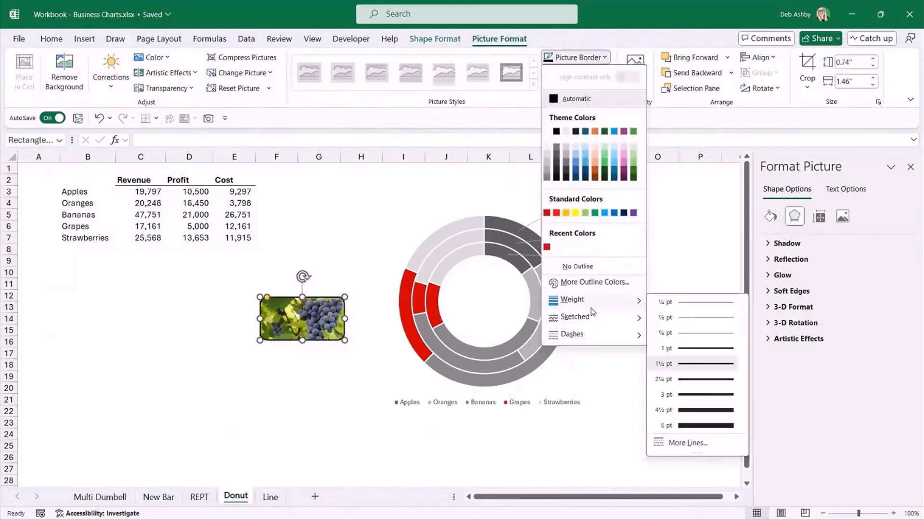
left_click(695, 318)
left_click(698, 306)
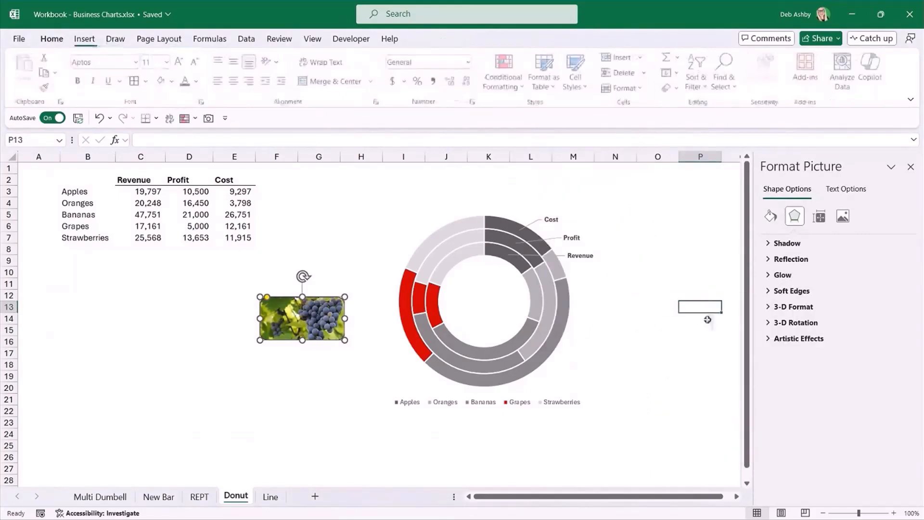
left_click_drag(309, 318, 297, 304)
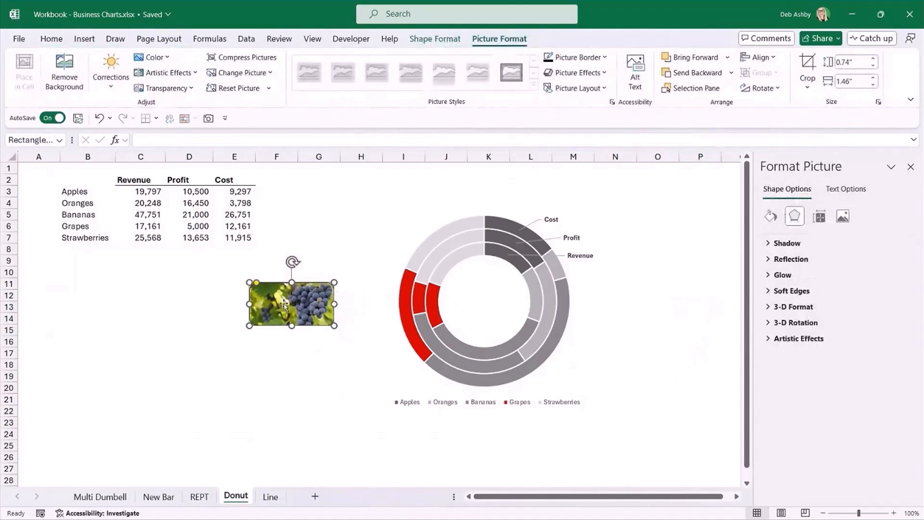
left_click(305, 367)
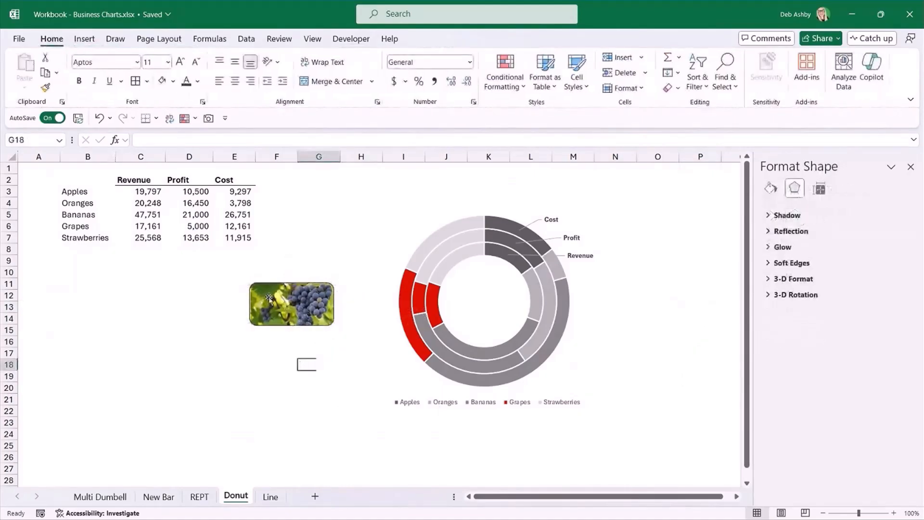
Draw an elbow connector about 0.46" high and 1.27" wide from the grape picture's edge to the outer red Grapes slice.
left_click(85, 38)
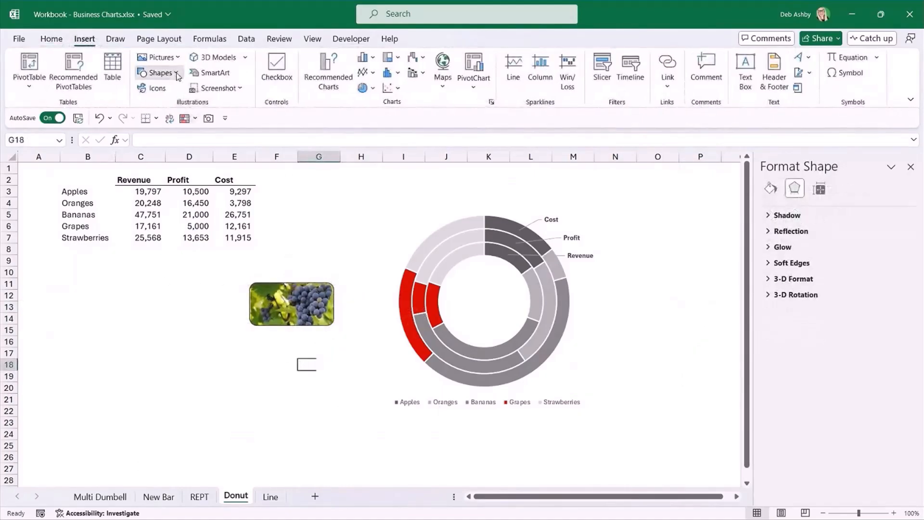
left_click(160, 73)
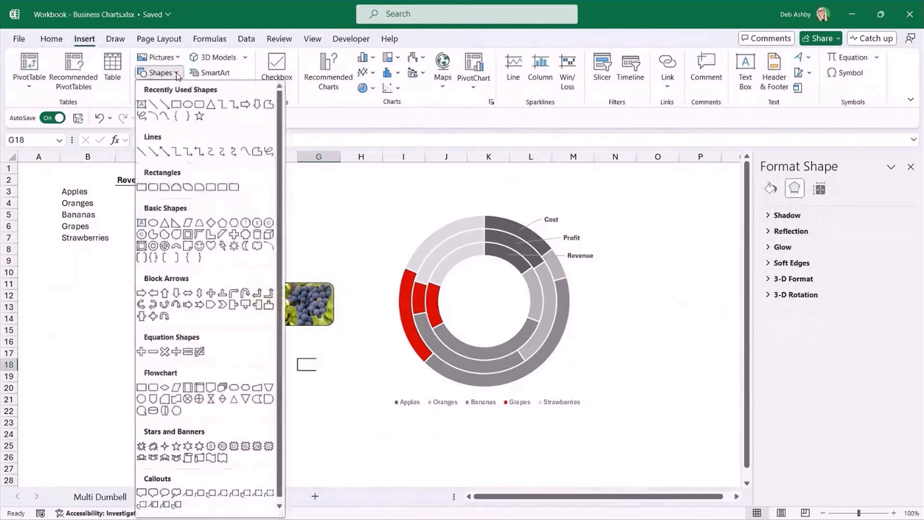
left_click(176, 153)
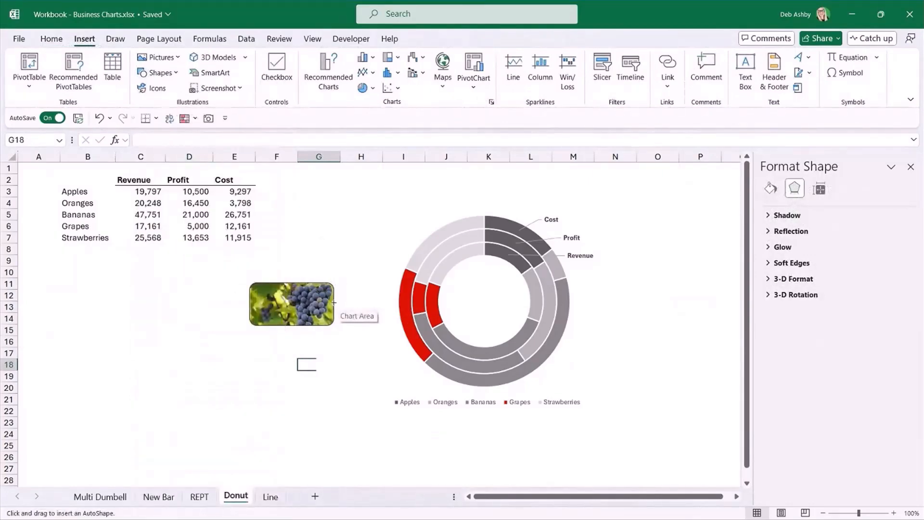
left_click_drag(333, 303, 408, 330)
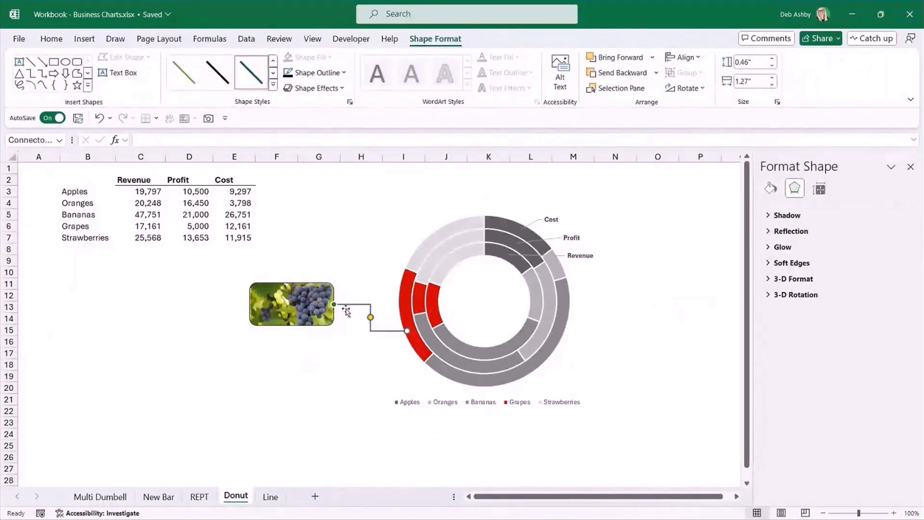
Format the elbow connector as a black, 0.75 pt dashed line, and deselect it.
left_click(771, 190)
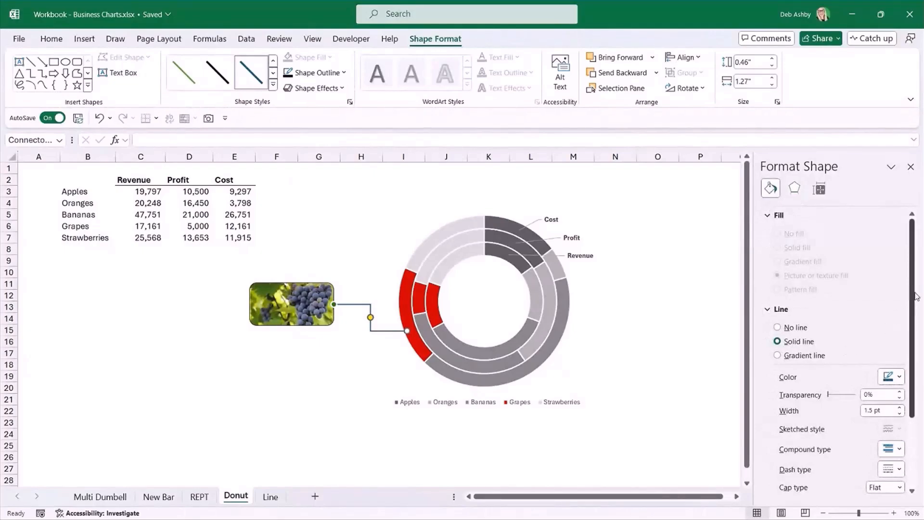
scroll(913, 296, "down", 3)
left_click(895, 289)
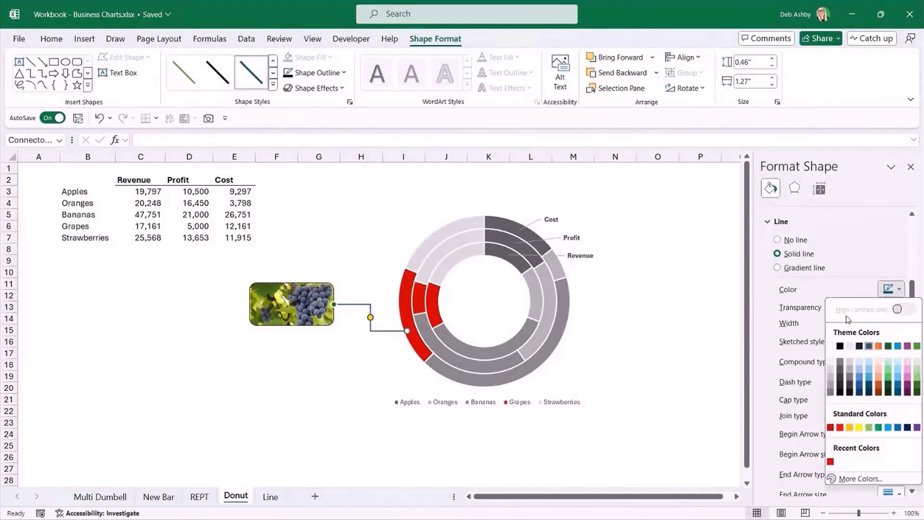
left_click(841, 346)
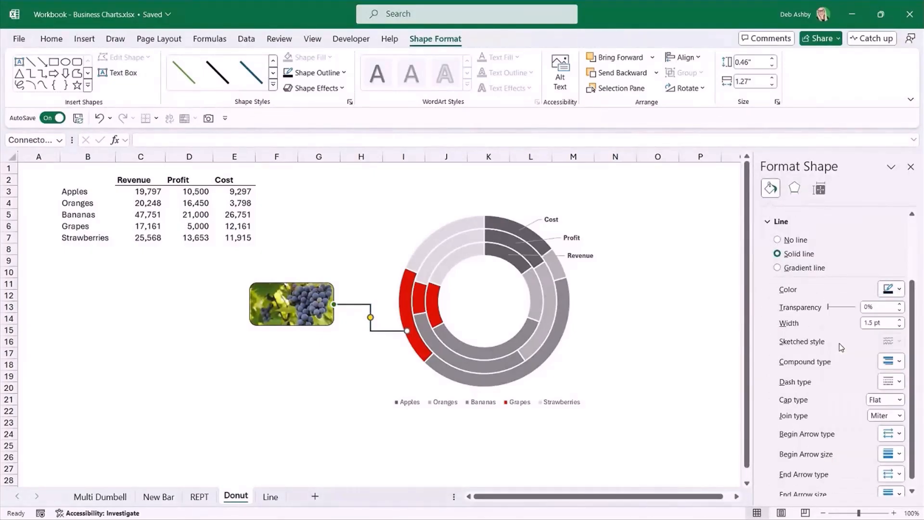
left_click(900, 326)
left_click(899, 326)
left_click(899, 327)
left_click(899, 383)
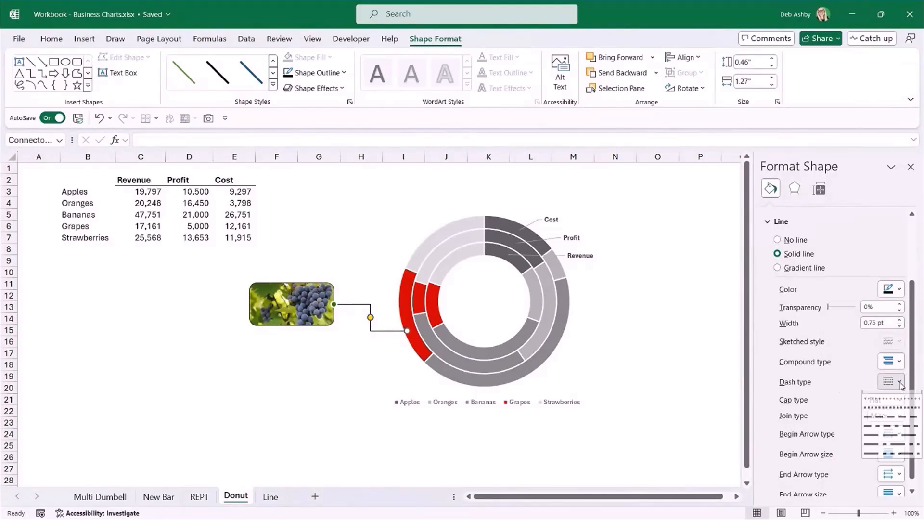
left_click(882, 415)
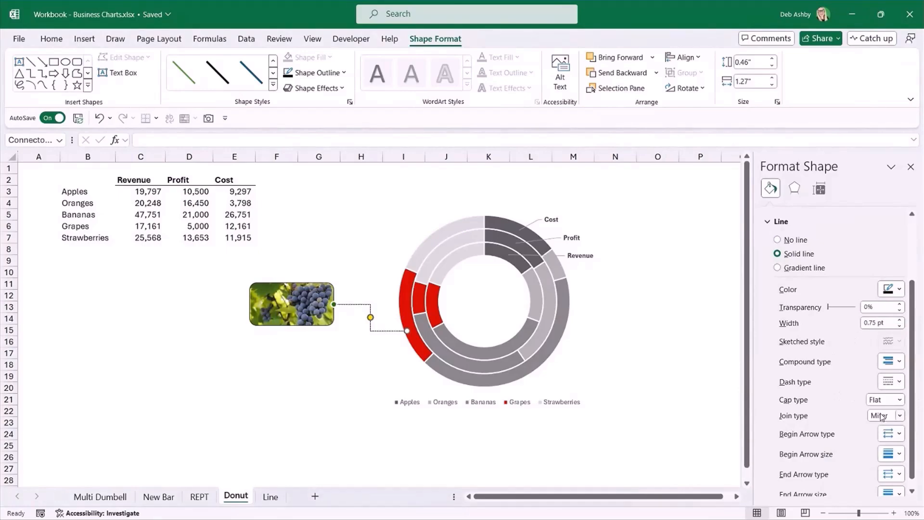
left_click(687, 308)
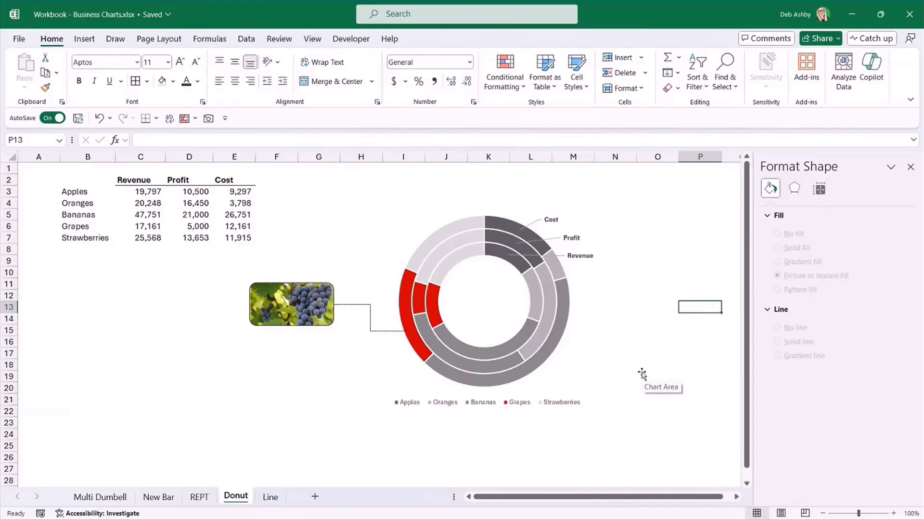
Add a text box inside the chart at the doughnut's centre reading "Fruit Sales".
left_click(579, 359)
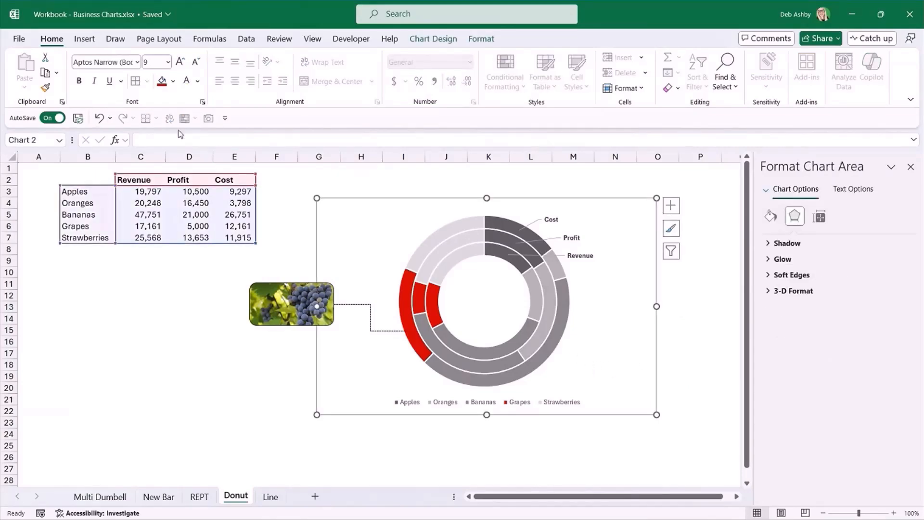
left_click(84, 39)
left_click(745, 73)
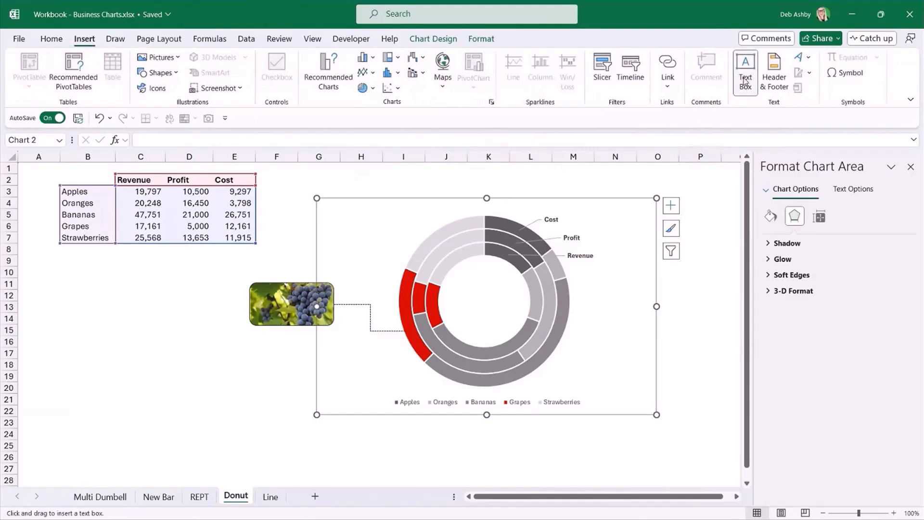
left_click_drag(458, 278, 519, 327)
type("Fruit")
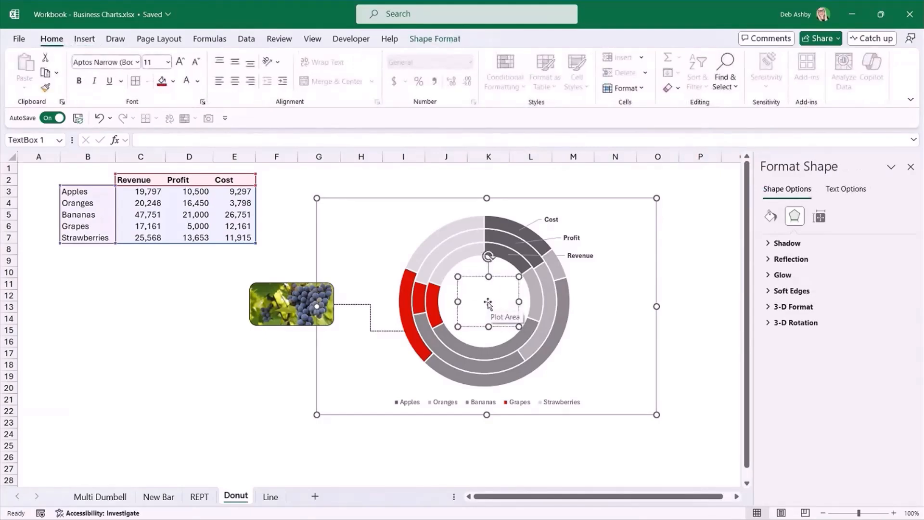
type(" Sales")
Enlarge the "Fruit Sales" text to 18 pt and centre it horizontally in its text box.
left_click(504, 277)
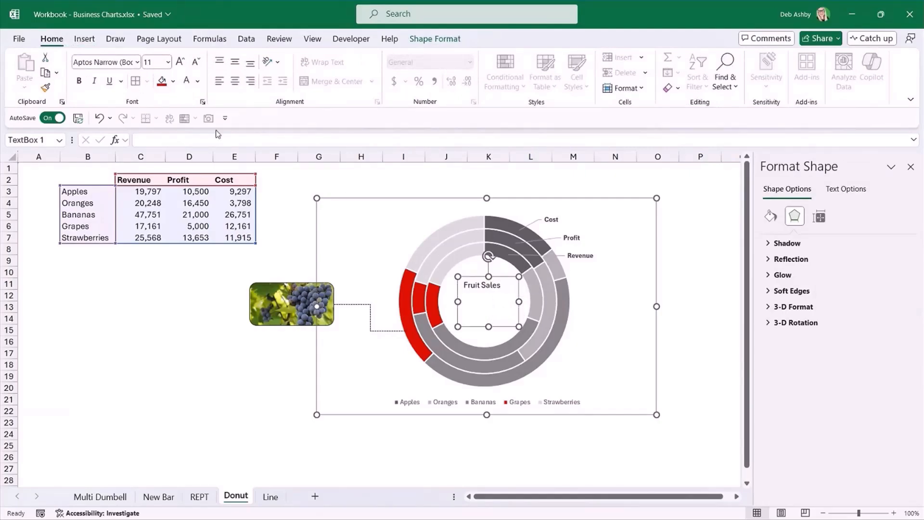
left_click(179, 63)
left_click(179, 63)
left_click(179, 63)
left_click(179, 63)
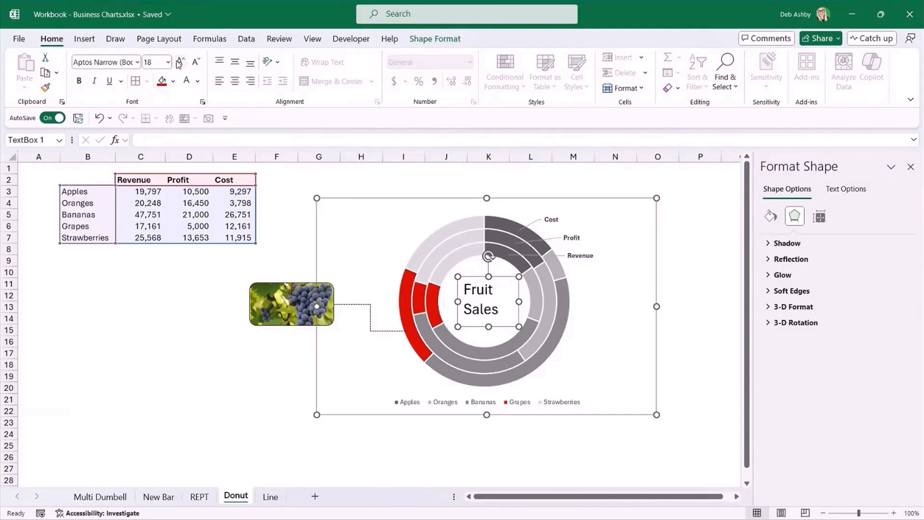
left_click(235, 81)
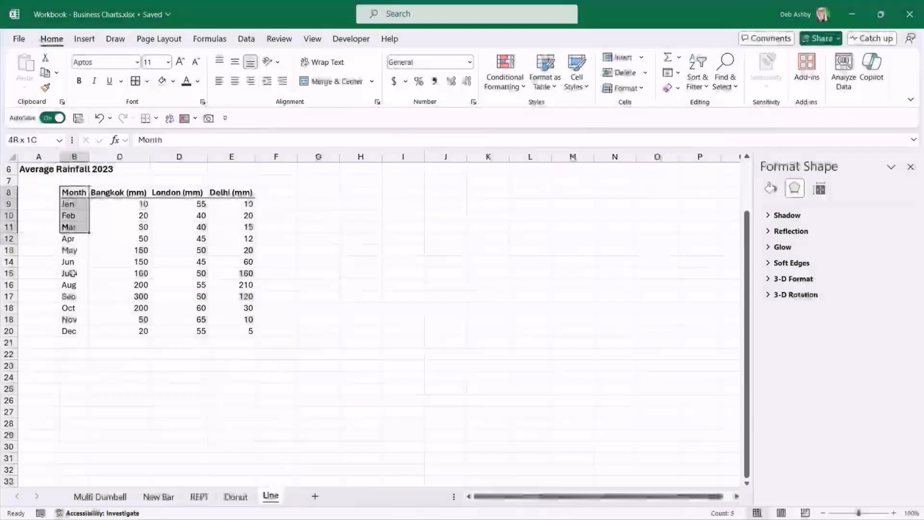
Examine the Average Rainfall 2023 table on the Line sheet: the months and the Bangkok, London and Delhi columns.
left_click_drag(72, 226, 72, 332)
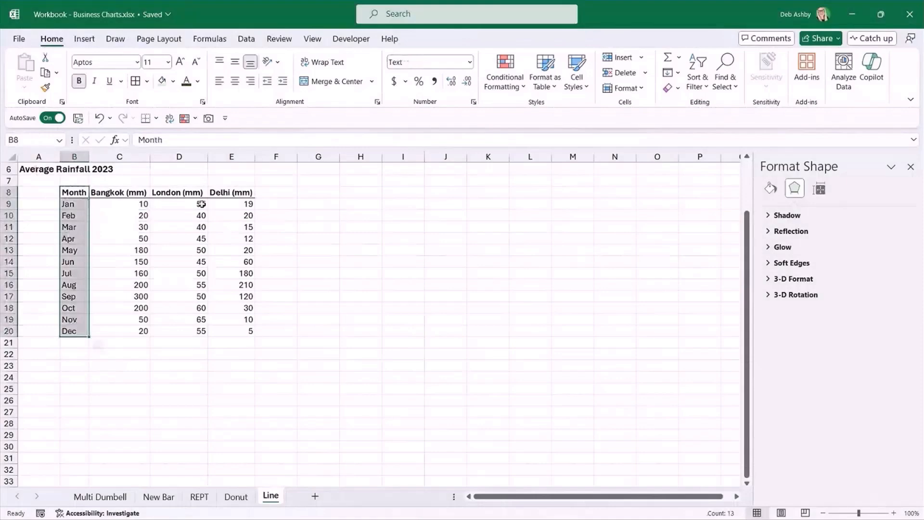
left_click(107, 193)
left_click(170, 193)
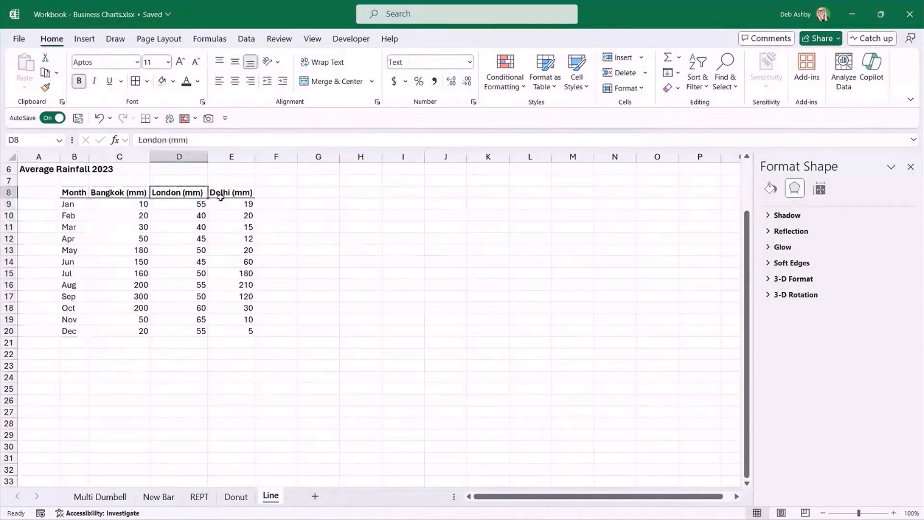
left_click(224, 194)
left_click(132, 239)
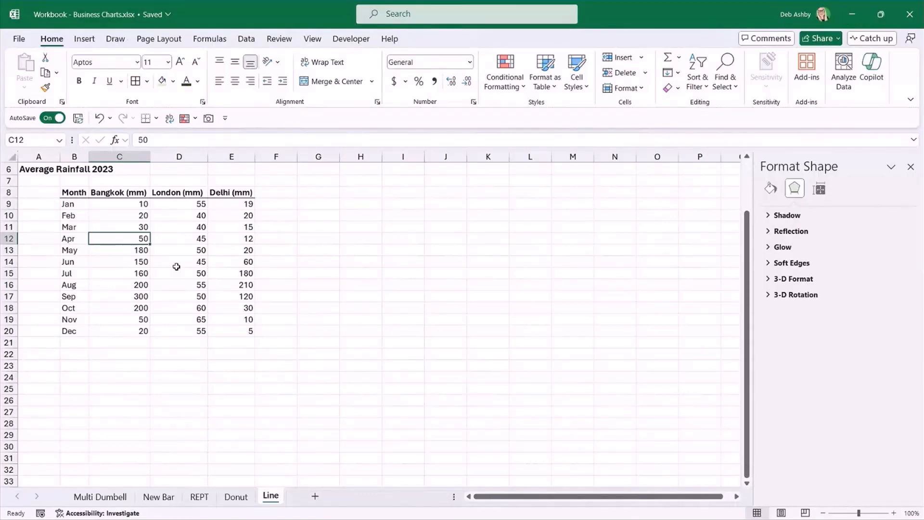
Insert a 2-D line chart from the whole Average Rainfall 2023 table.
left_click(166, 224)
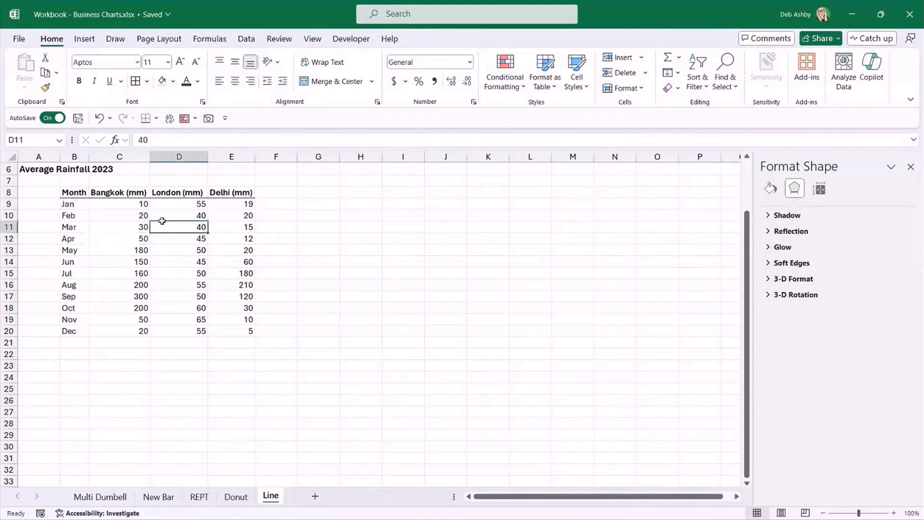
left_click(118, 216)
key("ctrl+a")
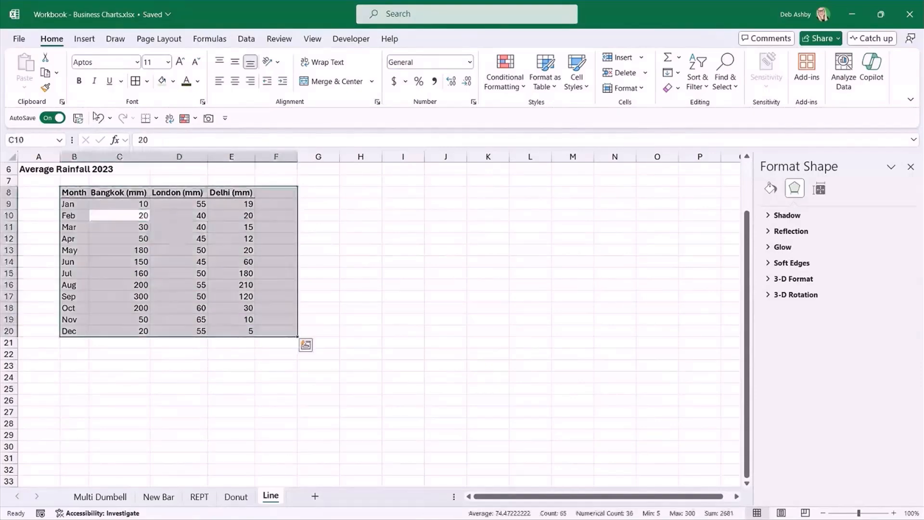
left_click(84, 43)
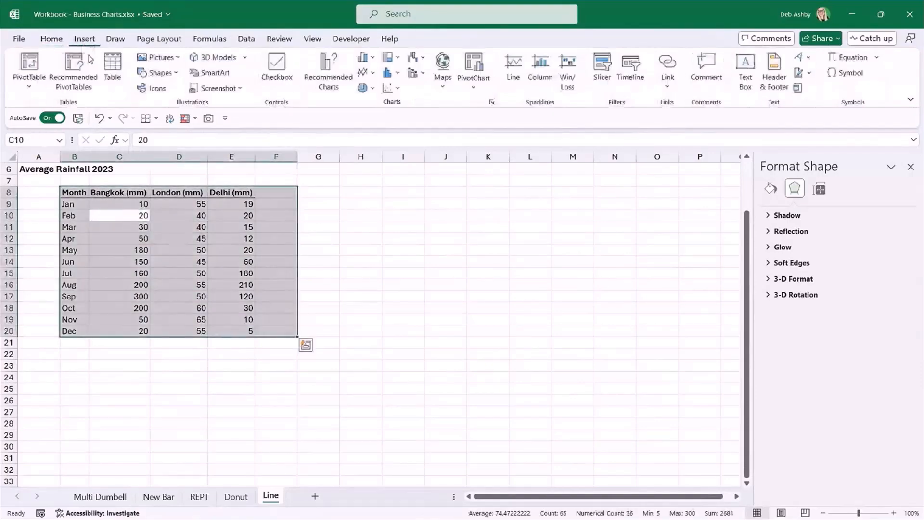
left_click(374, 72)
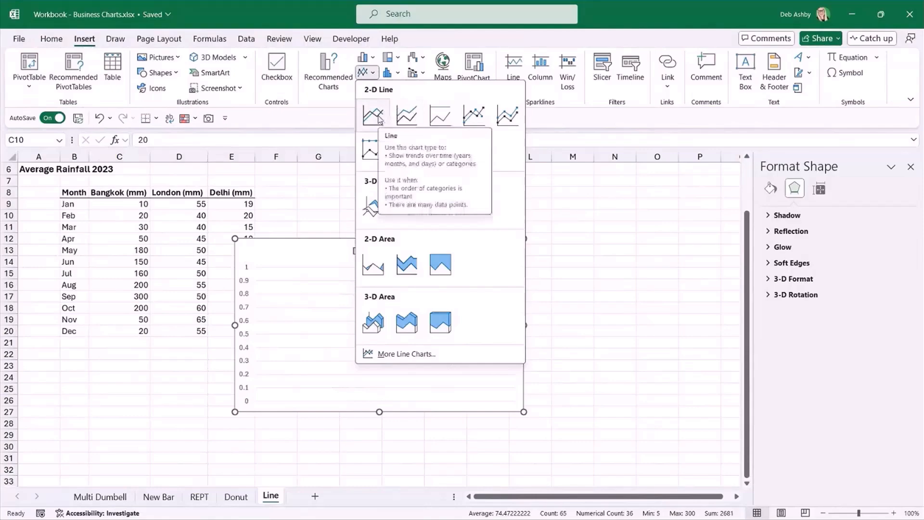
left_click(380, 119)
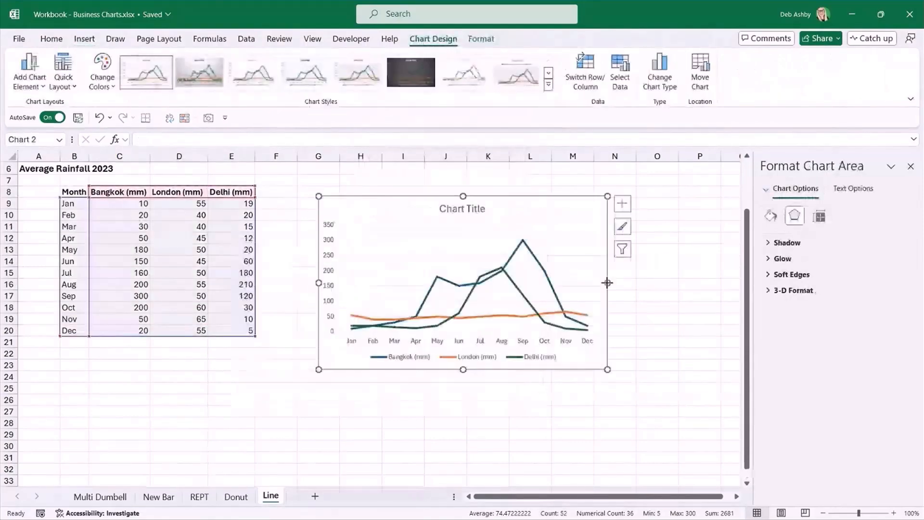
Widen the line chart and position it beside the rainfall table, level with the header row.
left_click_drag(608, 283, 698, 283)
left_click_drag(600, 206, 577, 196)
left_click_drag(674, 275, 684, 275)
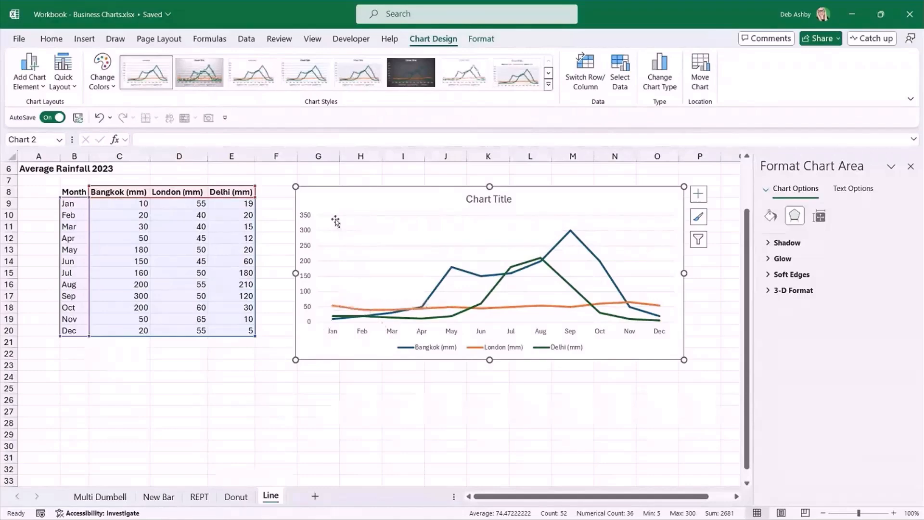
Set the maximum bound of the chart's vertical axis to 310.
mouse_move(570, 234)
left_click(302, 222)
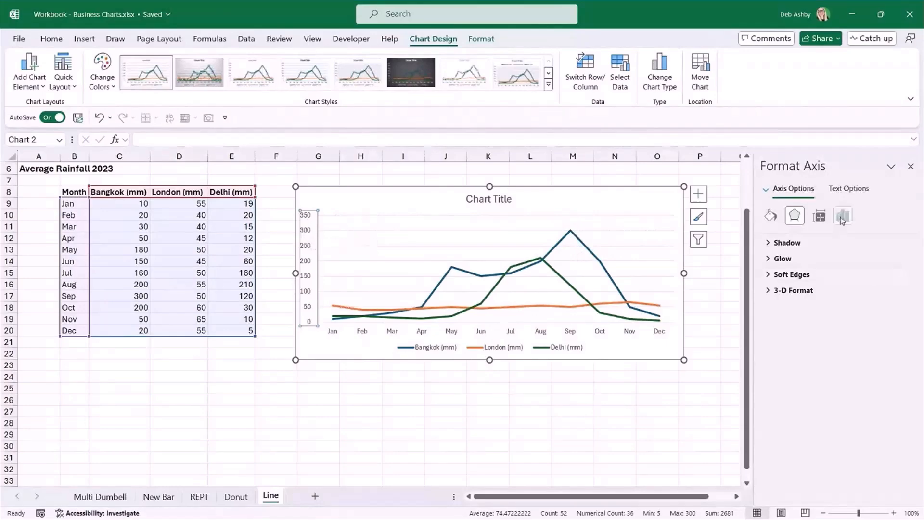
left_click(843, 216)
left_click(769, 243)
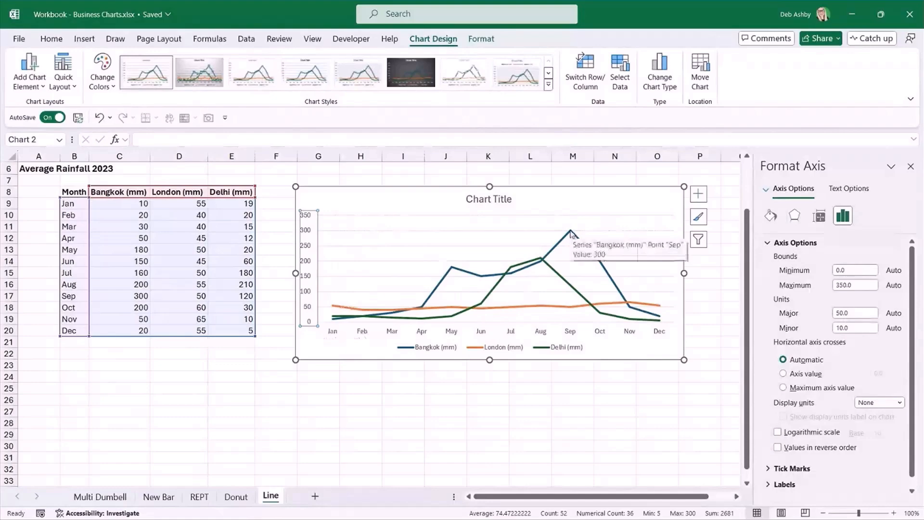
left_click(842, 285)
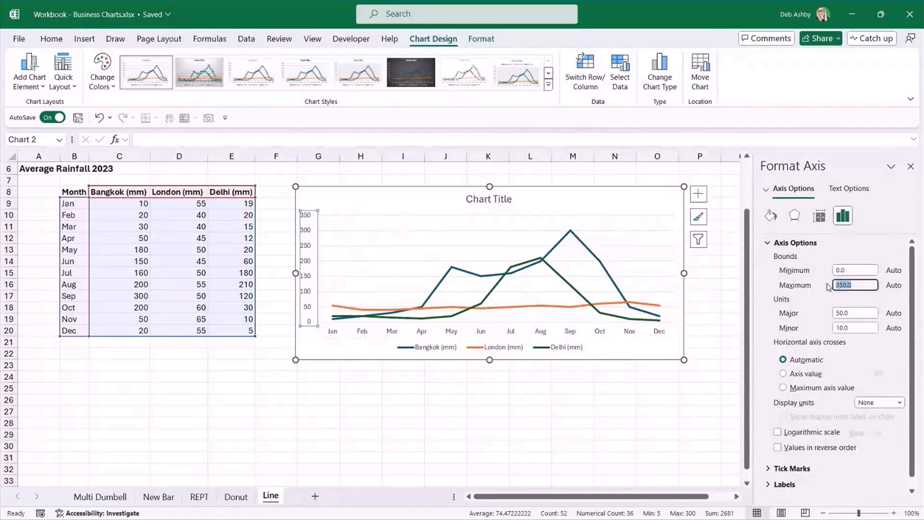
type("310")
key("Return")
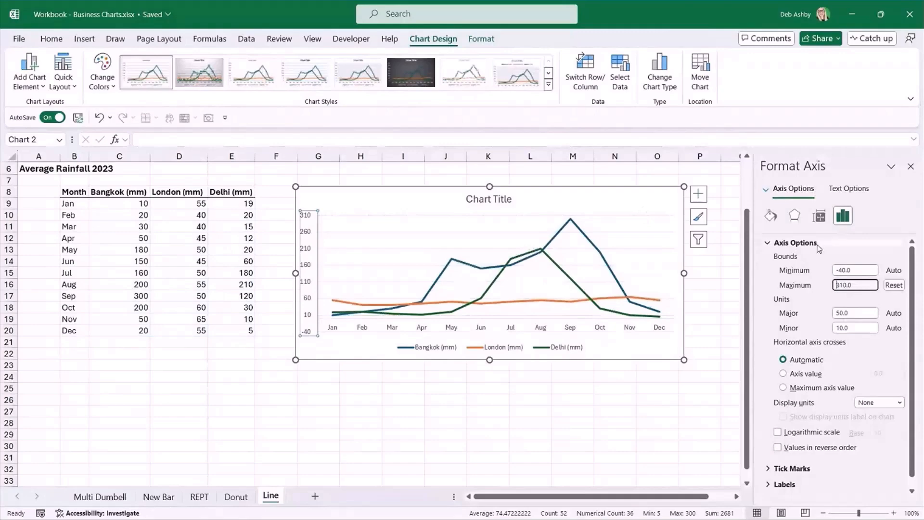
Set the minimum bound of the vertical axis to 0 and deselect the chart.
left_click(824, 270)
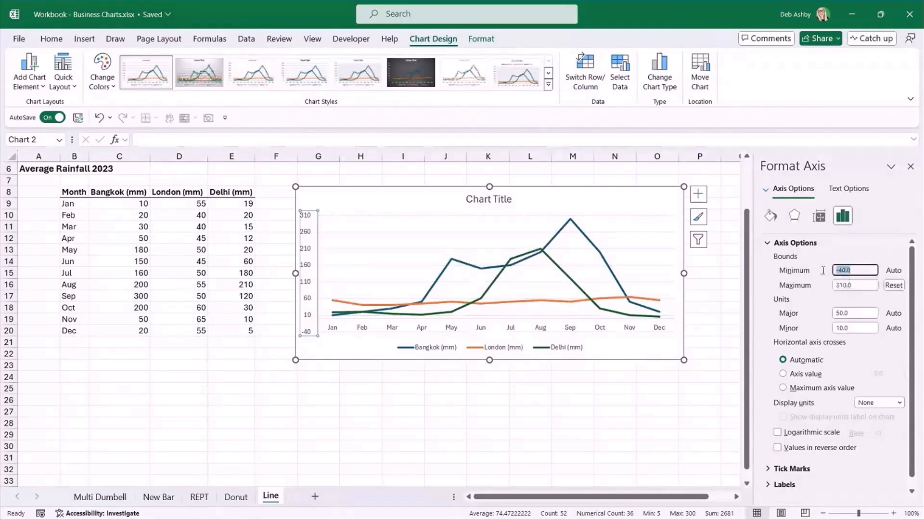
type("0")
key("Return")
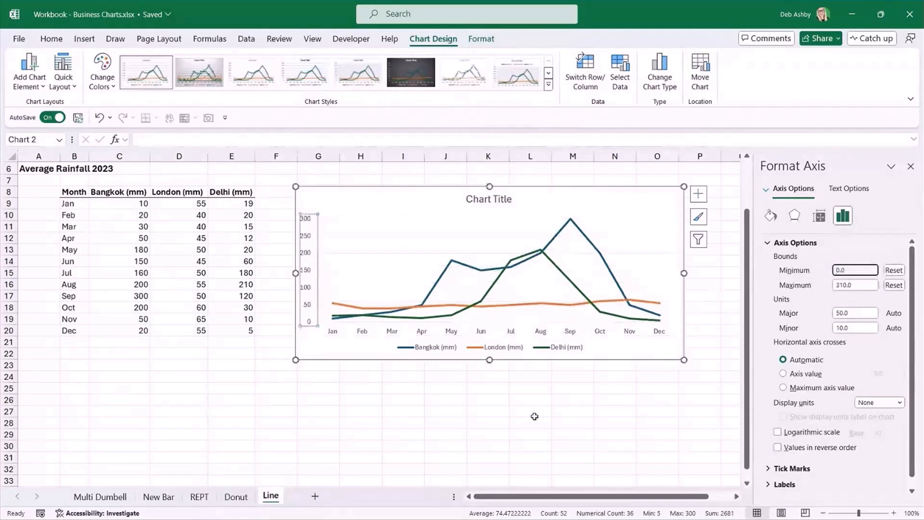
left_click(533, 416)
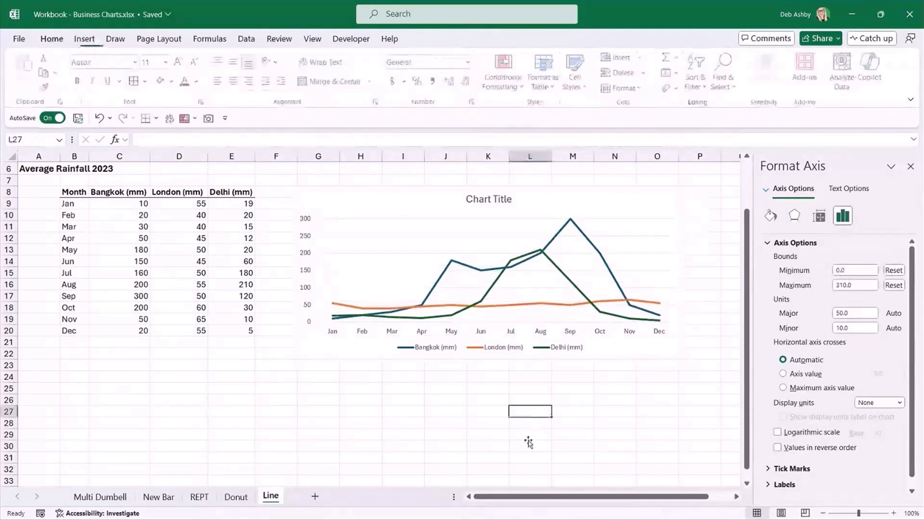
Turn on the smoothed line option for the Bangkok series and deselect the chart.
left_click(411, 244)
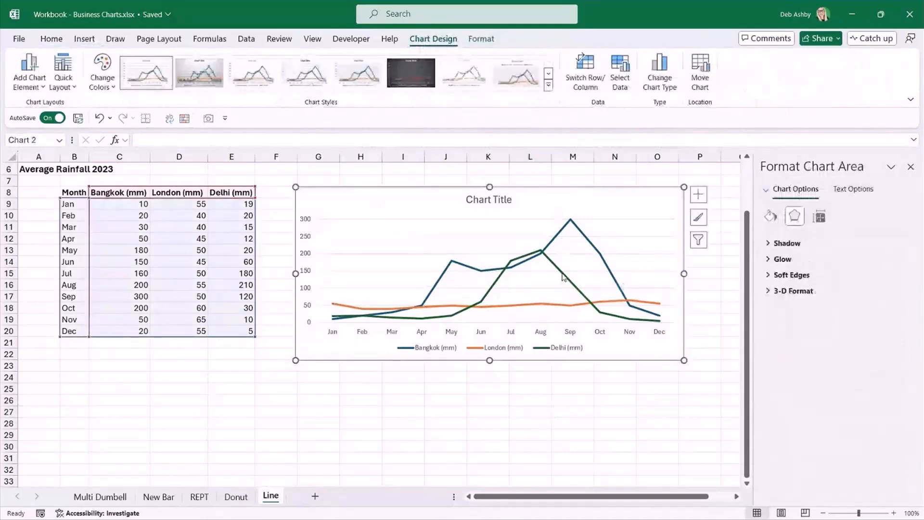
left_click(551, 248)
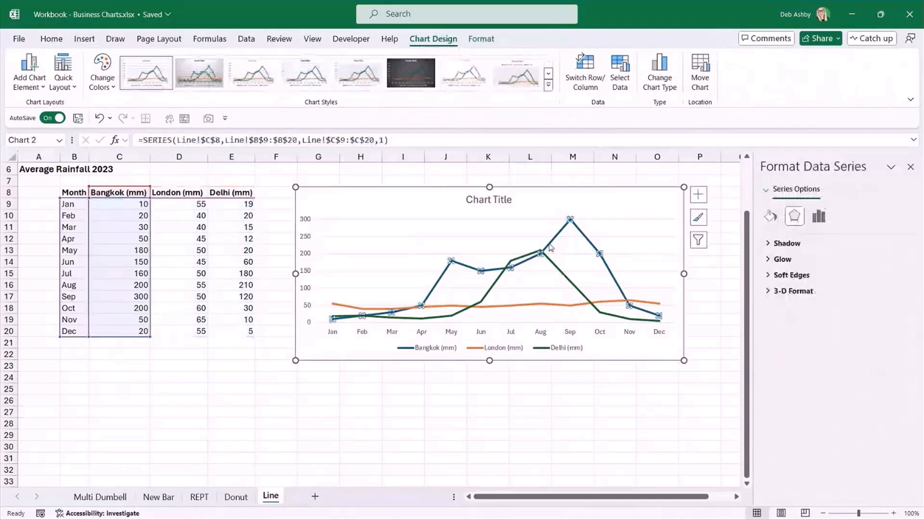
left_click(819, 216)
left_click(772, 217)
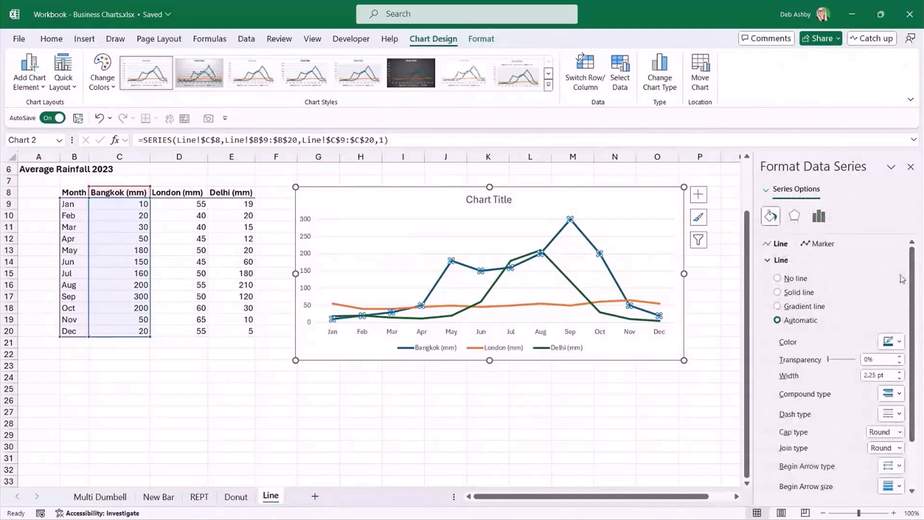
scroll(910, 289, "down", 2)
scroll(917, 297, "down", 1)
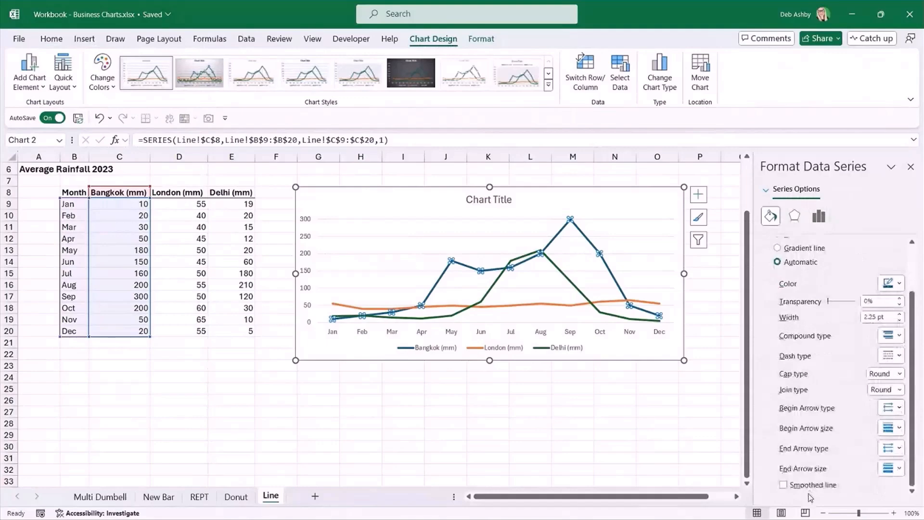
left_click(783, 486)
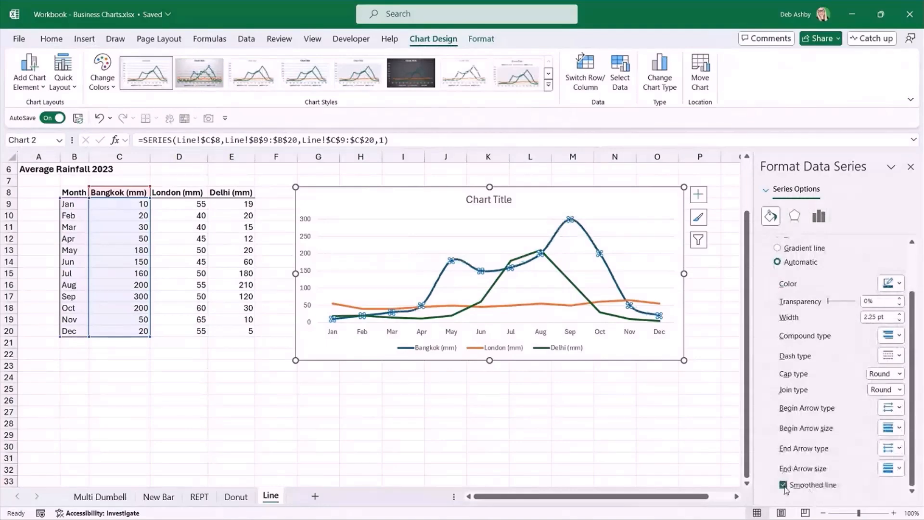
left_click(615, 435)
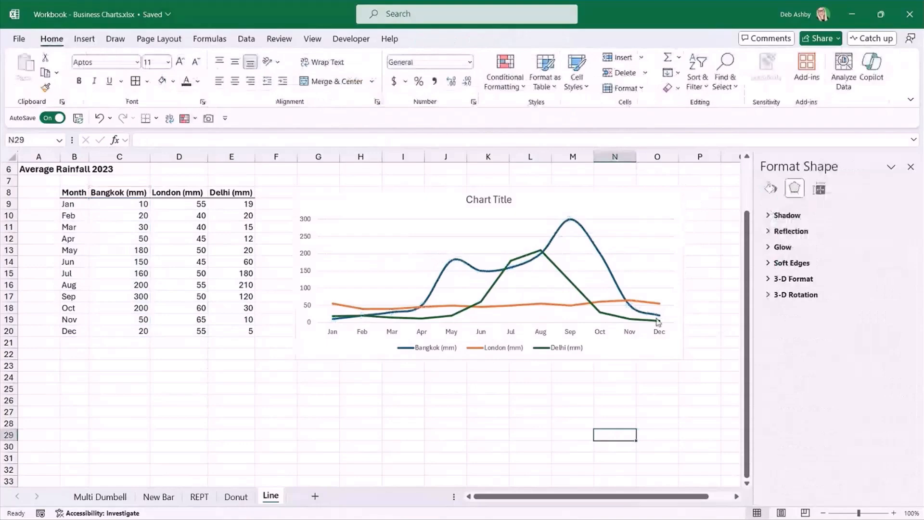
Apply the smoothed line option to the Delhi and London series as well, and deselect the chart.
left_click(563, 275)
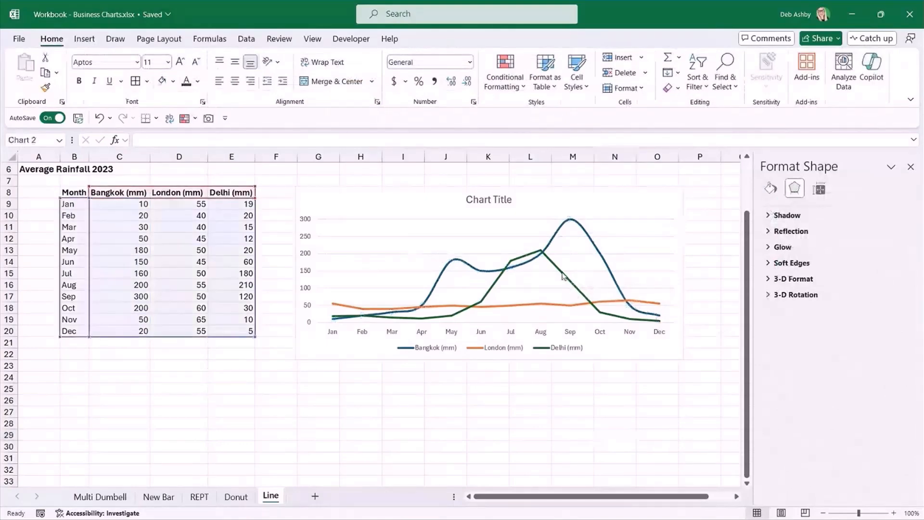
left_click(563, 276)
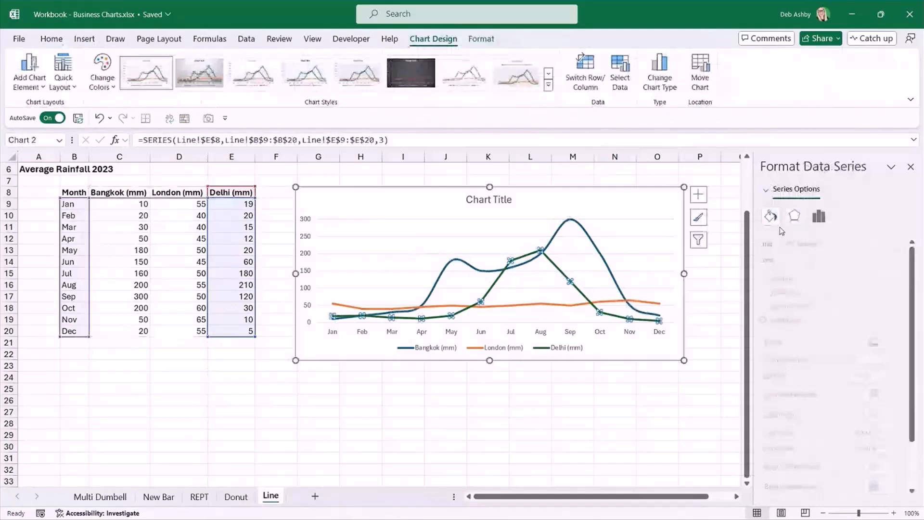
left_click(553, 305)
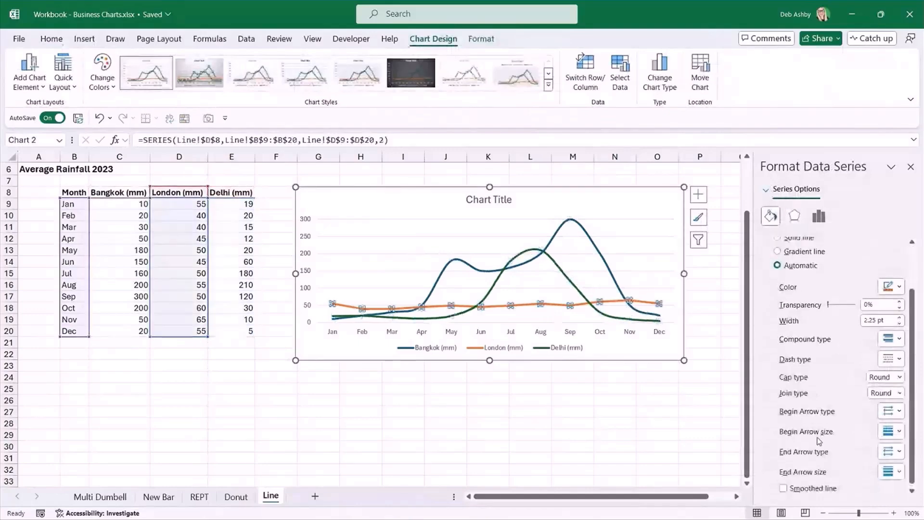
left_click(783, 489)
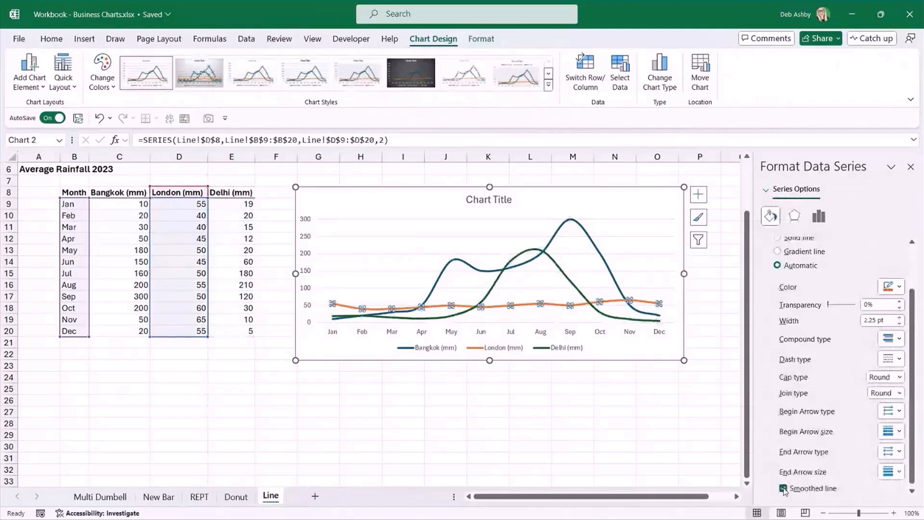
left_click(615, 412)
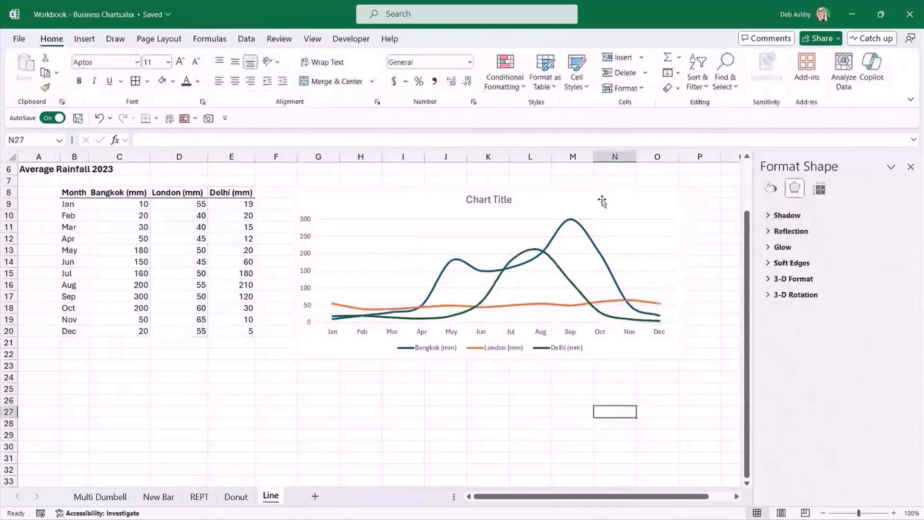
Shift the chart slightly closer to the table and widen it so its far edge reaches into column P.
left_click_drag(605, 196, 598, 194)
left_click(488, 401)
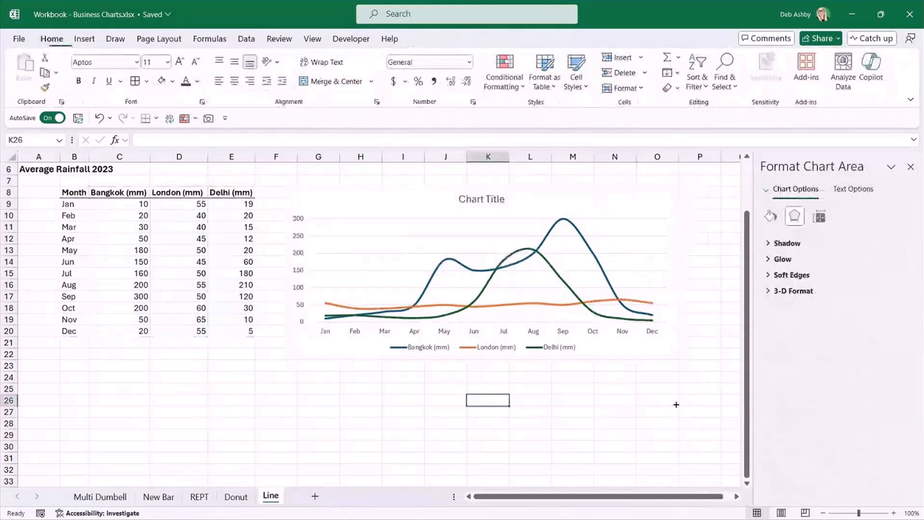
left_click(584, 405)
left_click(629, 195)
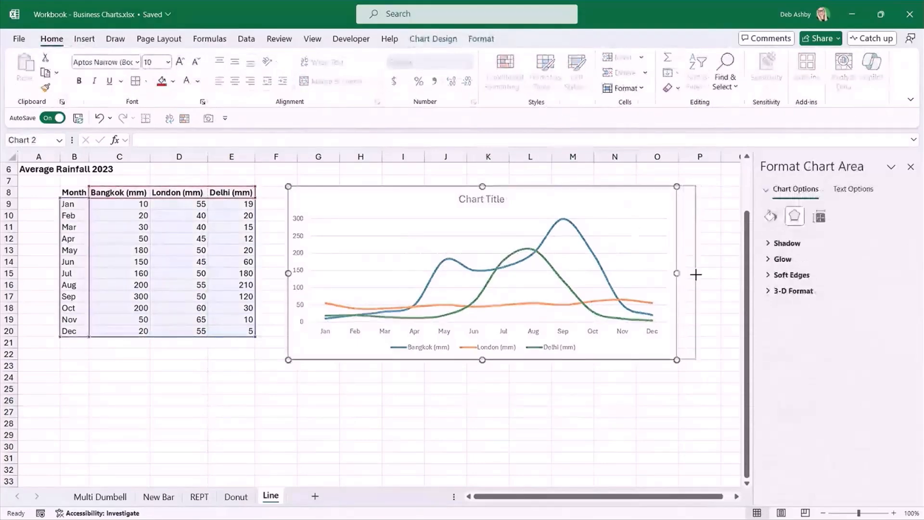
left_click_drag(696, 275, 708, 274)
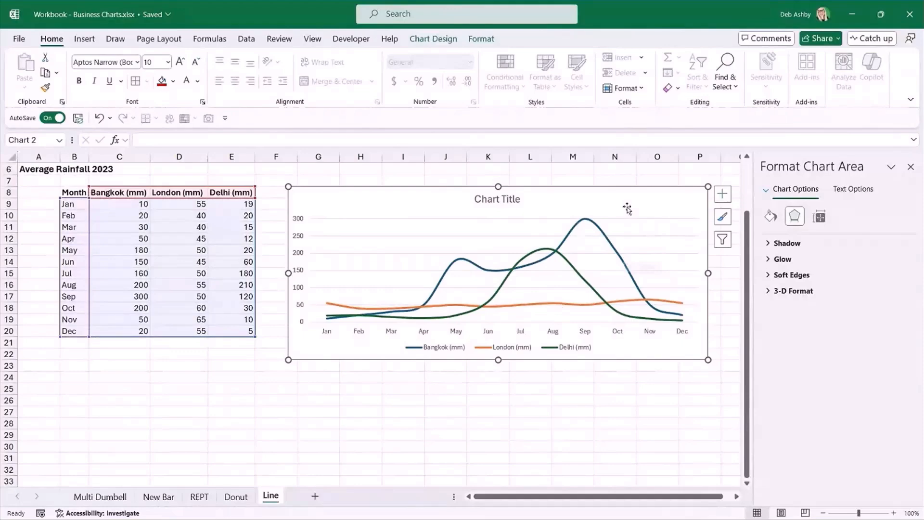
Apply the dark grey chart style with glowing lines to the rainfall chart, and deselect it.
left_click(434, 39)
left_click(548, 93)
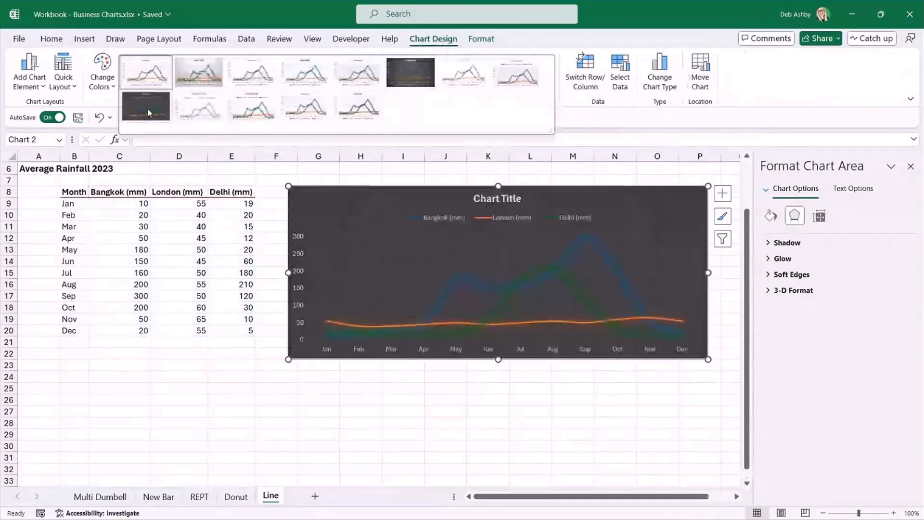
left_click(147, 108)
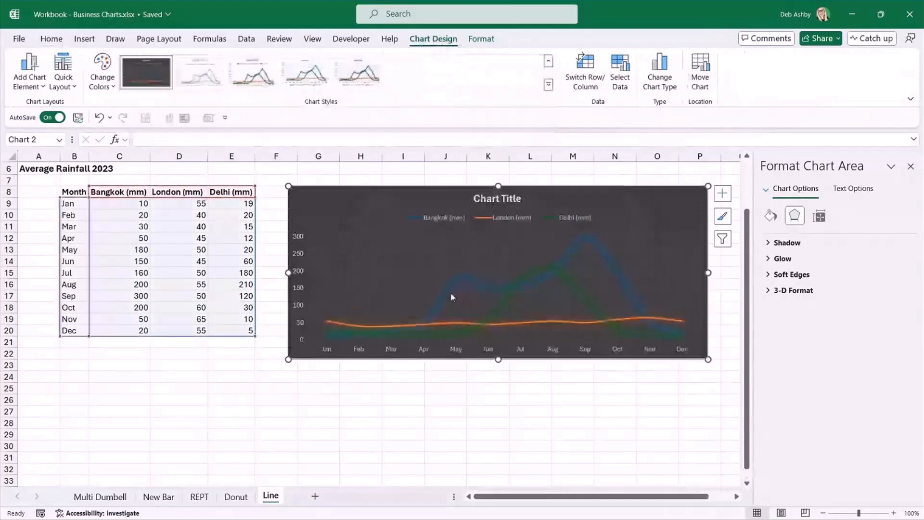
left_click(516, 427)
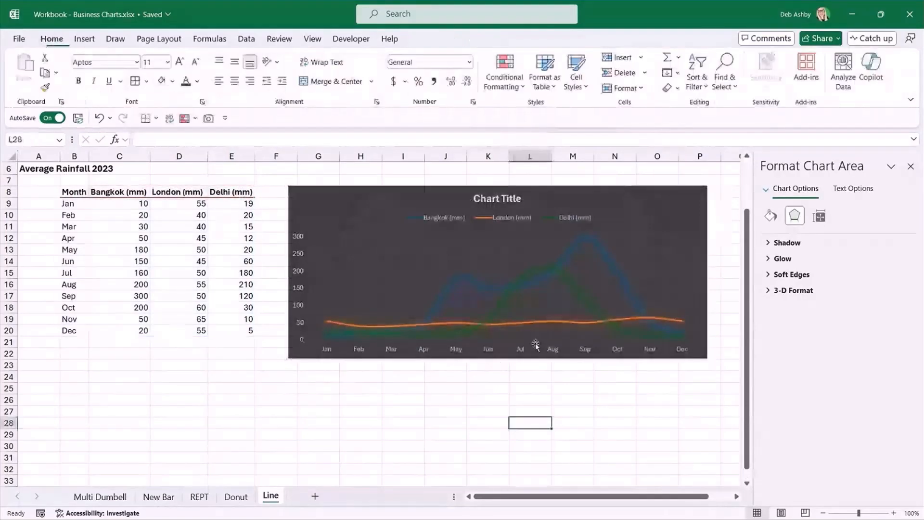
Change the outline of the Bangkok line to a light pink-purple theme colour.
left_click(558, 257)
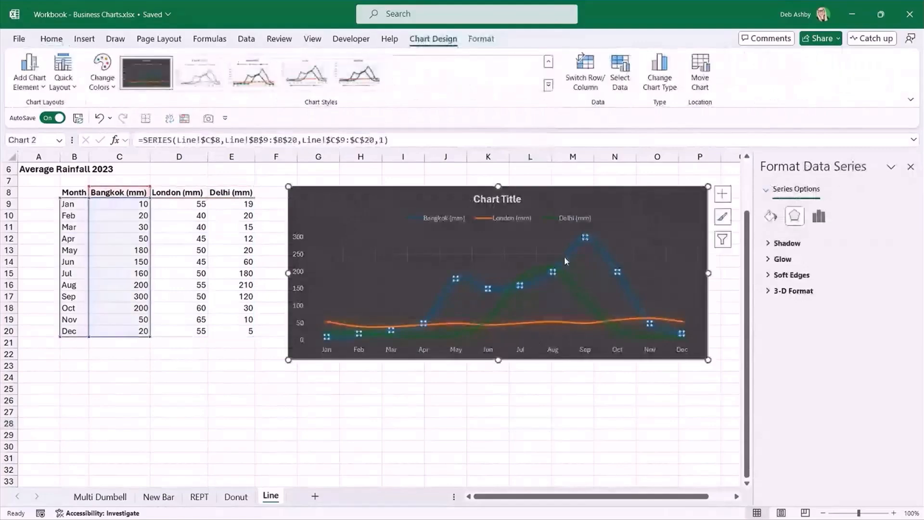
left_click(481, 38)
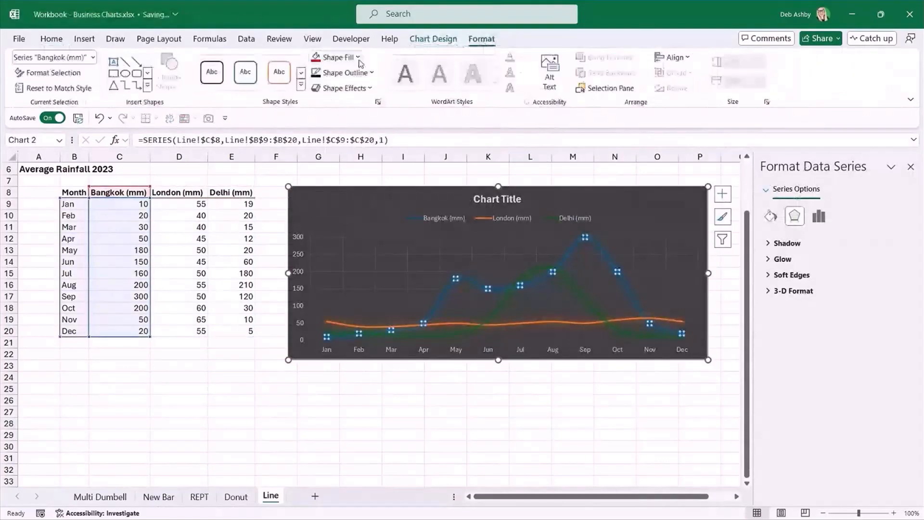
left_click(372, 73)
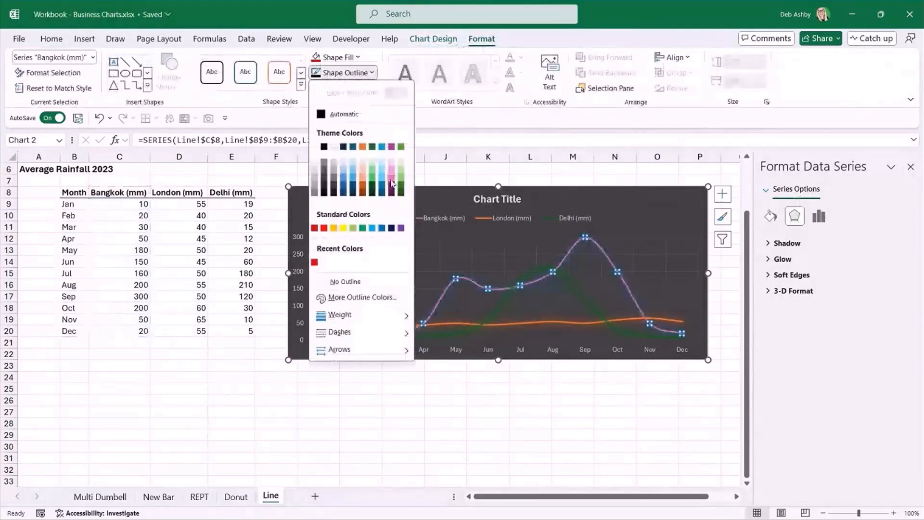
left_click(392, 184)
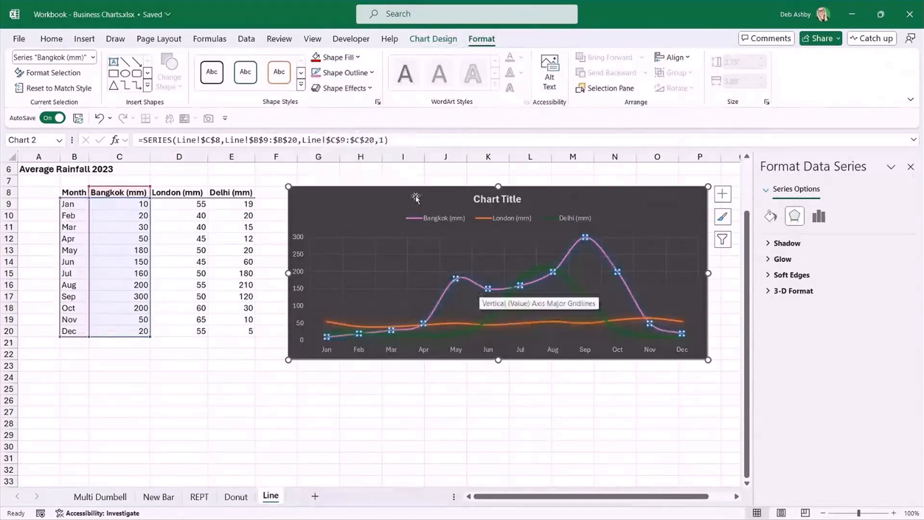
Apply the 11 point plum (Accent color 5) glow effect to the Bangkok line.
left_click(368, 89)
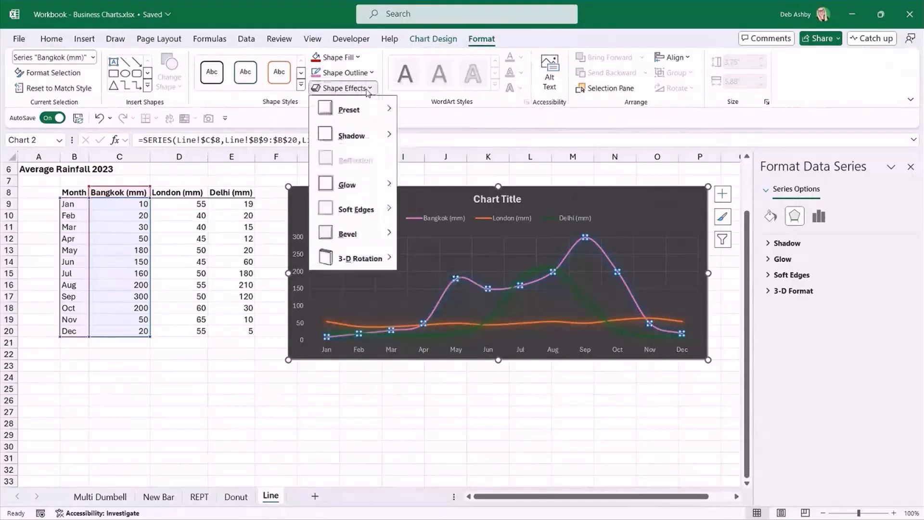
mouse_move(361, 186)
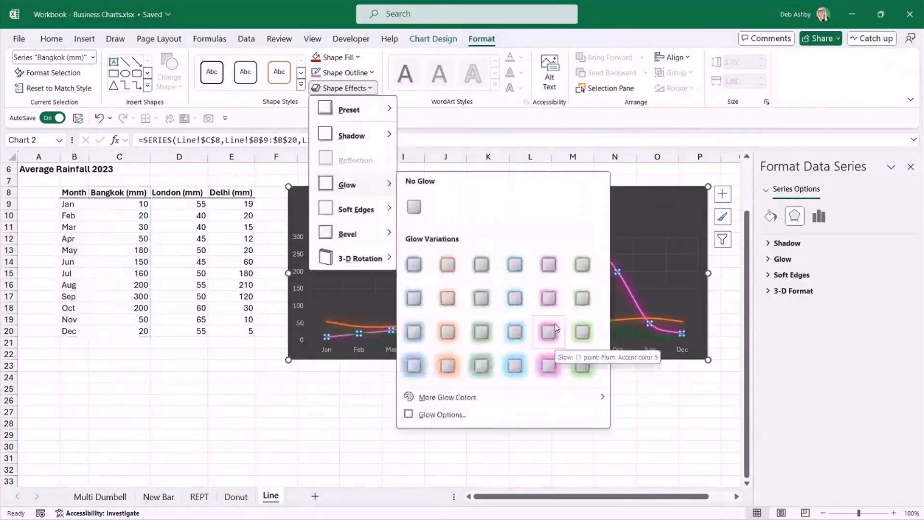
left_click(554, 329)
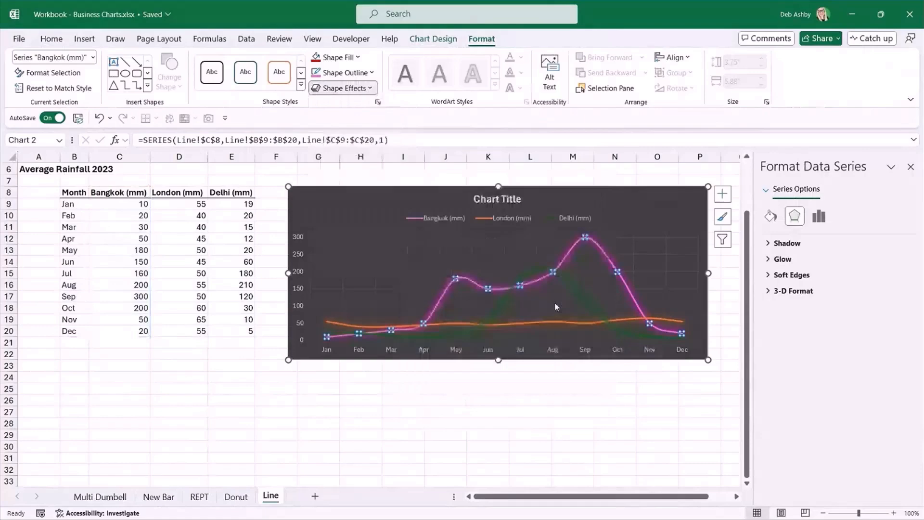
Recolour the Delhi line with a light green outline and give it a matching green glow.
left_click(522, 277)
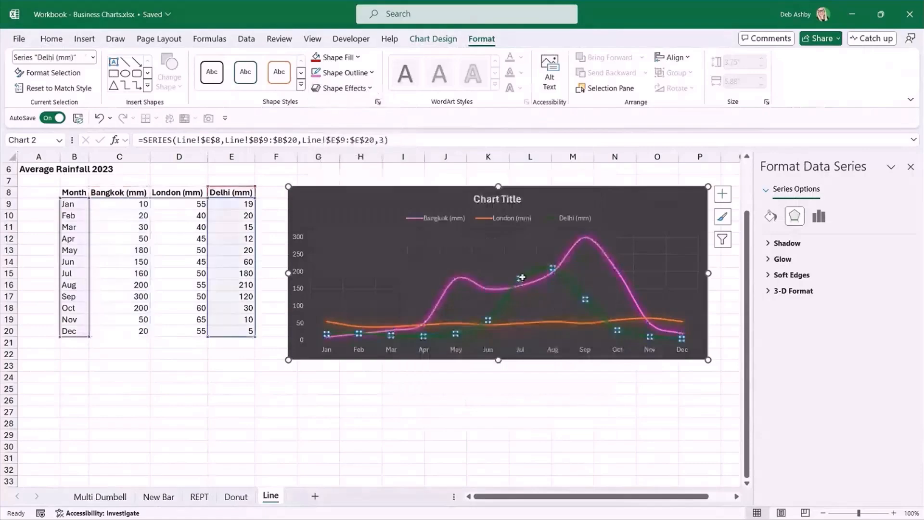
left_click(373, 73)
left_click(354, 228)
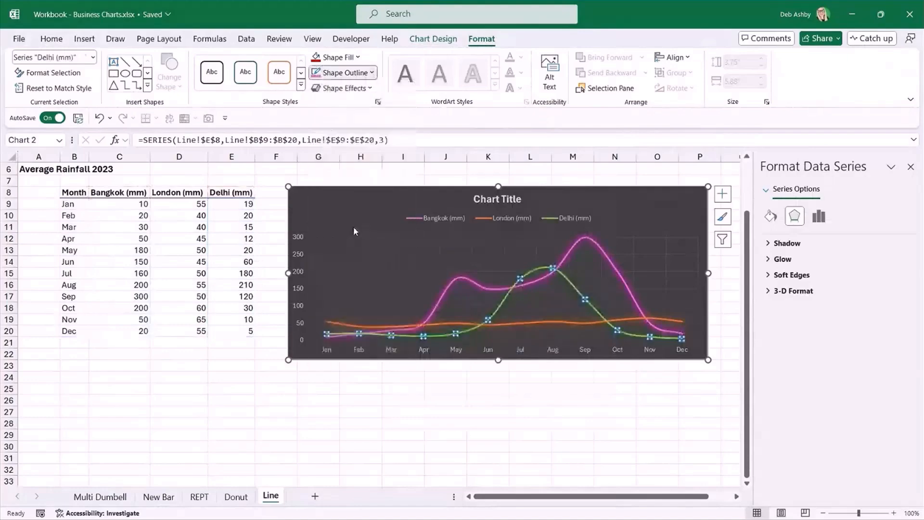
left_click(369, 88)
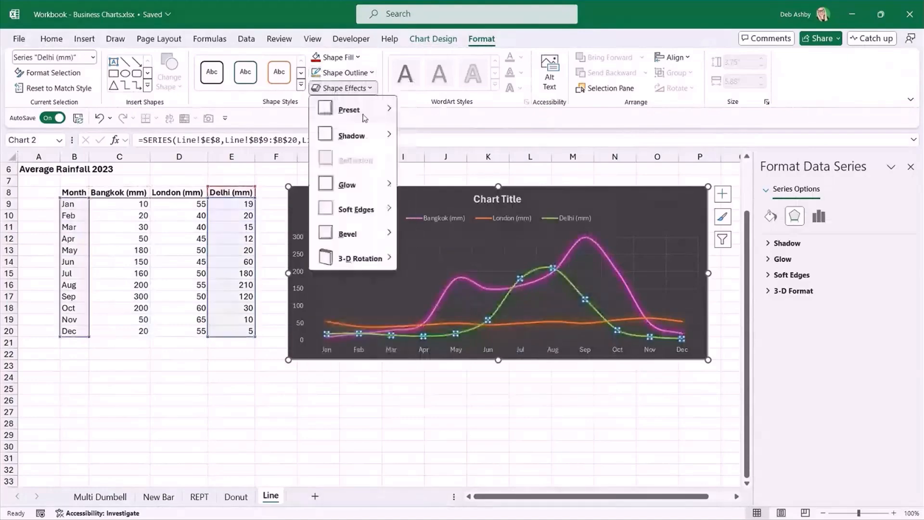
mouse_move(366, 185)
left_click(581, 302)
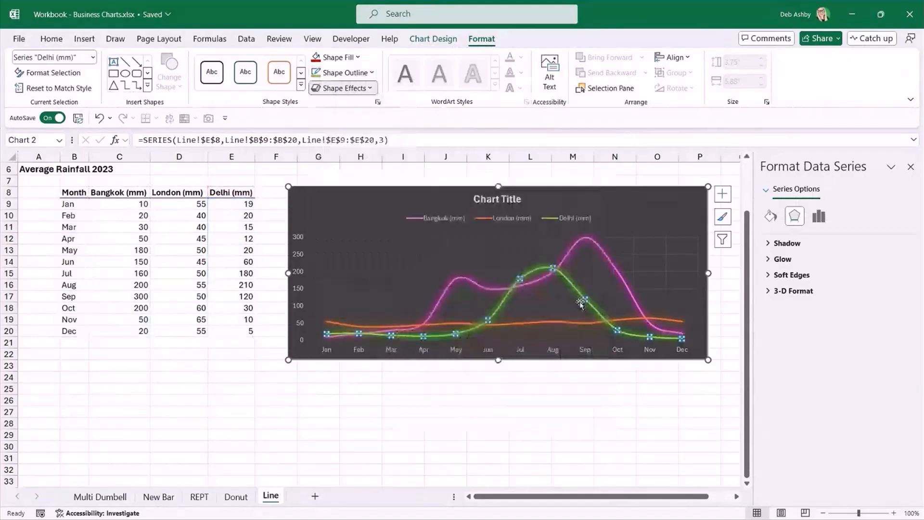
Apply an 11 point orange glow to the London line and deselect the chart.
left_click(568, 322)
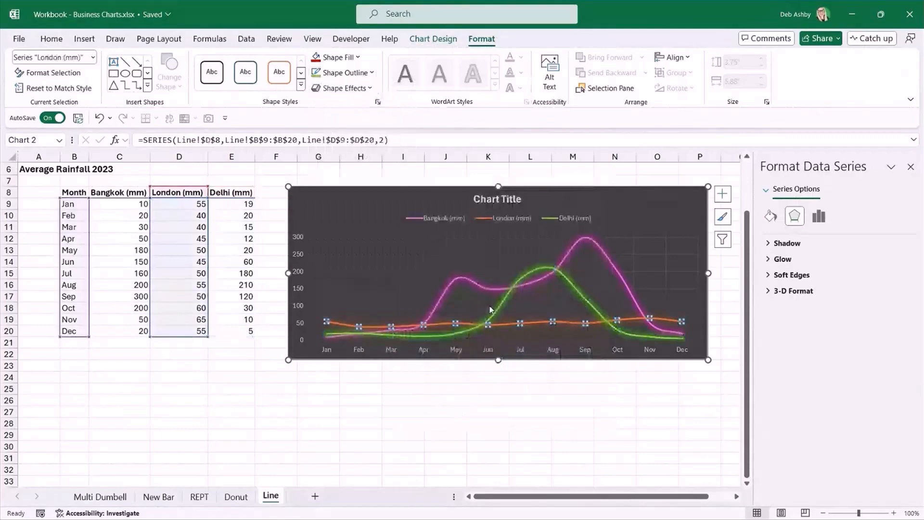
left_click(357, 87)
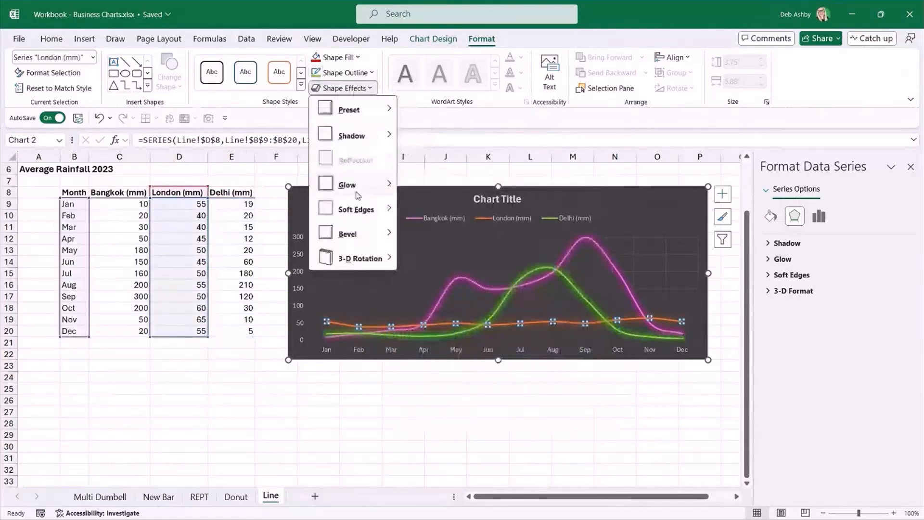
mouse_move(358, 195)
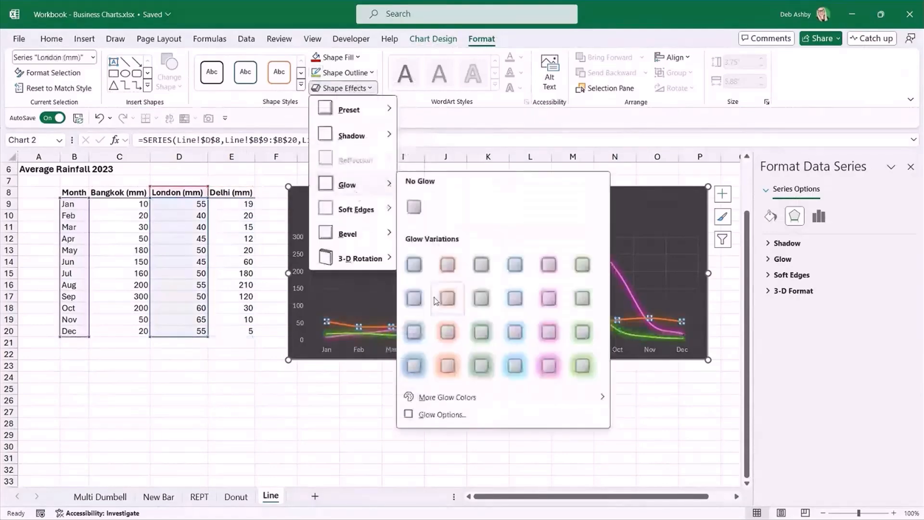
left_click(448, 332)
left_click(573, 411)
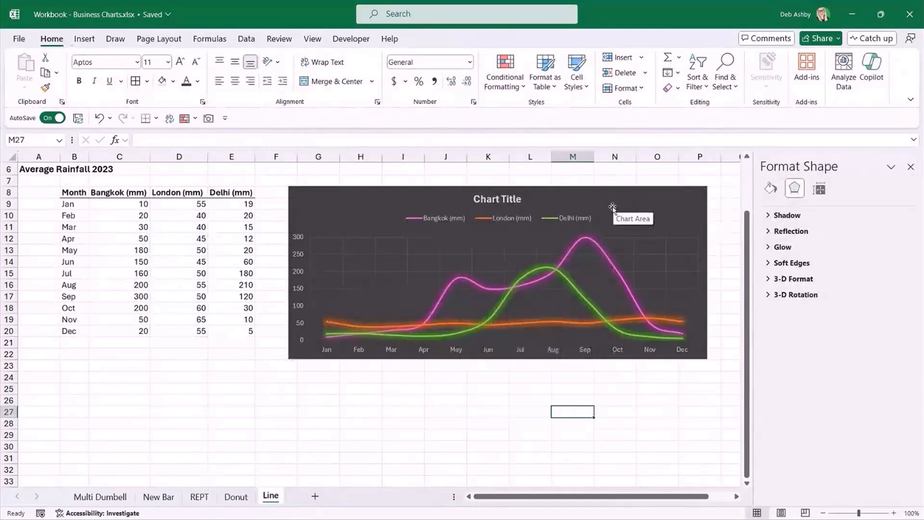
Shift the rainfall chart slightly closer to the data table and leave the whole chart area selected.
left_click_drag(604, 195, 595, 191)
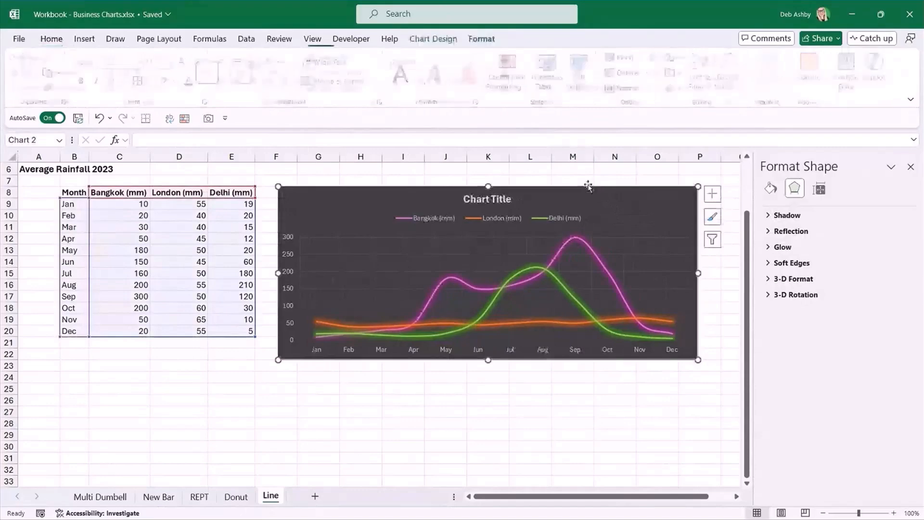
left_click(488, 200)
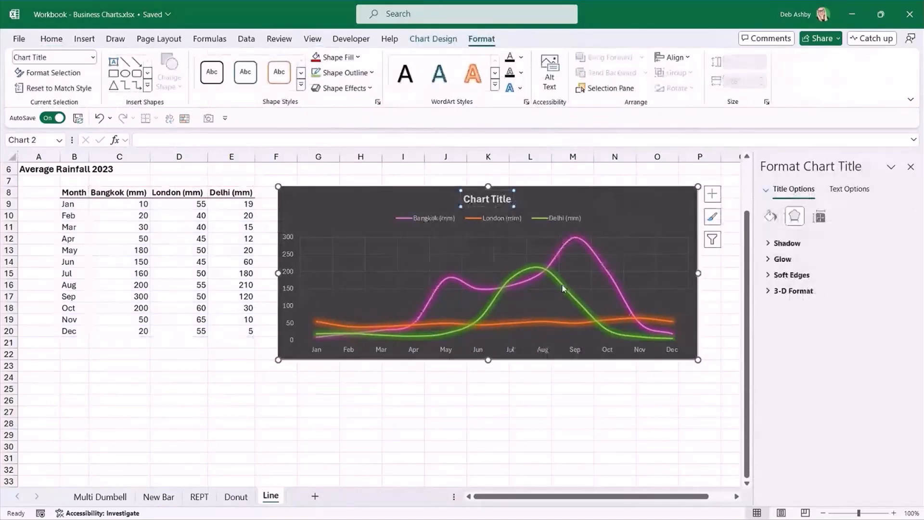
left_click(620, 194)
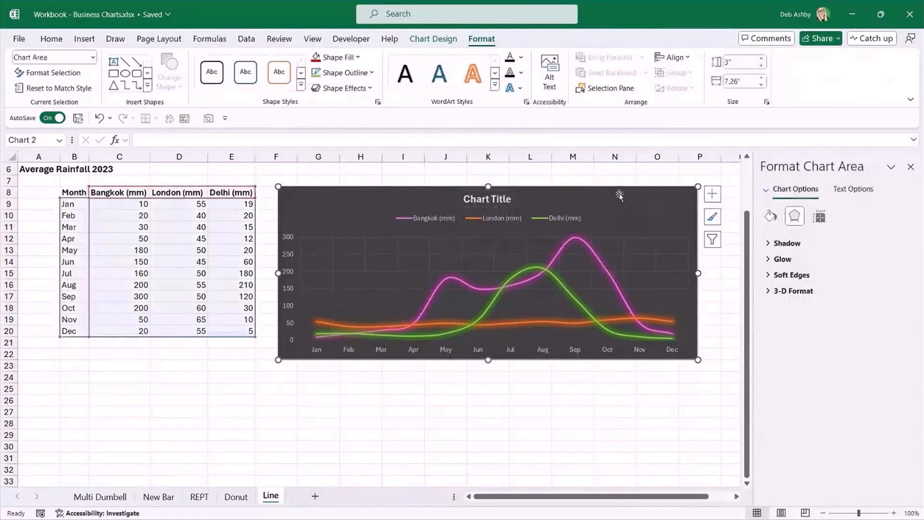